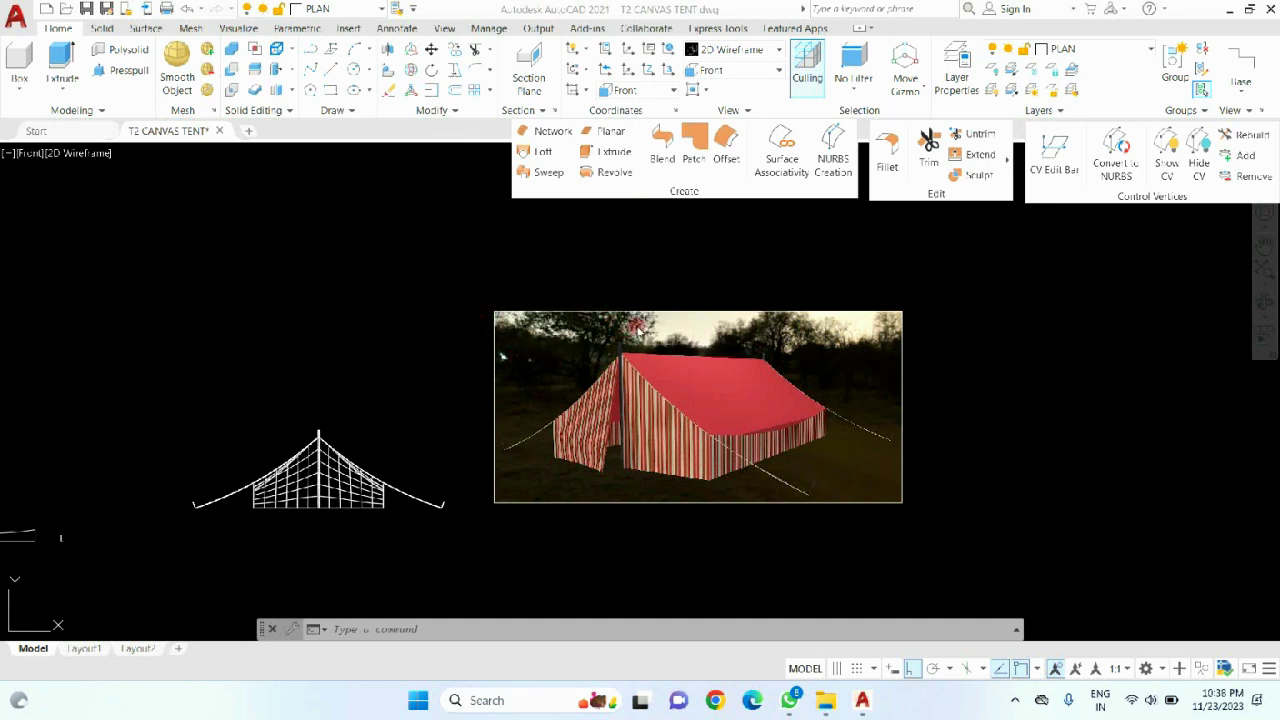
# - Examine the finished tent, its flat outlines and the reference image from several angles in the Conceptual visual style
pyautogui.scroll(-4, 818, 378)
pyautogui.scroll(2, 700, 403)
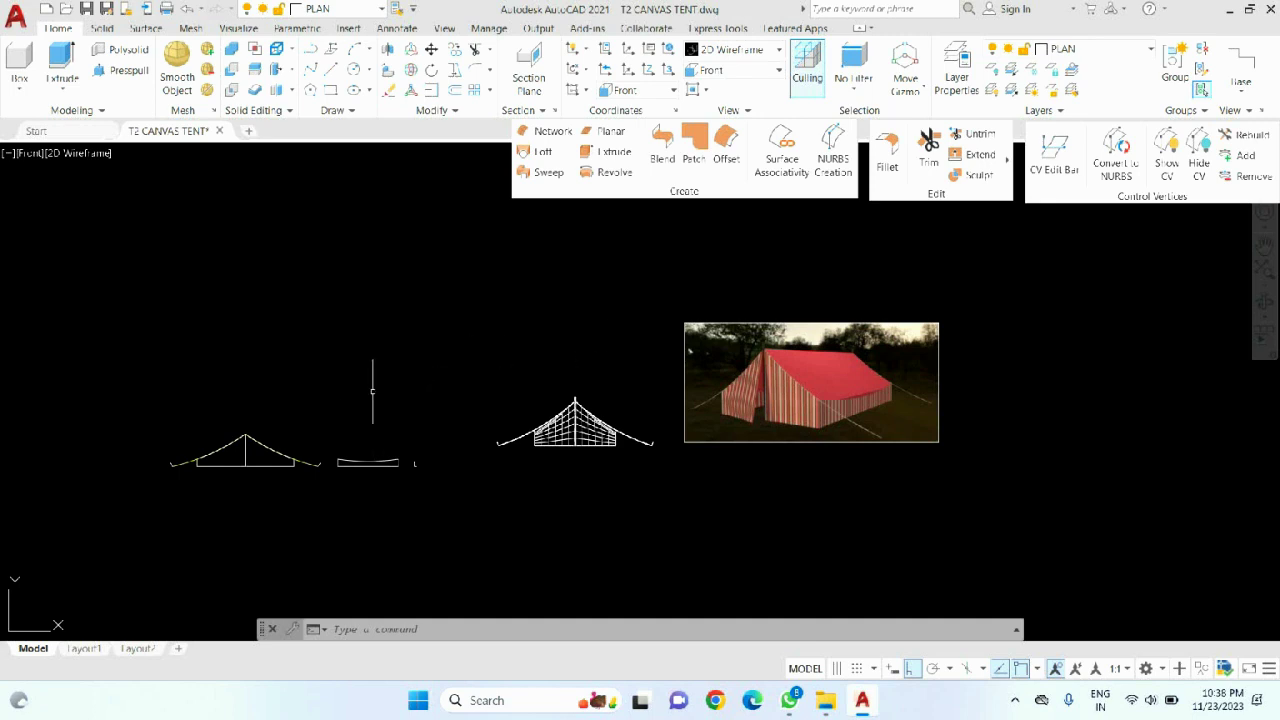
pyautogui.keyDown('shift'); pyautogui.moveTo(414, 463); pyautogui.dragTo(580, 360, button='middle'); pyautogui.keyUp('shift')
pyautogui.keyDown('shift'); pyautogui.moveTo(613, 462); pyautogui.dragTo(514, 402, button='middle'); pyautogui.keyUp('shift')
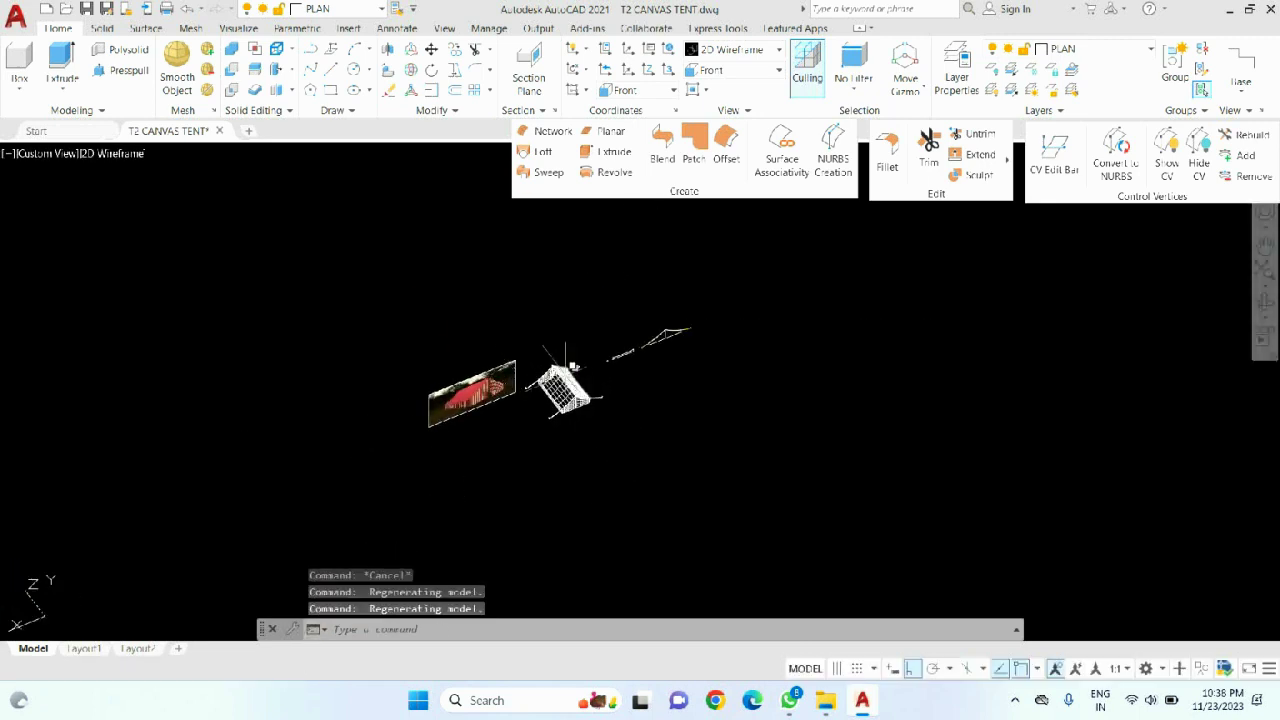
pyautogui.scroll(3, 514, 402)
pyautogui.click(760, 49)
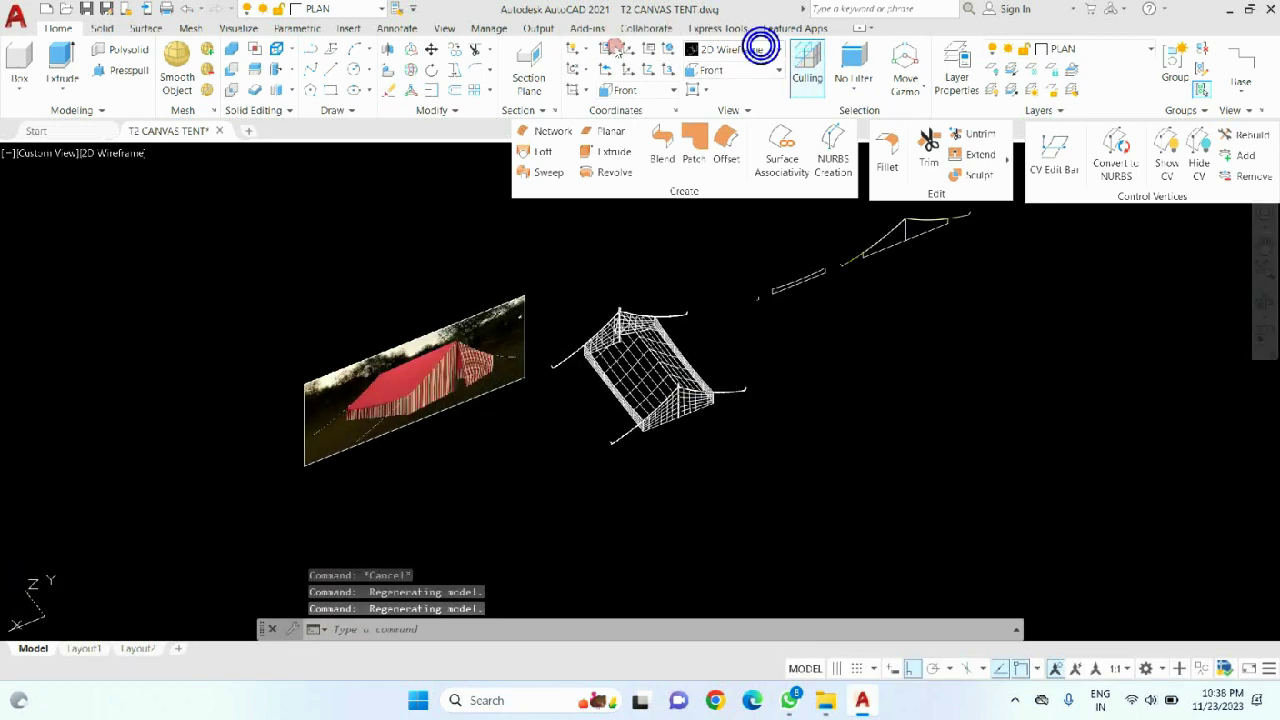
pyautogui.click(786, 128)
pyautogui.keyDown('shift'); pyautogui.moveTo(591, 281); pyautogui.dragTo(206, 279, button='middle'); pyautogui.keyUp('shift')
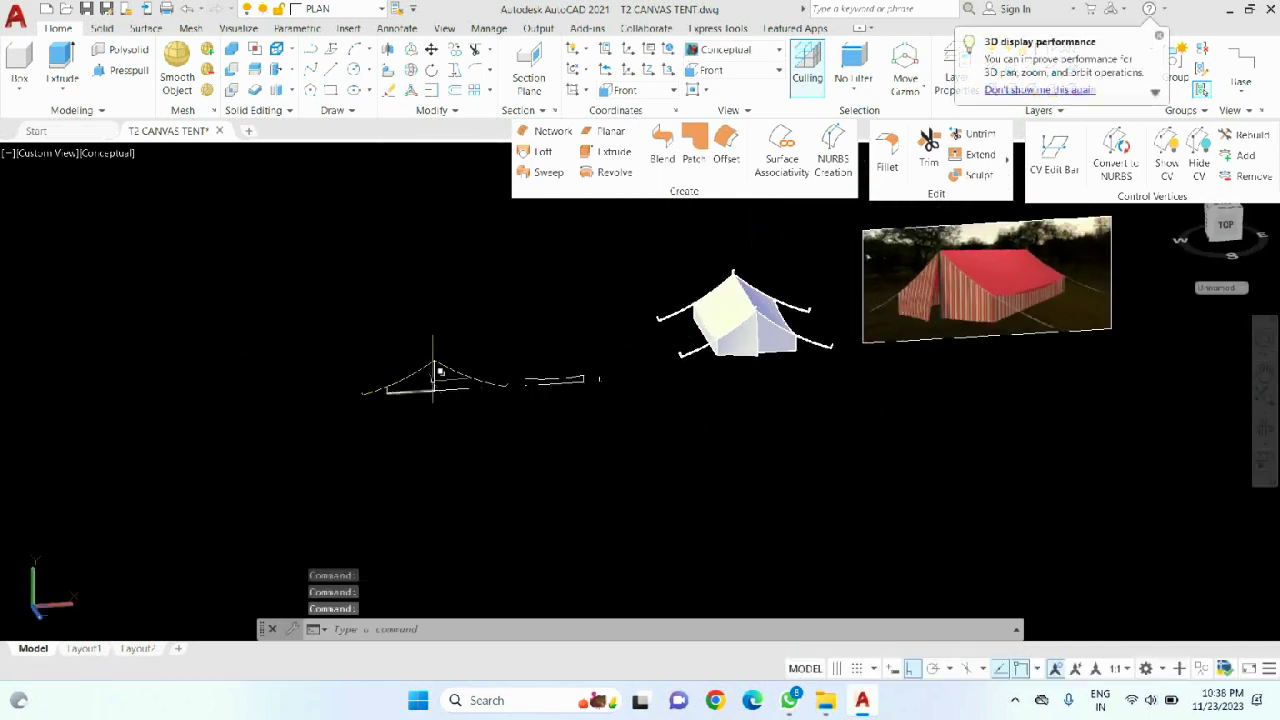
pyautogui.scroll(3, 443, 376)
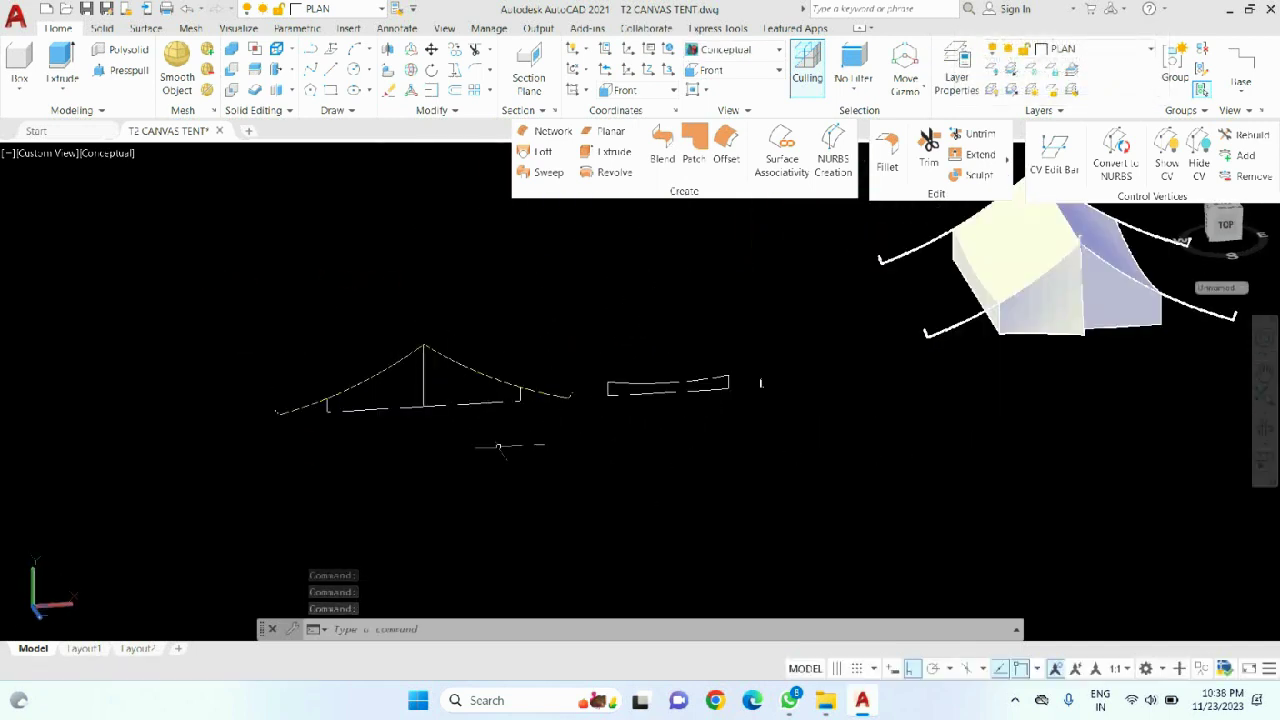
pyautogui.scroll(-4, 471, 447)
pyautogui.scroll(3, 769, 408)
pyautogui.scroll(-4, 730, 391)
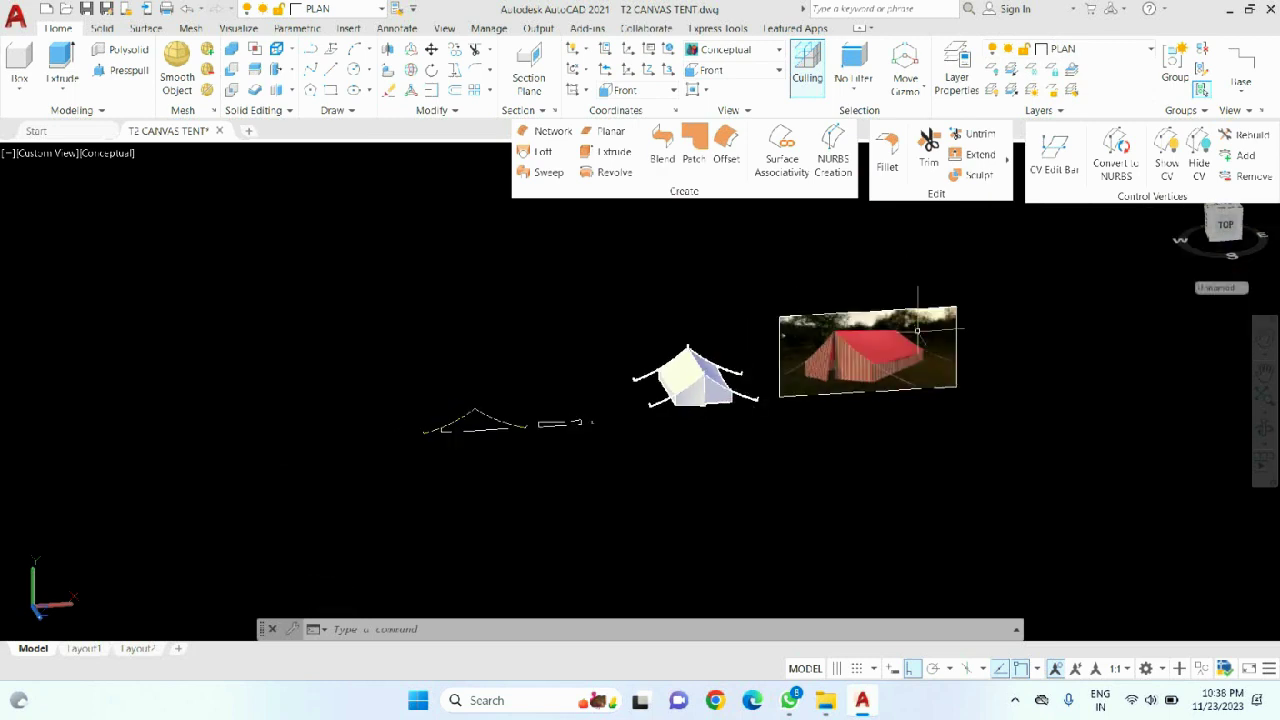
# - Delete the tent reference image beside the finished model
pyautogui.click(963, 270)
pyautogui.click(861, 471)
pyautogui.press('Delete')
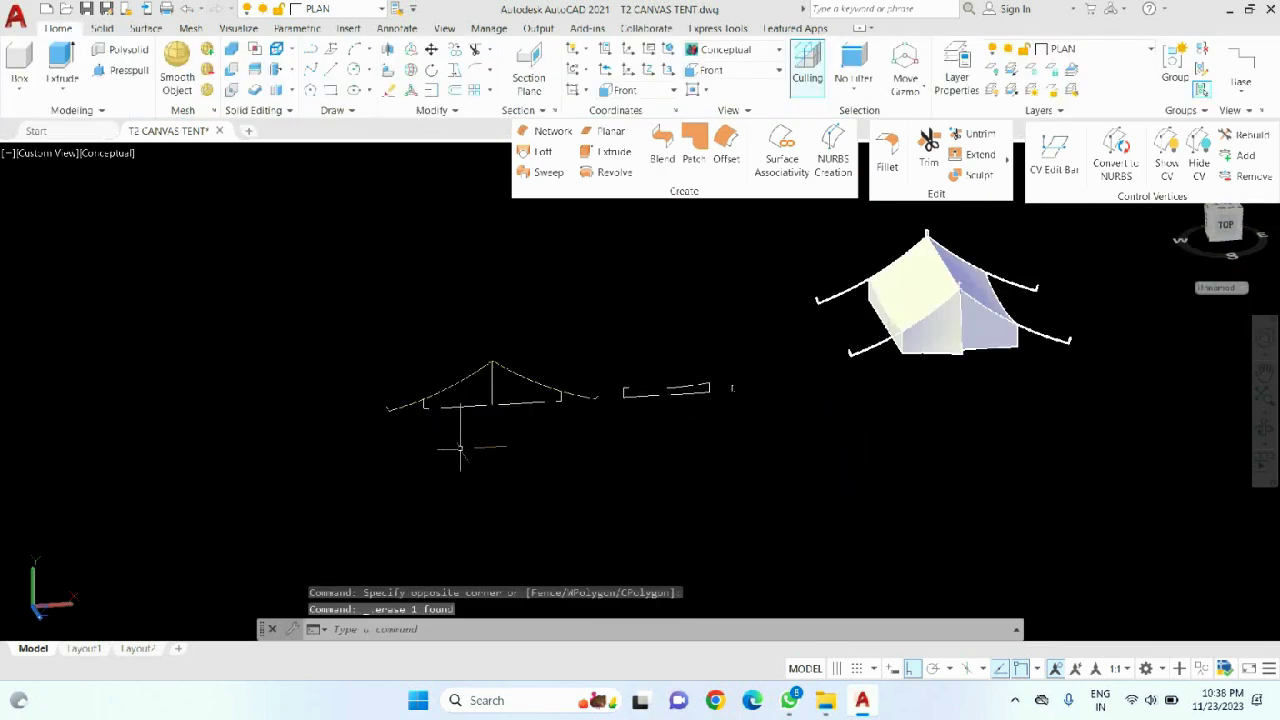
pyautogui.scroll(3, 466, 440)
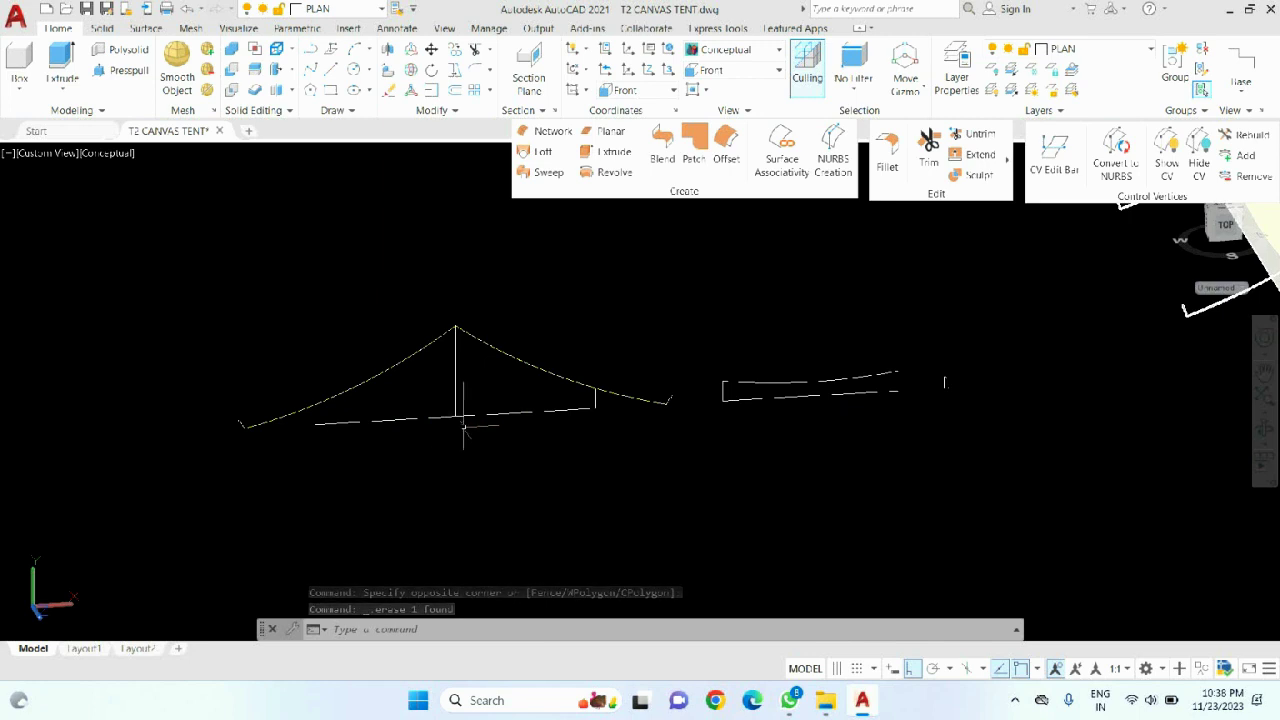
pyautogui.scroll(-2, 475, 440)
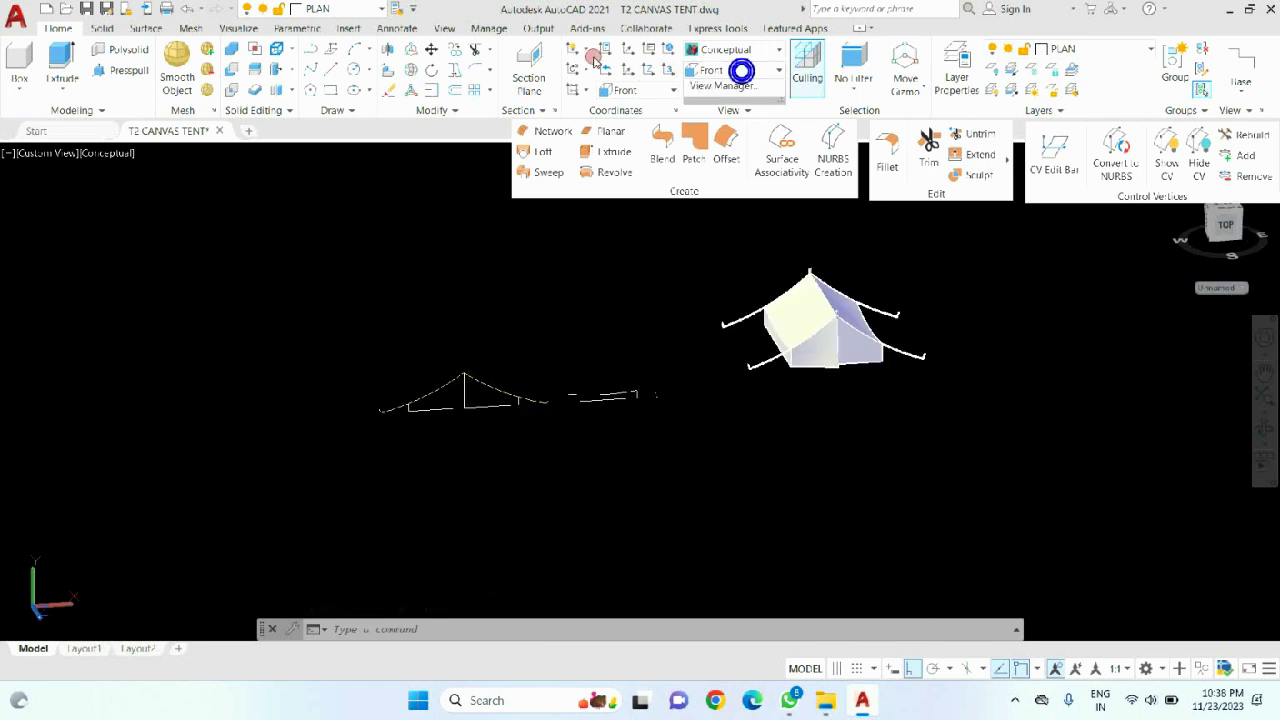
# - Set the viewport to the Front view with the 2D Wireframe visual style
pyautogui.click(735, 70)
pyautogui.click(579, 170)
pyautogui.click(762, 46)
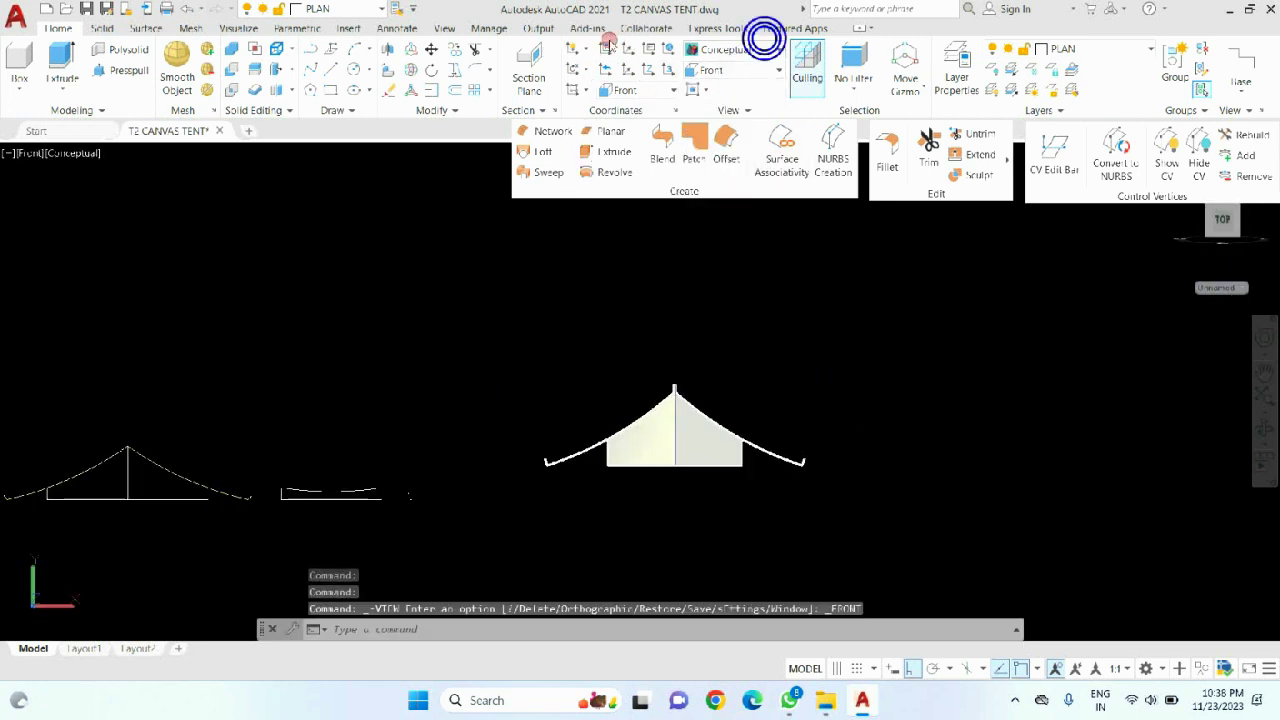
pyautogui.click(722, 77)
pyautogui.scroll(-4, 602, 403)
pyautogui.scroll(4, 416, 428)
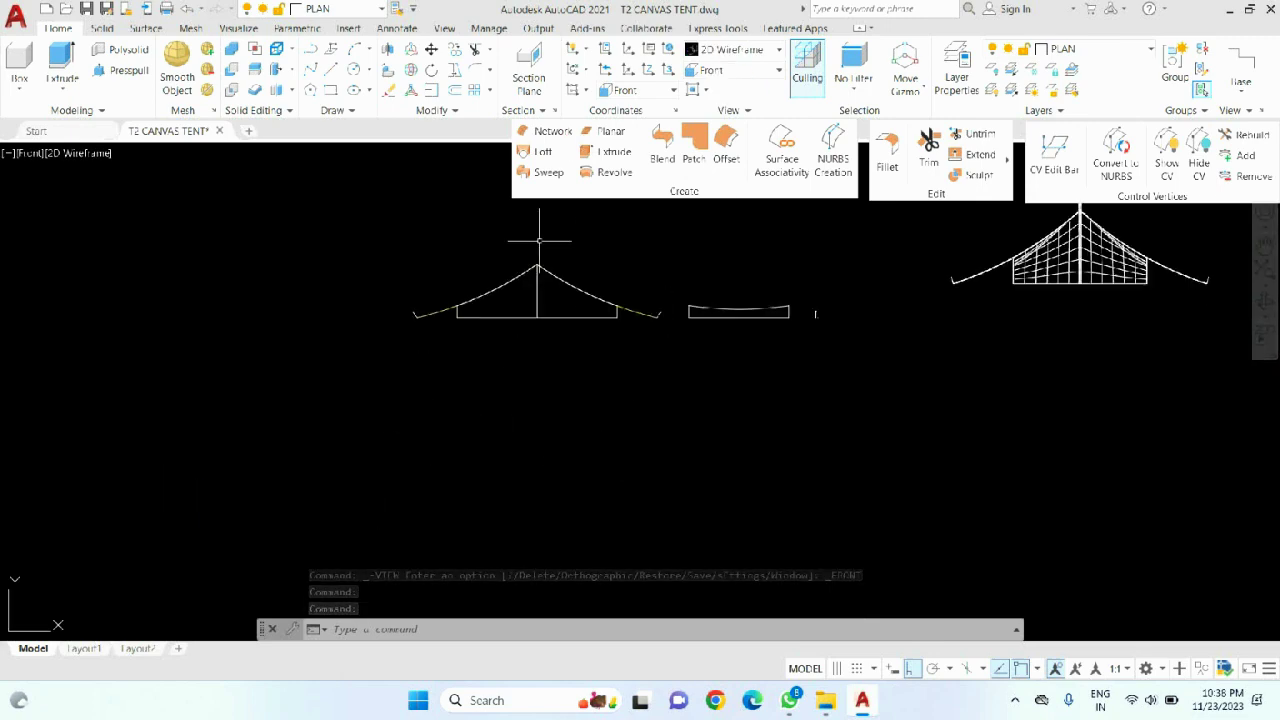
# - Measure the full length of the tent front outline's base line between its two bottom corners
pyautogui.keyDown('shift'); pyautogui.moveTo(533, 387); pyautogui.dragTo(630, 440, button='middle'); pyautogui.keyUp('shift')
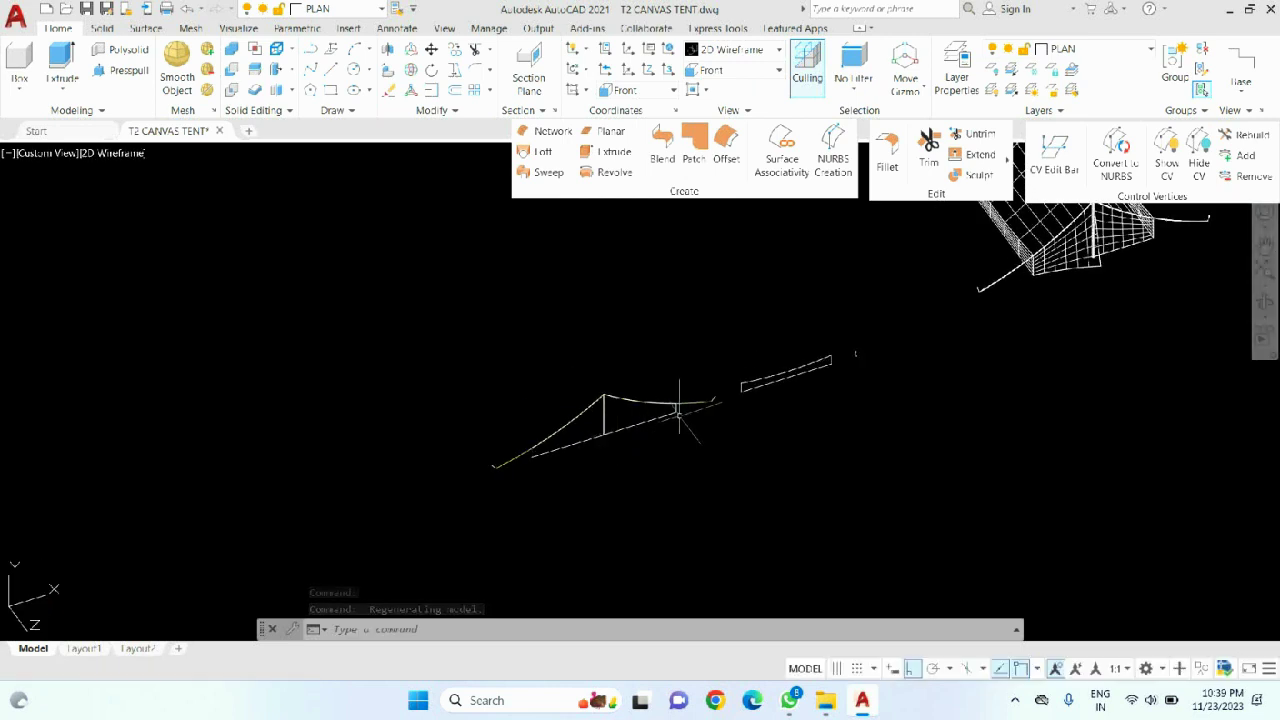
pyautogui.scroll(2, 673, 413)
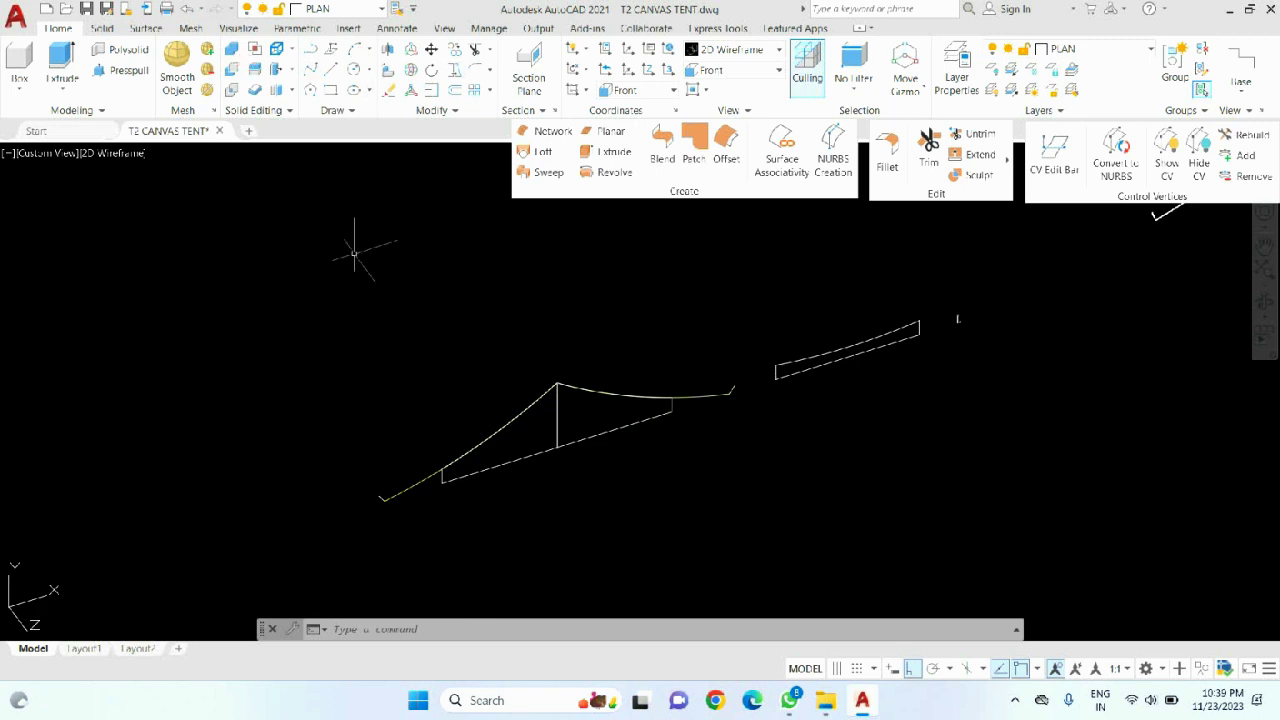
pyautogui.write('d poi')
pyautogui.press('Return')
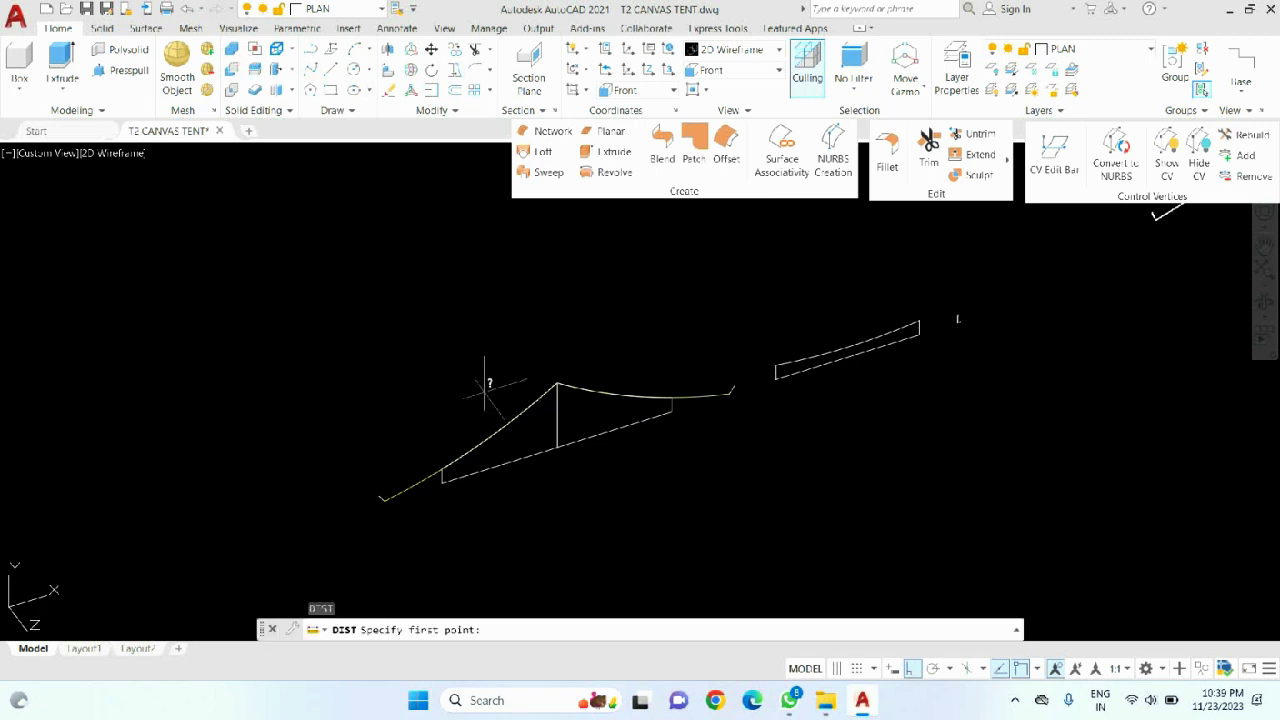
pyautogui.click(442, 478)
pyautogui.click(672, 411)
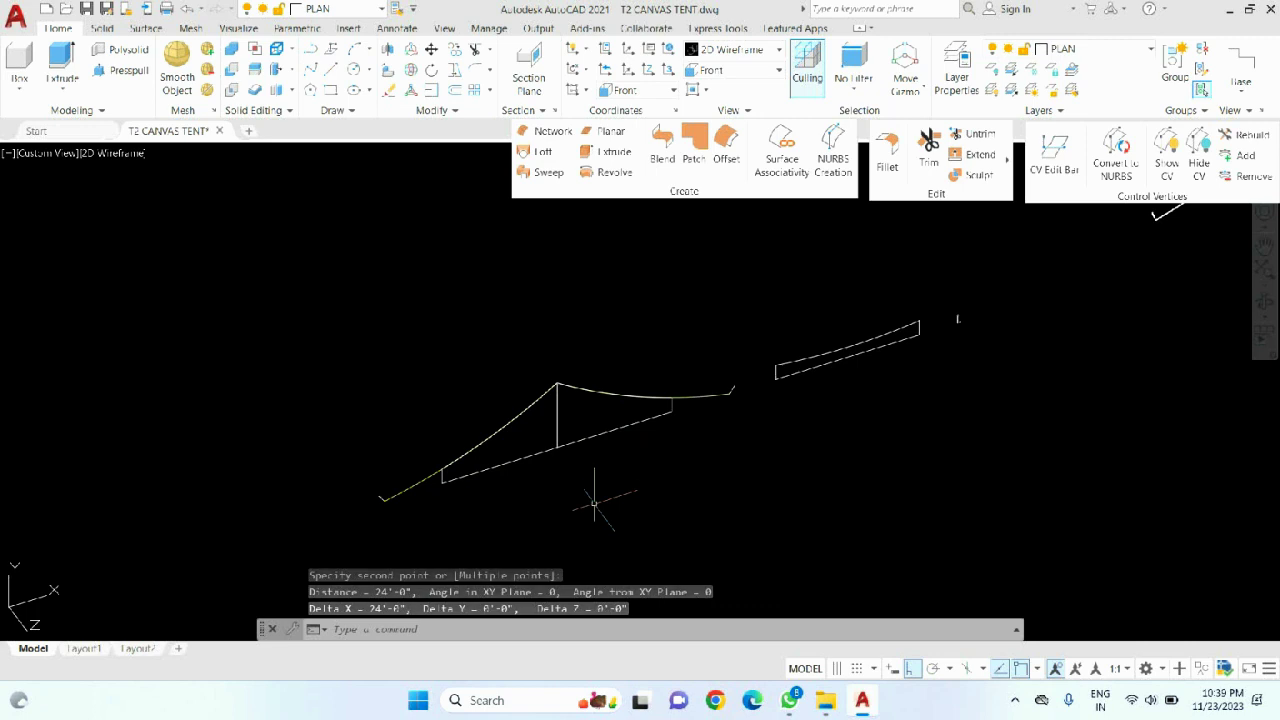
# - Measure the height of the short vertical side edge at the front outline's lower corner
pyautogui.press('Return')
pyautogui.scroll(5, 443, 477)
pyautogui.click(418, 500)
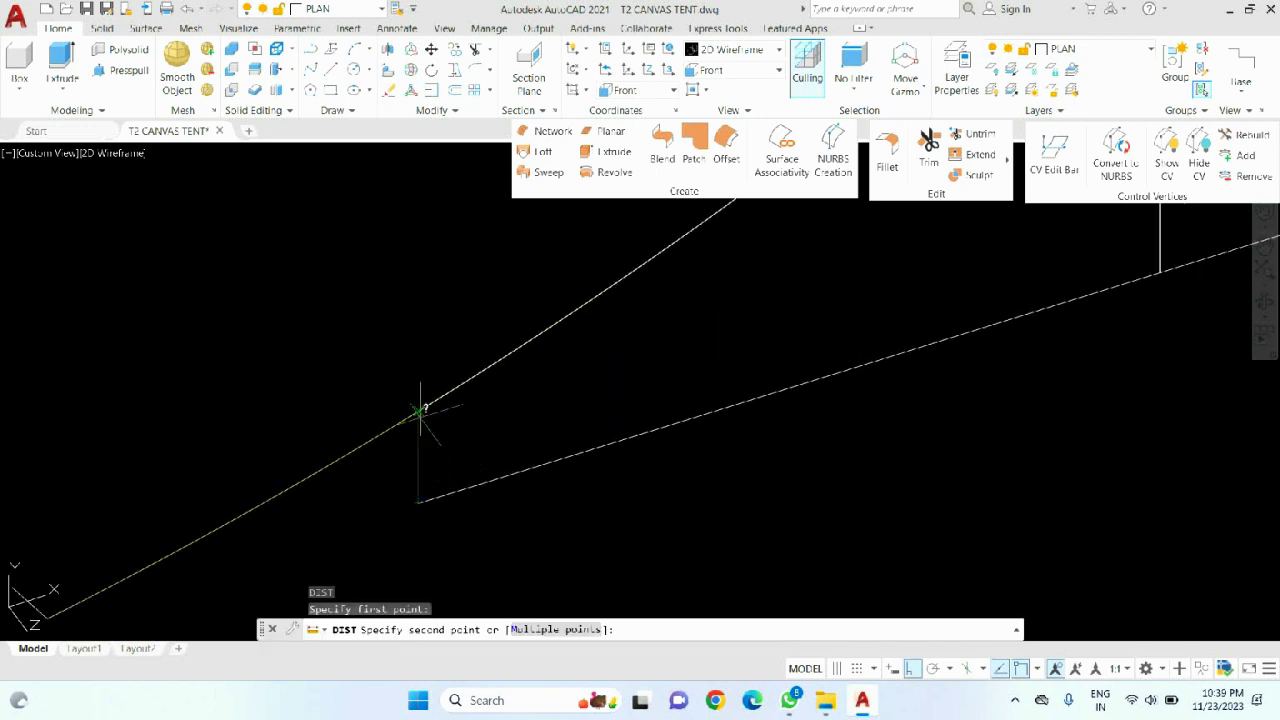
pyautogui.click(421, 414)
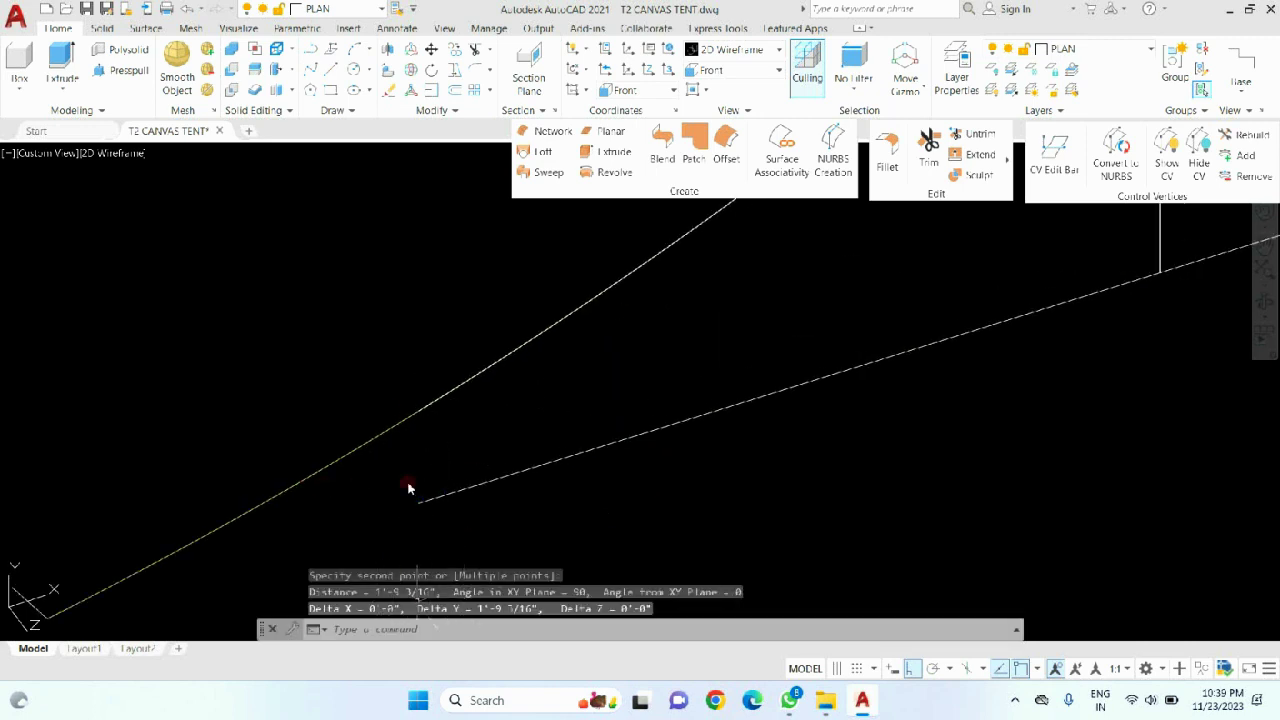
pyautogui.scroll(-4, 457, 457)
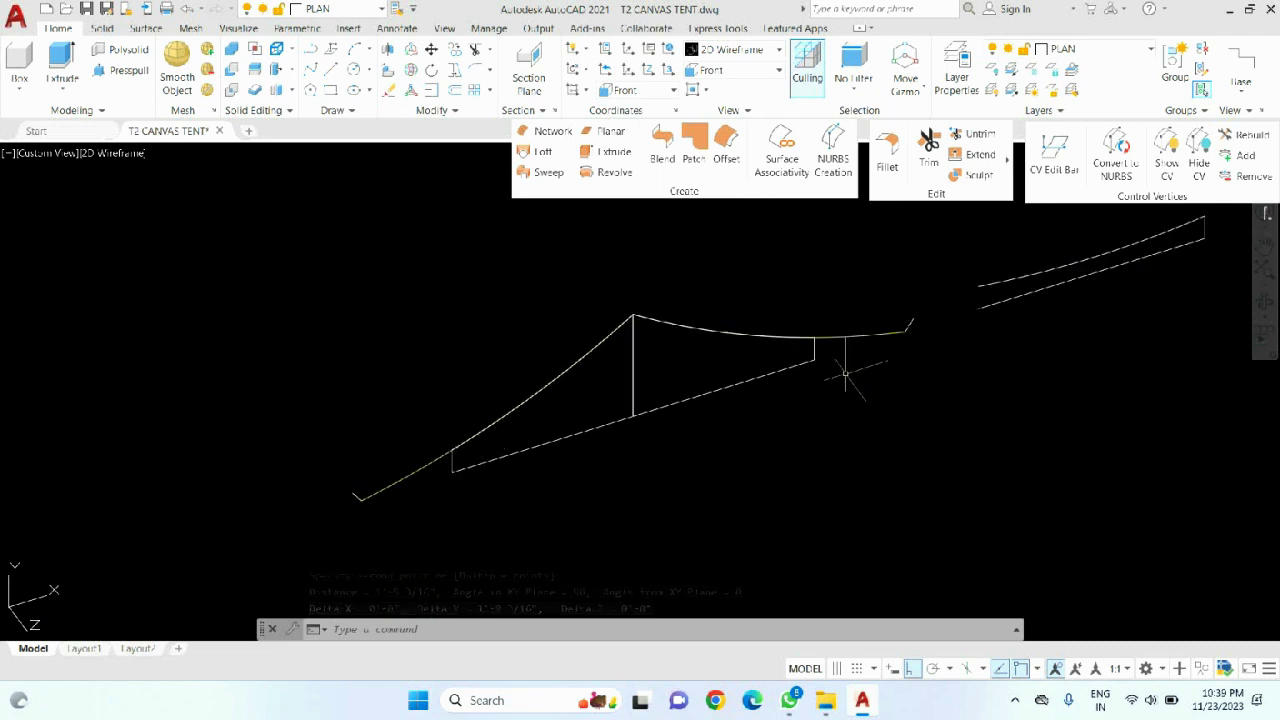
# - Examine the front outline's curved roof edge, hooked rope end and base from closer up and at an angle
pyautogui.scroll(3, 355, 500)
pyautogui.scroll(1, 355, 503)
pyautogui.scroll(-2, 357, 482)
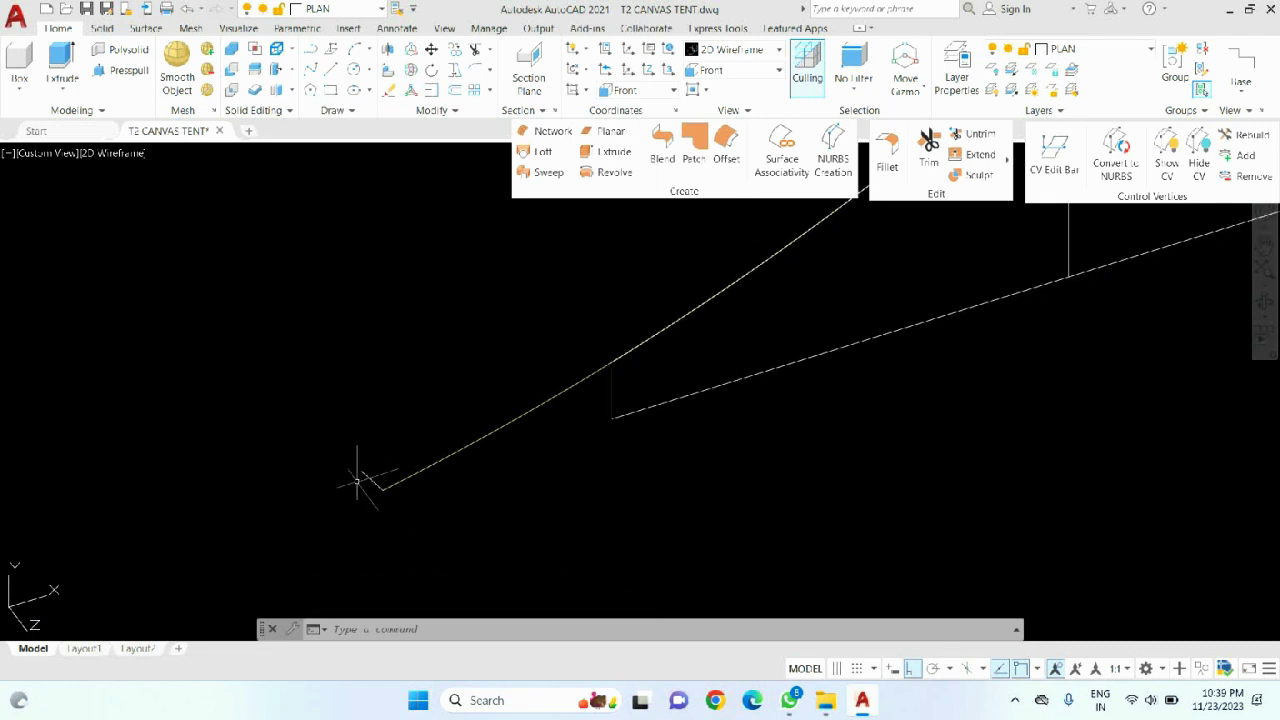
pyautogui.moveTo(597, 388)
pyautogui.keyDown('shift'); pyautogui.mouseDown(button='middle')
pyautogui.moveTo(429, 449)
pyautogui.moveTo(775, 428)
pyautogui.mouseUp(button='middle'); pyautogui.keyUp('shift')
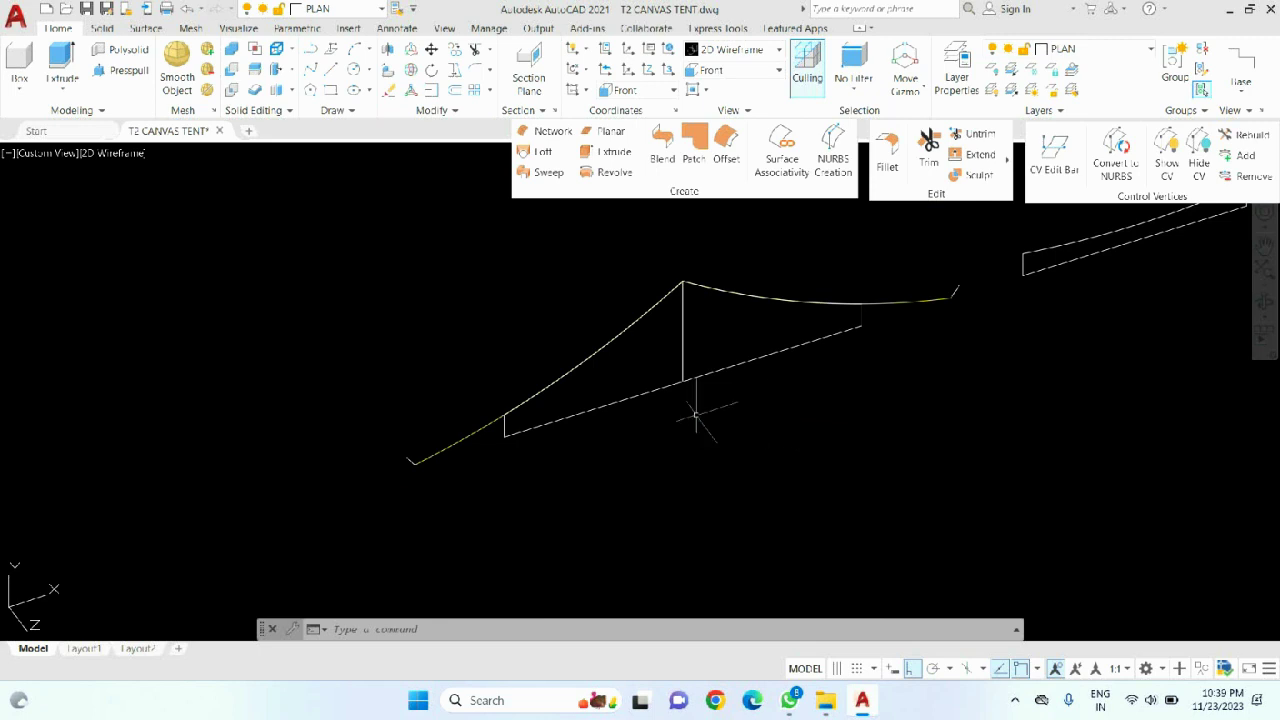
pyautogui.scroll(3, 468, 440)
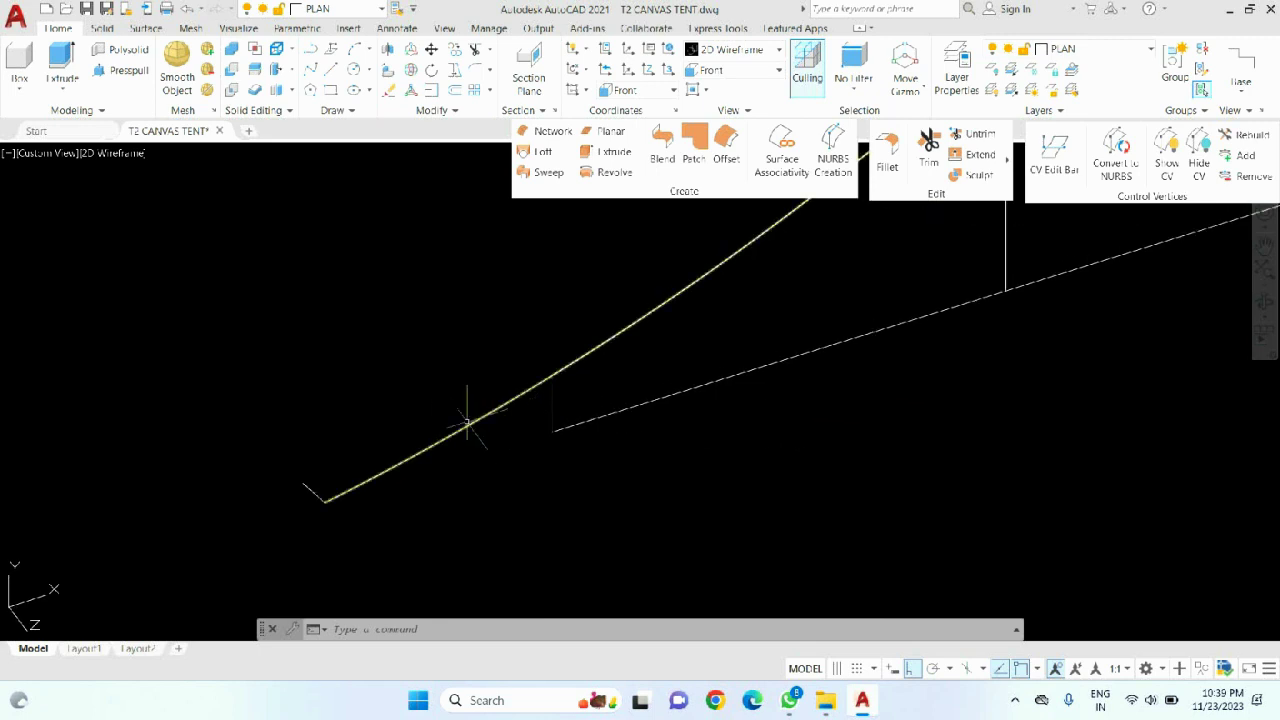
pyautogui.scroll(-3, 398, 444)
pyautogui.moveTo(849, 368); pyautogui.dragTo(799, 410, button='middle')
pyautogui.moveTo(750, 477); pyautogui.dragTo(667, 480, button='middle')
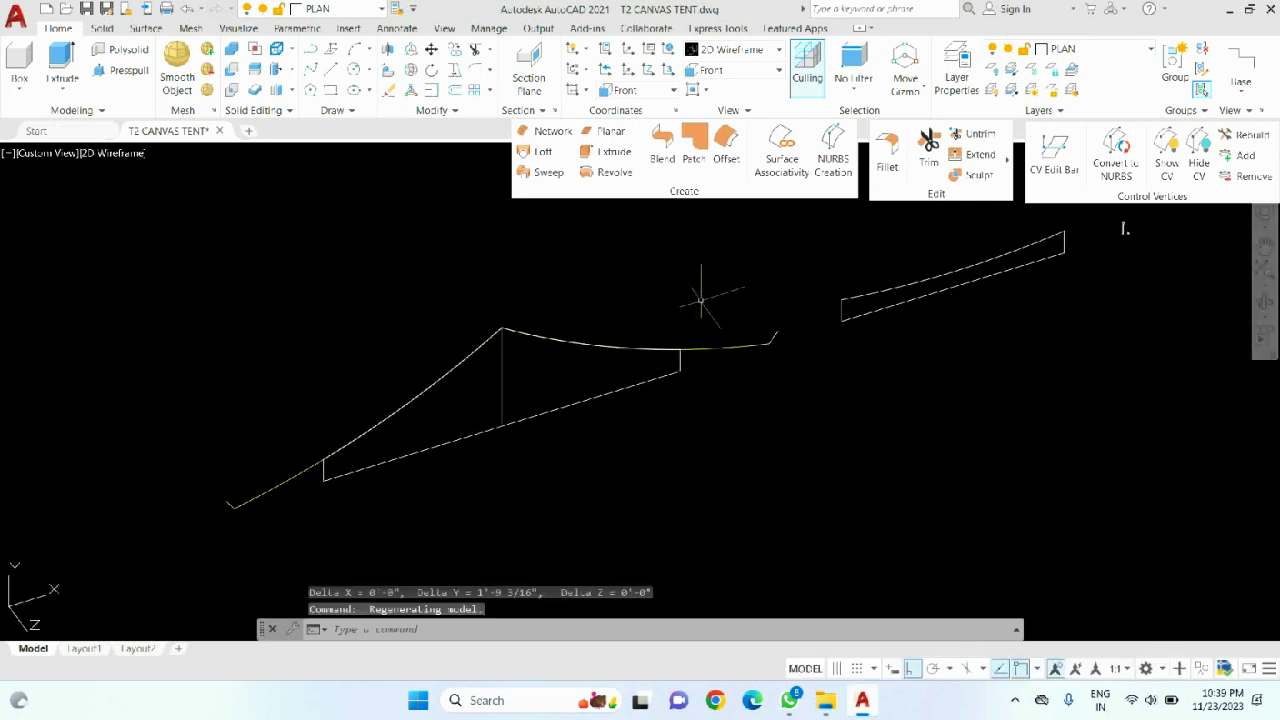
# - Draw lines from the base of the centre pole to the outline's bottom corner and up the side edge to the roof curve
pyautogui.write('l')
pyautogui.press('Return')
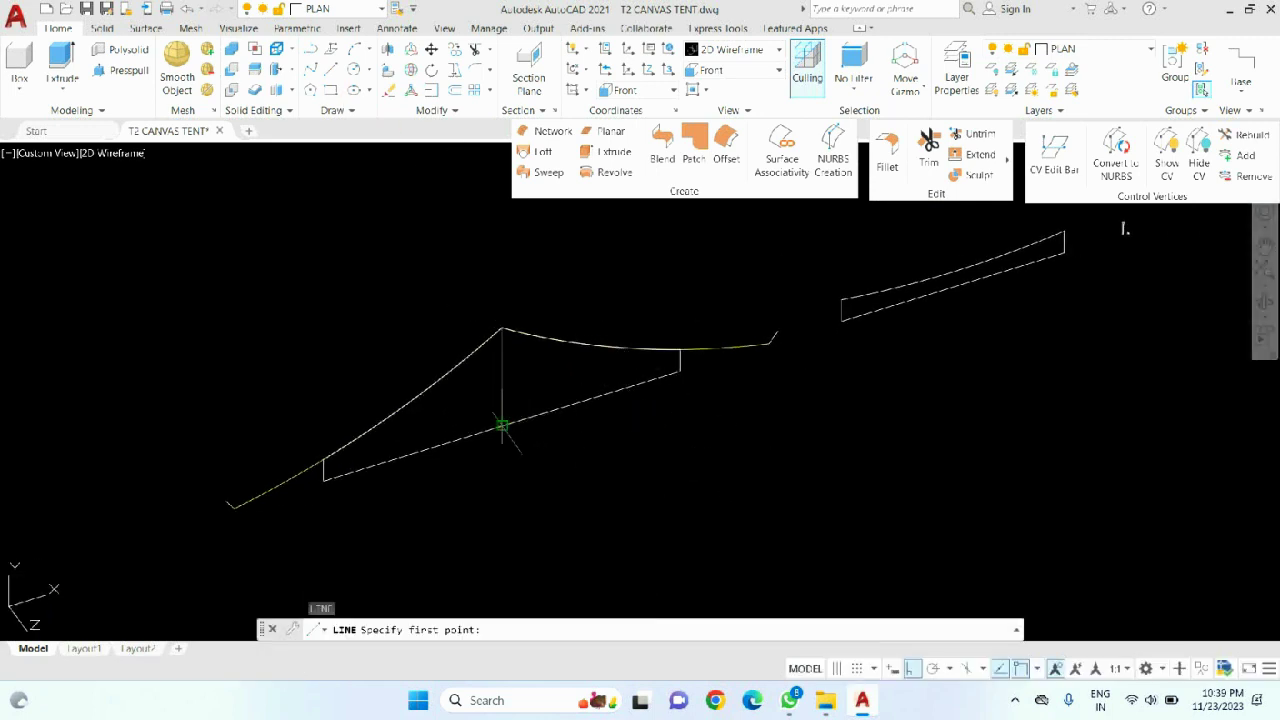
pyautogui.click(502, 425)
pyautogui.click(680, 370)
pyautogui.click(680, 349)
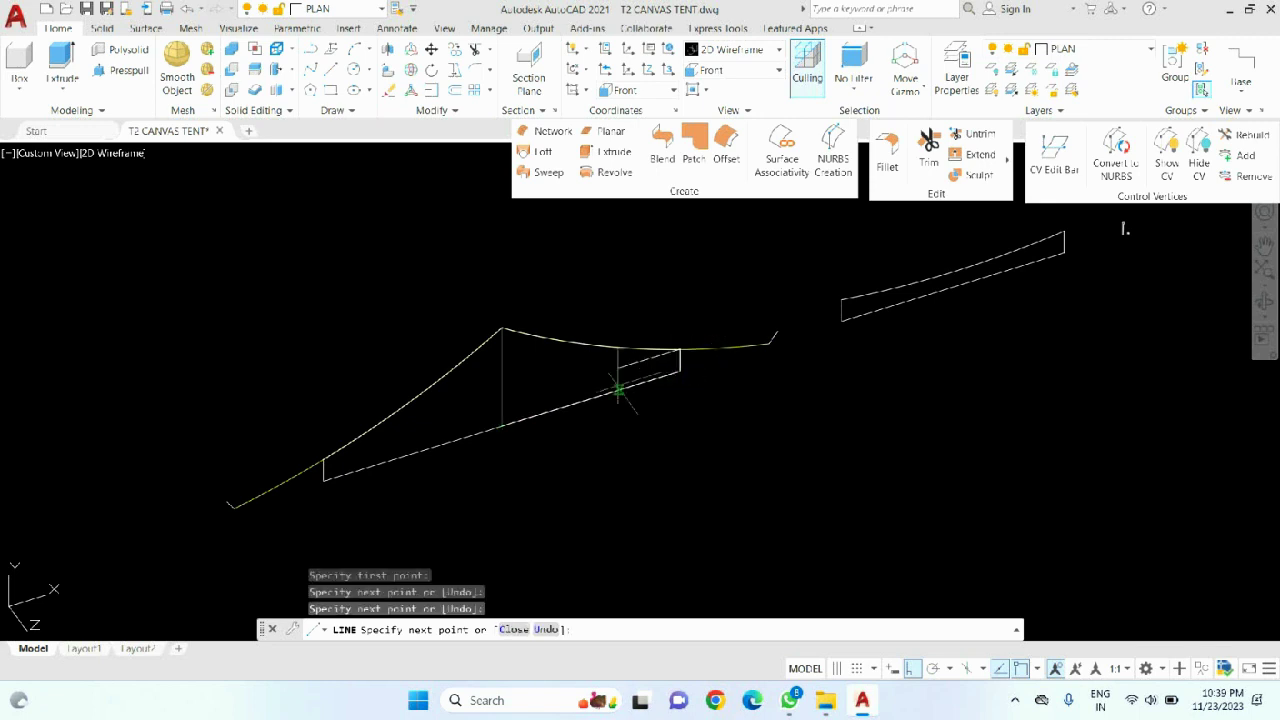
pyautogui.press('Return')
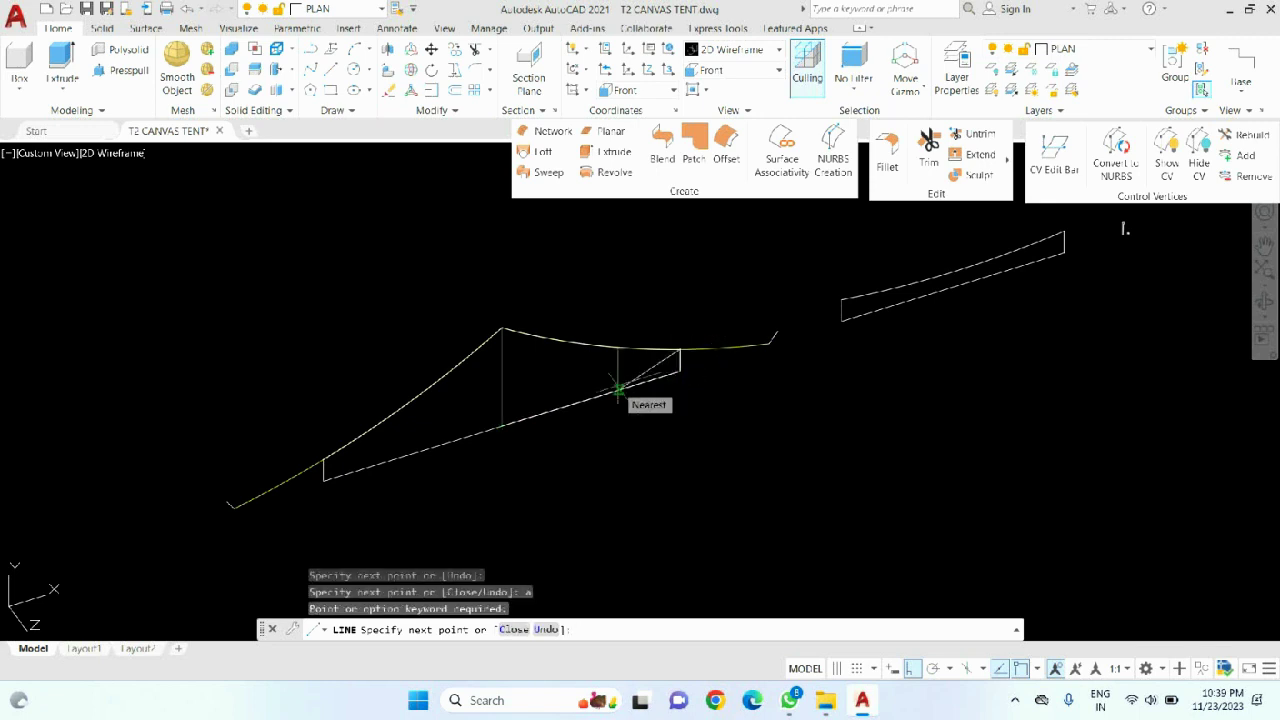
pyautogui.write('s')
pyautogui.press('Return')
pyautogui.click(586, 345)
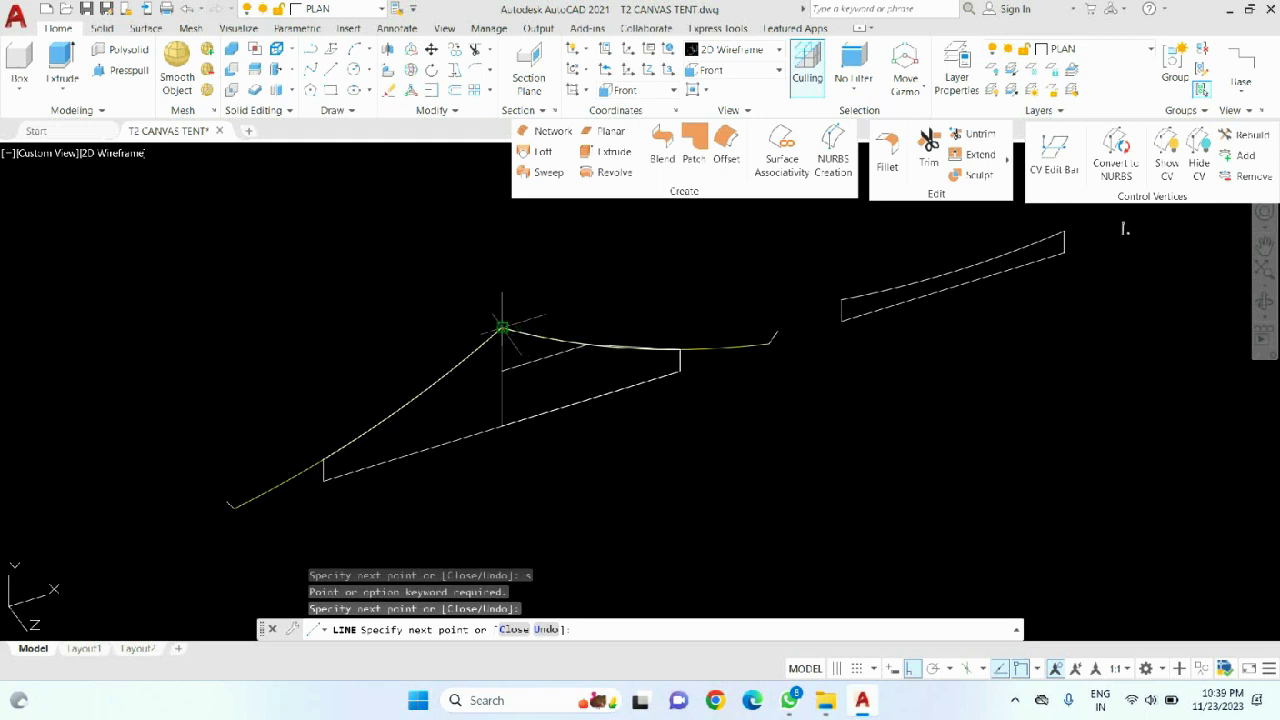
pyautogui.write('u')
pyautogui.press('Return')
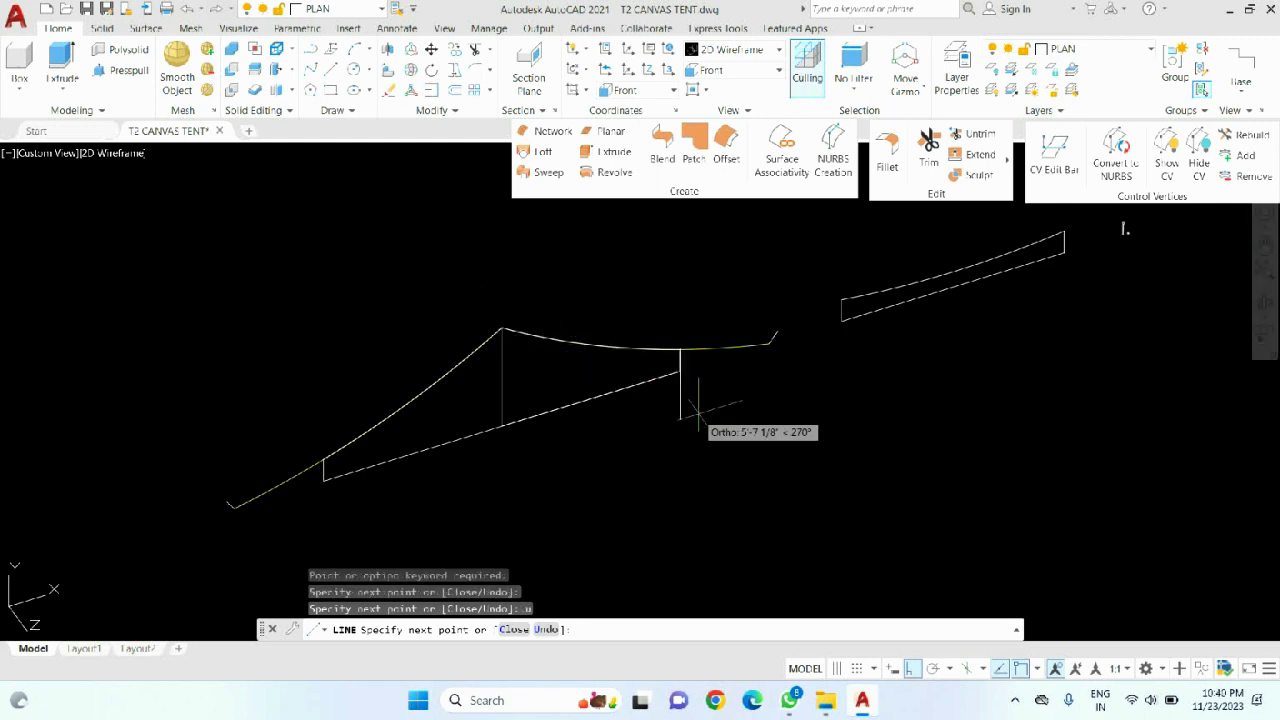
# - End the line chain and trace a three-point arc from the roof peak through the curve's midpoint to the top of the side edge
pyautogui.press('Return')
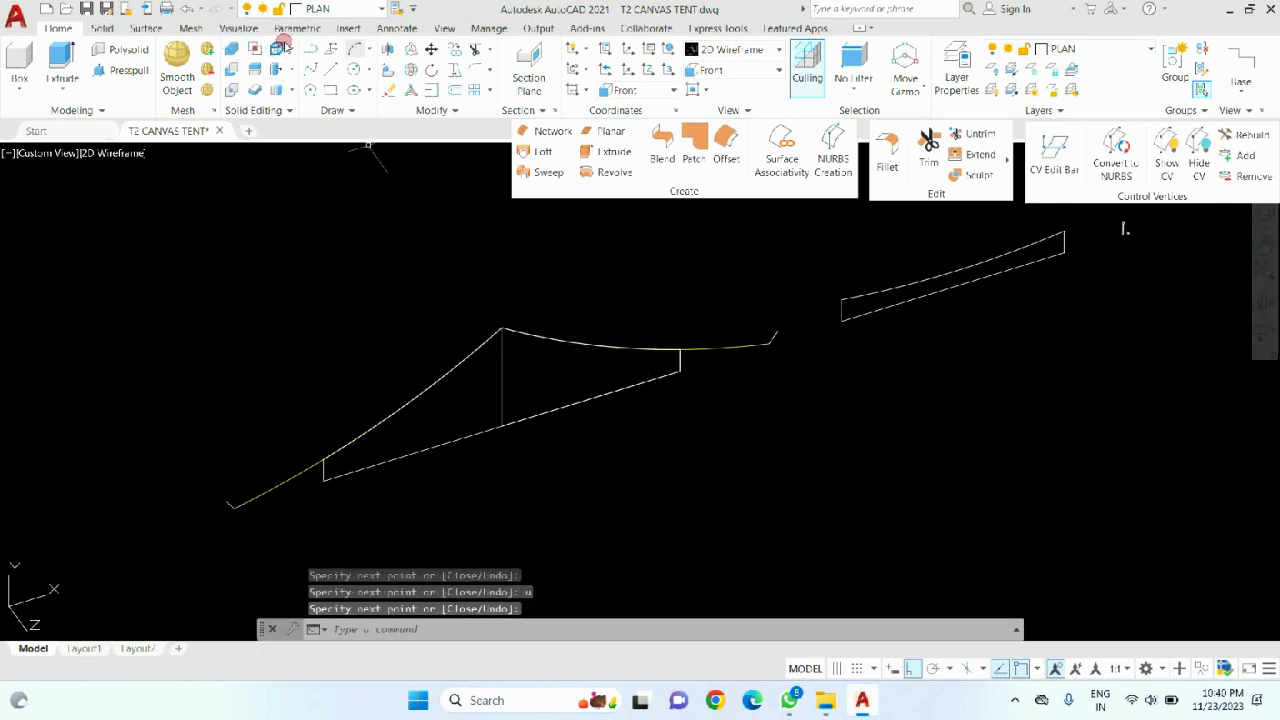
pyautogui.click(355, 48)
pyautogui.scroll(3, 495, 290)
pyautogui.click(485, 305)
pyautogui.scroll(-4, 485, 305)
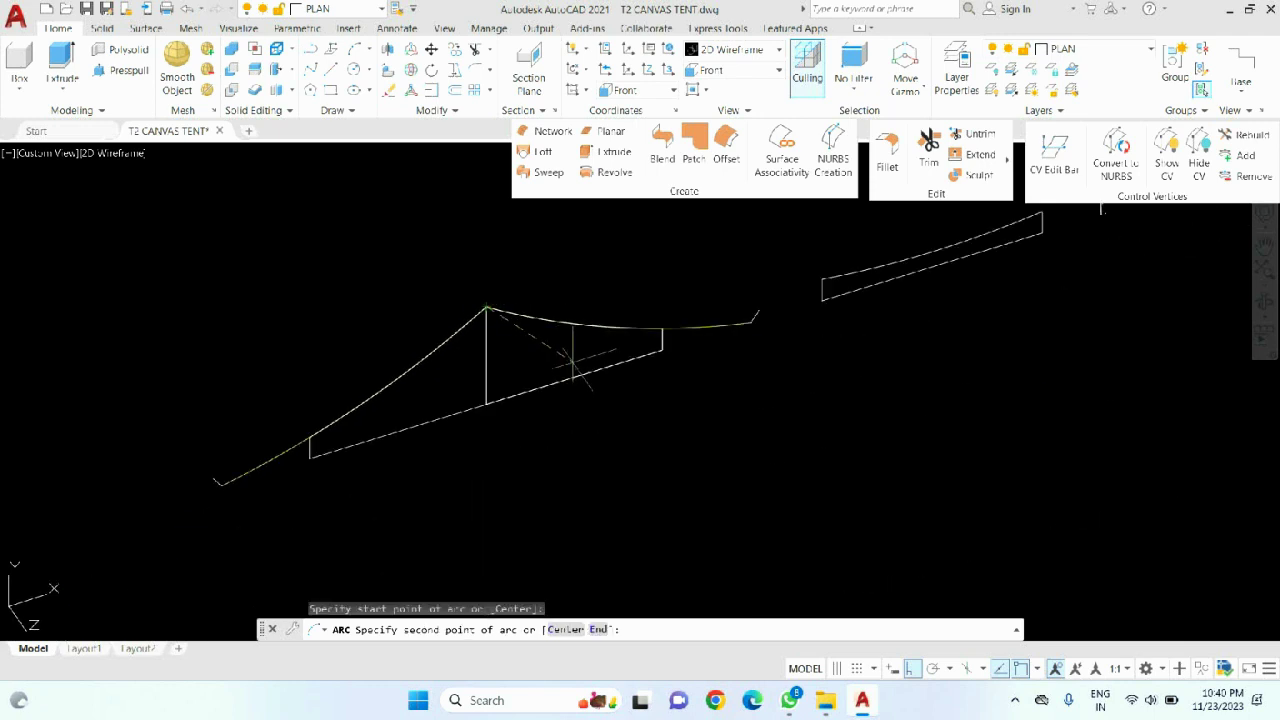
pyautogui.write('mid')
pyautogui.press('Return')
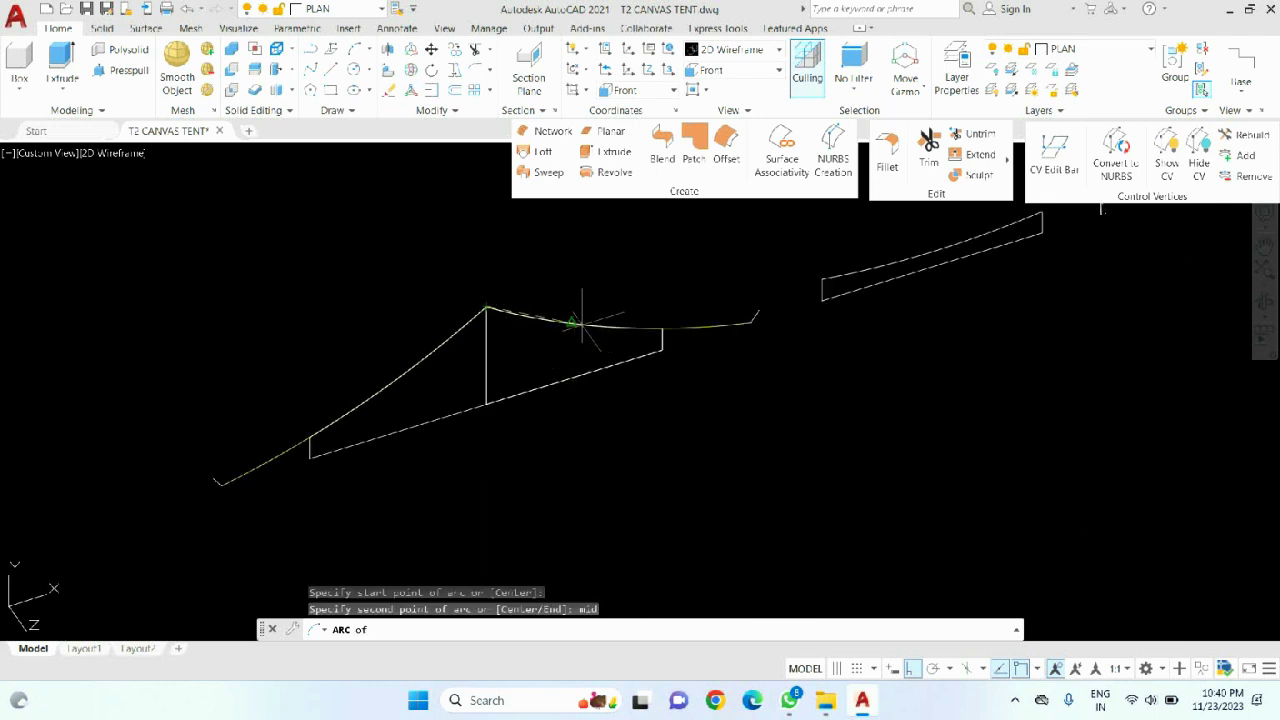
pyautogui.click(573, 318)
pyautogui.click(662, 328)
pyautogui.press('Return')
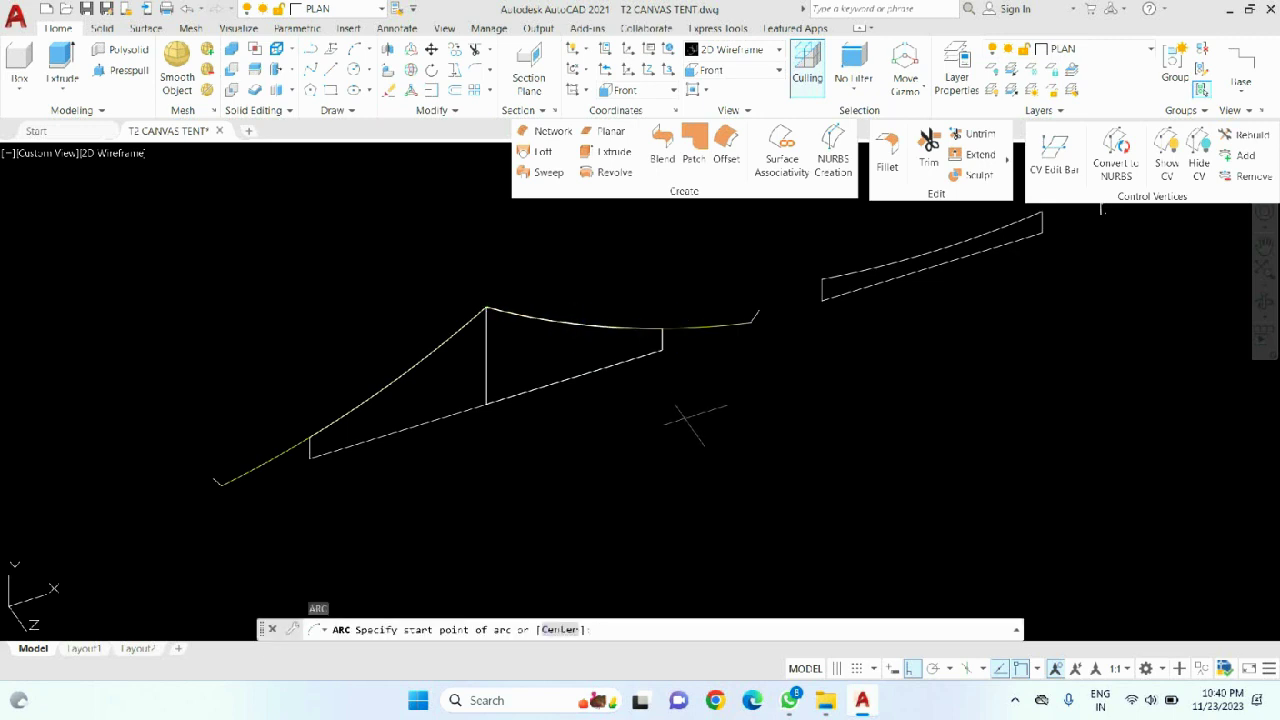
pyautogui.press('Escape')
# - Switch to the SW Isometric view and tilt it to show the tent front outline and side profile
pyautogui.click(735, 70)
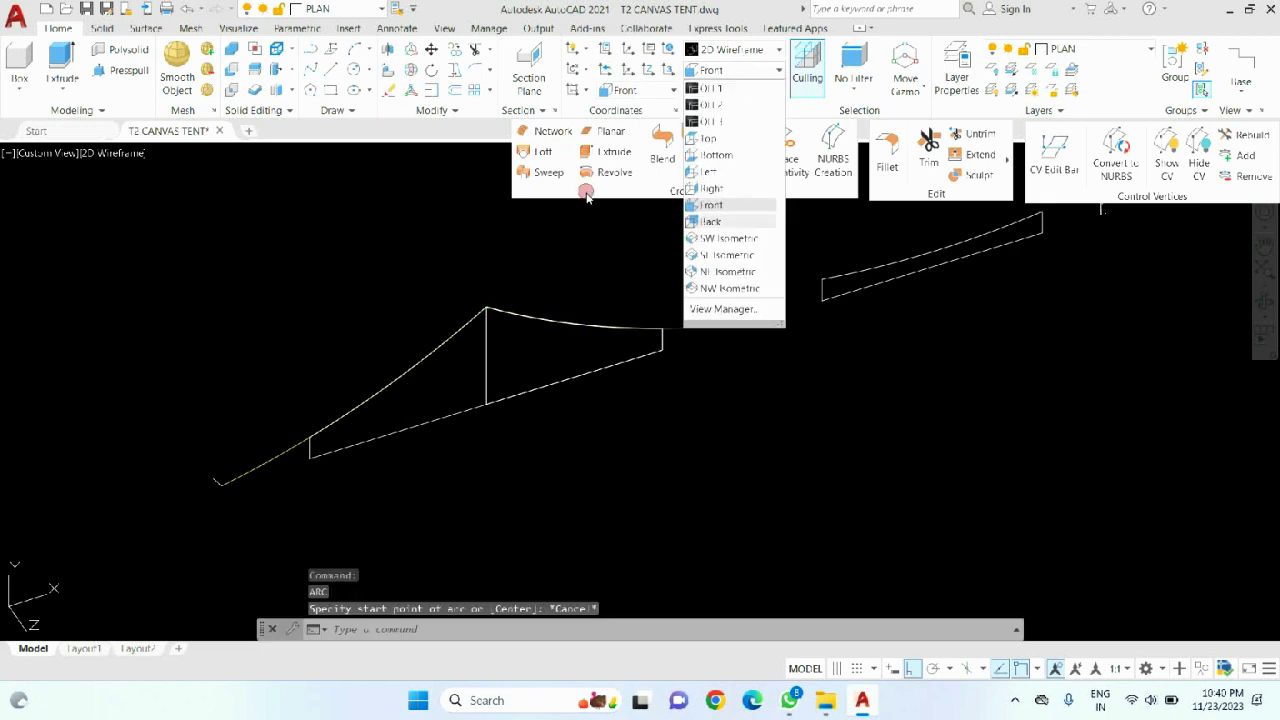
pyautogui.click(735, 240)
pyautogui.keyDown('shift'); pyautogui.moveTo(700, 400); pyautogui.dragTo(677, 355, button='middle'); pyautogui.keyUp('shift')
pyautogui.scroll(5, 677, 355)
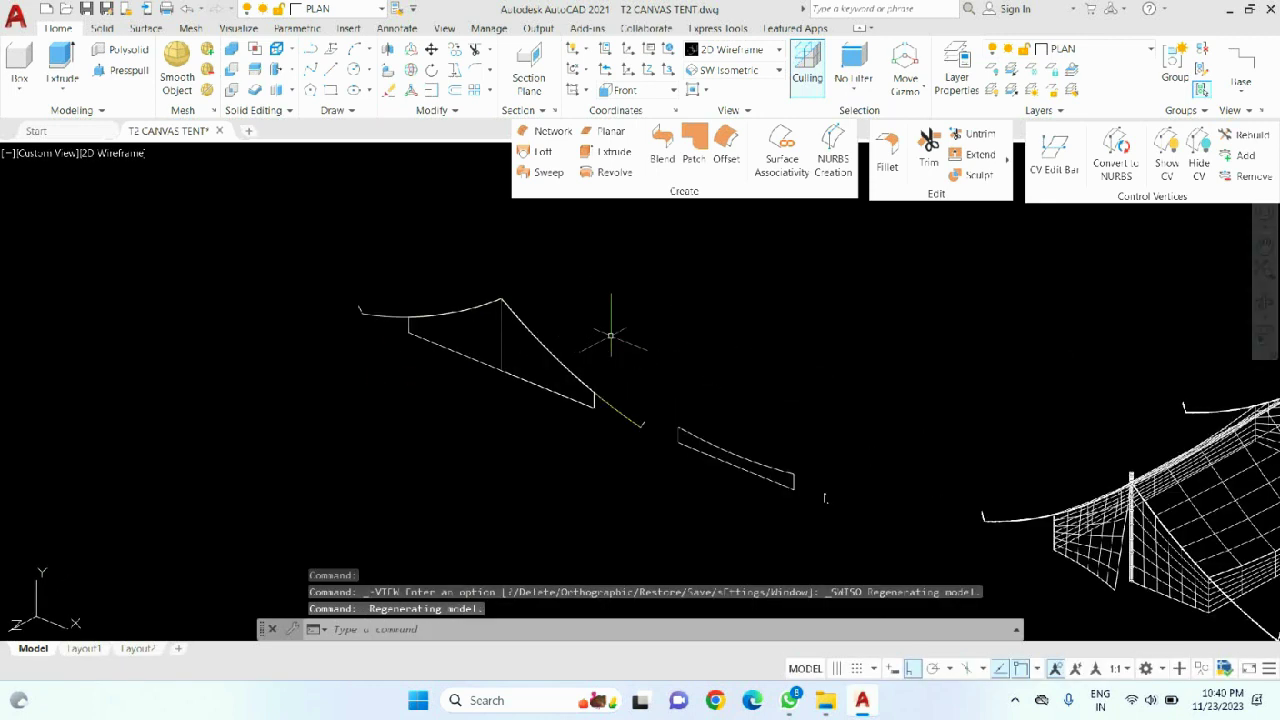
pyautogui.write('l')
pyautogui.press('Return')
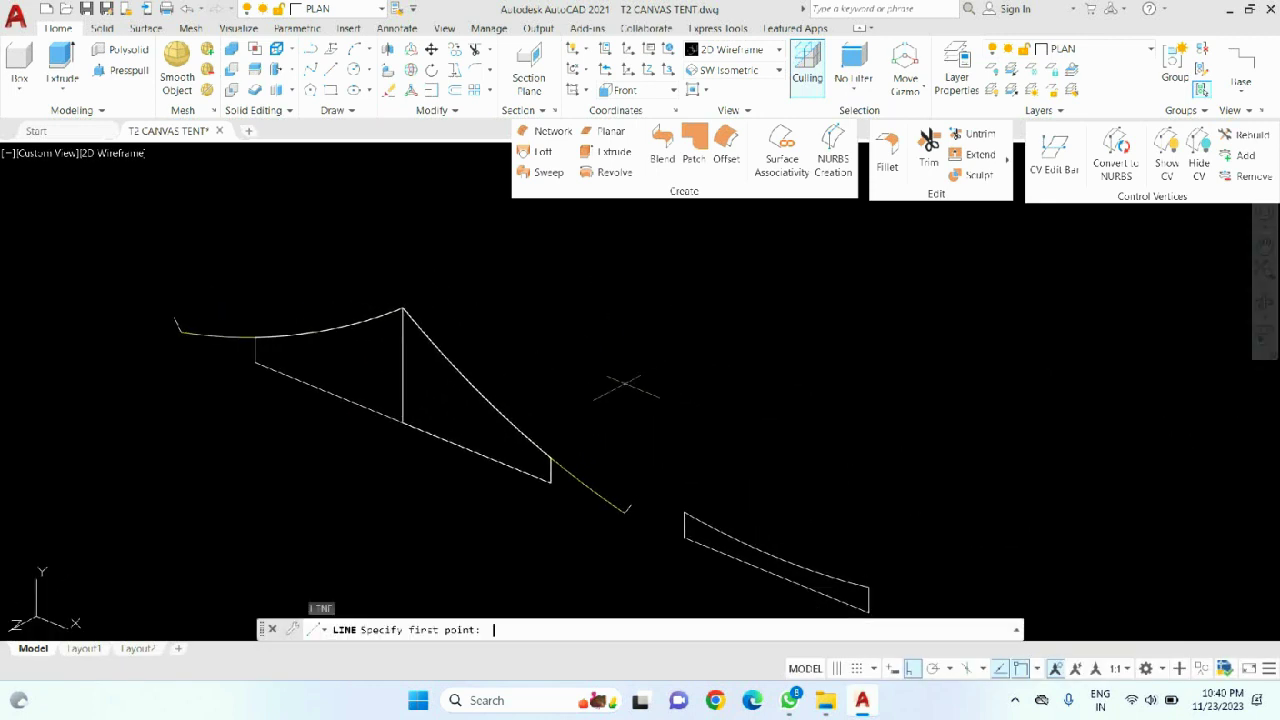
pyautogui.click(550, 482)
pyautogui.press('Escape')
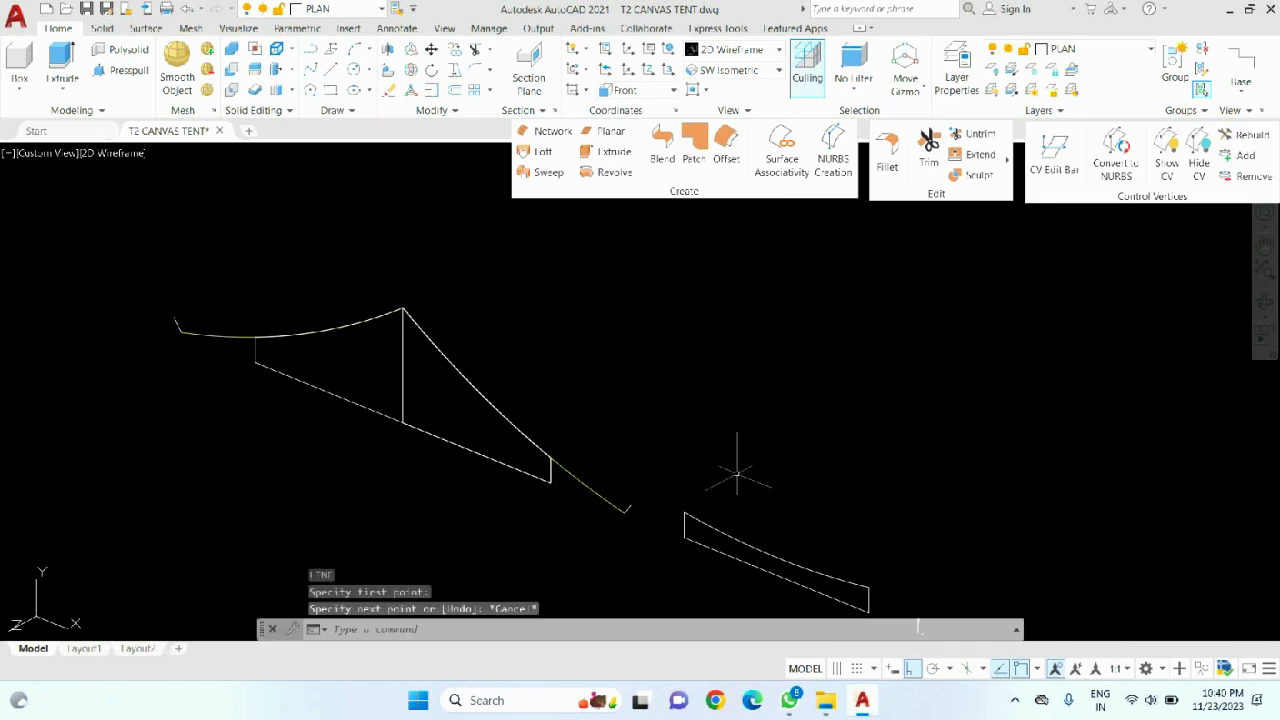
# - Measure the length of the side profile's base edge between its two bottom corners
pyautogui.moveTo(677, 537); pyautogui.dragTo(600, 447, button='middle')
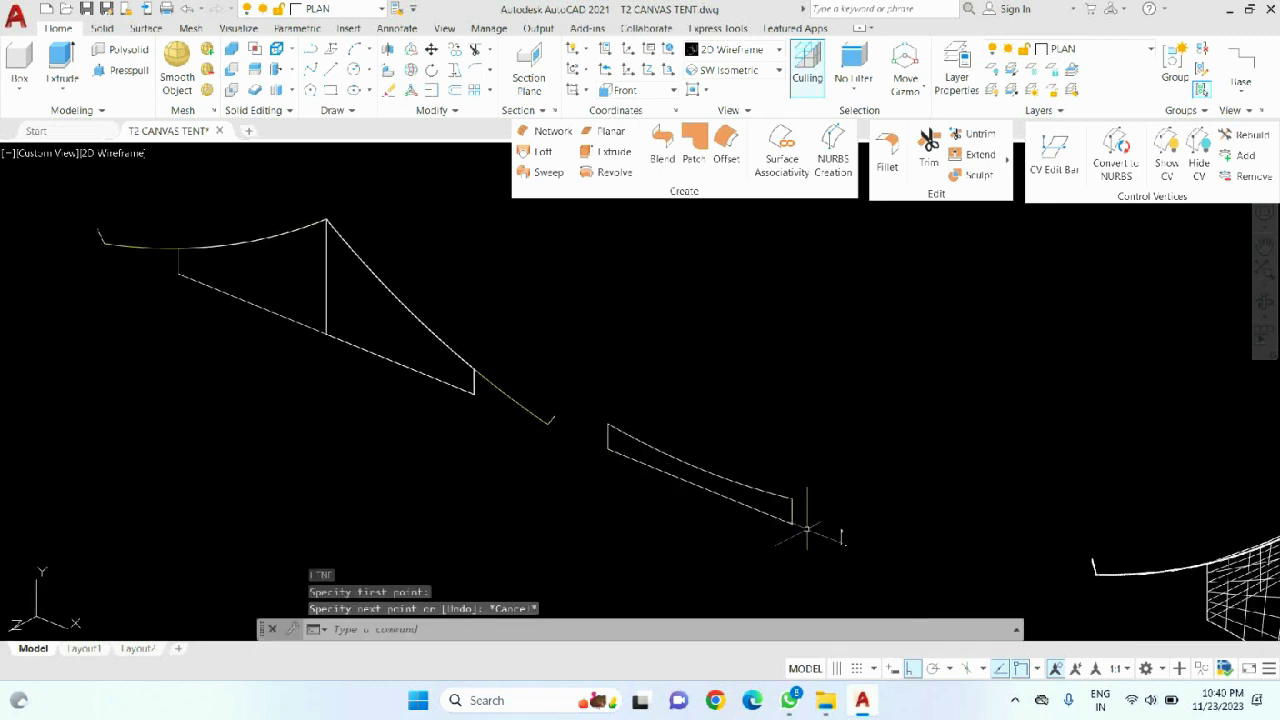
pyautogui.write('di')
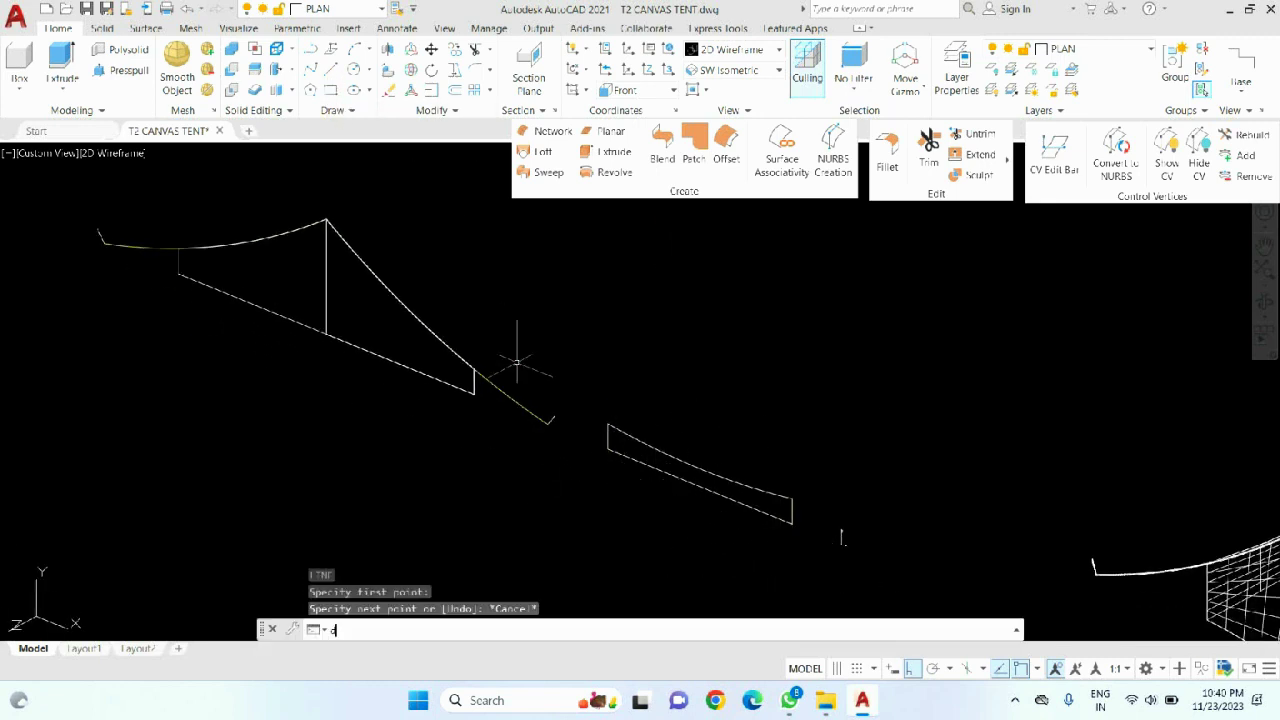
pyautogui.press('Return')
pyautogui.click(609, 446)
pyautogui.click(791, 519)
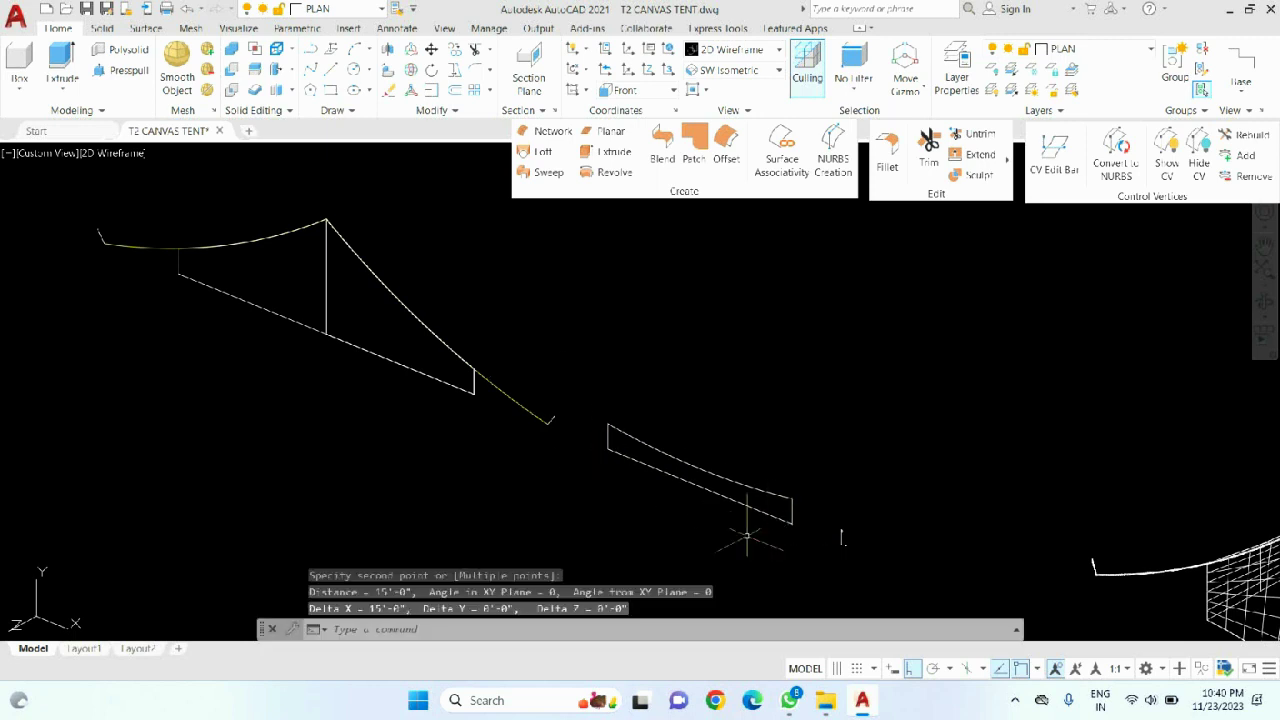
pyautogui.scroll(-2, 565, 494)
pyautogui.scroll(2, 458, 400)
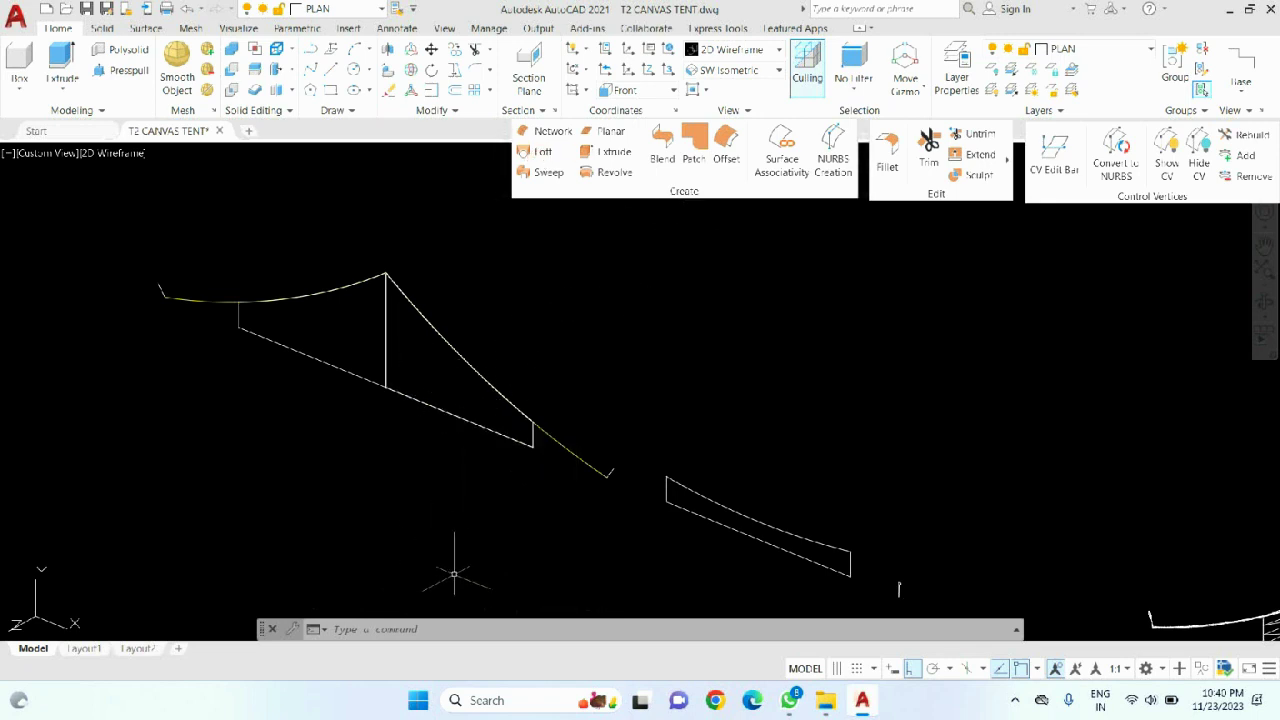
pyautogui.write('edsurf')
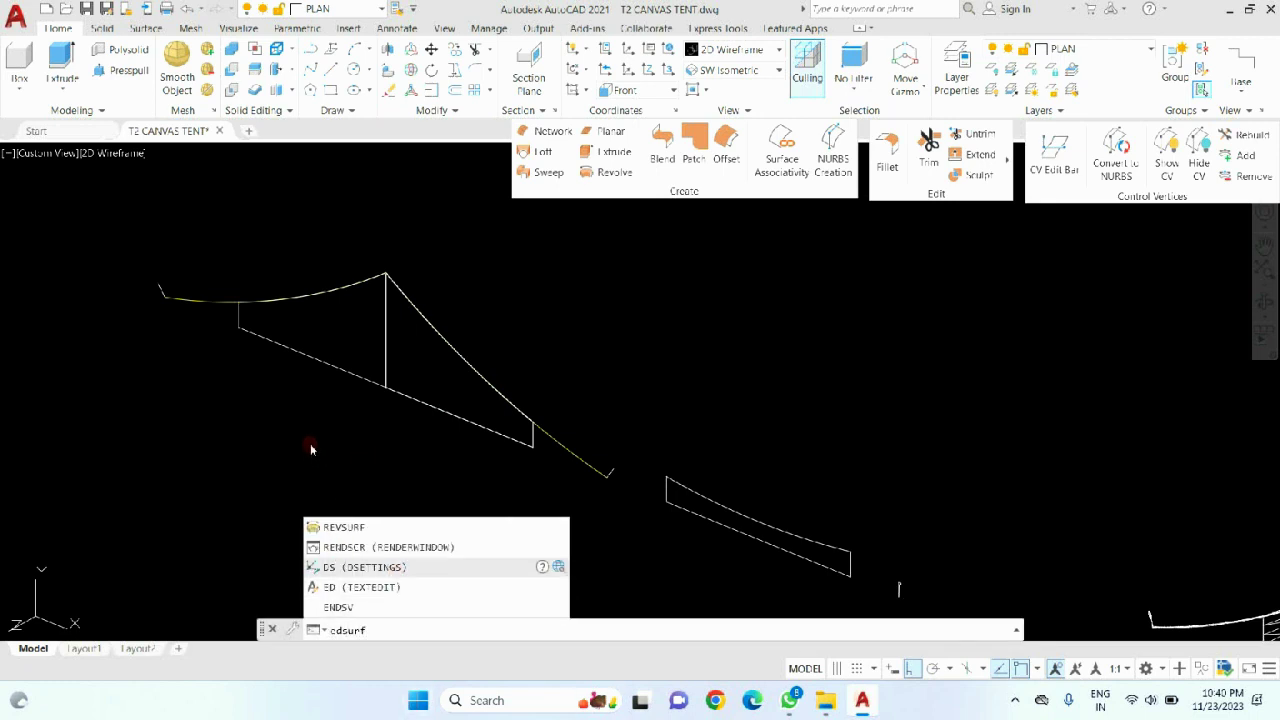
pyautogui.press('Return')
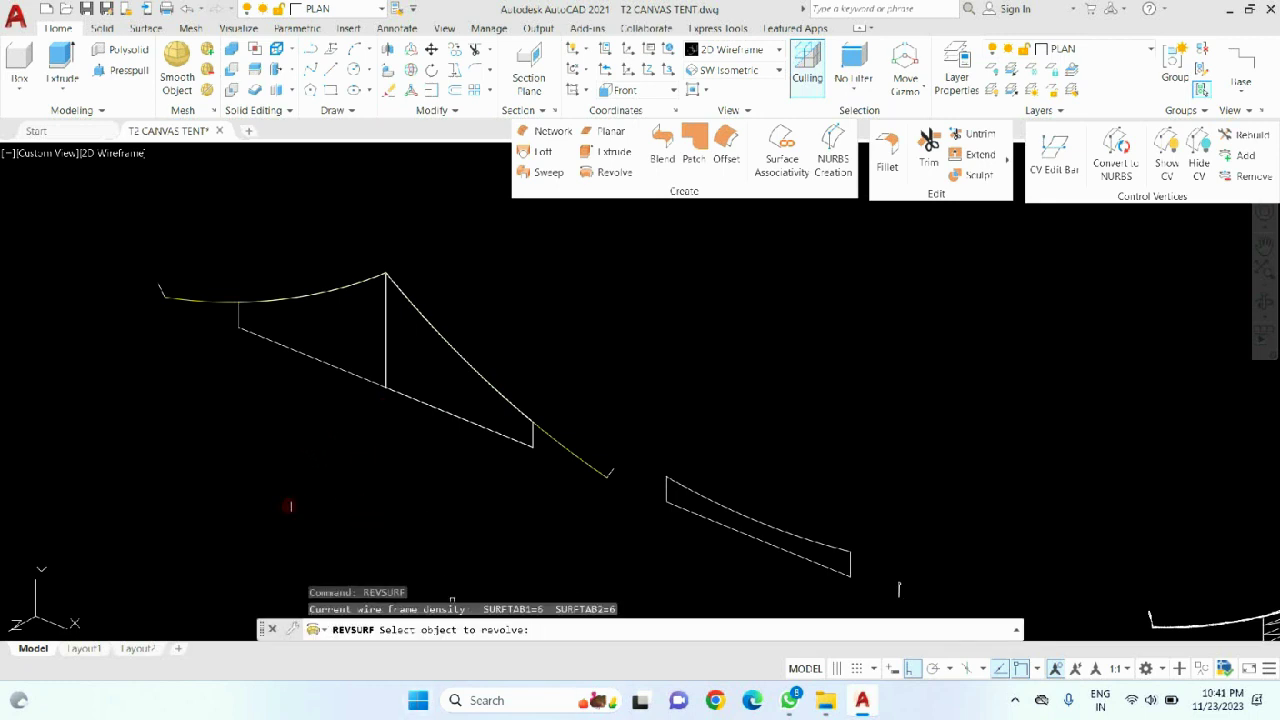
pyautogui.click(423, 392)
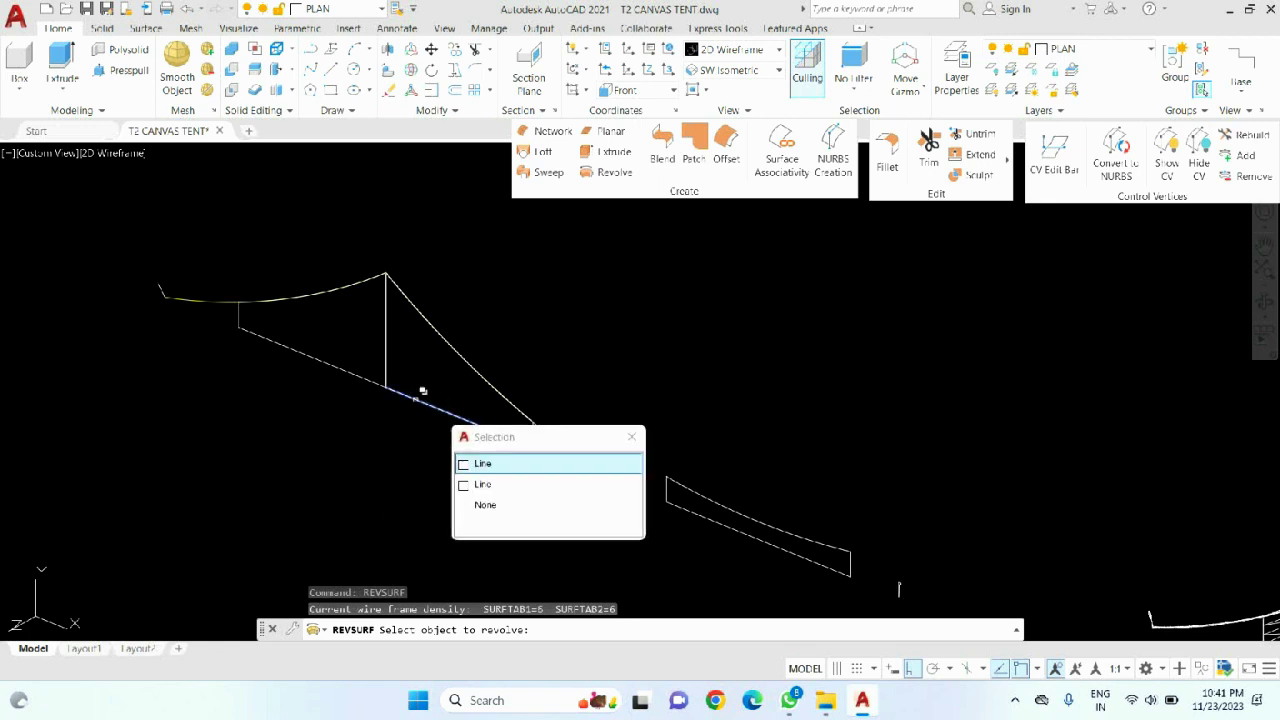
pyautogui.press('Return')
pyautogui.click(388, 342)
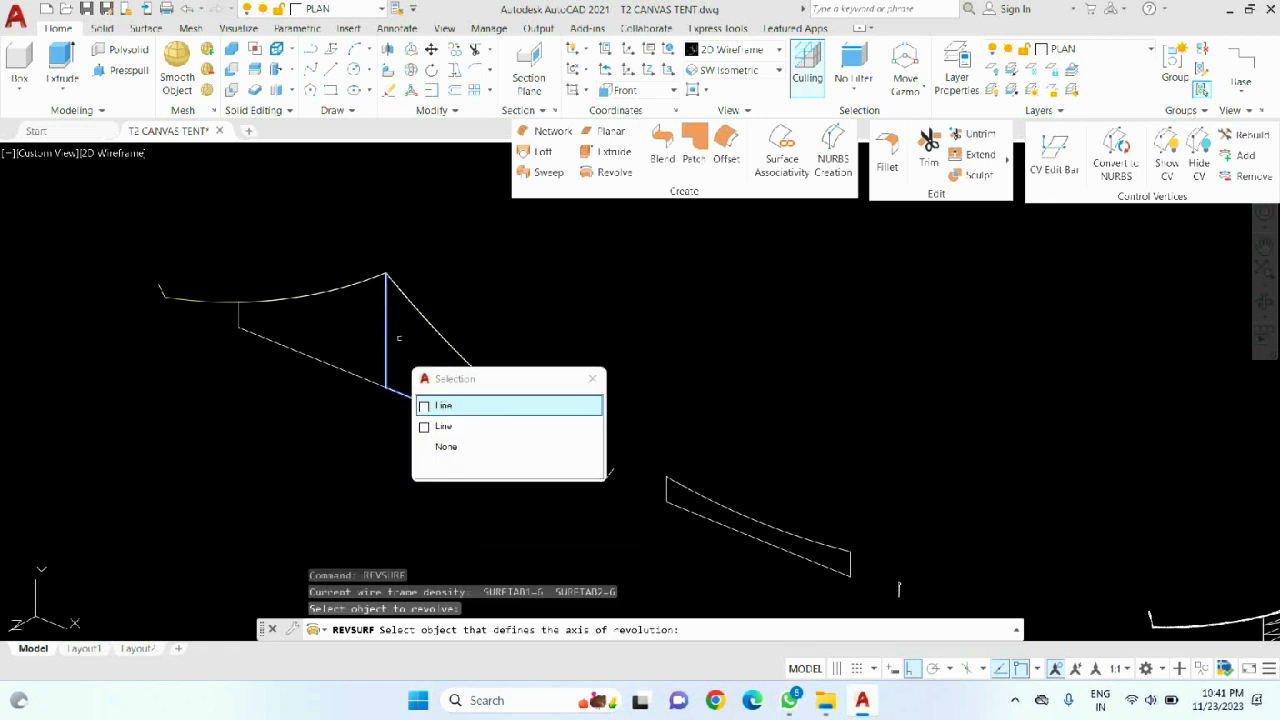
pyautogui.press('Return')
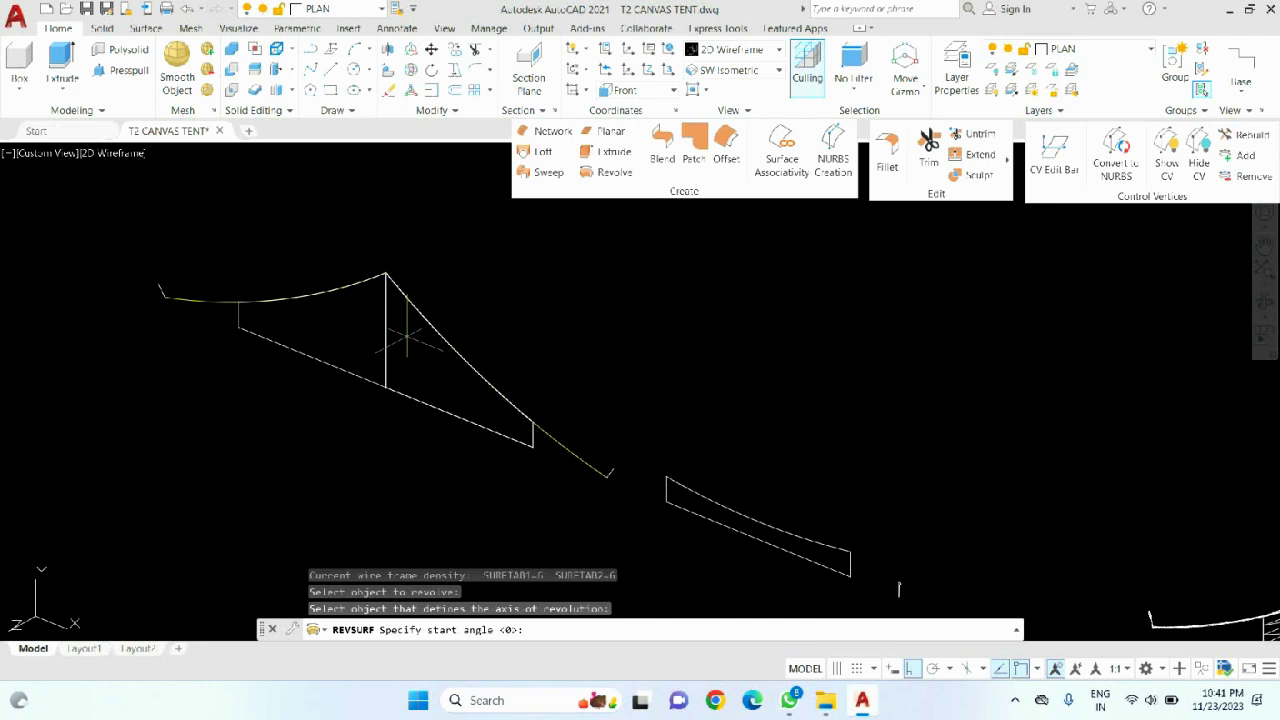
pyautogui.press('Escape')
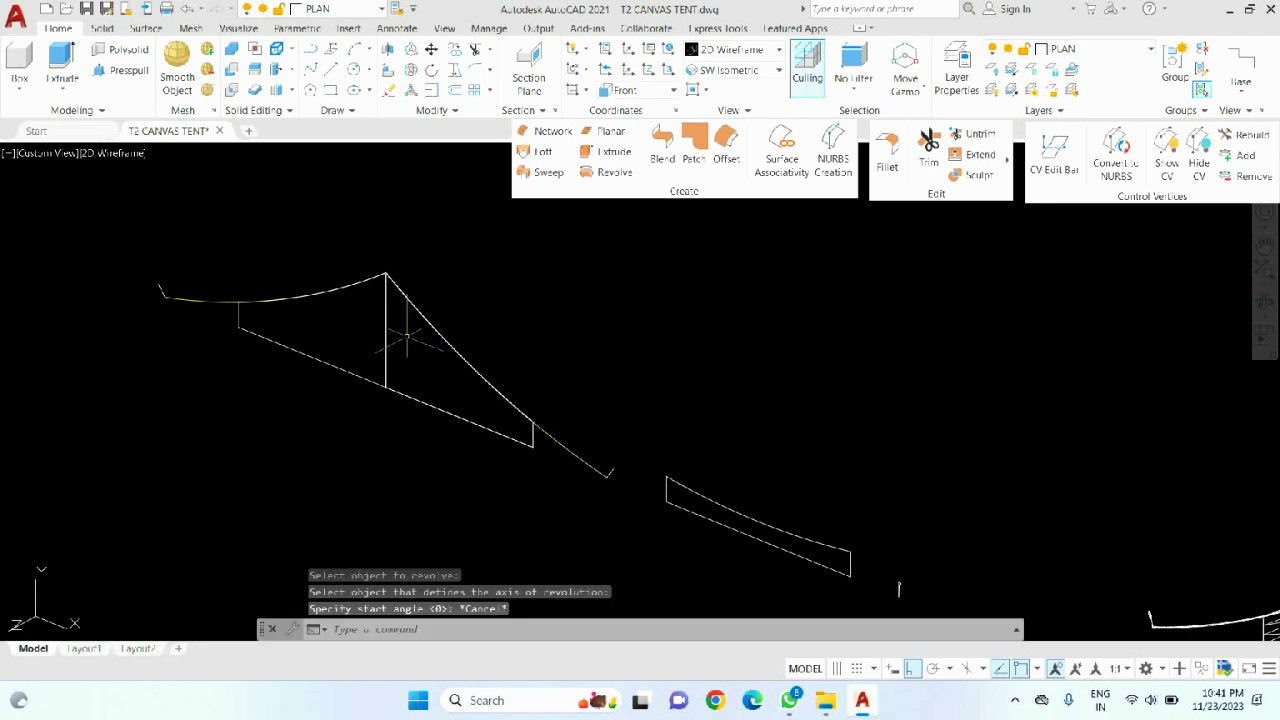
# - Create an edge surface (EDGESURF) from the front outline's traced base line, centre pole, curved roof edge and short side edge
pyautogui.write('EDGESURF')
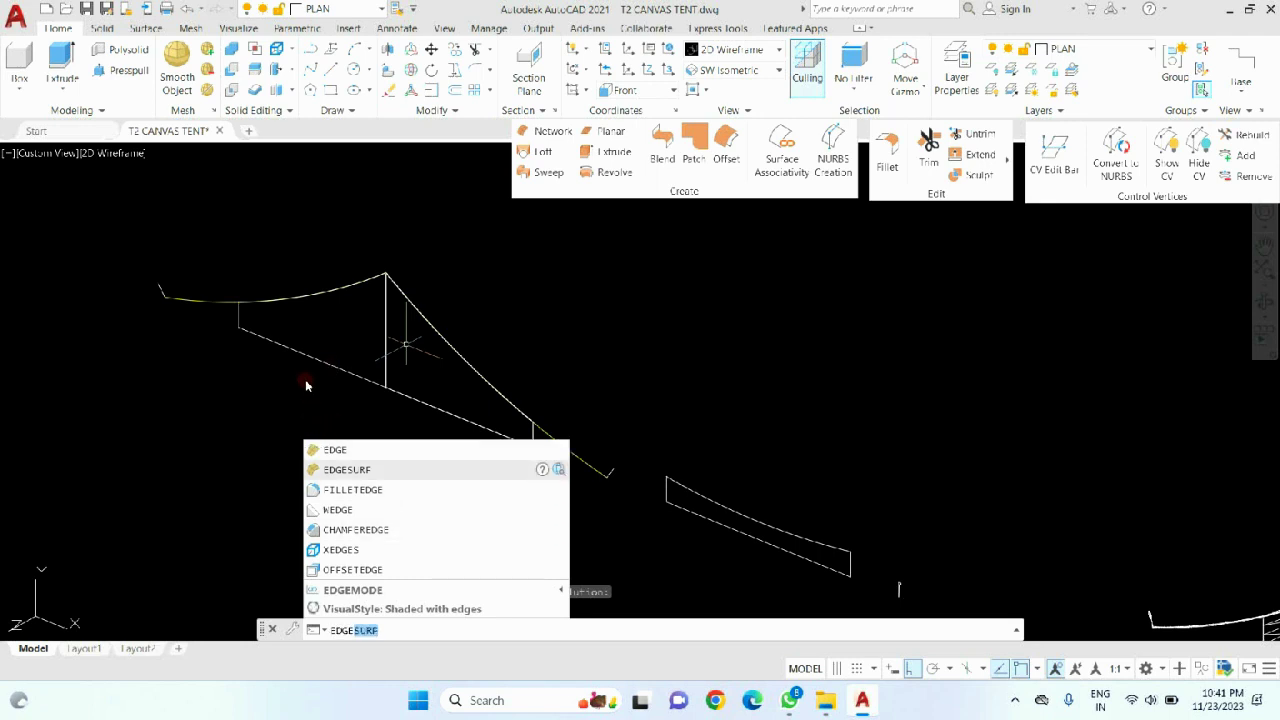
pyautogui.click(347, 469)
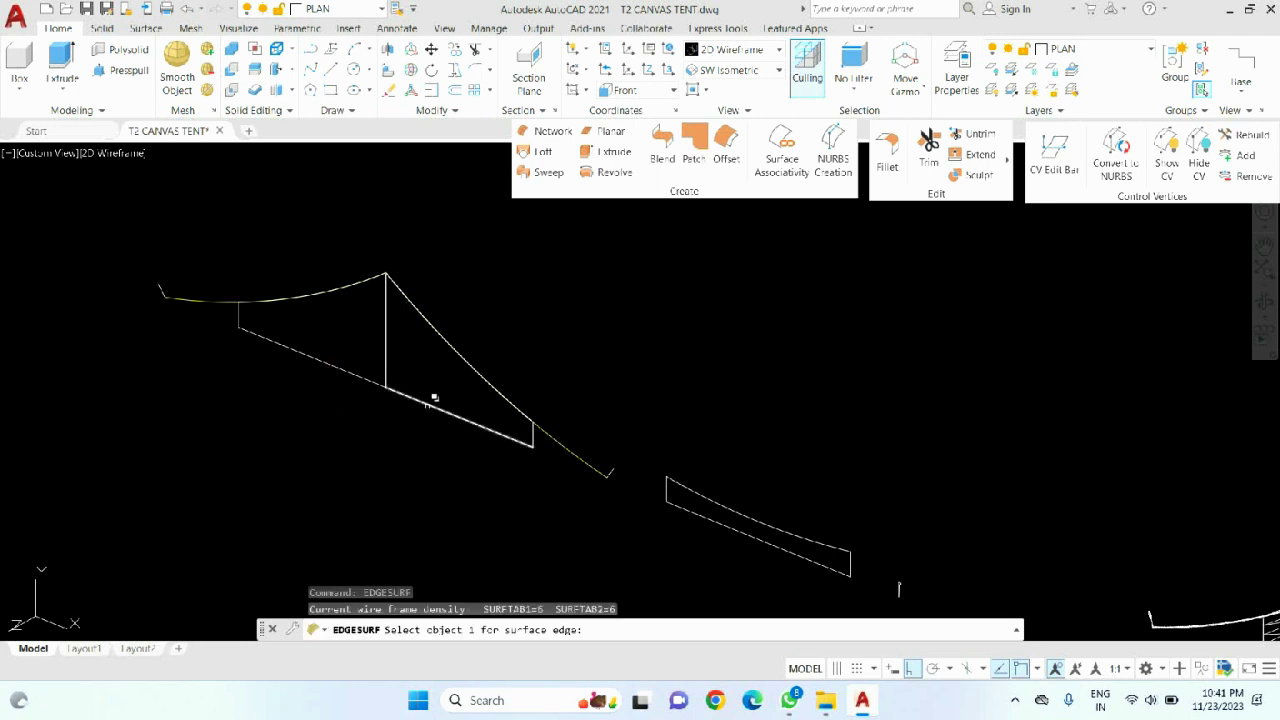
pyautogui.click(434, 397)
pyautogui.click(407, 379)
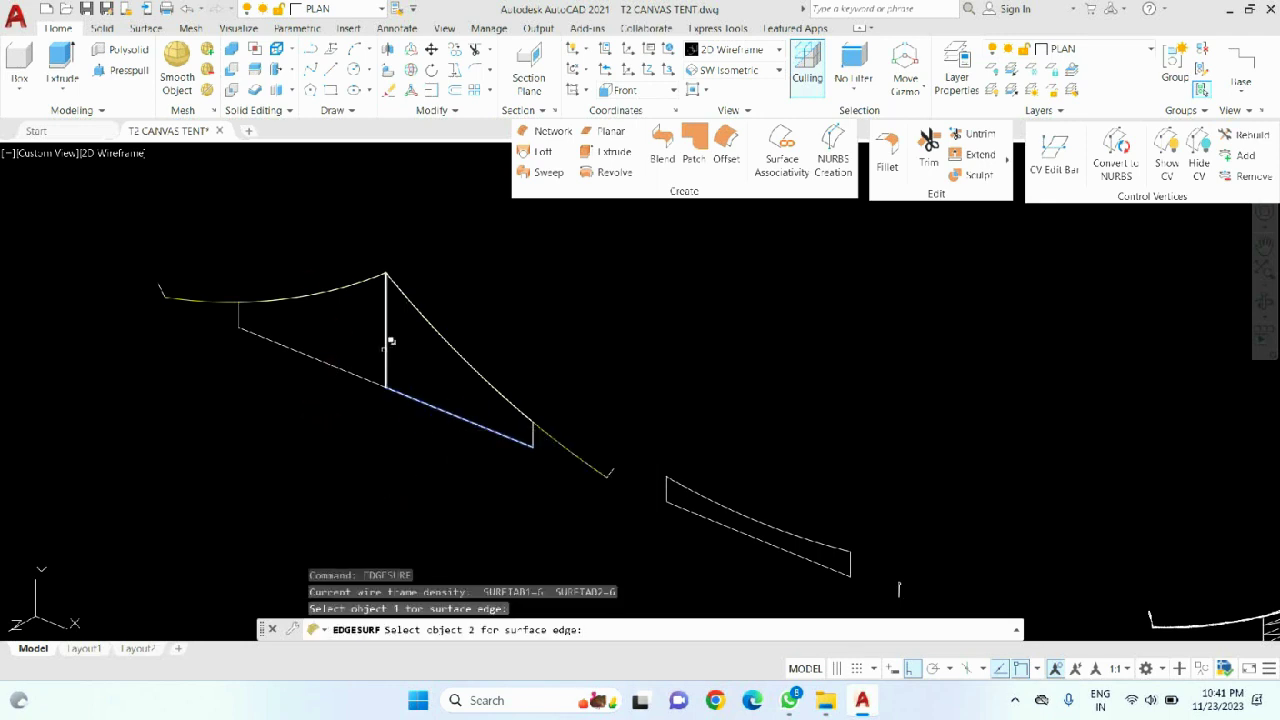
pyautogui.click(391, 341)
pyautogui.click(456, 408)
pyautogui.click(437, 316)
pyautogui.click(482, 378)
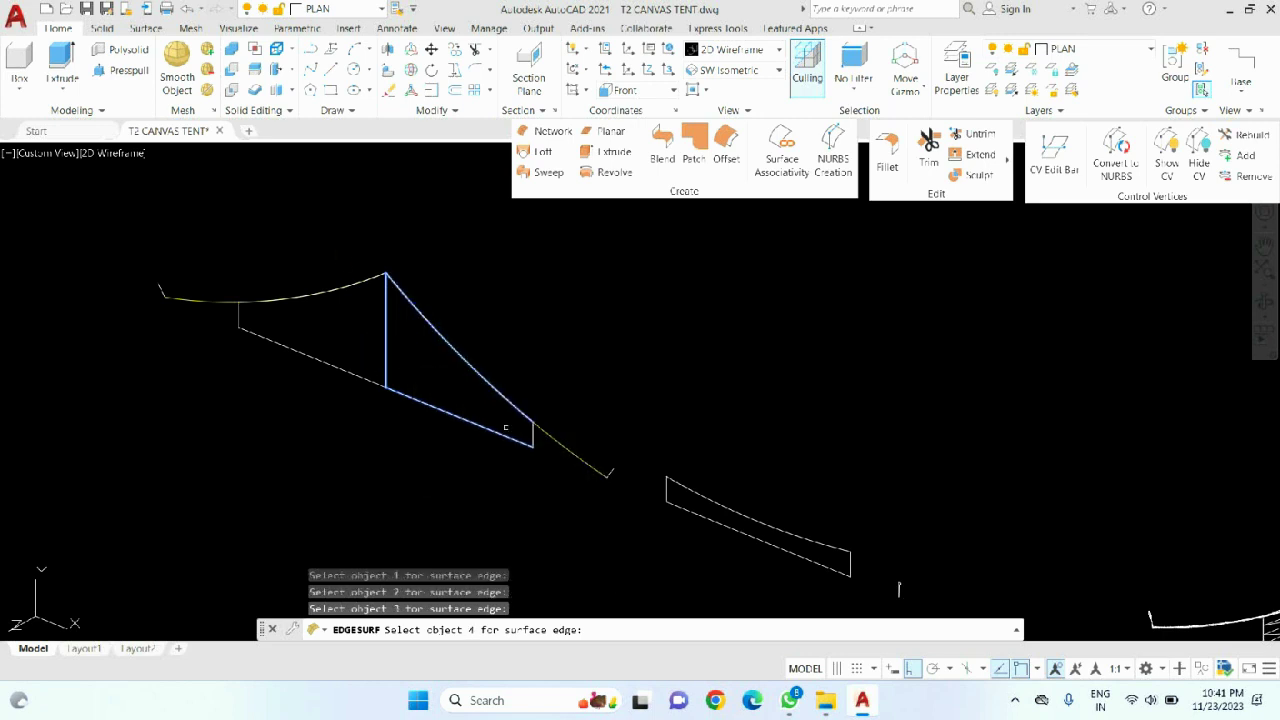
pyautogui.click(537, 427)
pyautogui.click(590, 494)
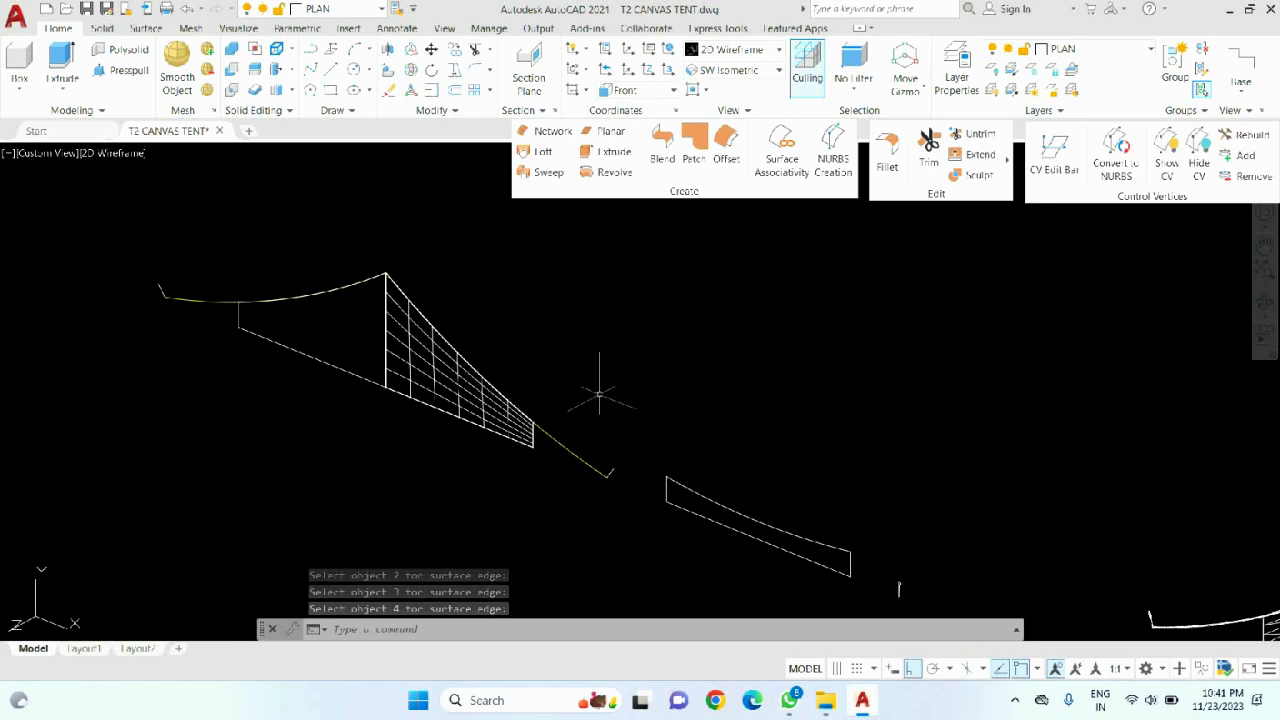
# - Draw an 18" line from the base of the centre pole, perpendicular to the front outline along the ground
pyautogui.keyDown('shift'); pyautogui.moveTo(597, 391); pyautogui.dragTo(617, 454, button='middle'); pyautogui.keyUp('shift')
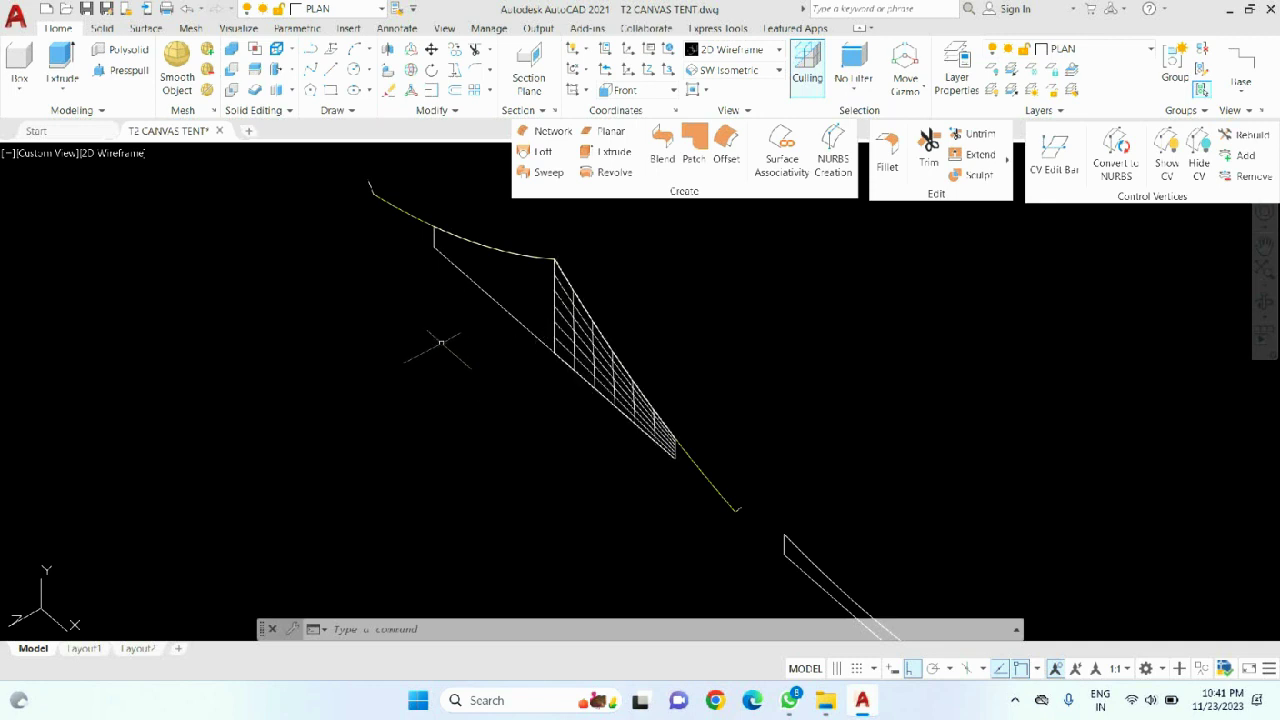
pyautogui.write('l')
pyautogui.press('Return')
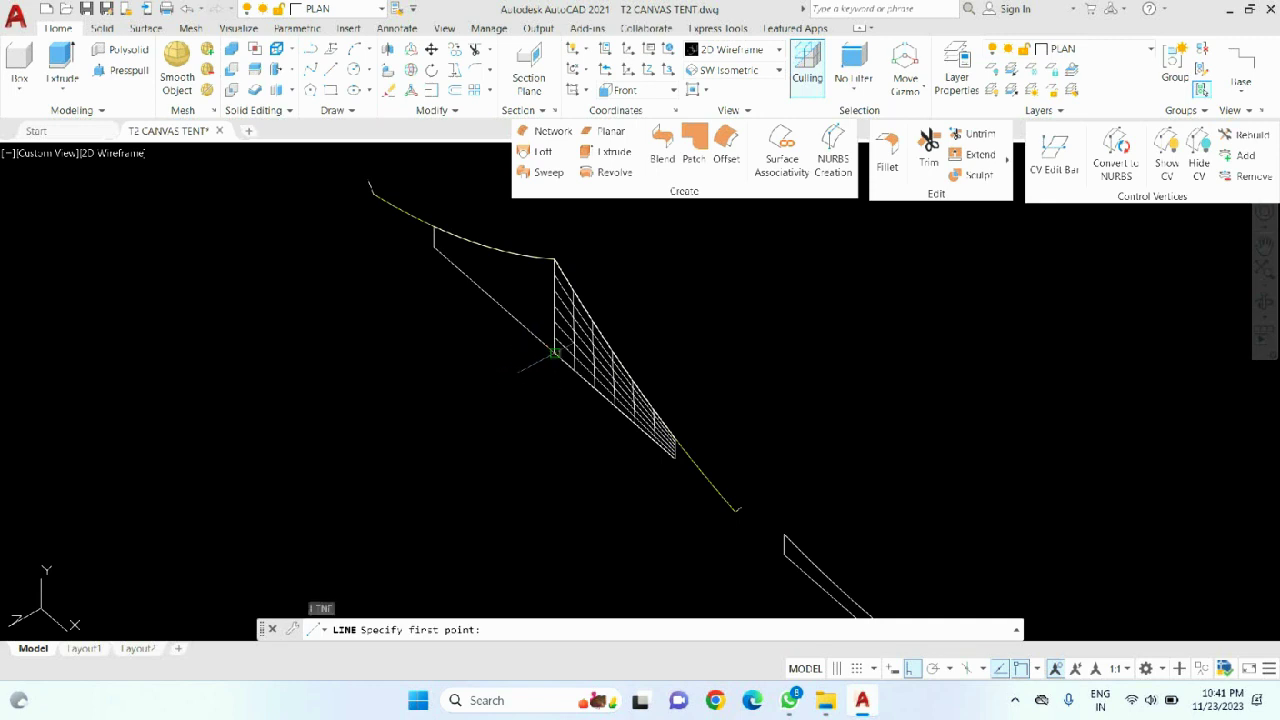
pyautogui.click(550, 352)
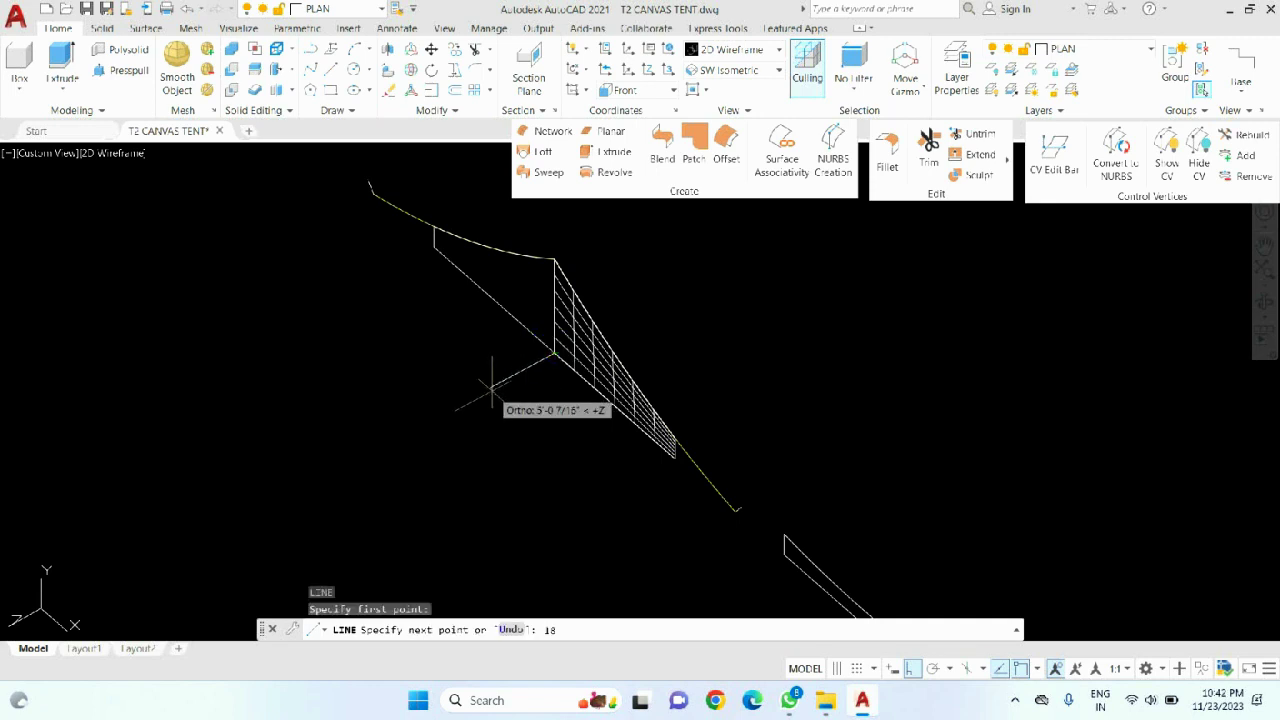
pyautogui.press('Return')
pyautogui.press('Return')
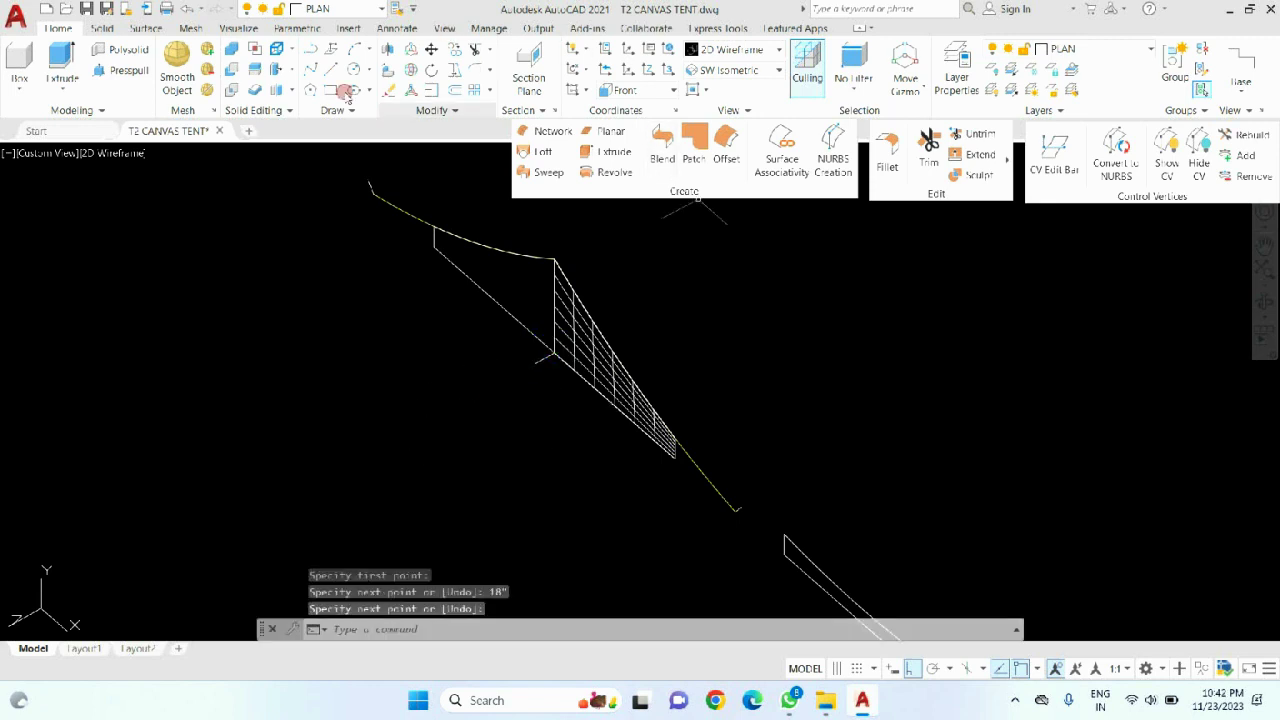
pyautogui.click(355, 48)
pyautogui.click(433, 235)
pyautogui.scroll(2, 522, 320)
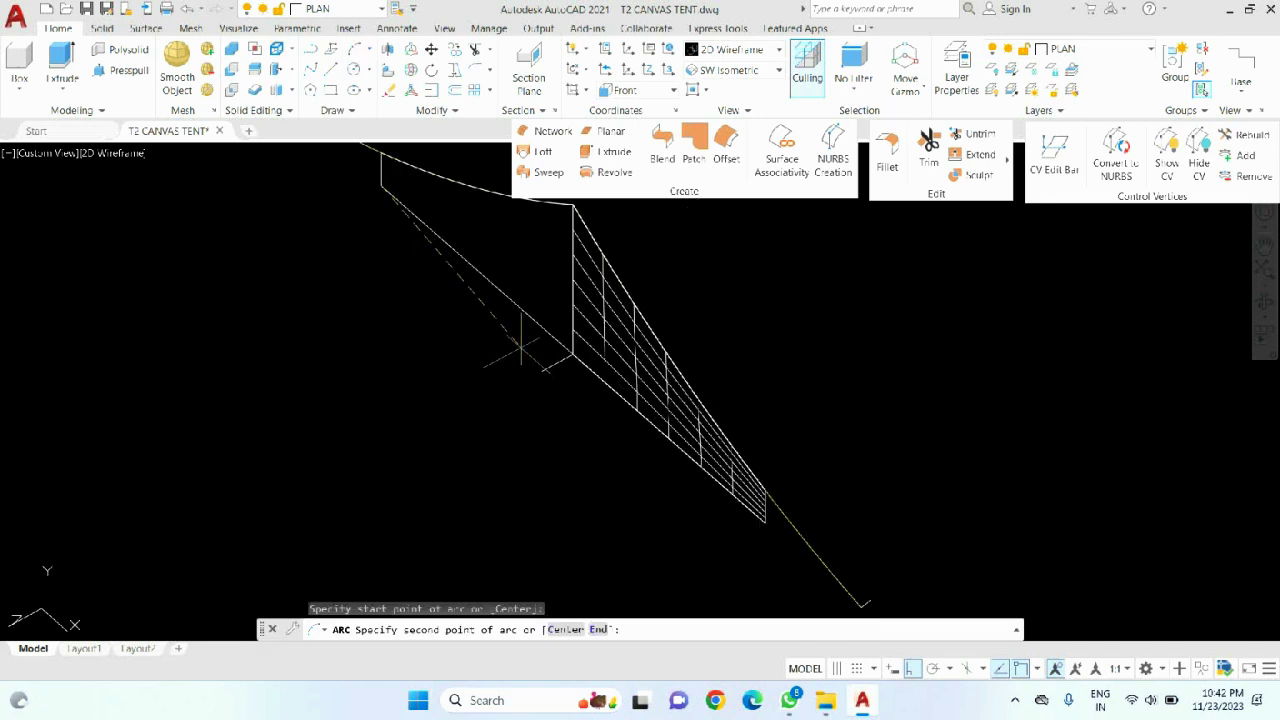
pyautogui.click(496, 310)
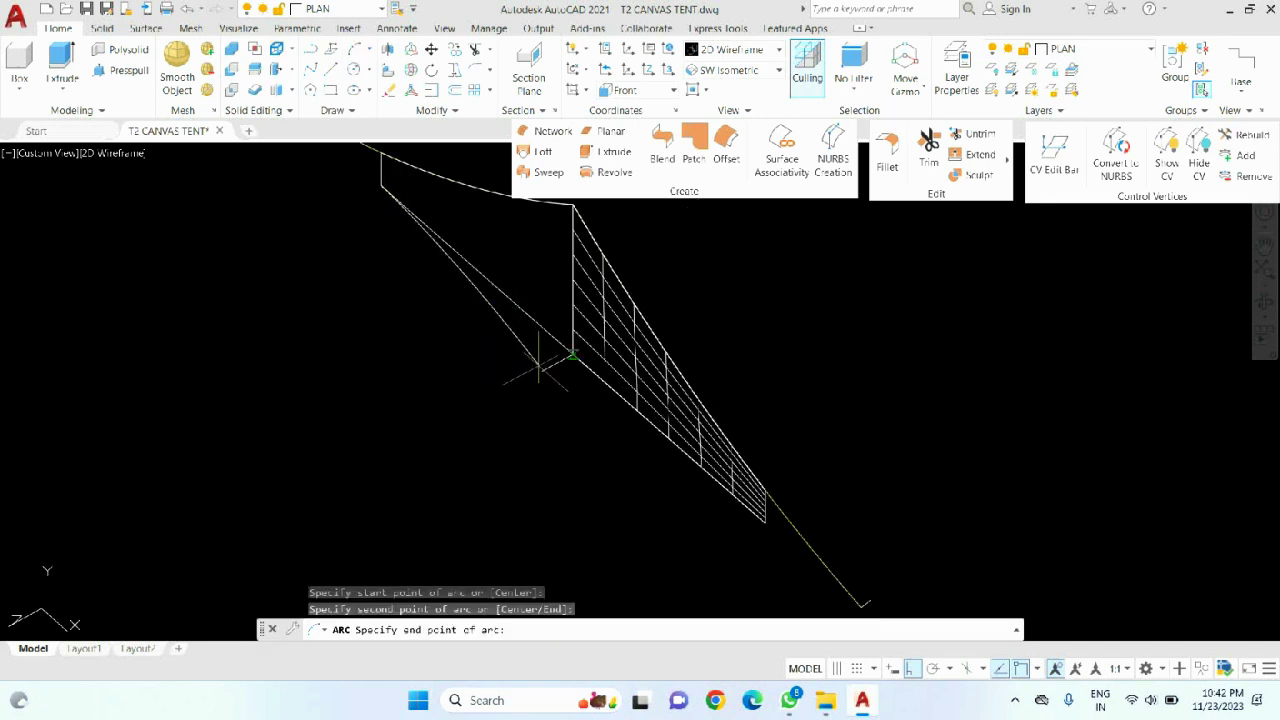
pyautogui.press('Escape')
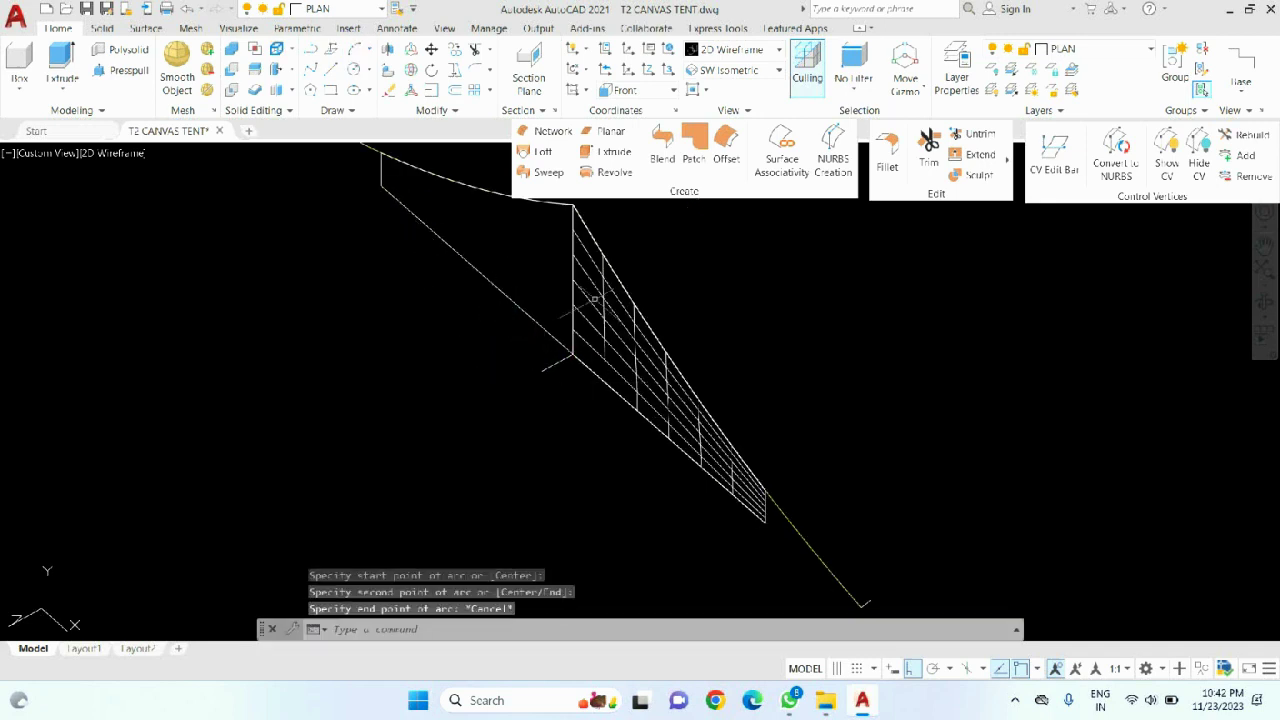
# - Set the UCS to Top and draw a three-point arc from the unmeshed half's outer base corner to the free end of the 18" line
pyautogui.click(662, 87)
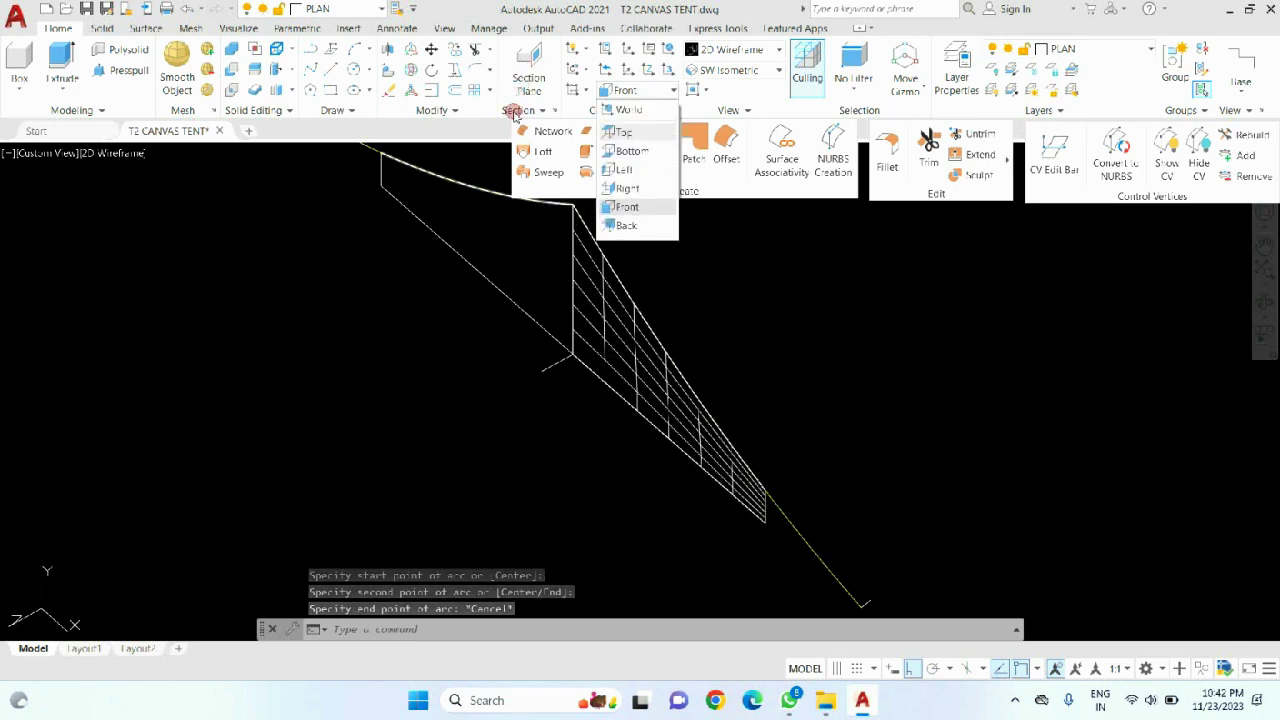
pyautogui.click(622, 129)
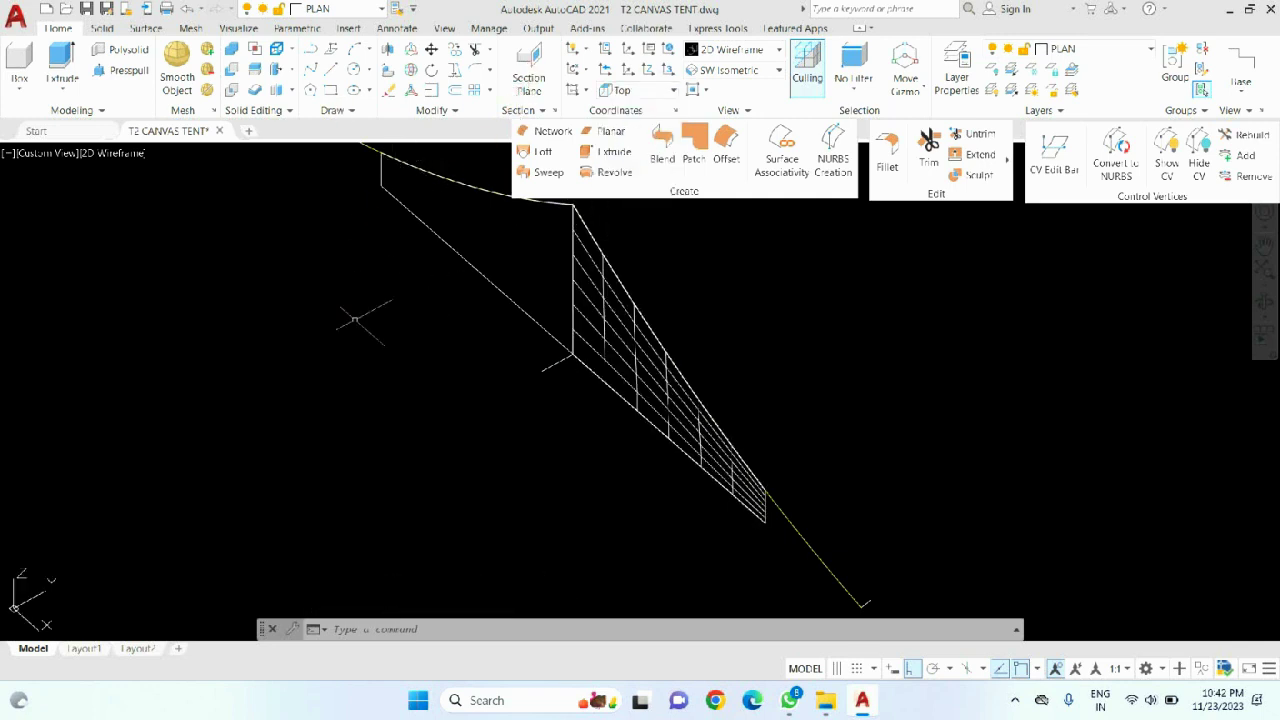
pyautogui.click(285, 49)
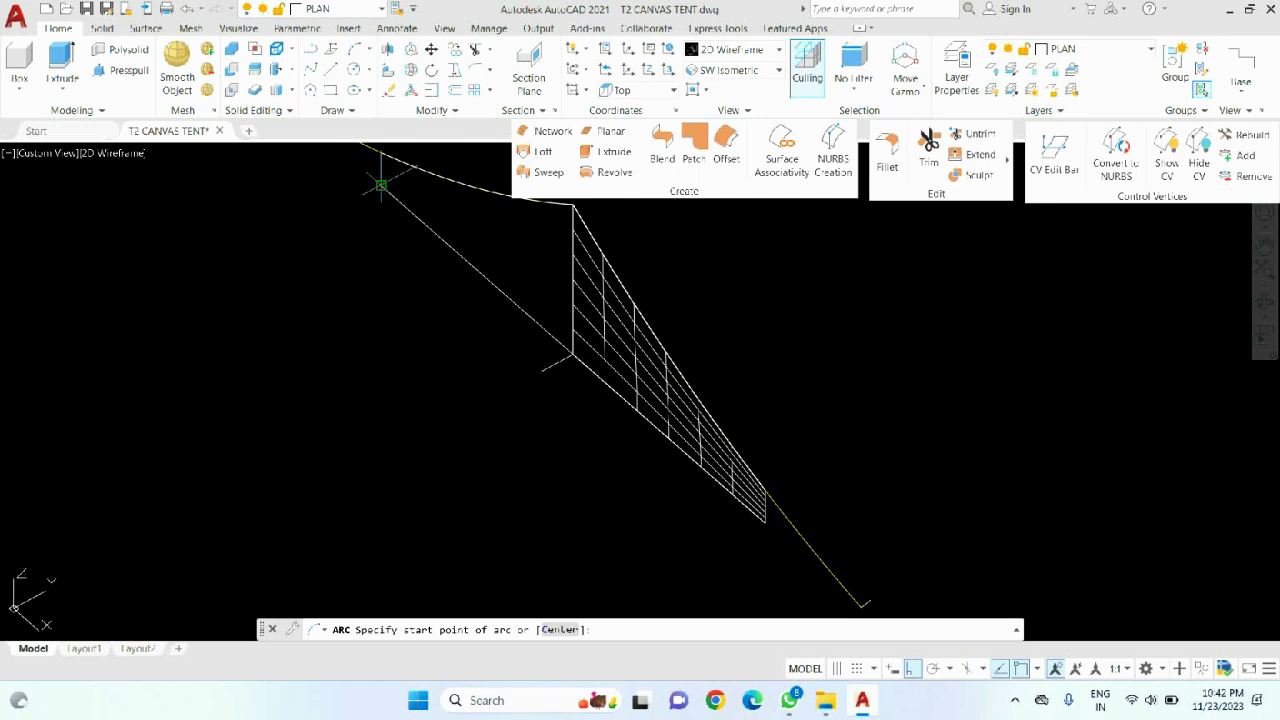
pyautogui.click(380, 185)
pyautogui.click(470, 282)
pyautogui.click(543, 368)
pyautogui.click(484, 296)
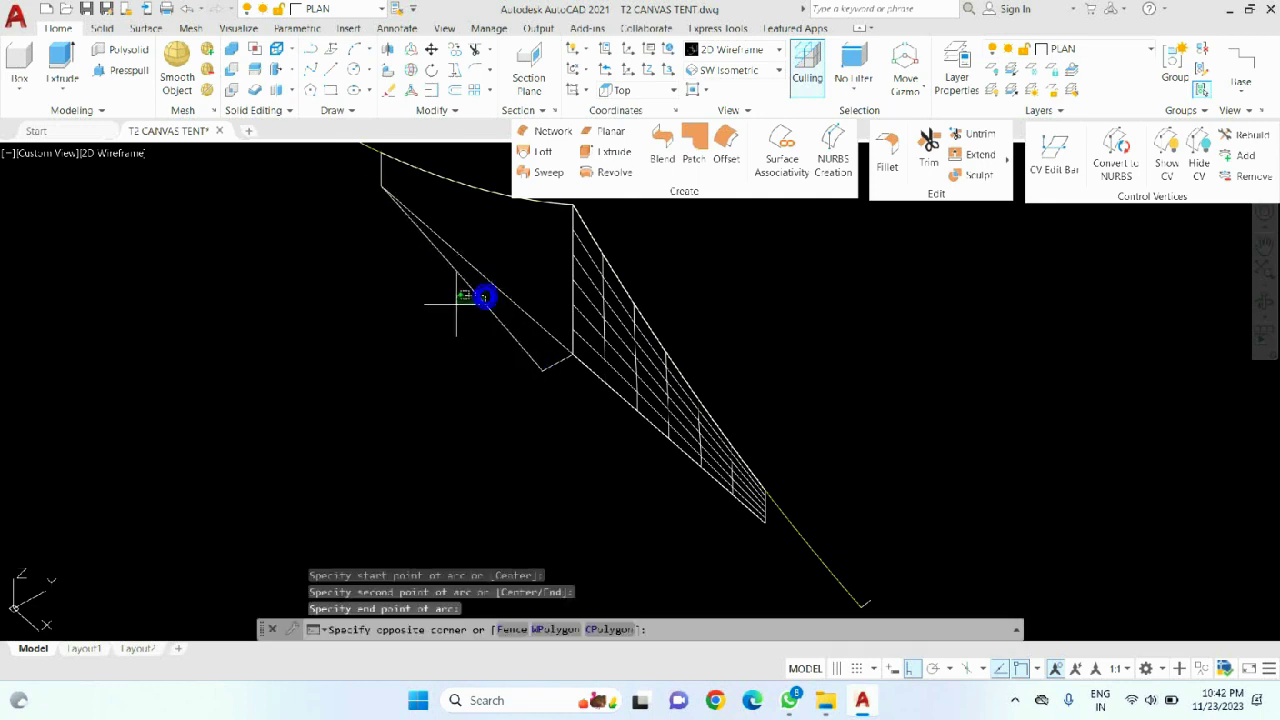
pyautogui.click(460, 302)
pyautogui.click(479, 288)
pyautogui.press('Escape')
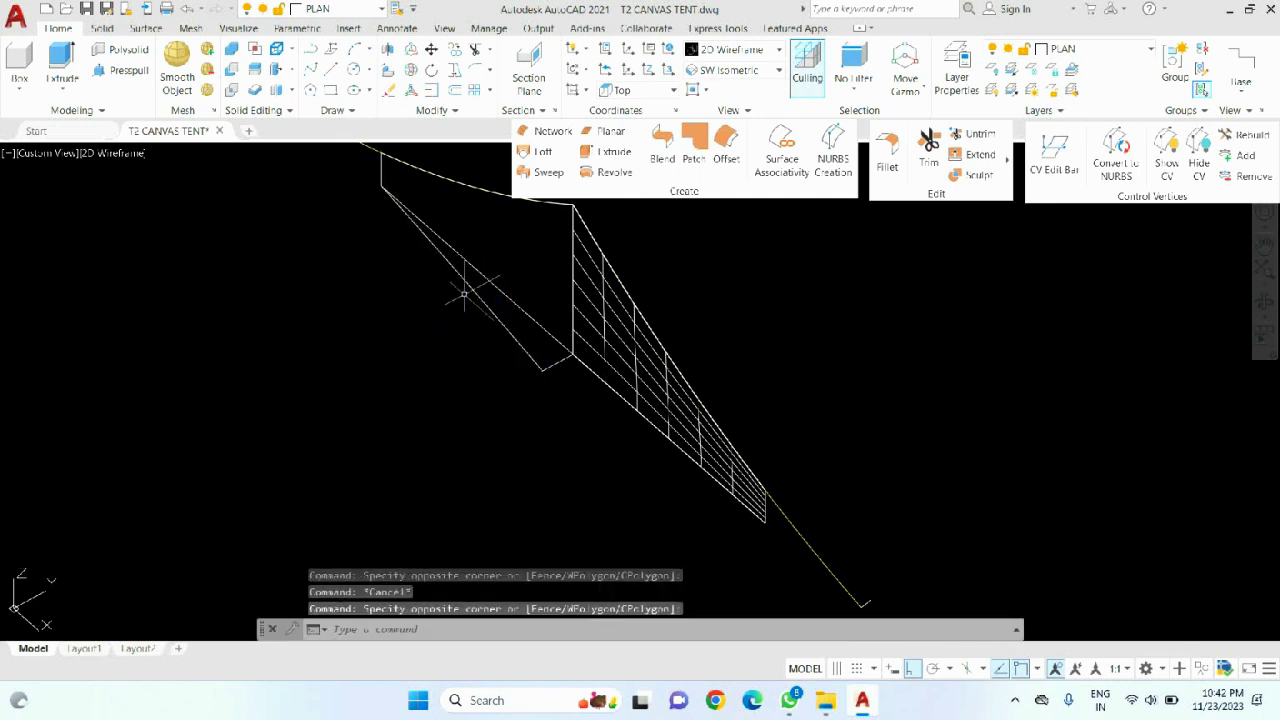
pyautogui.click(480, 286)
pyautogui.click(460, 296)
pyautogui.press('Escape')
pyautogui.press('Escape')
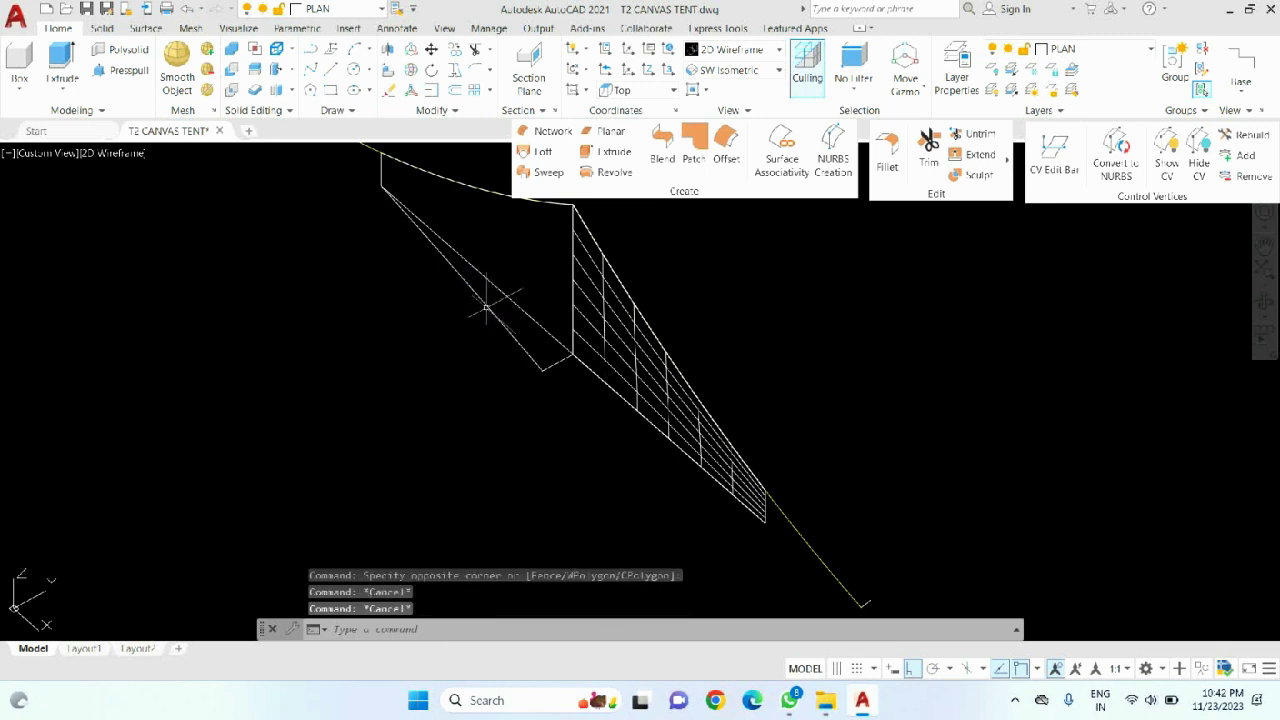
pyautogui.click(484, 300)
pyautogui.click(481, 288)
pyautogui.click(543, 343)
pyautogui.click(503, 400)
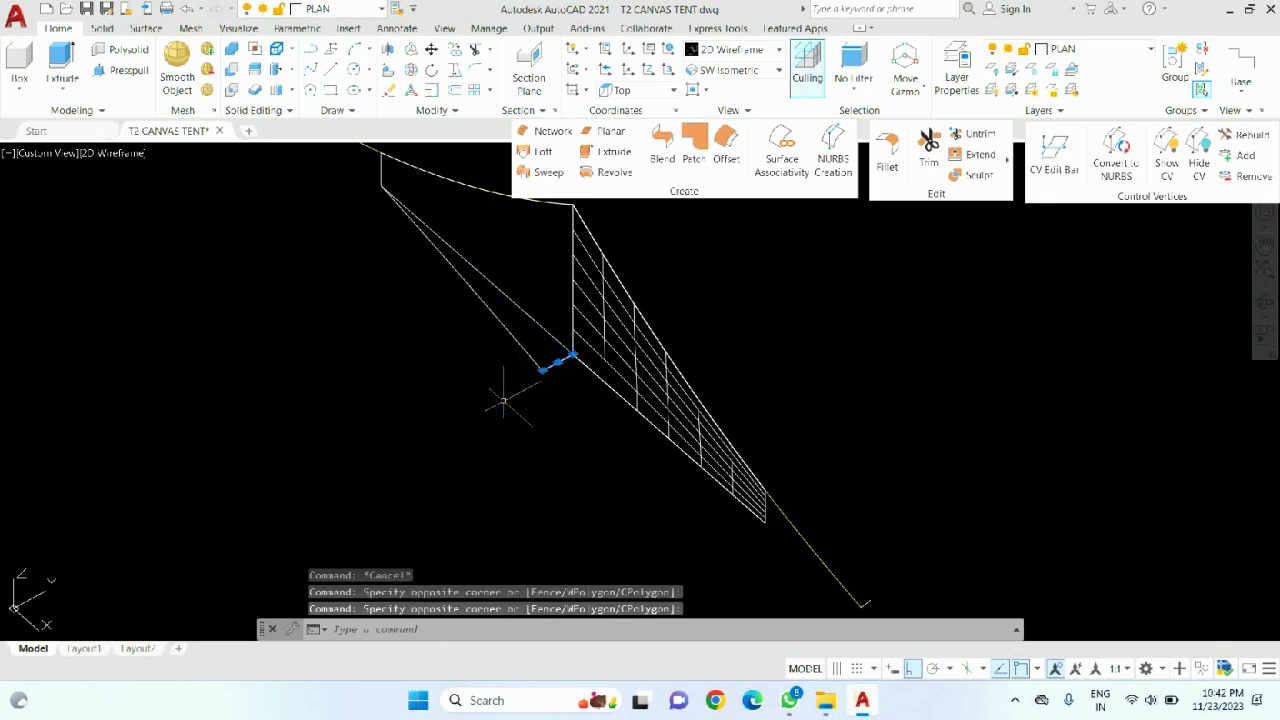
pyautogui.press('Escape')
# - Draw a second, more curved three-point arc from the same outer base corner to the free end of the 18" line
pyautogui.click(354, 48)
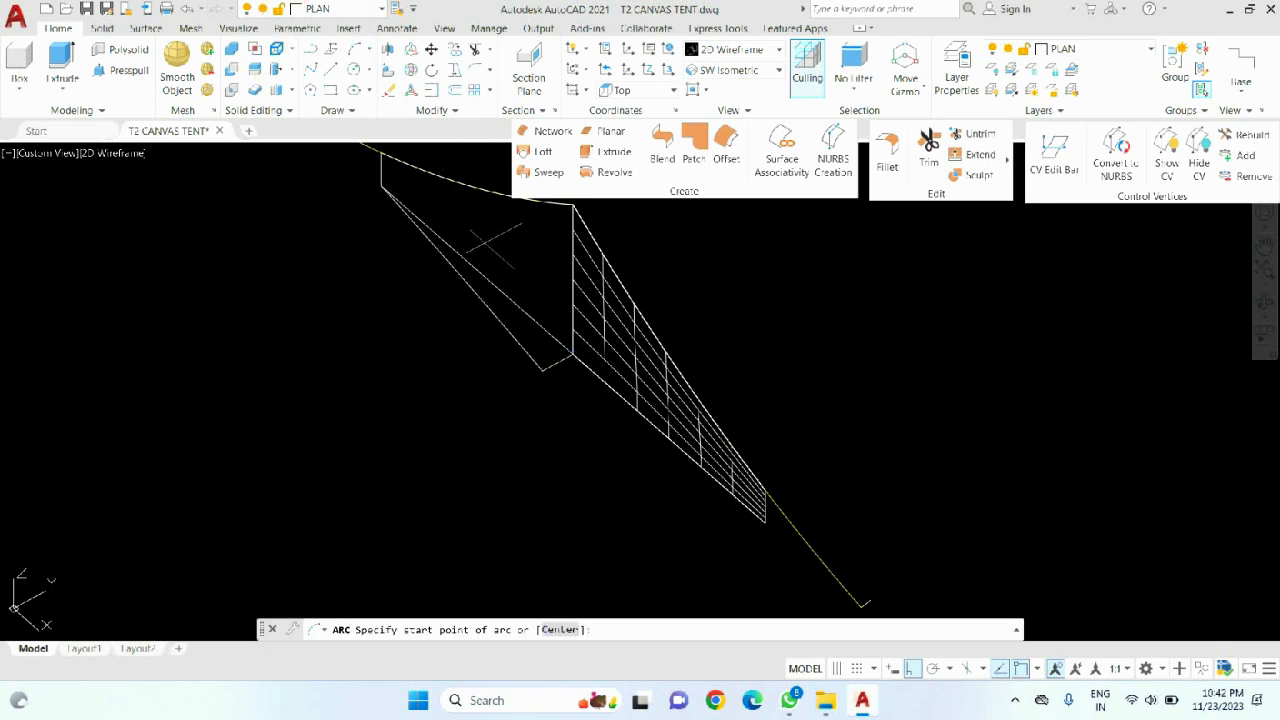
pyautogui.click(380, 185)
pyautogui.scroll(4, 488, 290)
pyautogui.click(443, 246)
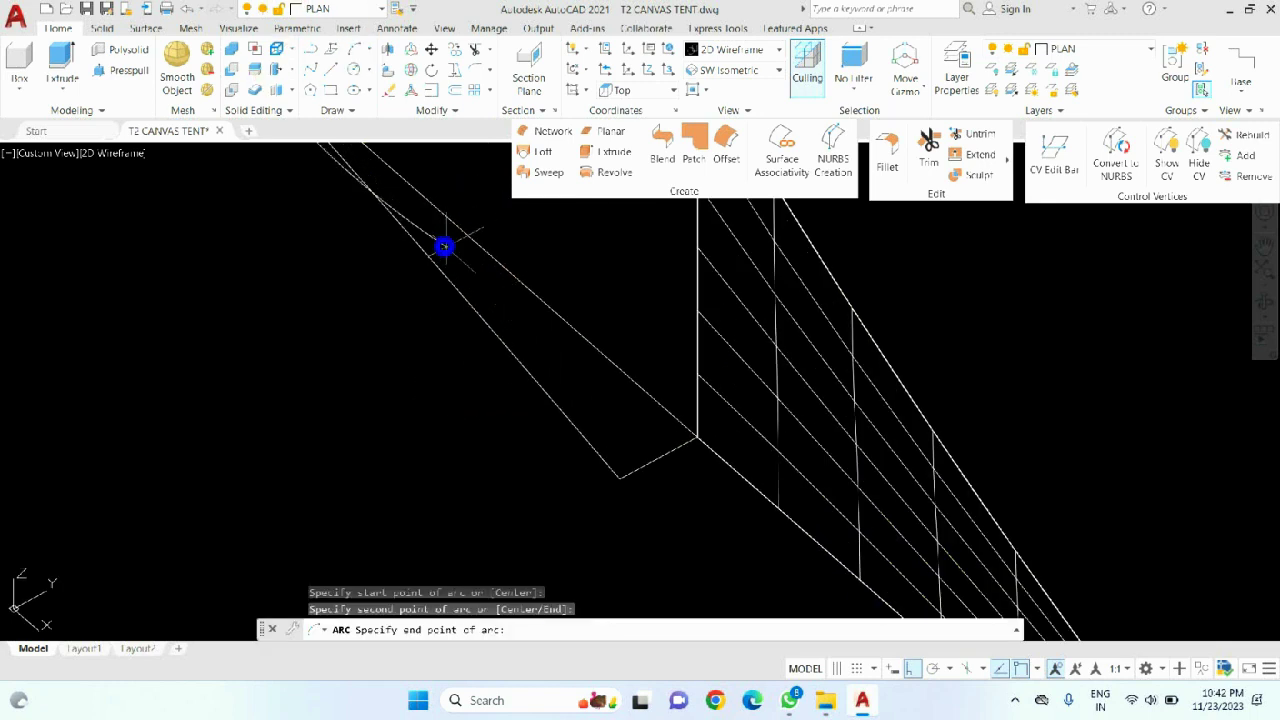
pyautogui.click(620, 478)
# - Regenerate the model and check the newly drawn base arcs
pyautogui.click(452, 281)
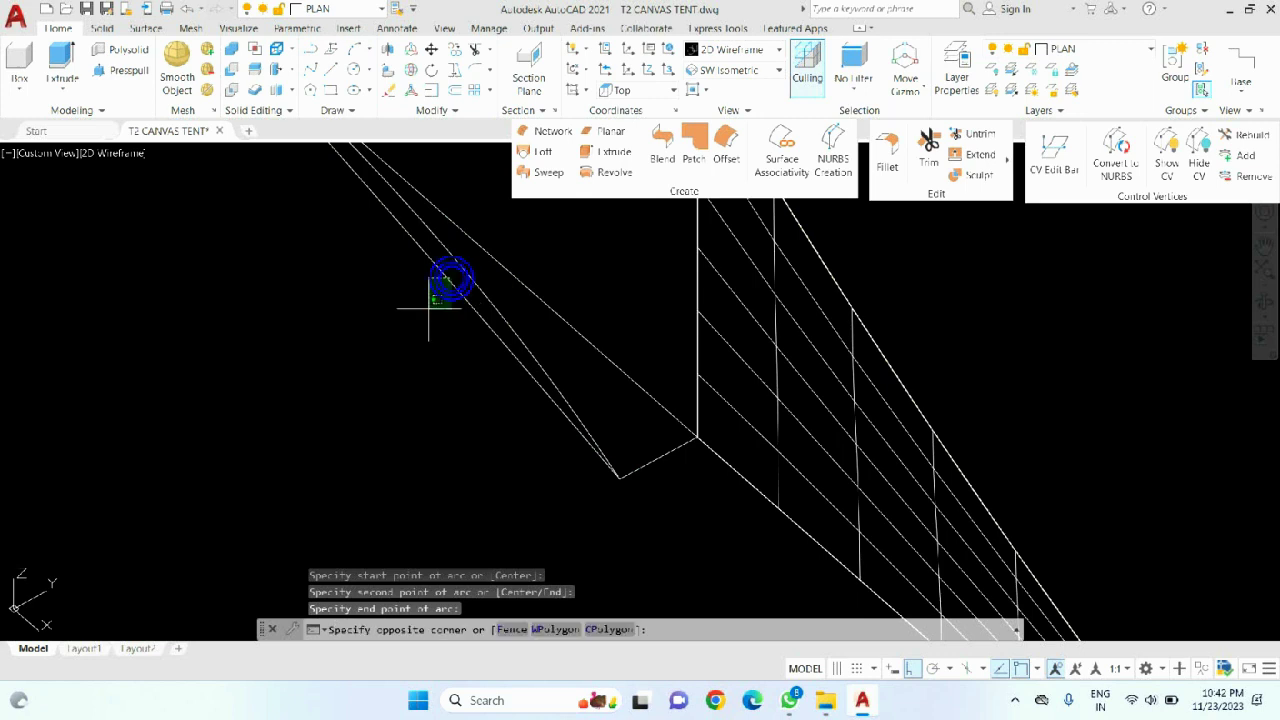
pyautogui.click(402, 343)
pyautogui.scroll(-5, 402, 343)
pyautogui.write('RE')
pyautogui.press('Return')
pyautogui.scroll(3, 411, 328)
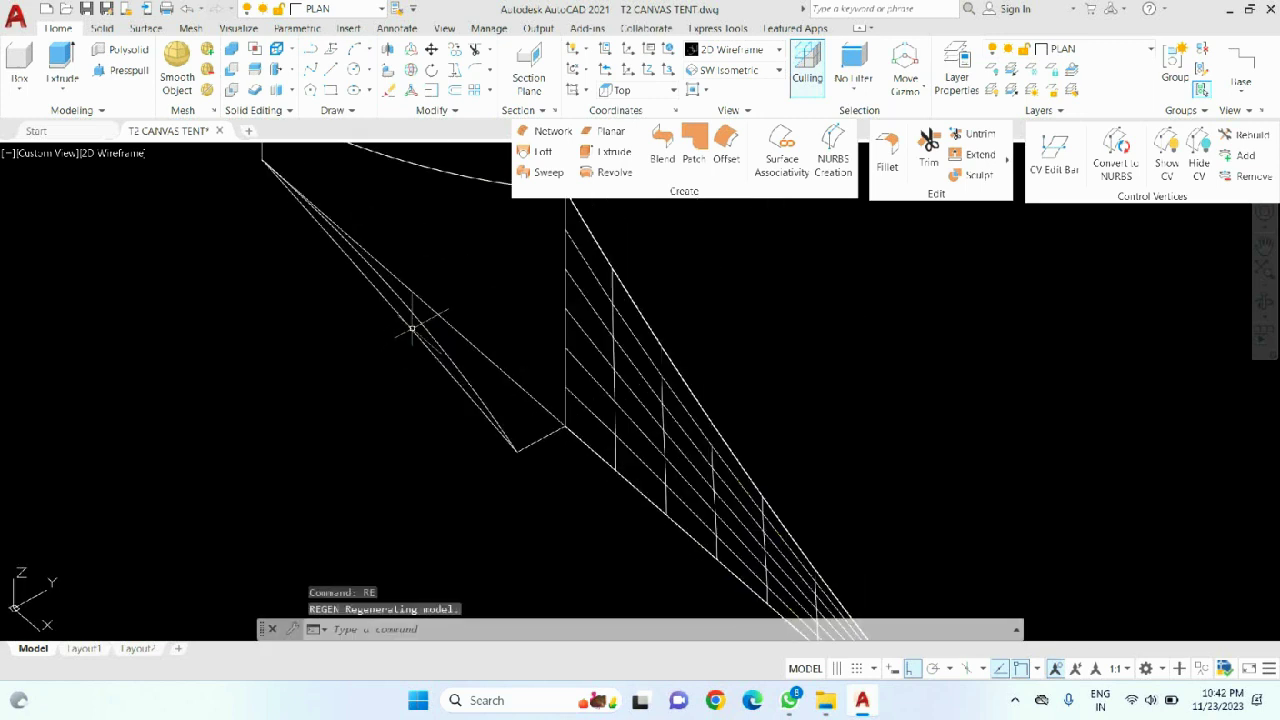
pyautogui.click(411, 328)
pyautogui.press('Escape')
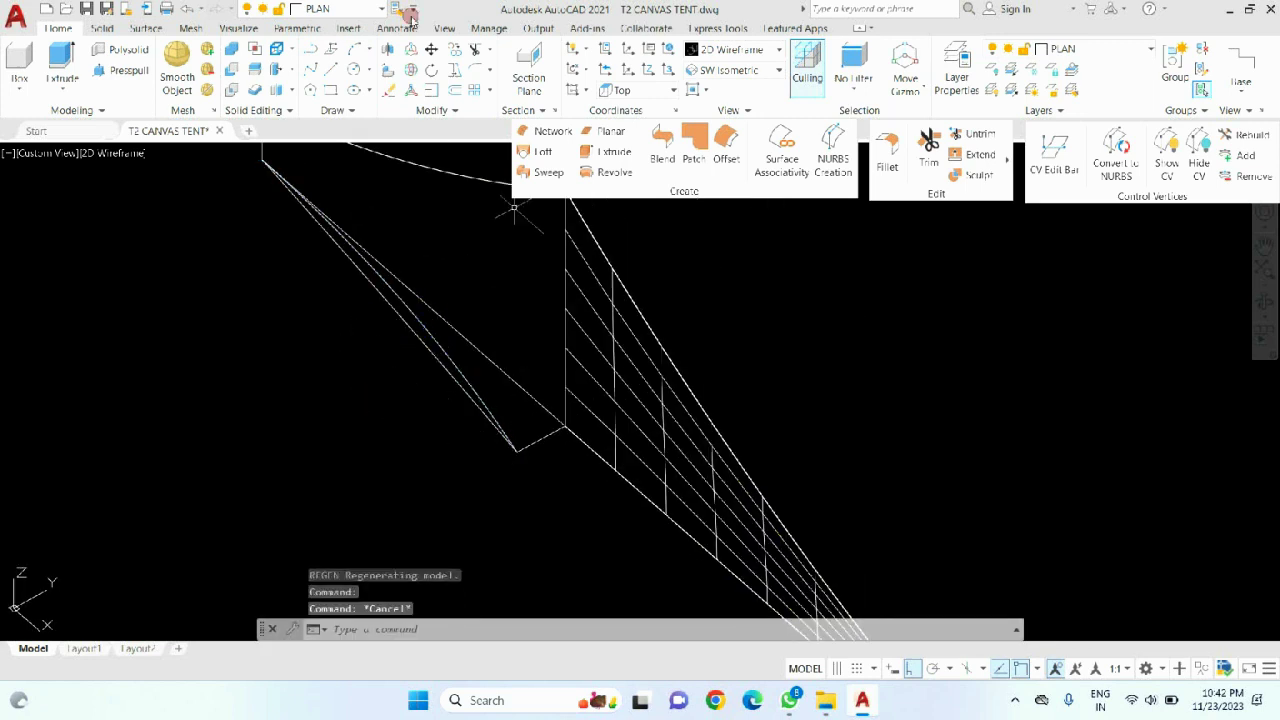
# - Set the UCS to Right and draw a three-point arc from the centre pole's top to the free end of the 18" line
pyautogui.click(356, 50)
pyautogui.scroll(-2, 420, 405)
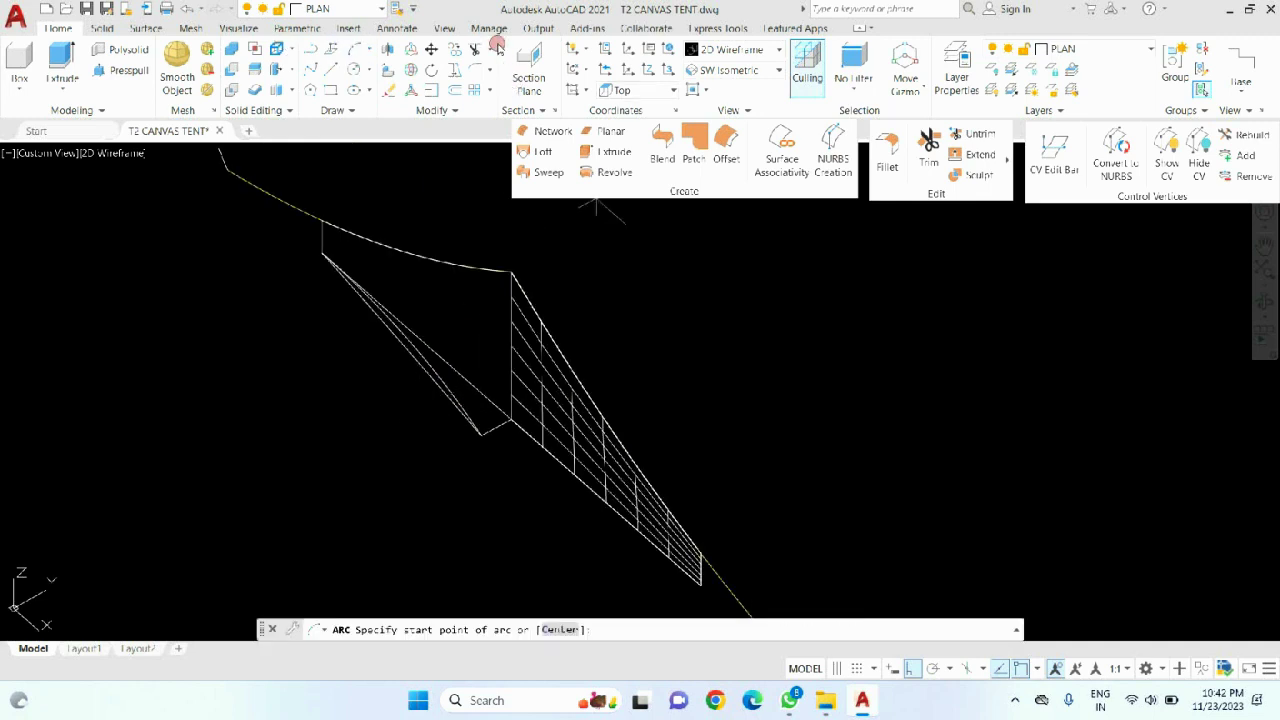
pyautogui.press('Escape')
pyautogui.click(643, 88)
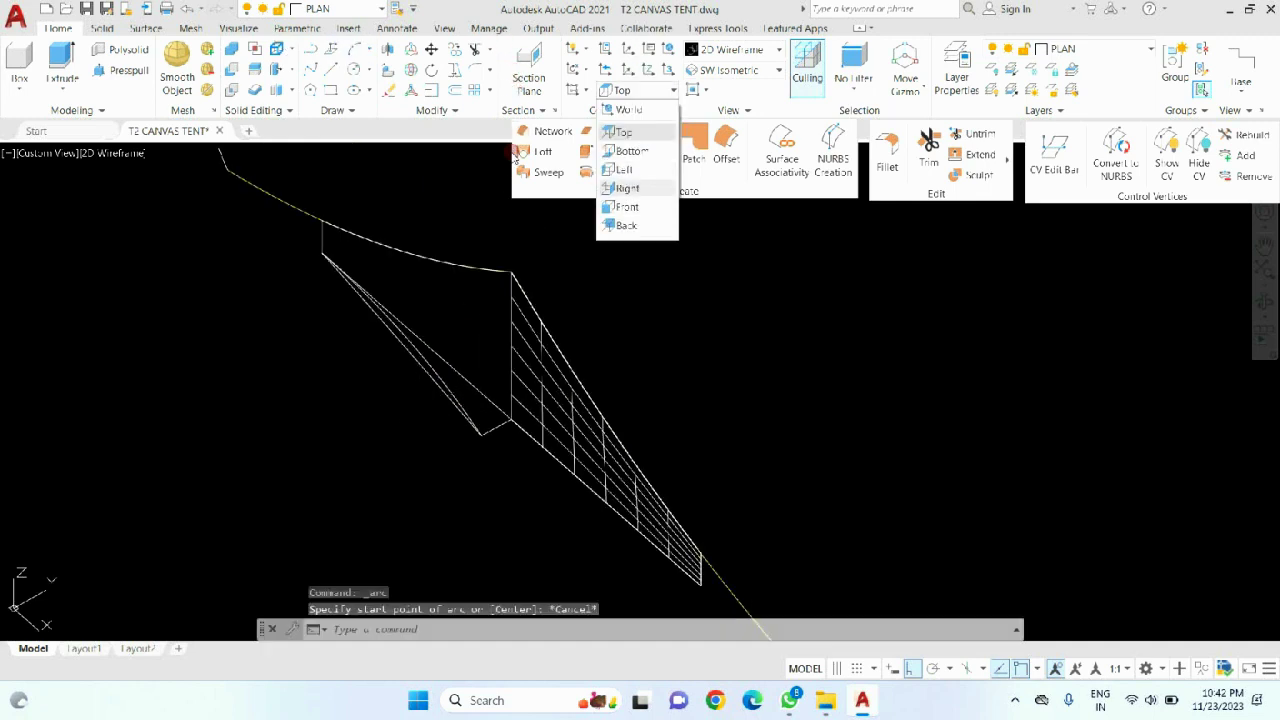
pyautogui.click(627, 188)
pyautogui.click(352, 52)
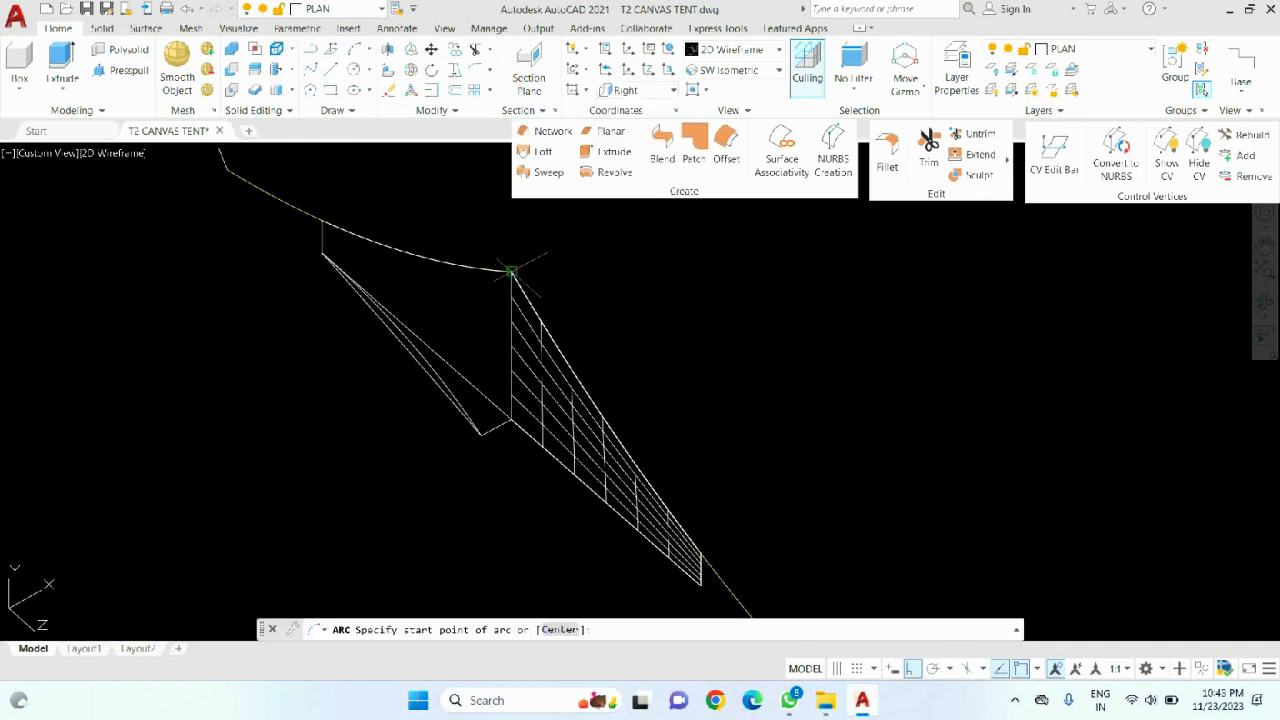
pyautogui.click(510, 270)
pyautogui.scroll(2, 500, 350)
pyautogui.click(503, 362)
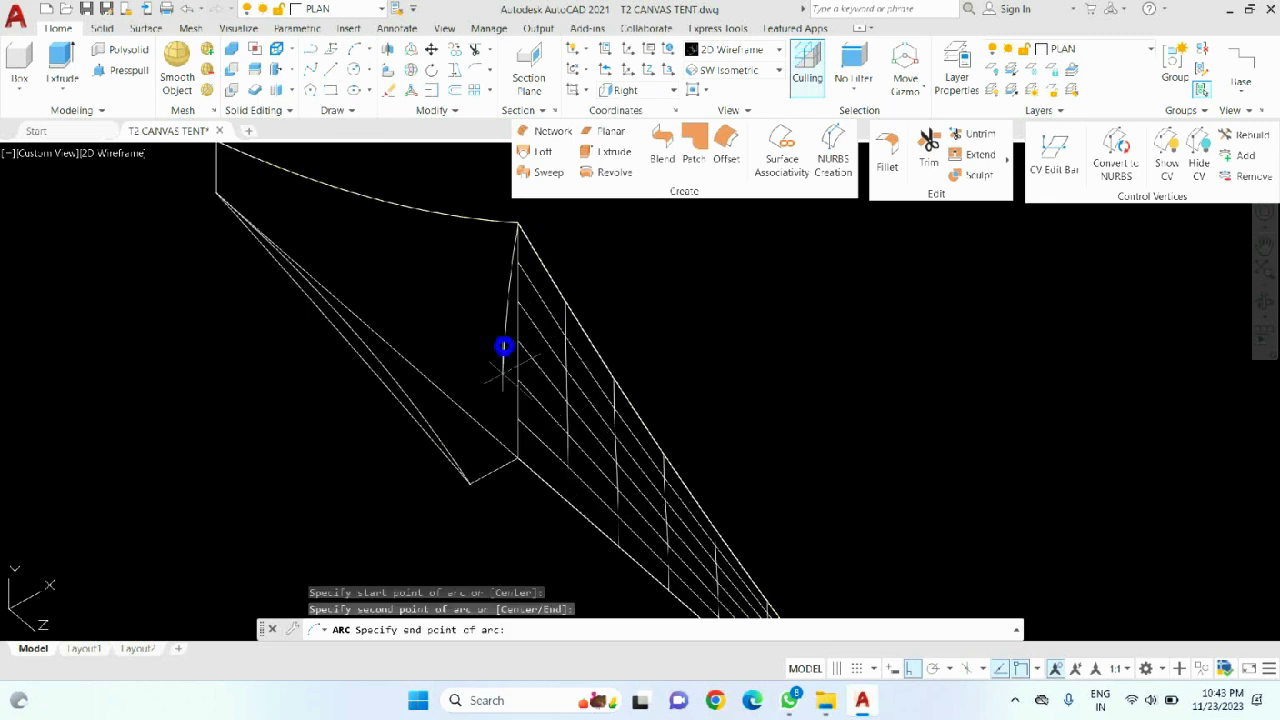
pyautogui.click(469, 482)
pyautogui.scroll(-2, 459, 347)
pyautogui.scroll(2, 468, 424)
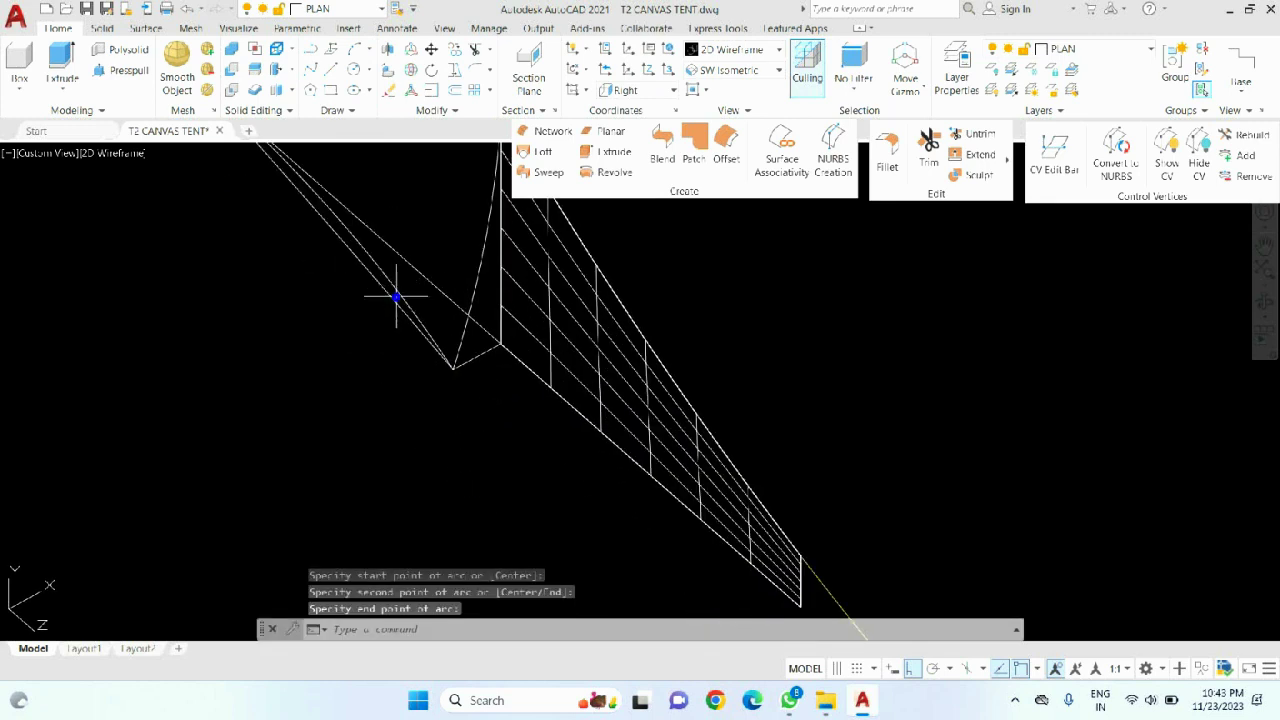
pyautogui.click(400, 300)
pyautogui.scroll(-3, 309, 377)
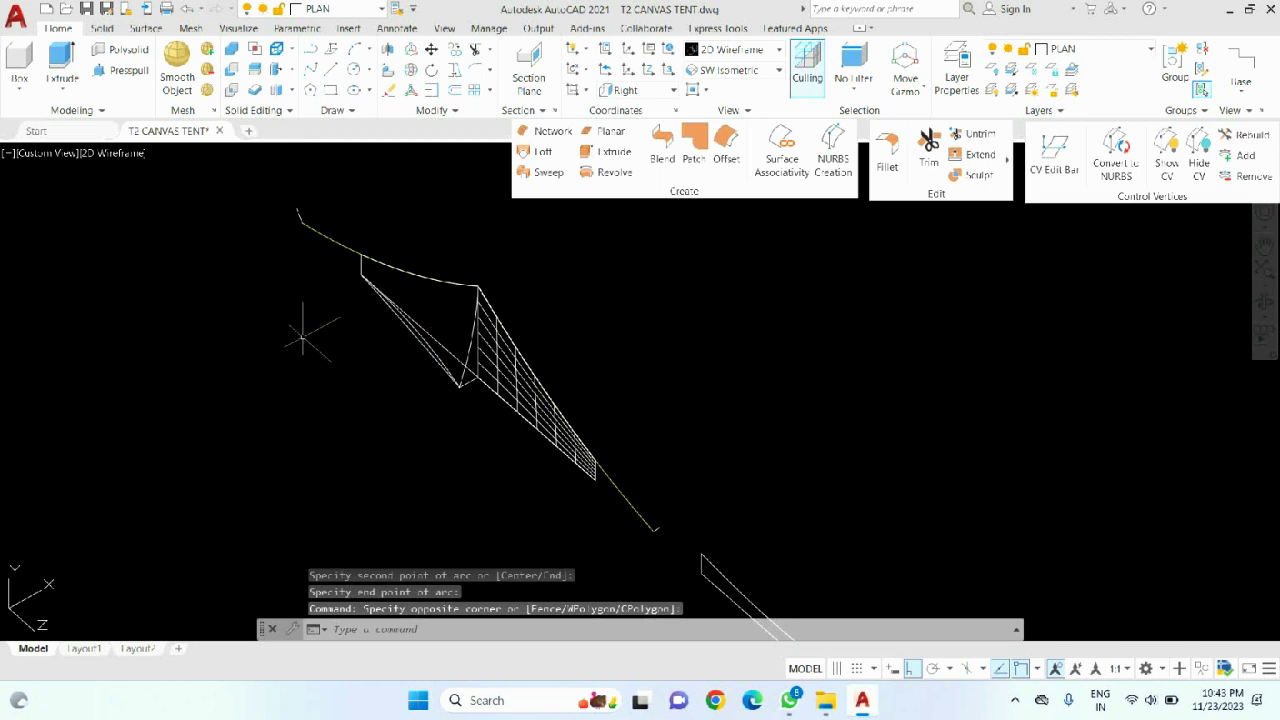
pyautogui.write('EDsur')
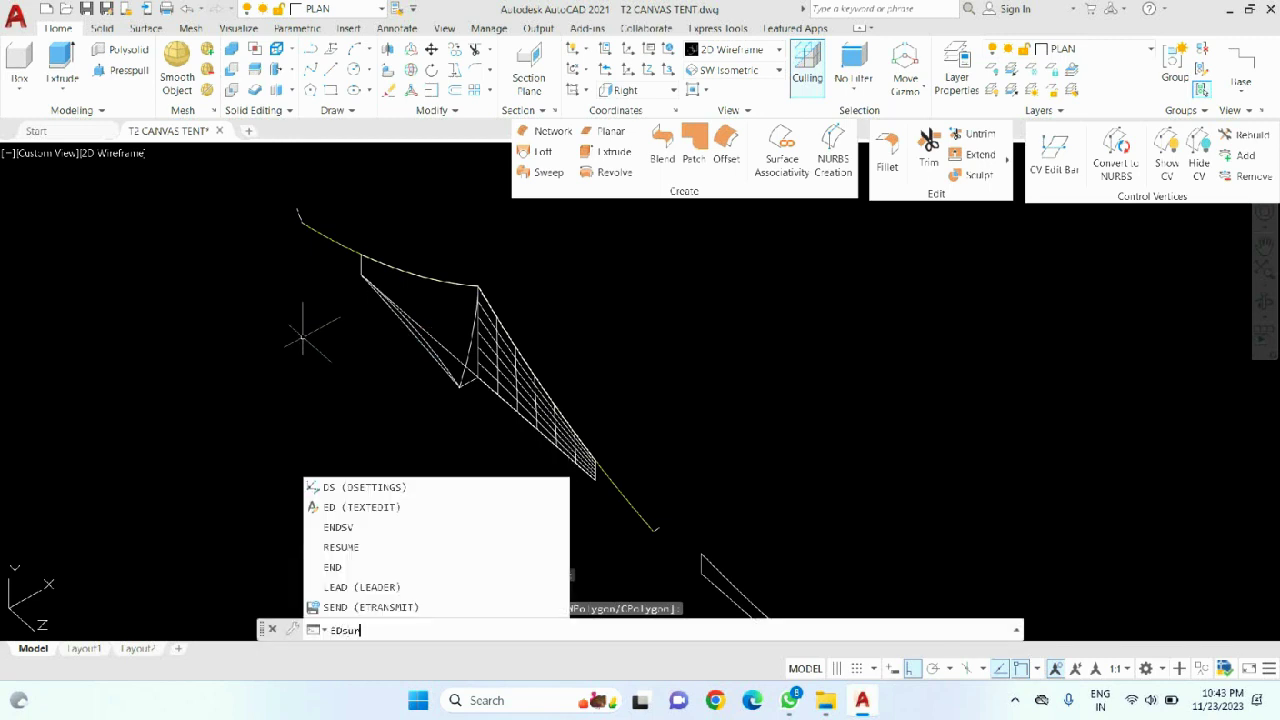
pyautogui.write('f')
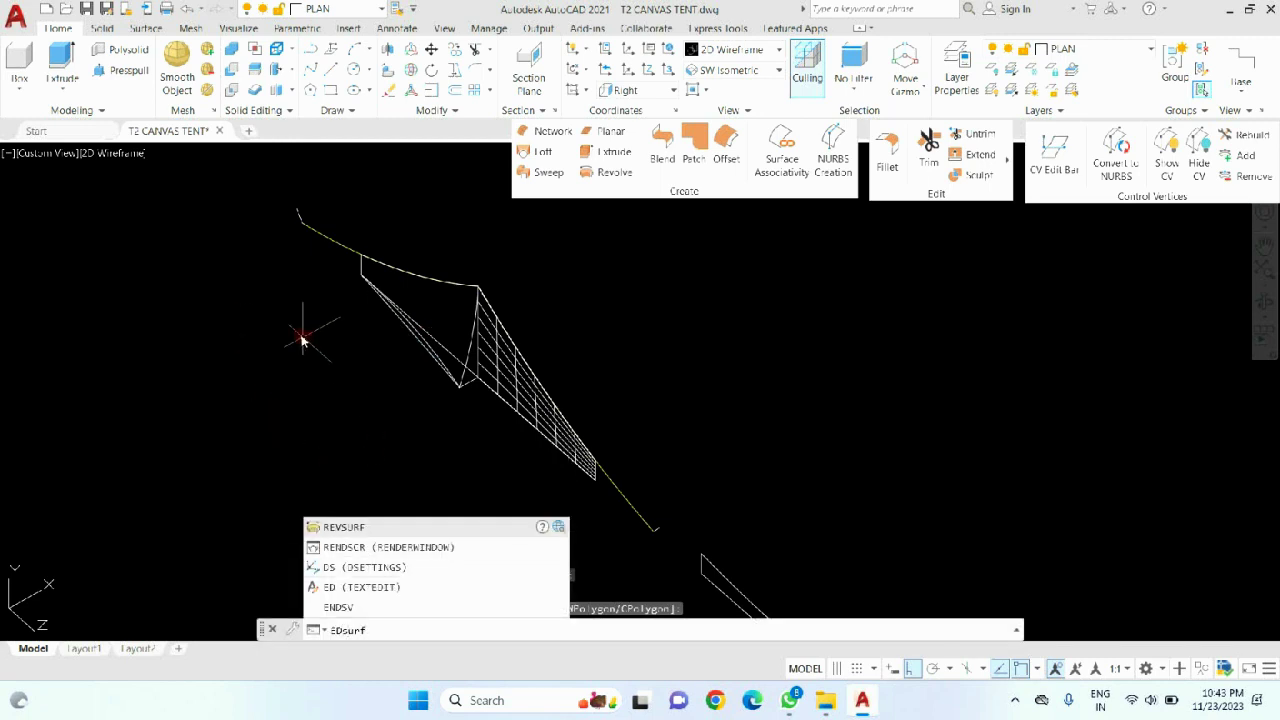
pyautogui.press('Escape')
# - Create an EDGESURF mesh on the unmeshed front half from its curved base arc, new pole arc, curved top edge and short outer edge
pyautogui.write('ed')
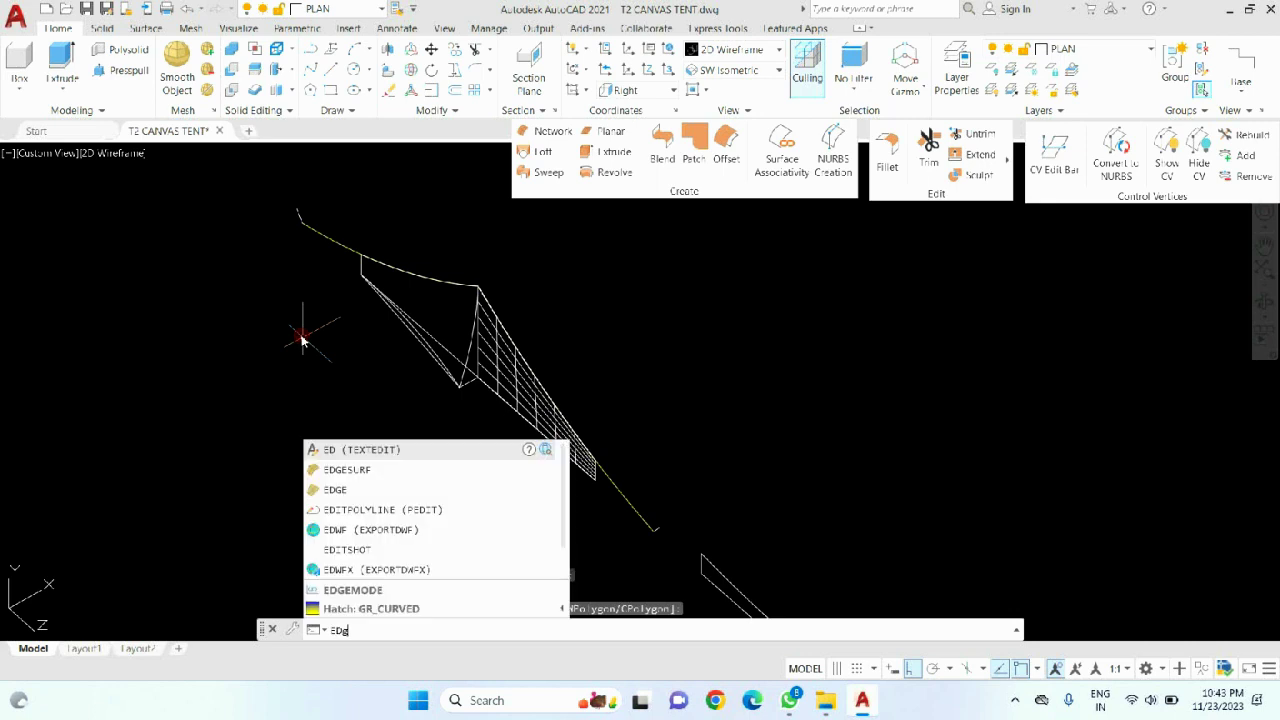
pyautogui.write('ge')
pyautogui.press('Down')
pyautogui.press('Down')
pyautogui.press('Up')
pyautogui.press('Up')
pyautogui.press('Return')
pyautogui.scroll(4, 430, 346)
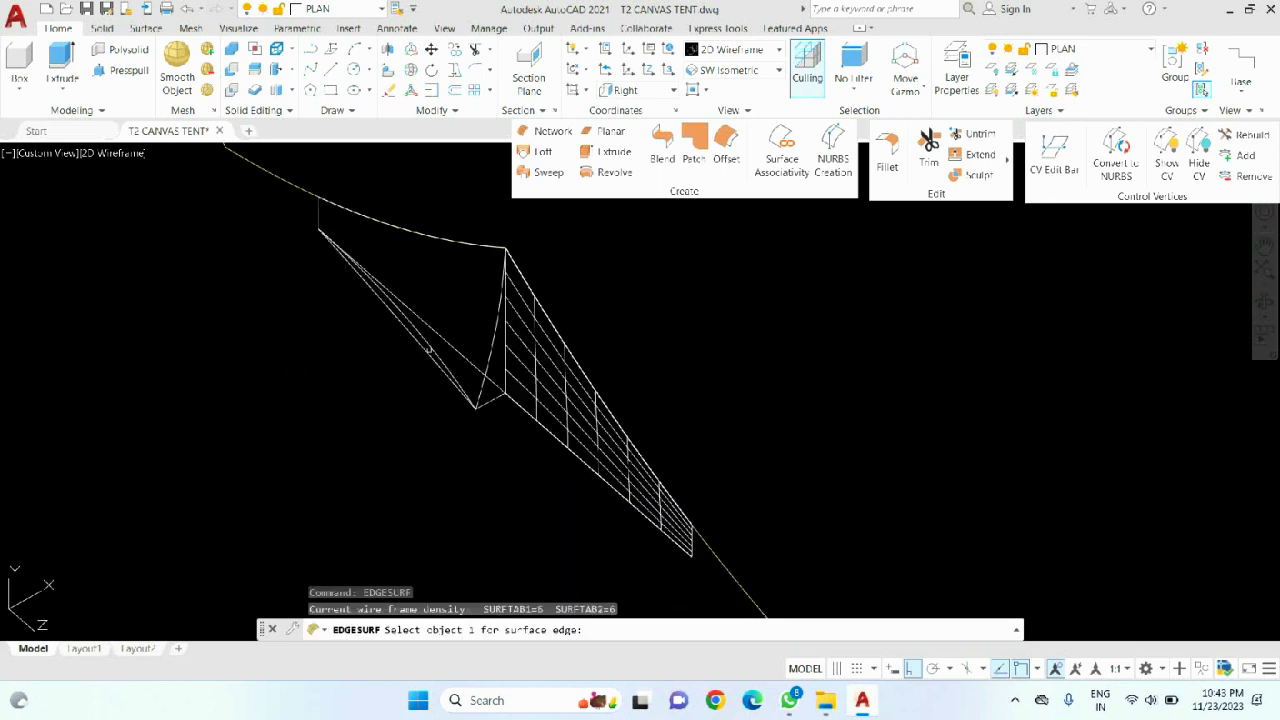
pyautogui.click(430, 350)
pyautogui.click(510, 416)
pyautogui.scroll(-2, 510, 416)
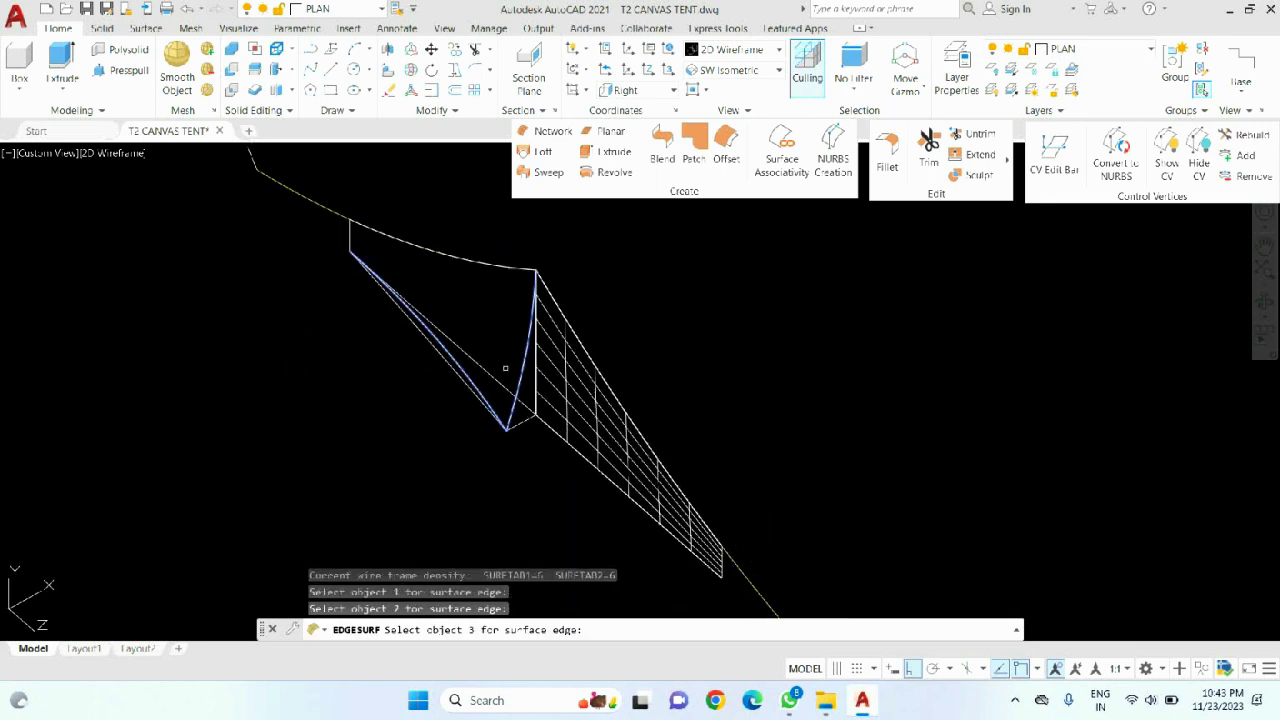
pyautogui.click(488, 260)
pyautogui.click(545, 320)
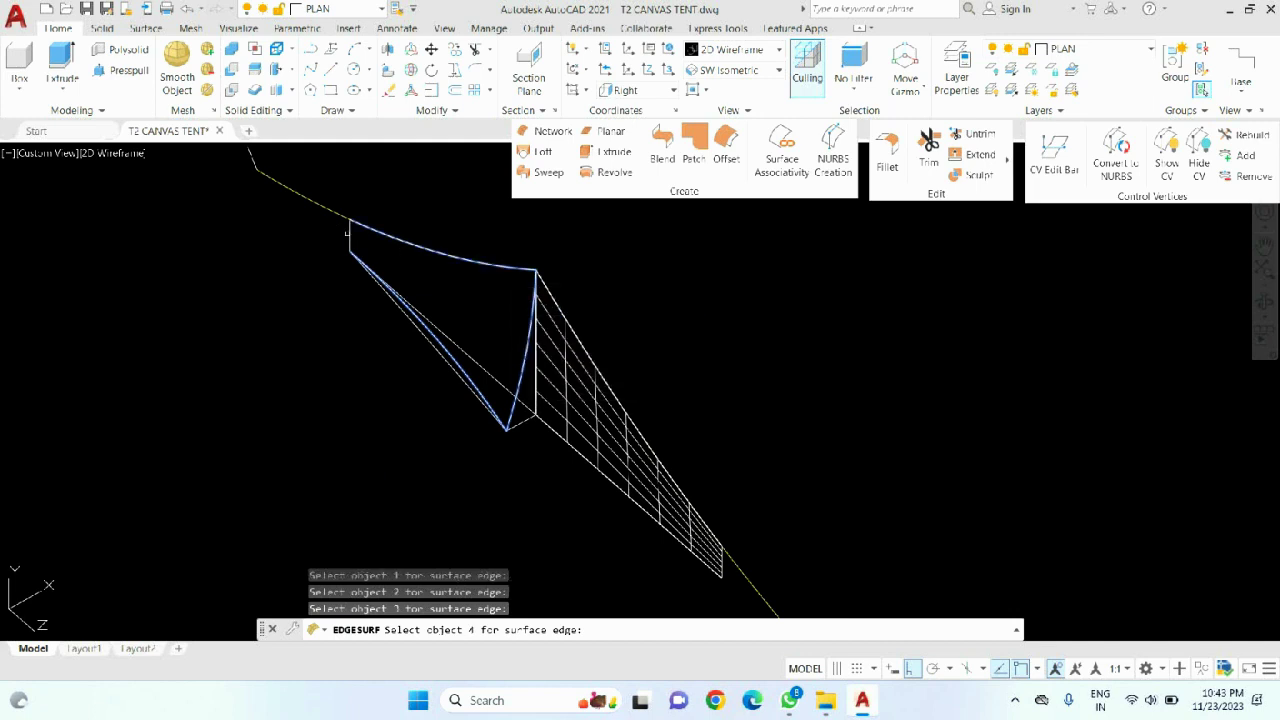
pyautogui.scroll(5, 320, 294)
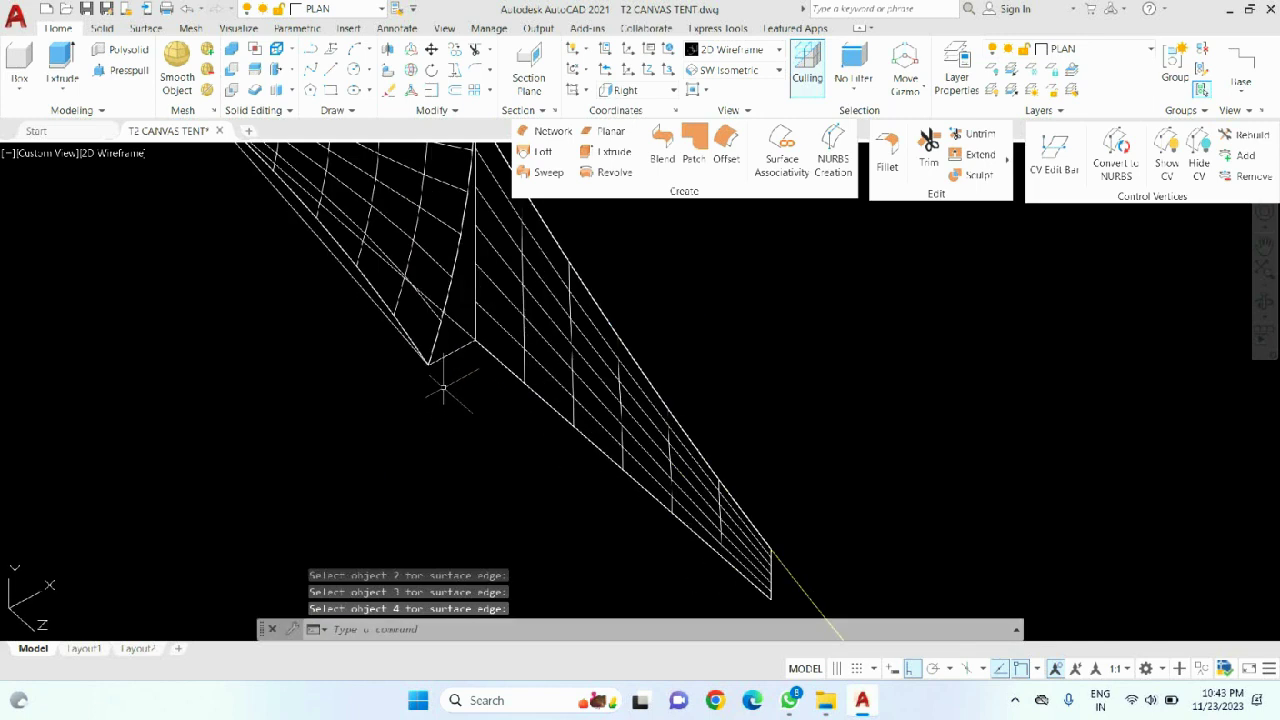
# - Erase the 18" line at the base of the centre pole
pyautogui.click(450, 311)
pyautogui.click(428, 377)
pyautogui.press('Escape')
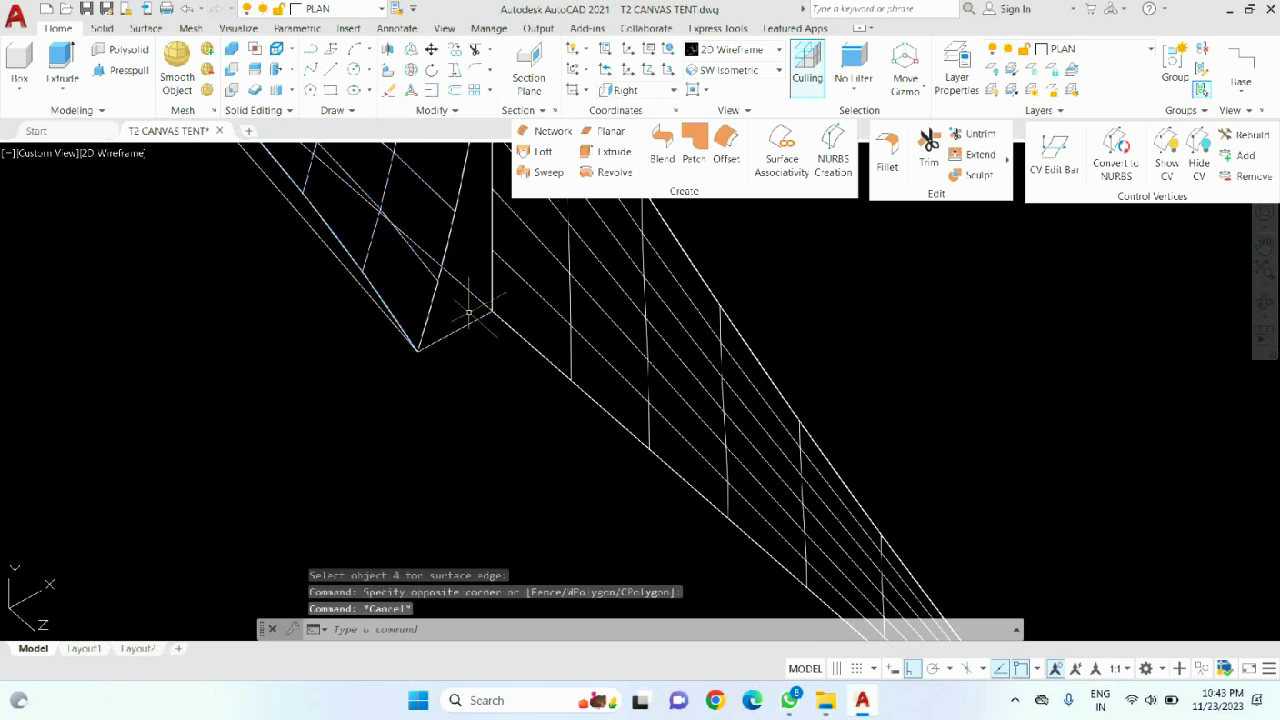
pyautogui.click(455, 357)
pyautogui.press('Delete')
pyautogui.click(357, 277)
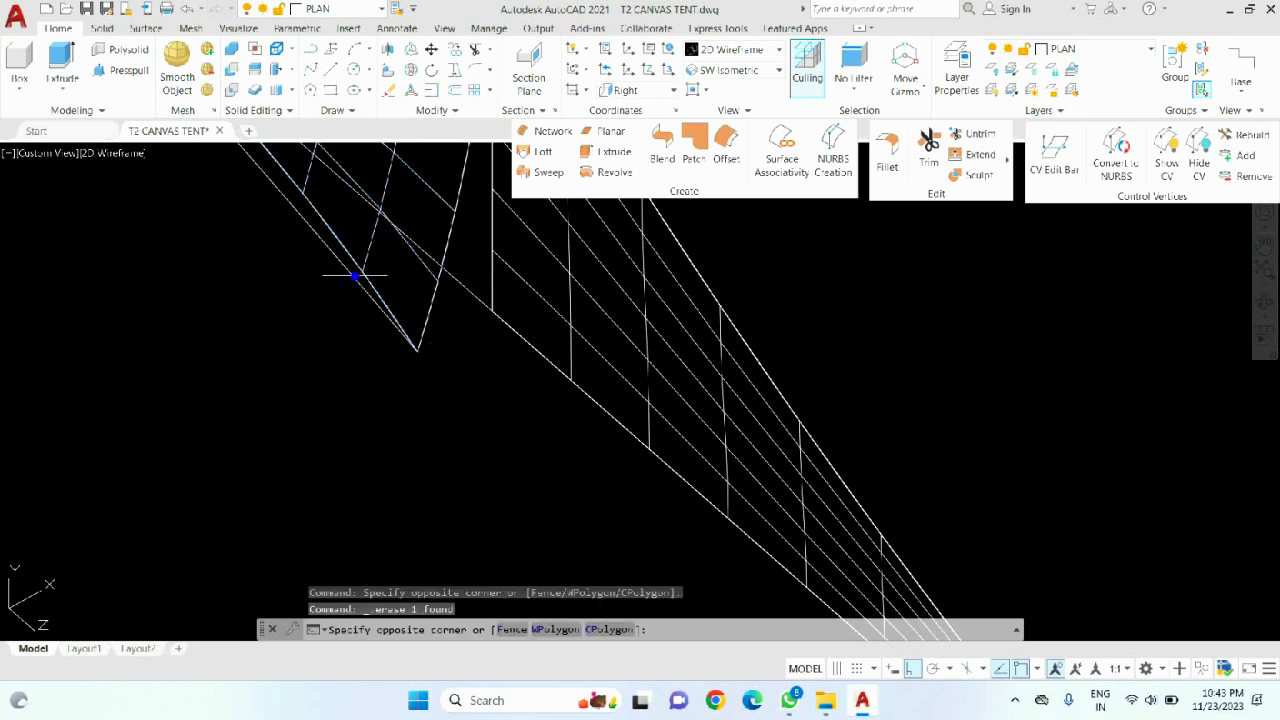
pyautogui.click(357, 386)
pyautogui.scroll(-5, 436, 437)
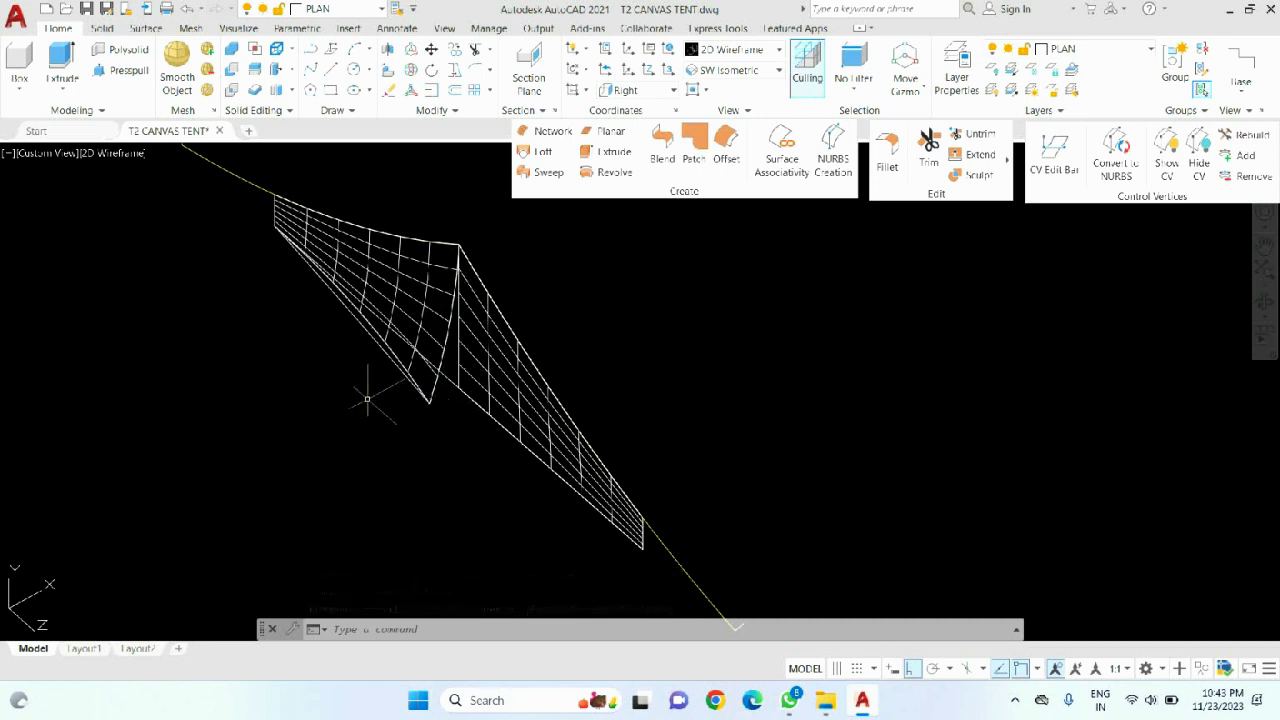
# - Create an EDGESURF mesh on the separate side-wall outline from its curved top, straight base and two short vertical edges
pyautogui.scroll(-5, 554, 286)
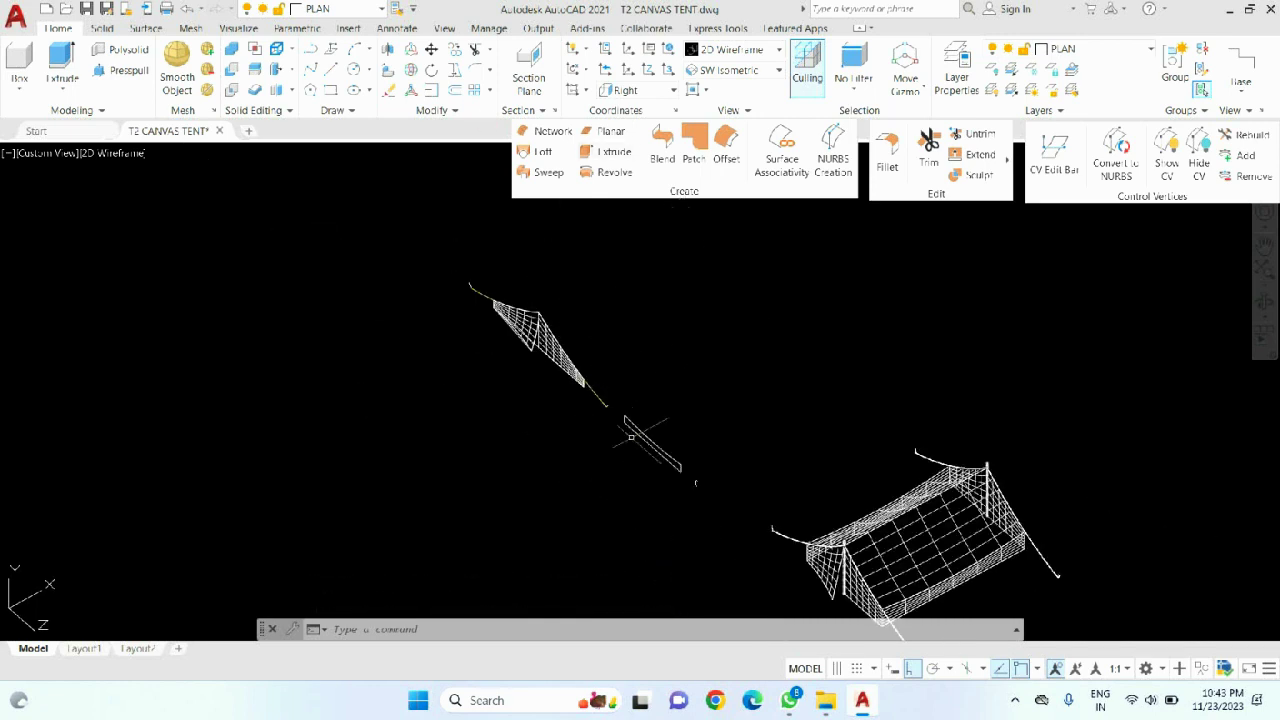
pyautogui.scroll(6, 669, 461)
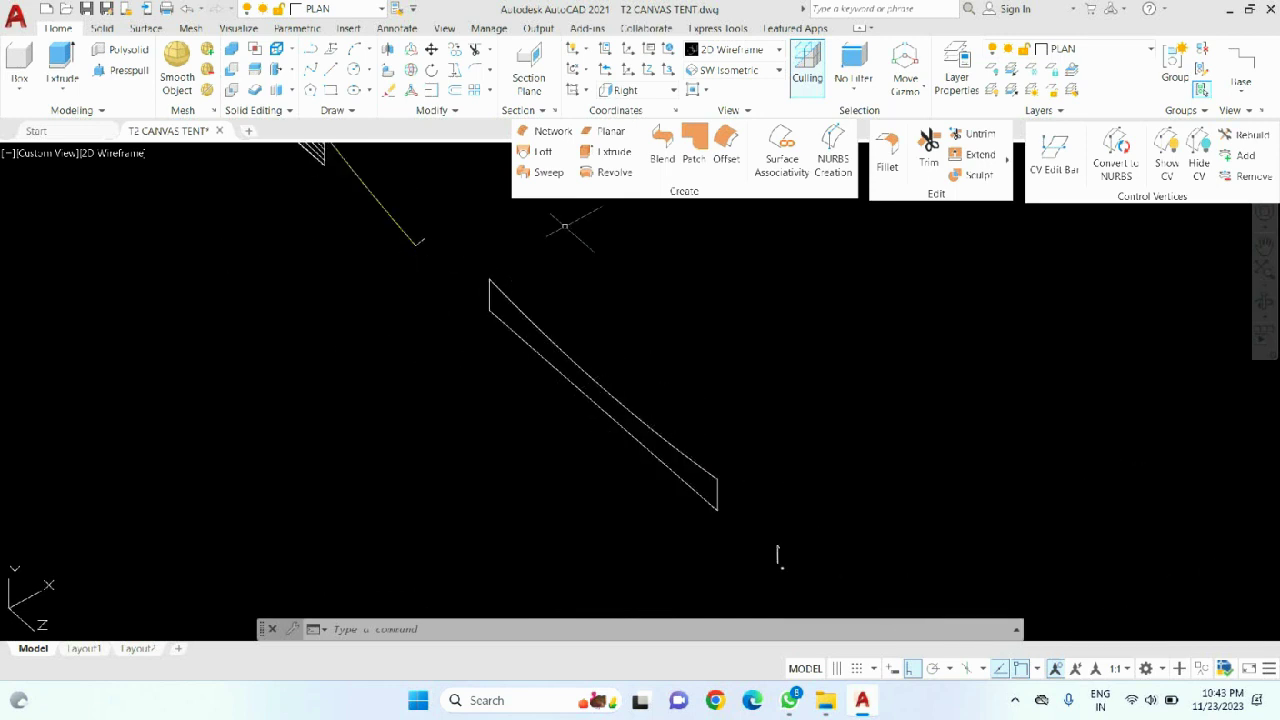
pyautogui.write('FILLETEDGE')
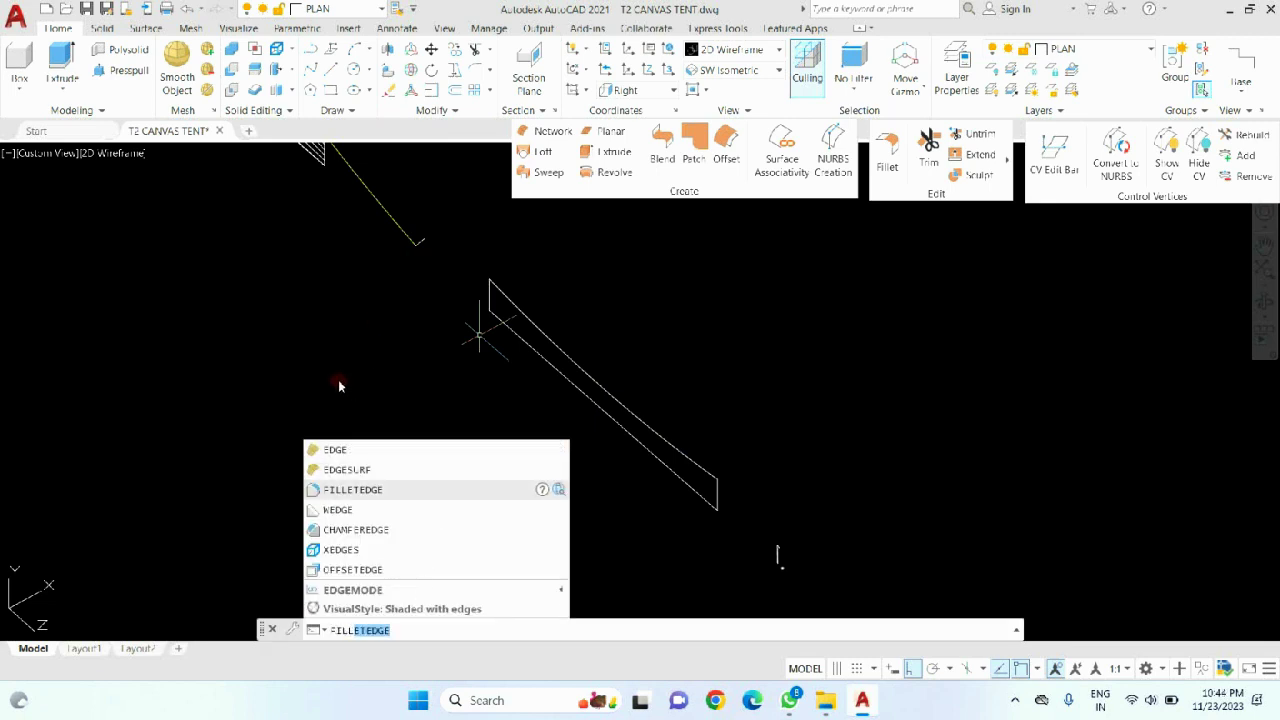
pyautogui.press('Up')
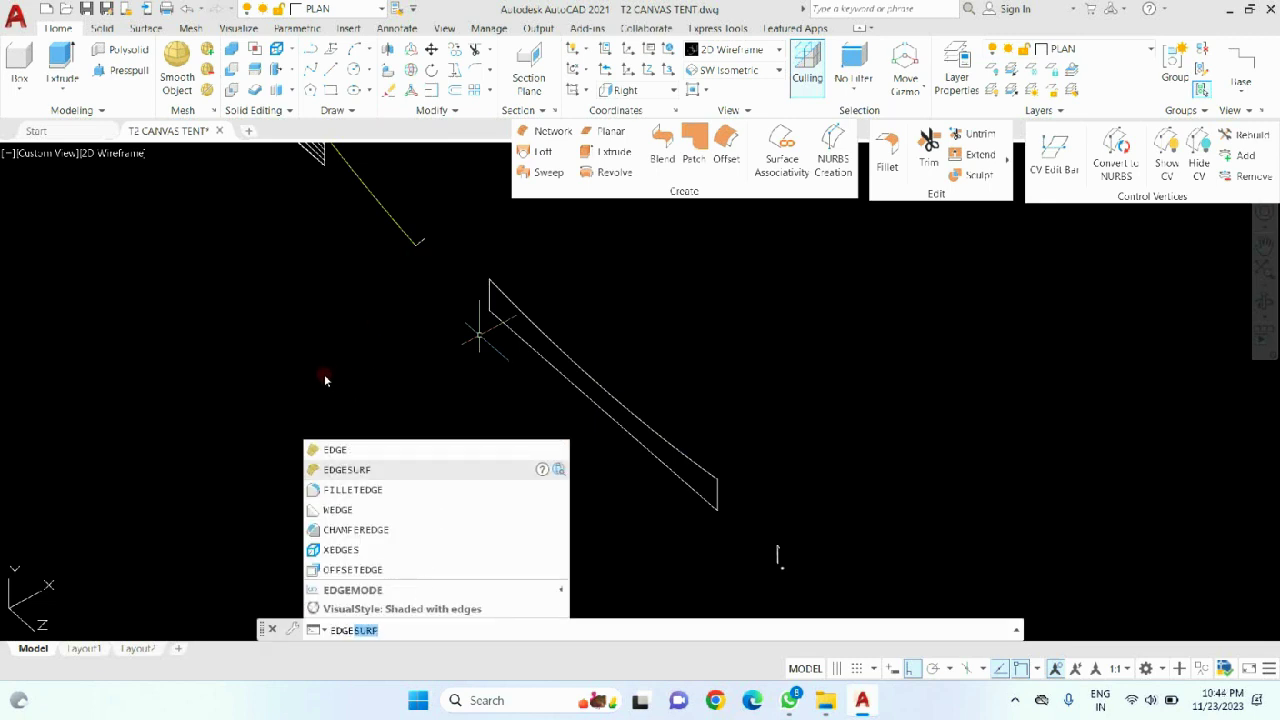
pyautogui.press('Return')
pyautogui.click(524, 313)
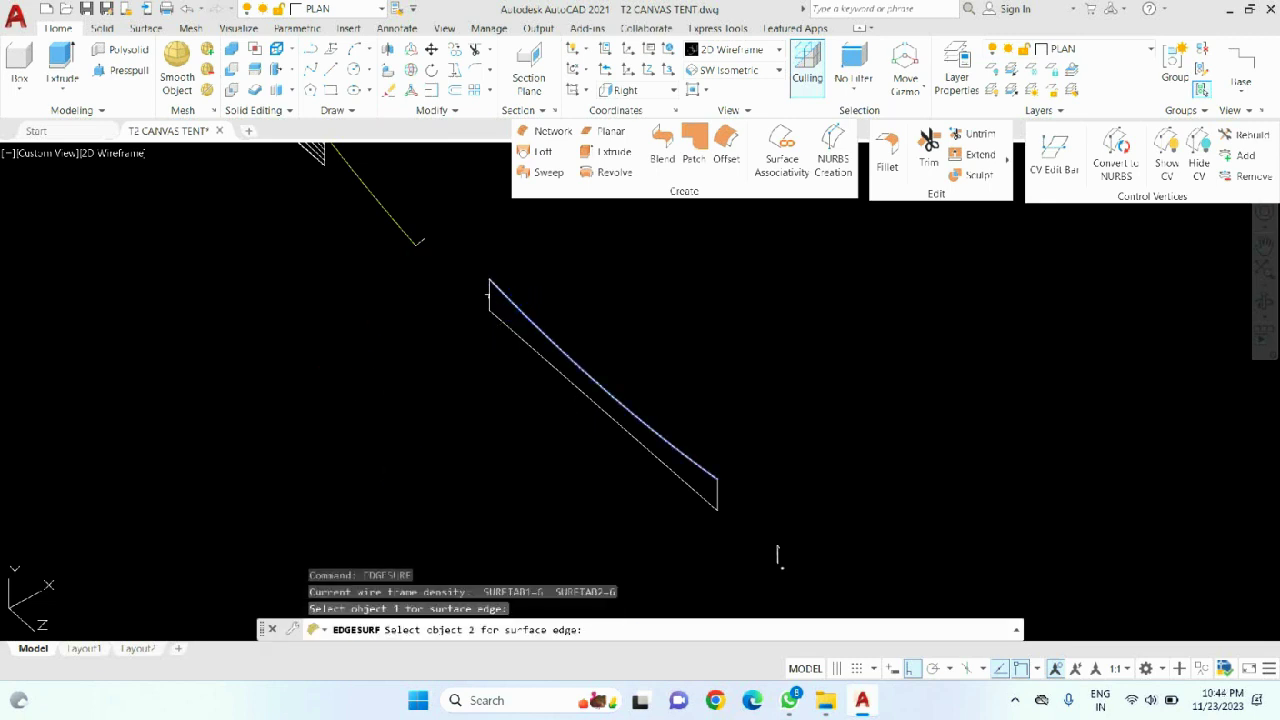
pyautogui.click(510, 329)
pyautogui.click(712, 508)
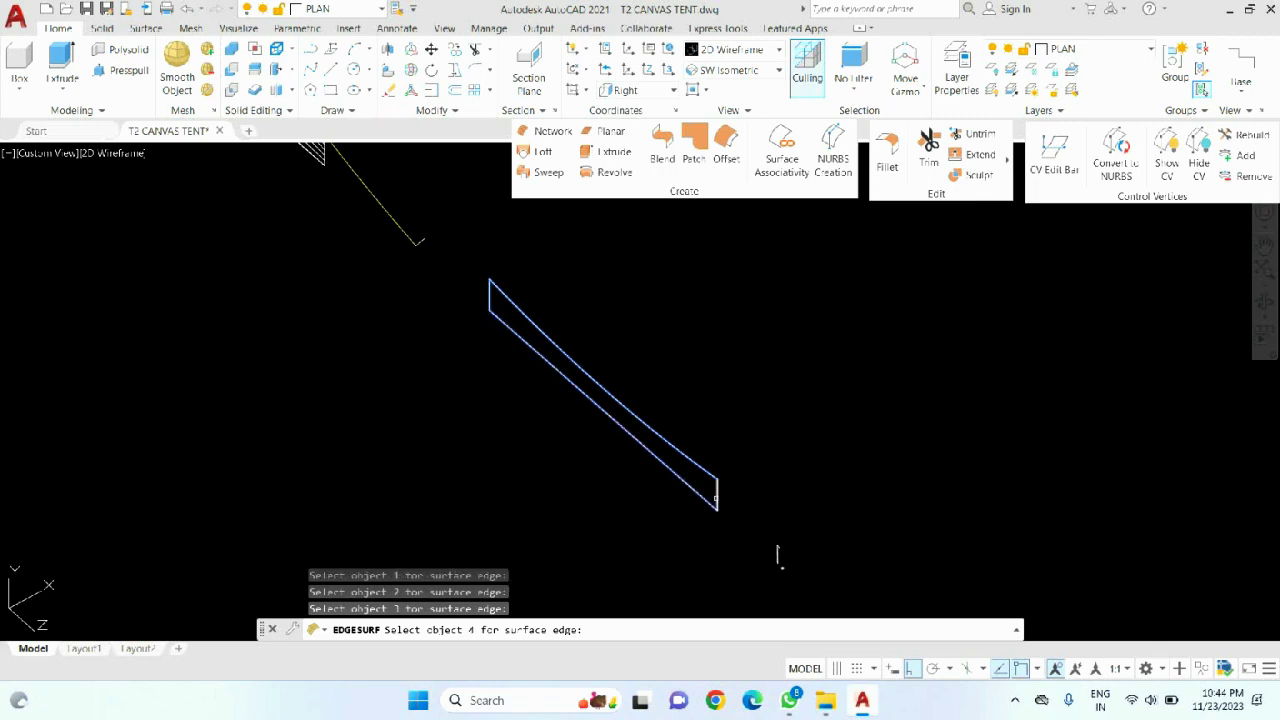
pyautogui.click(490, 298)
pyautogui.scroll(-2, 483, 385)
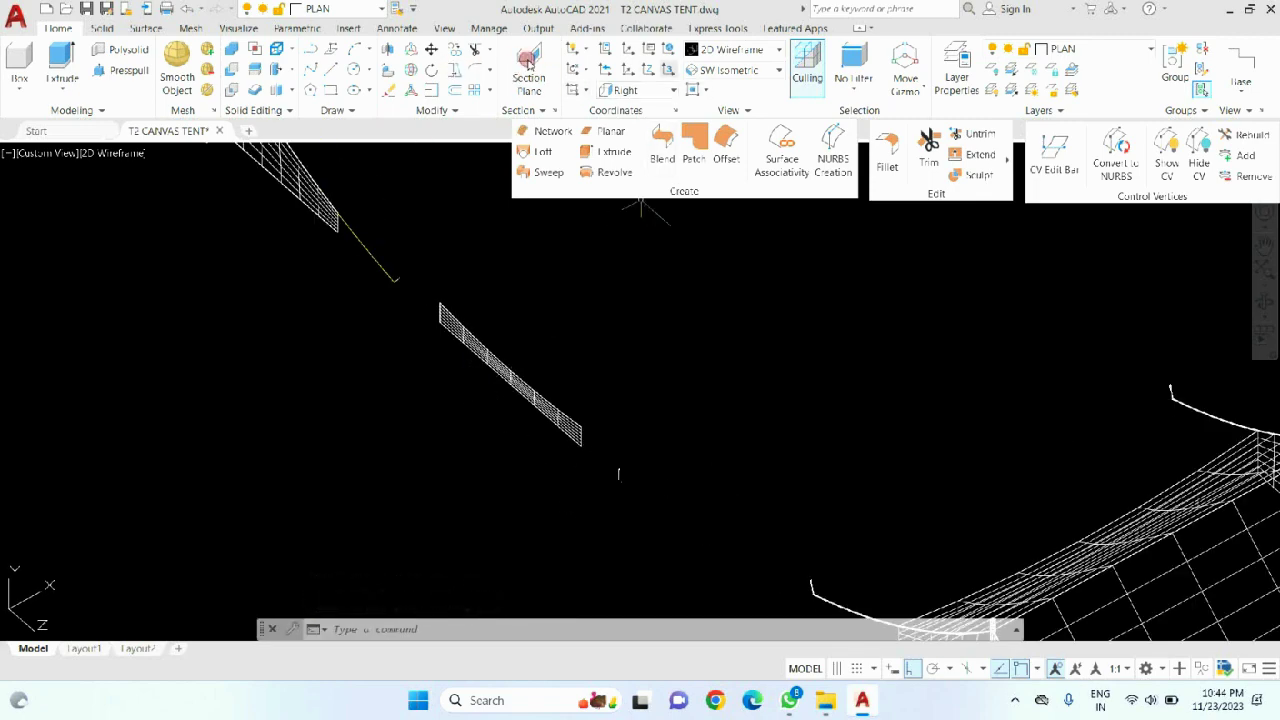
# - Set the UCS to Top and rotate the side-wall mesh about its corner nearest the tent front so it runs perpendicular to its outline
pyautogui.click(673, 90)
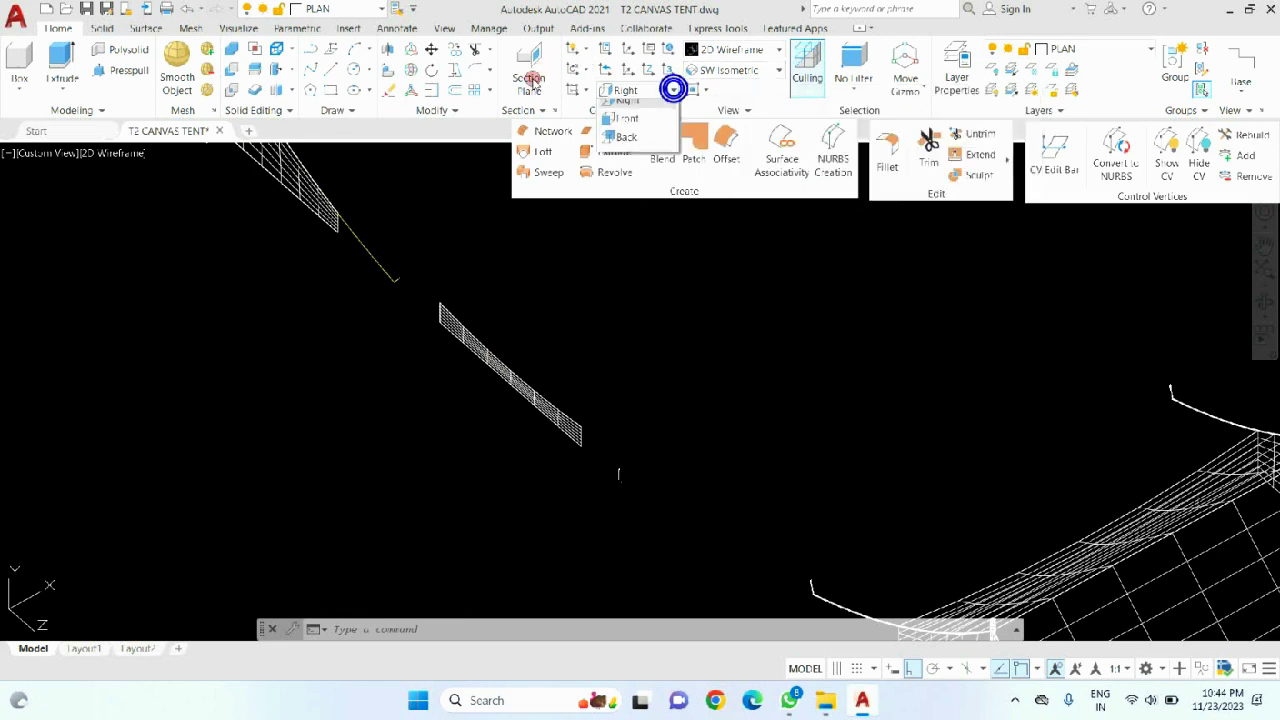
pyautogui.click(431, 69)
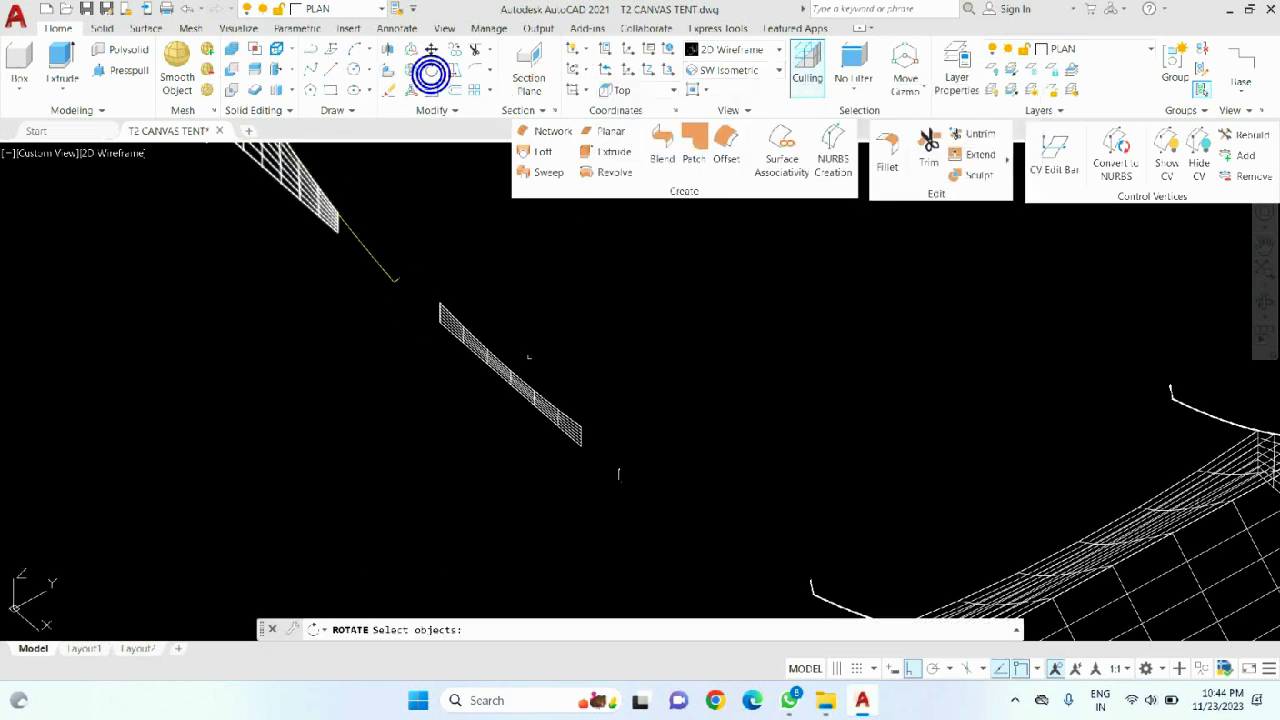
pyautogui.click(462, 328)
pyautogui.scroll(2, 462, 328)
pyautogui.scroll(2, 460, 332)
pyautogui.press('Return')
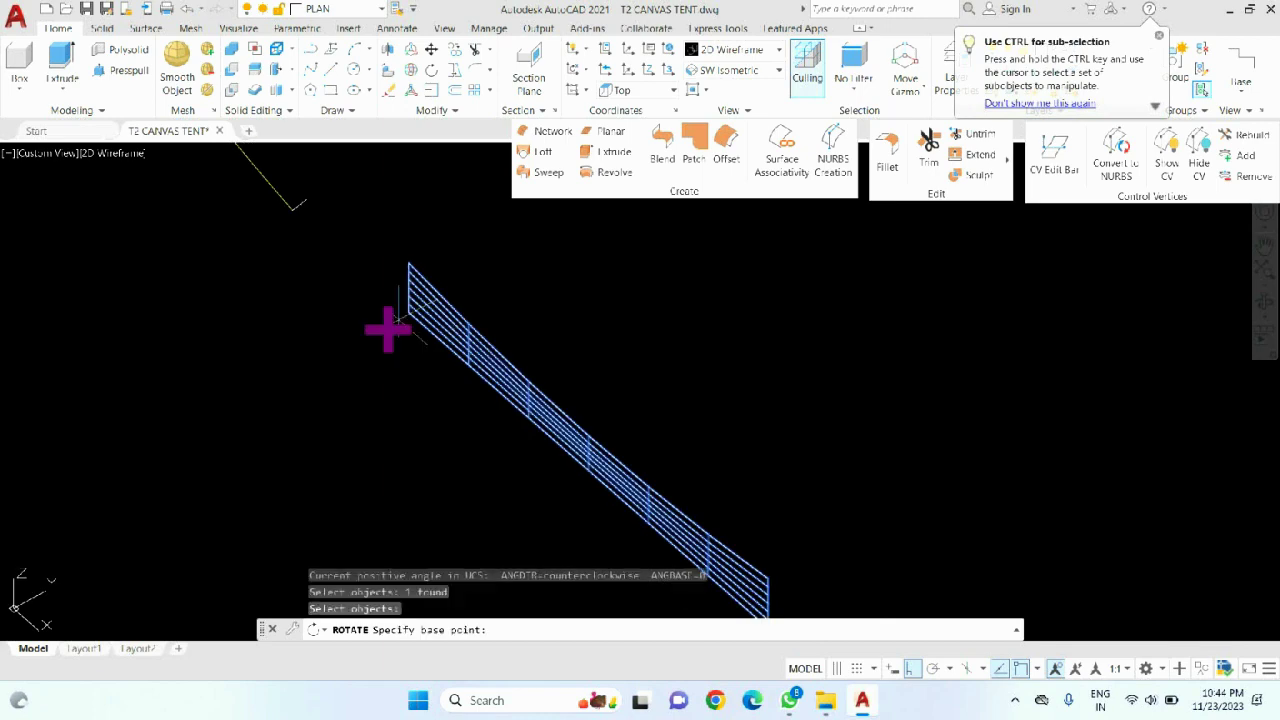
pyautogui.click(414, 294)
pyautogui.scroll(-5, 470, 330)
pyautogui.click(583, 278)
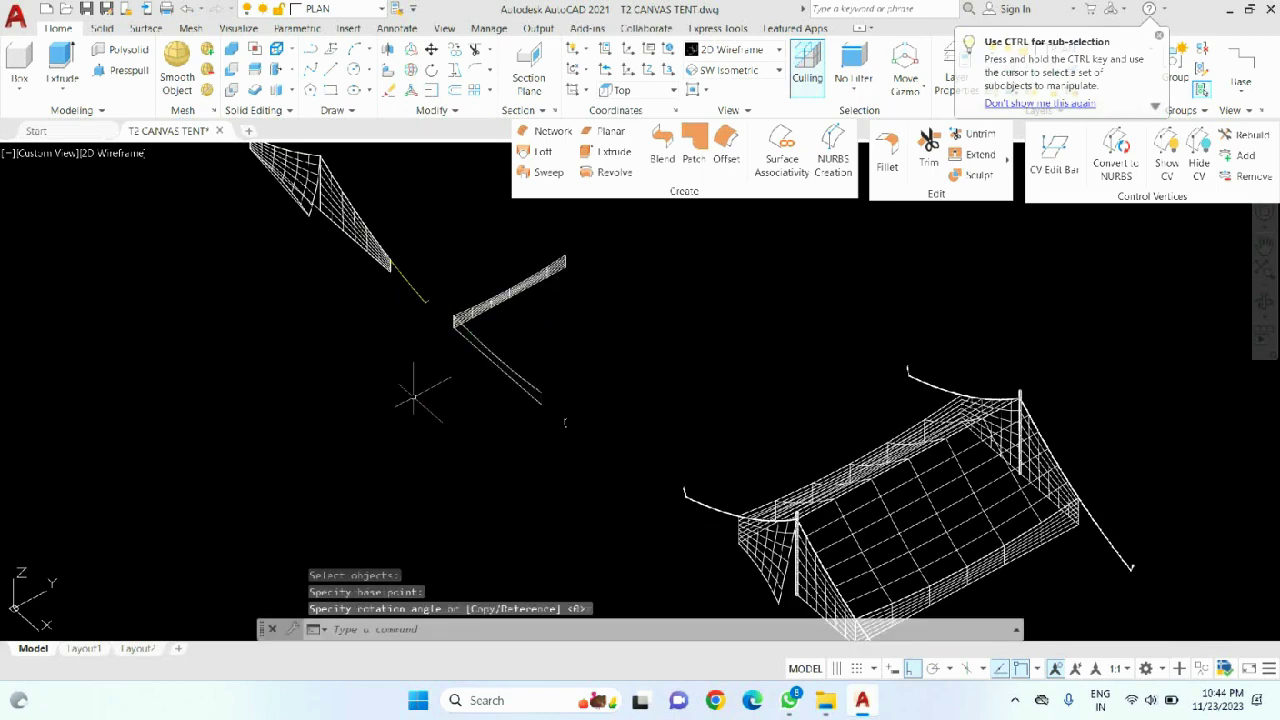
# - Move the rotated side-wall mesh by its near lower corner onto the outer base corner of the straight front mesh
pyautogui.write('c')
pyautogui.press('BackSpace')
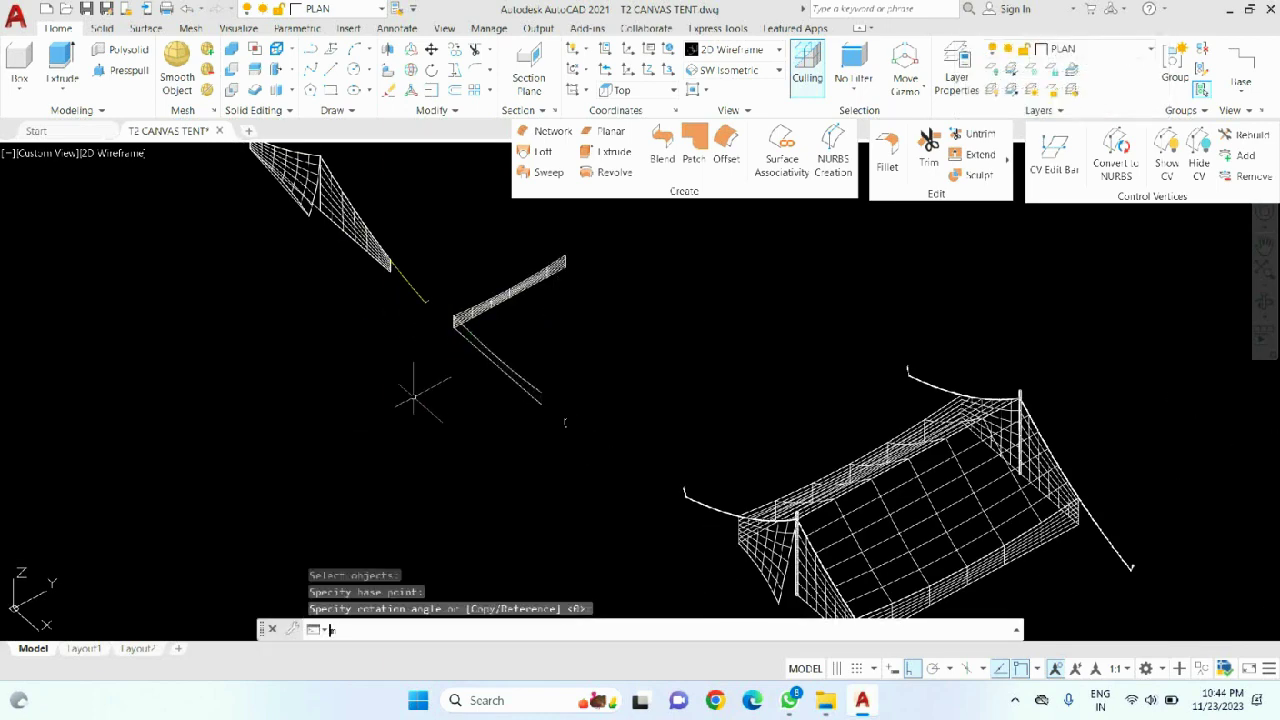
pyautogui.write('m')
pyautogui.press('Return')
pyautogui.click(522, 289)
pyautogui.scroll(5, 430, 330)
pyautogui.press('Return')
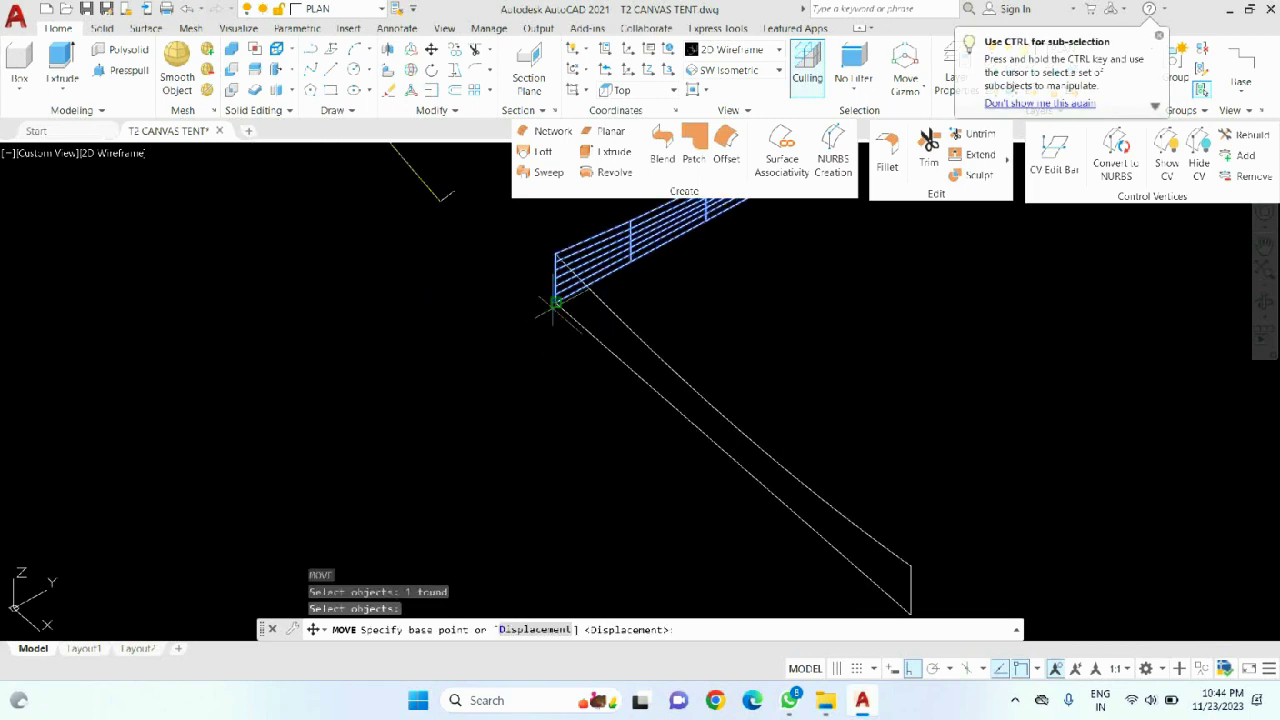
pyautogui.click(556, 302)
pyautogui.scroll(3, 530, 385)
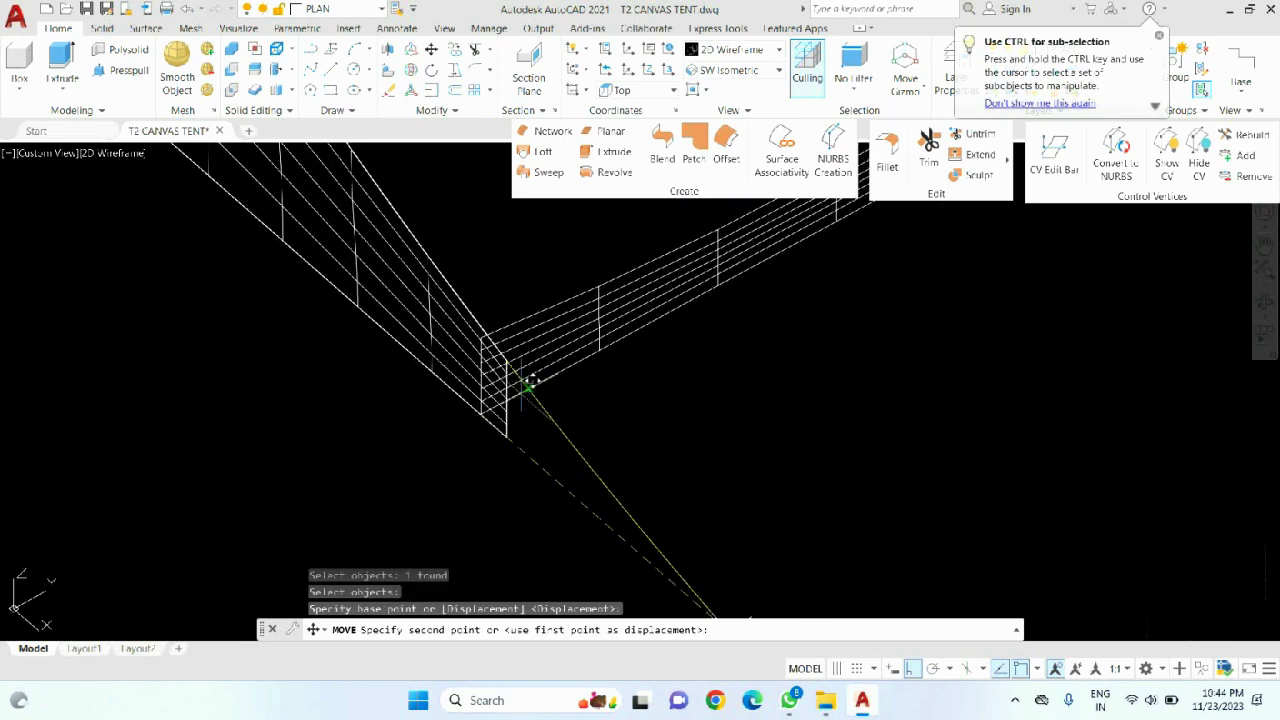
pyautogui.click(509, 437)
pyautogui.scroll(-5, 443, 500)
pyautogui.moveTo(620, 630); pyautogui.dragTo(620, 537, button='middle')
pyautogui.press('Escape')
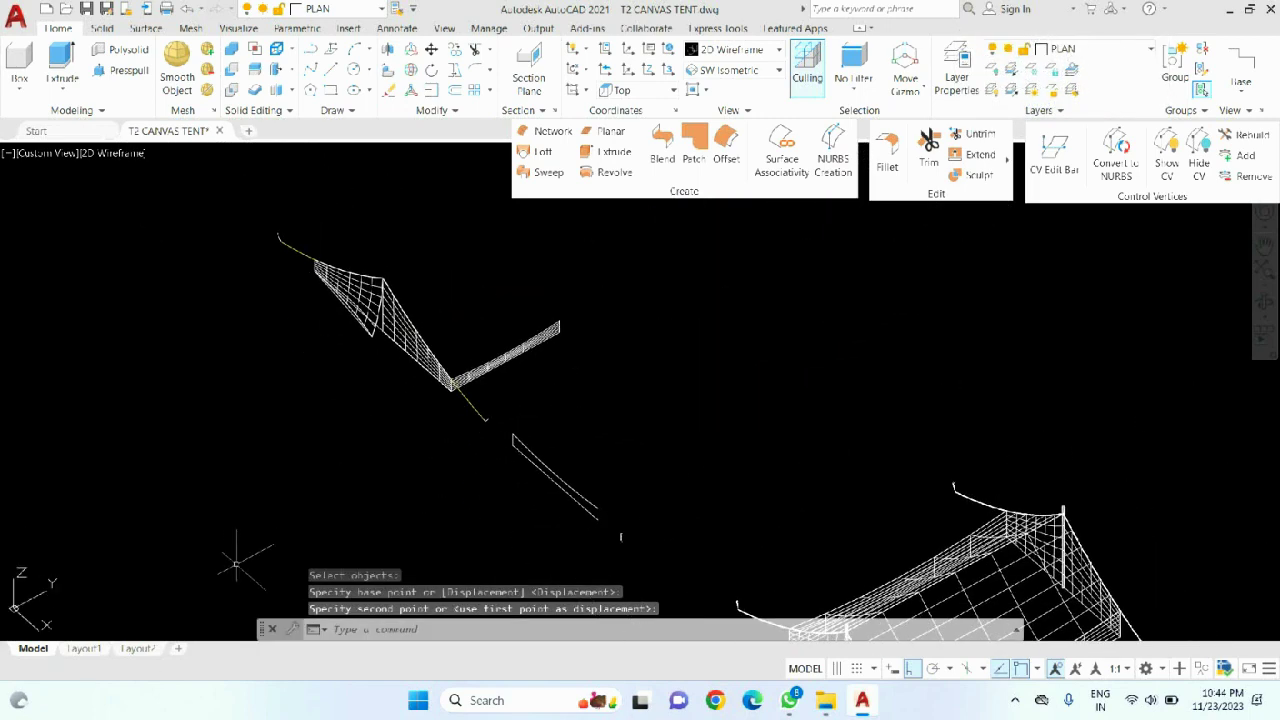
# - Copy the straight front mesh half from its outer base corner to the lower corner at the side wall's far end
pyautogui.write('sp')
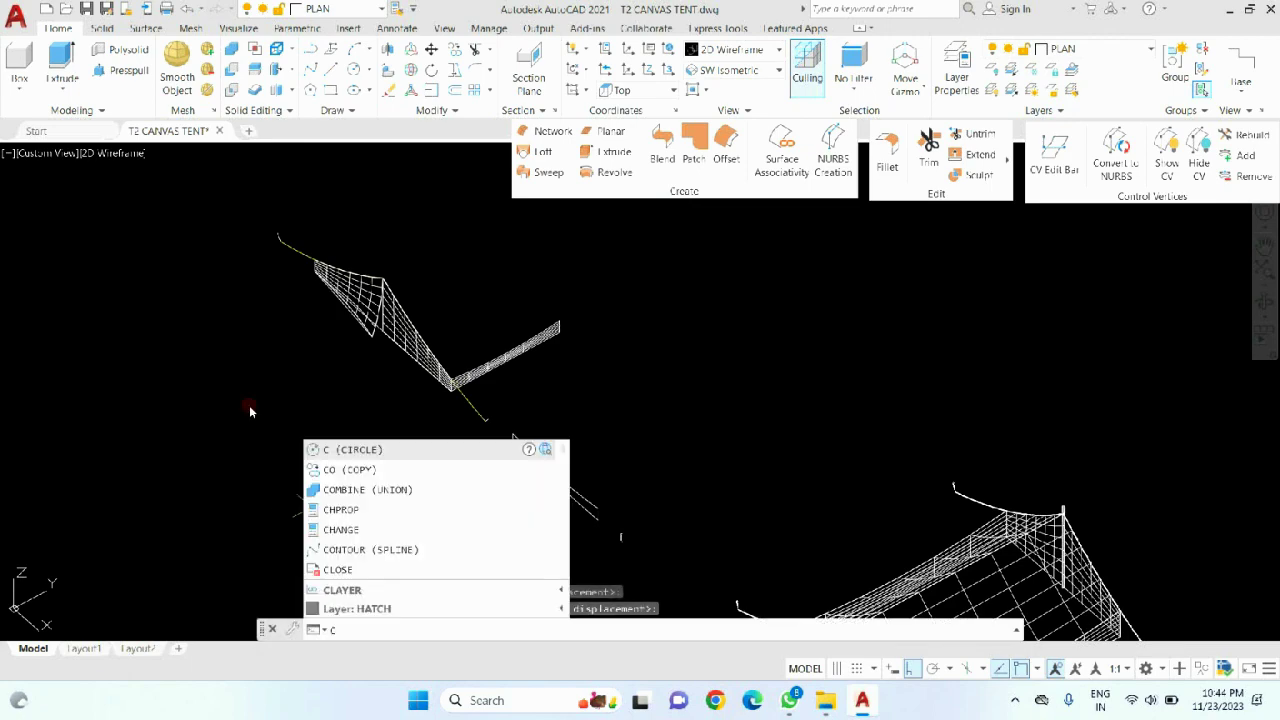
pyautogui.press('Return')
pyautogui.click(415, 335)
pyautogui.scroll(6, 412, 331)
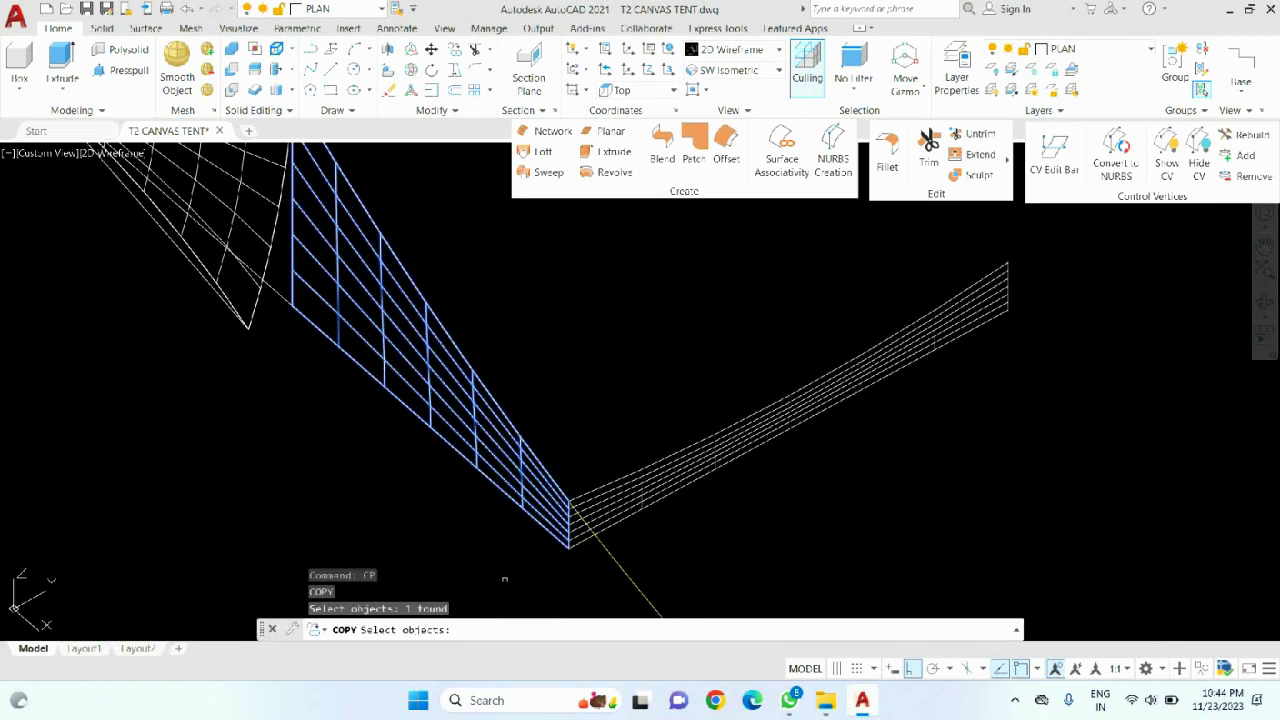
pyautogui.press('Return')
pyautogui.click(640, 440)
pyautogui.scroll(-6, 640, 430)
pyautogui.scroll(6, 755, 410)
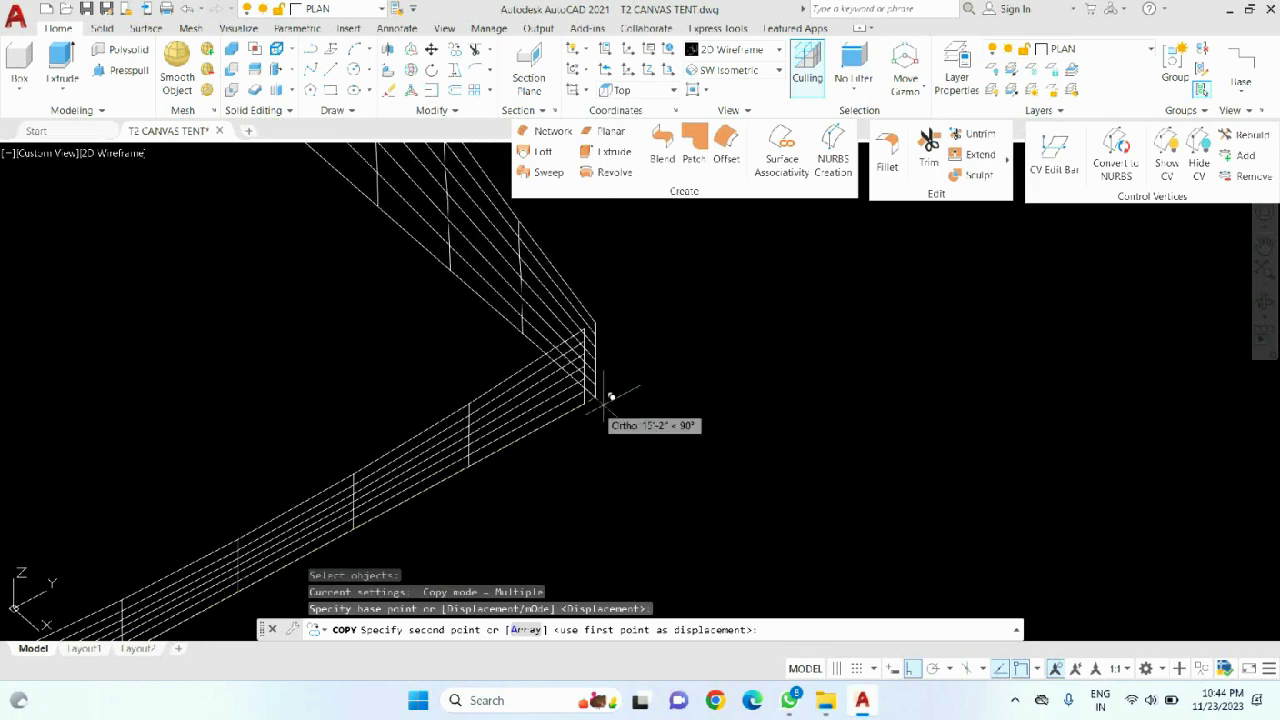
pyautogui.click(588, 405)
pyautogui.scroll(-5, 588, 405)
pyautogui.press('Return')
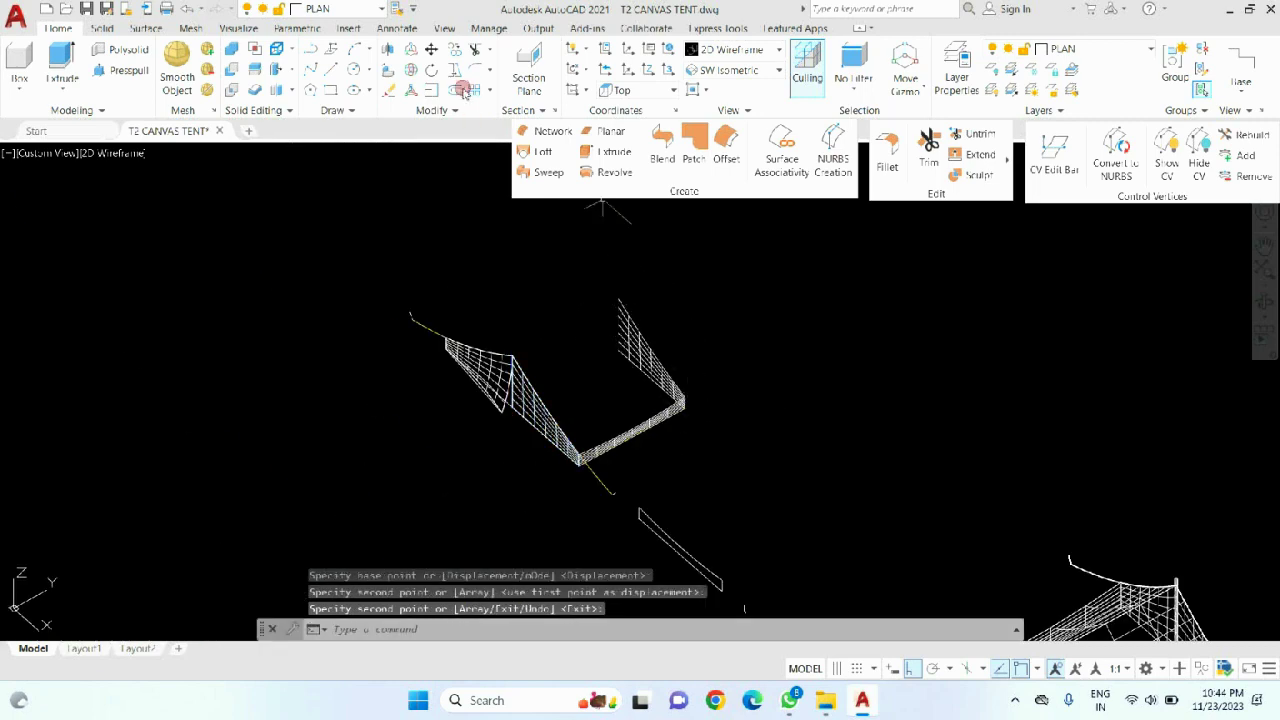
# - Set the UCS to Front and mirror the copied back mesh half about its tall inner vertical edge, keeping the source
pyautogui.click(650, 90)
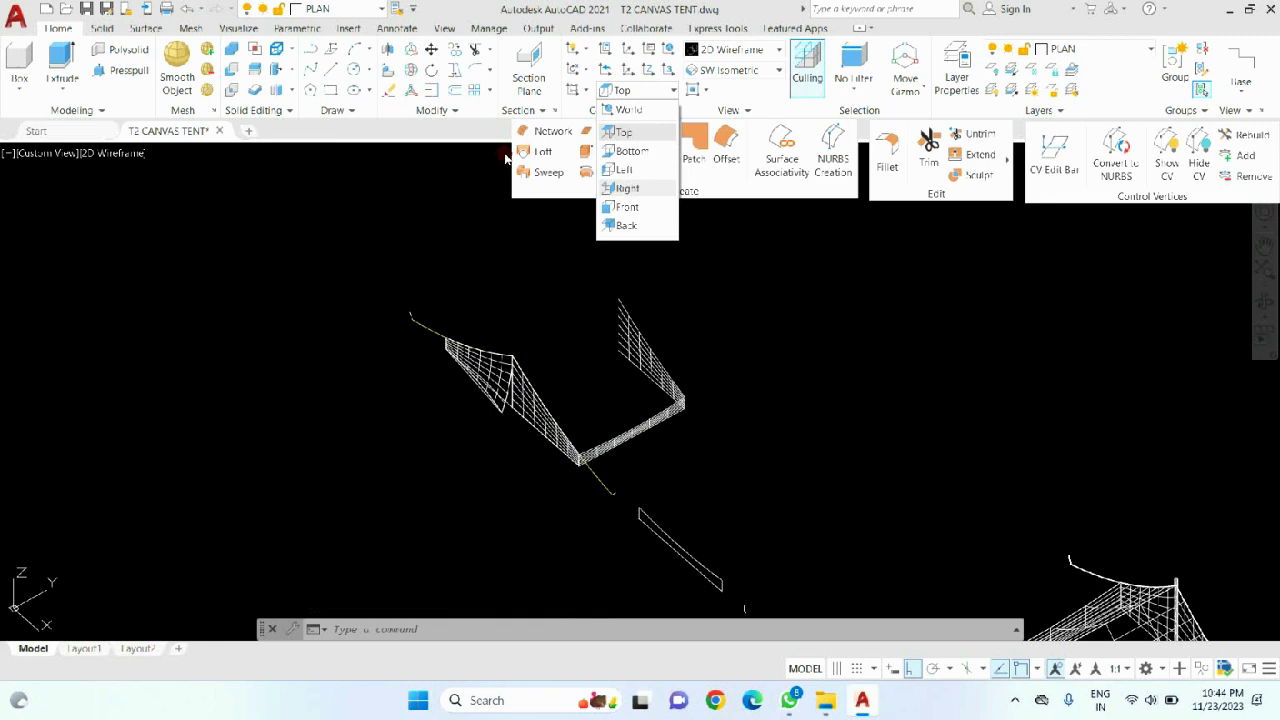
pyautogui.click(629, 207)
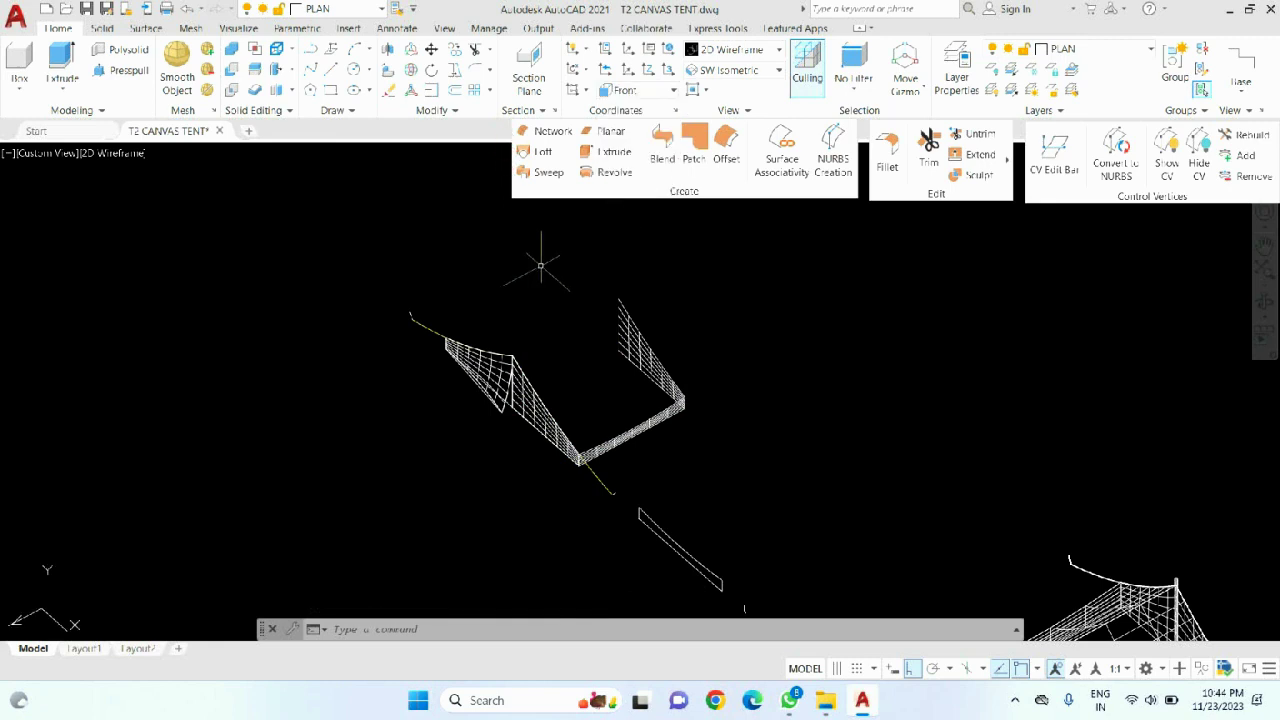
pyautogui.write('mi')
pyautogui.click(630, 318)
pyautogui.scroll(5, 618, 305)
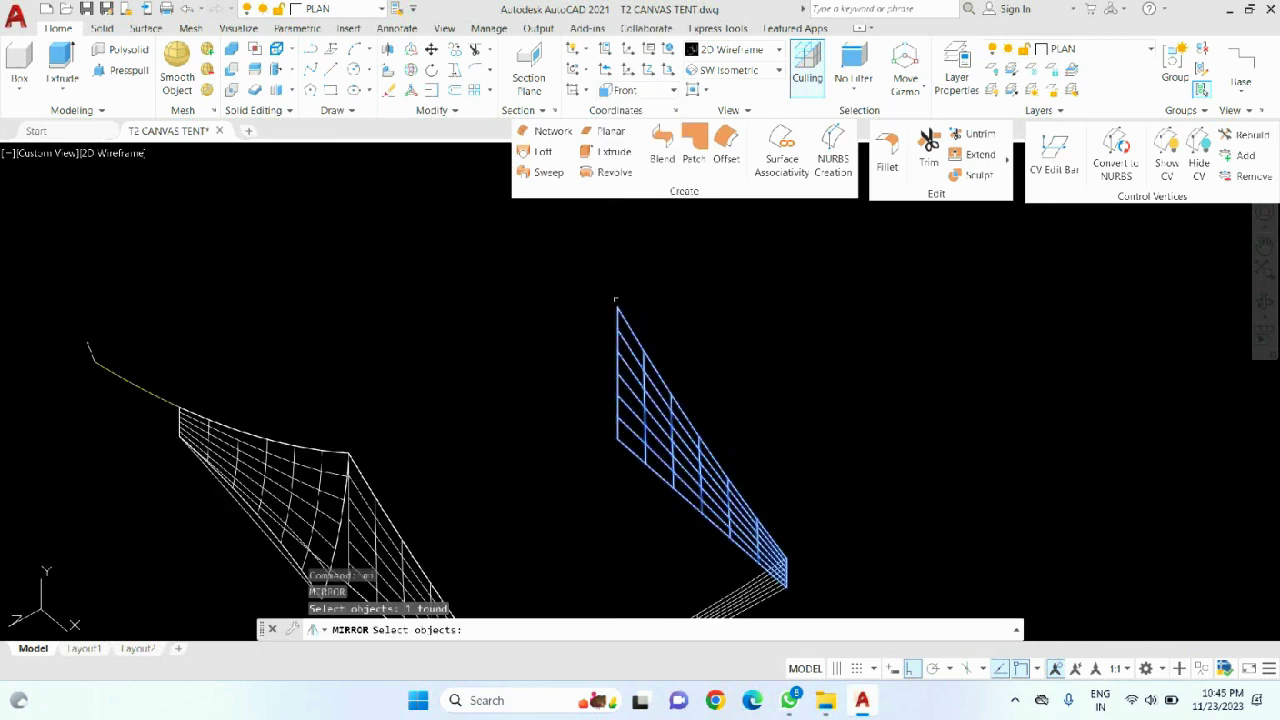
pyautogui.press('Return')
pyautogui.scroll(3, 612, 440)
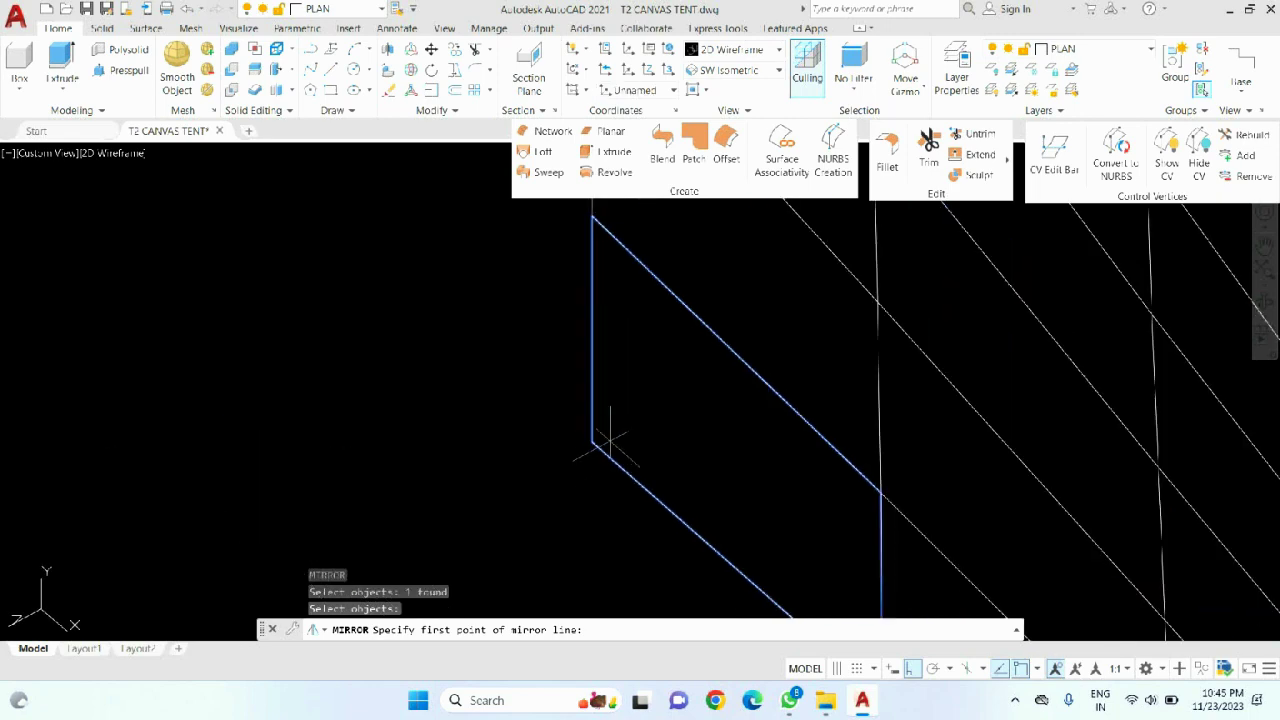
pyautogui.click(592, 441)
pyautogui.scroll(-5, 592, 441)
pyautogui.click(652, 238)
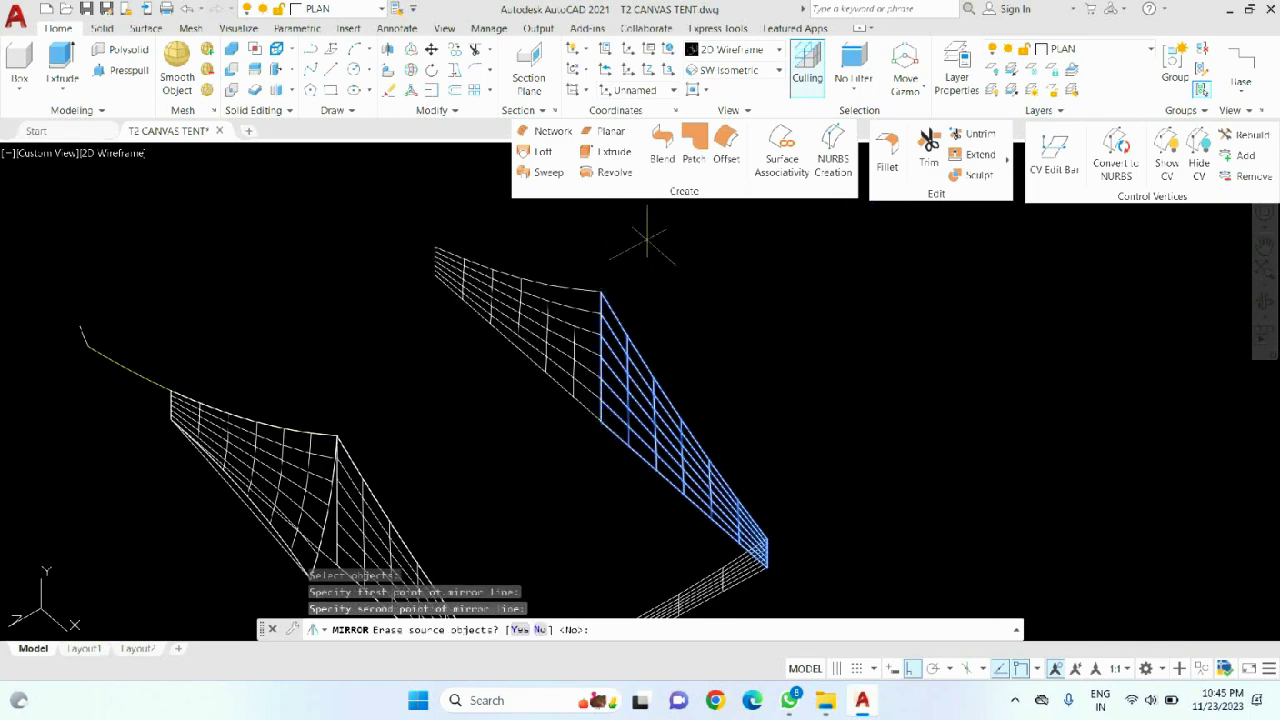
pyautogui.press('Return')
# - Copy the side-wall mesh from its back corner to the outer corner of the mirrored back mesh on the opposite side
pyautogui.scroll(-3, 669, 255)
pyautogui.scroll(2, 705, 397)
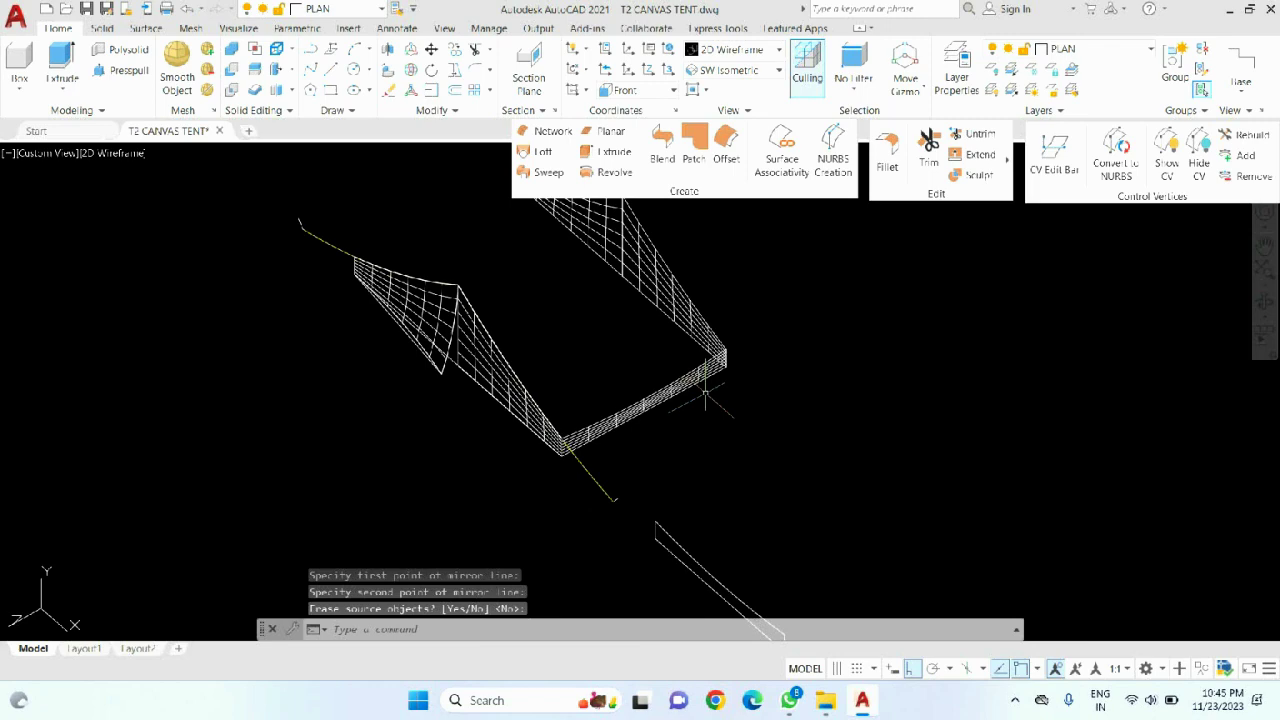
pyautogui.write('co')
pyautogui.press('Return')
pyautogui.click(690, 378)
pyautogui.scroll(2, 740, 357)
pyautogui.press('Return')
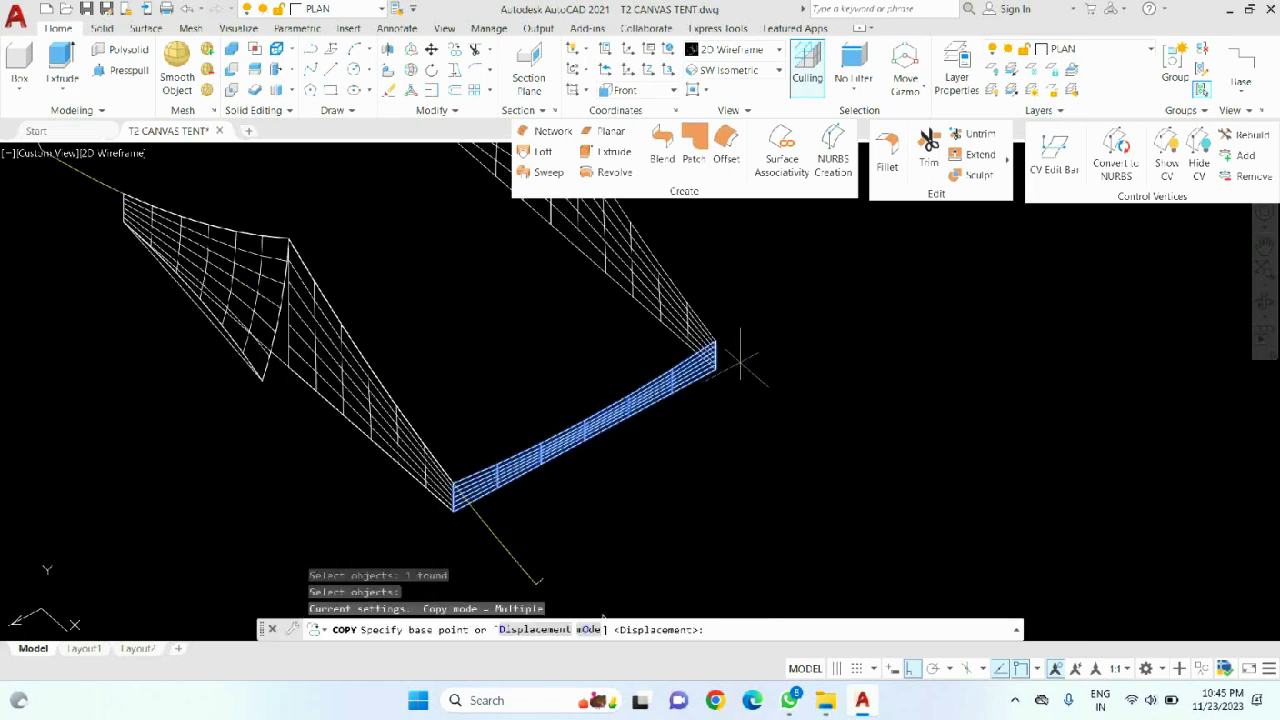
pyautogui.scroll(2, 740, 357)
pyautogui.click(597, 389)
pyautogui.scroll(-4, 694, 400)
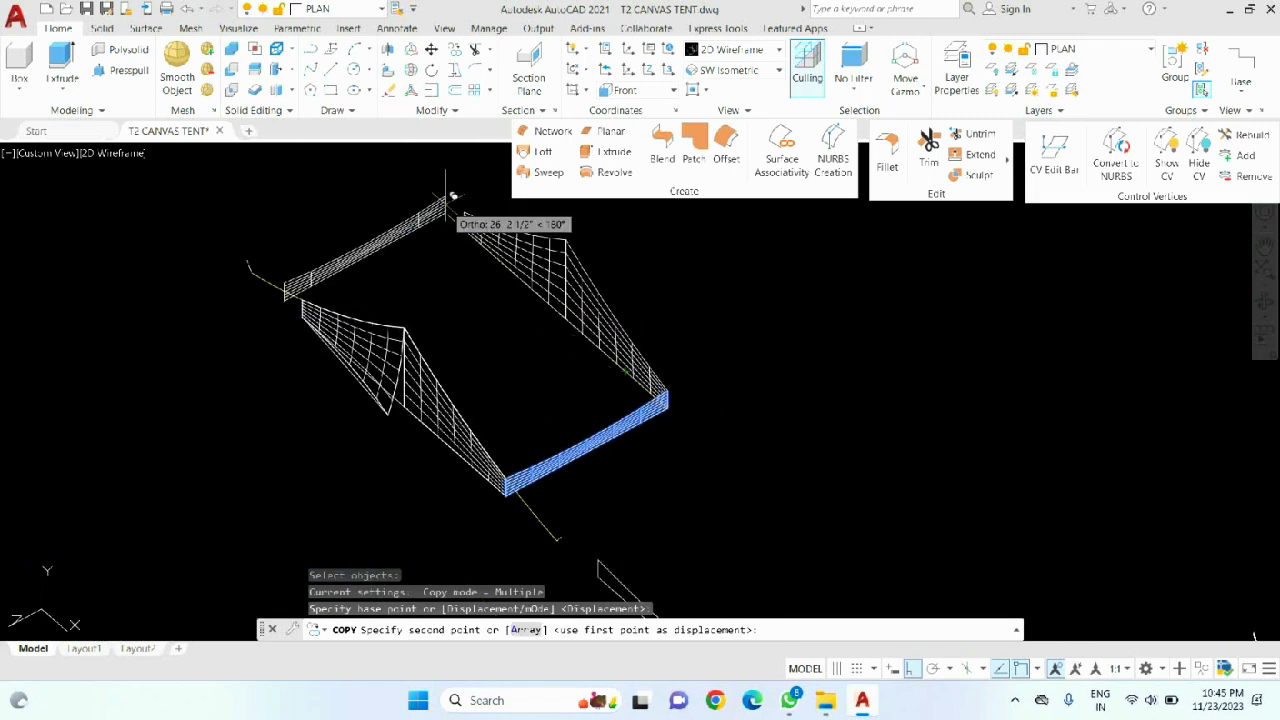
pyautogui.scroll(3, 452, 196)
pyautogui.click(461, 190)
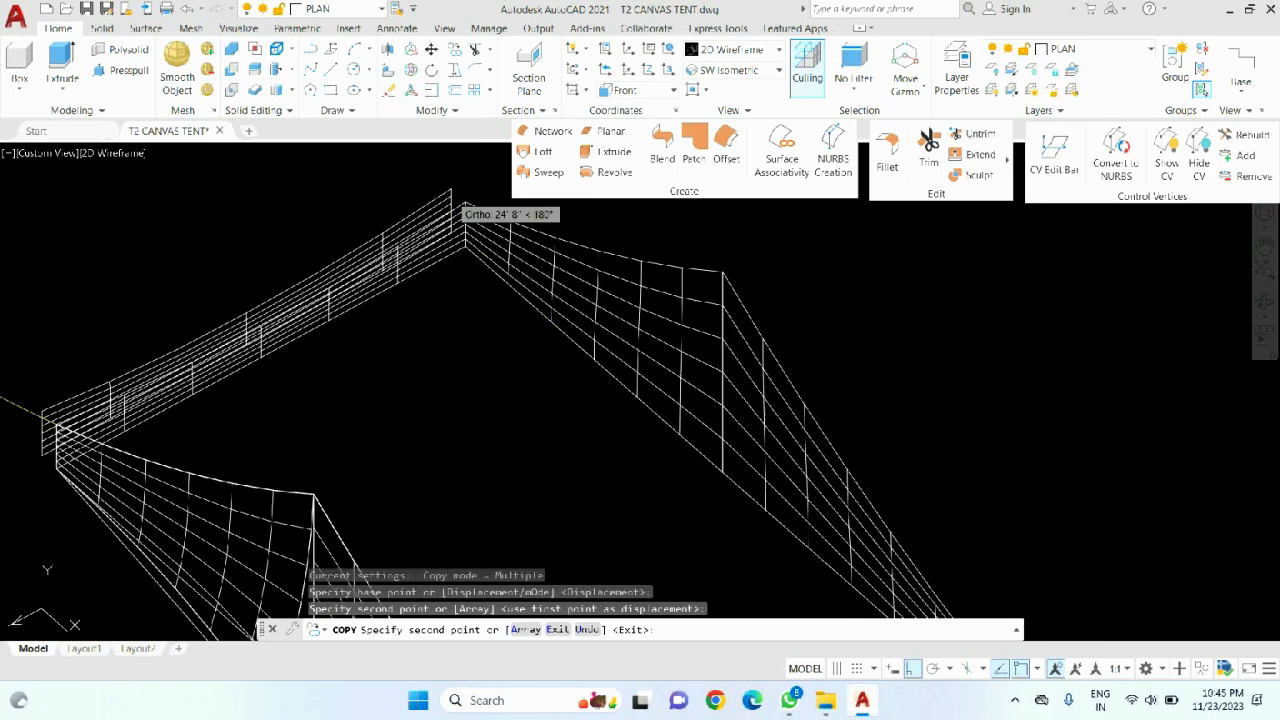
pyautogui.scroll(-5, 461, 205)
pyautogui.press('Return')
pyautogui.moveTo(586, 229); pyautogui.dragTo(550, 265, button='middle')
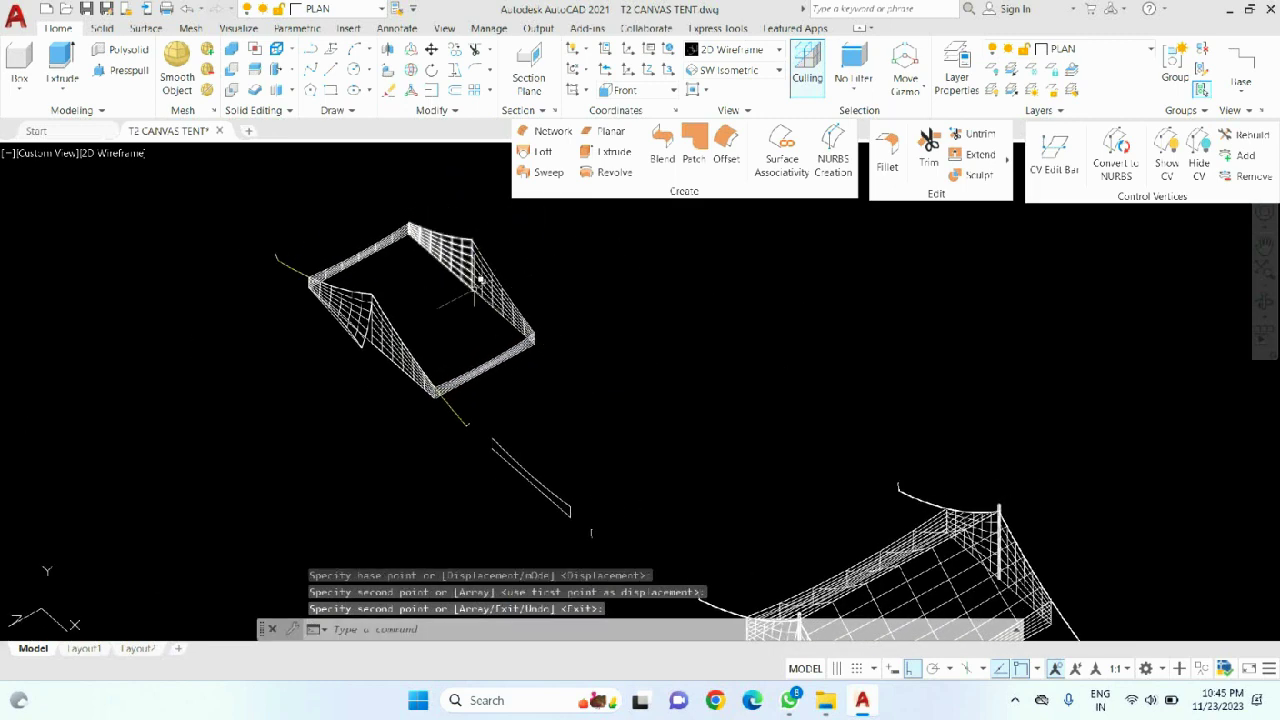
pyautogui.moveTo(470, 337); pyautogui.dragTo(457, 336, button='middle')
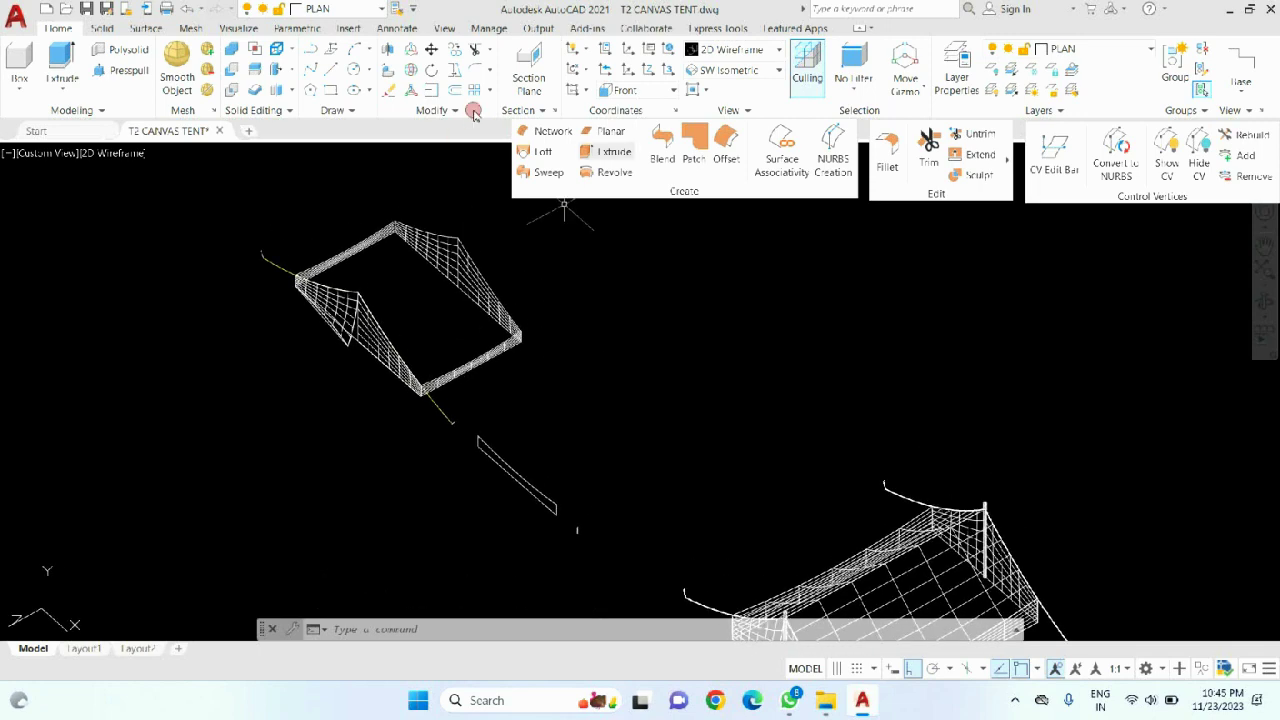
# - Set the UCS to Top and draw a ridge line from the front mesh's peak to the back mesh's peak
pyautogui.click(630, 90)
pyautogui.click(617, 130)
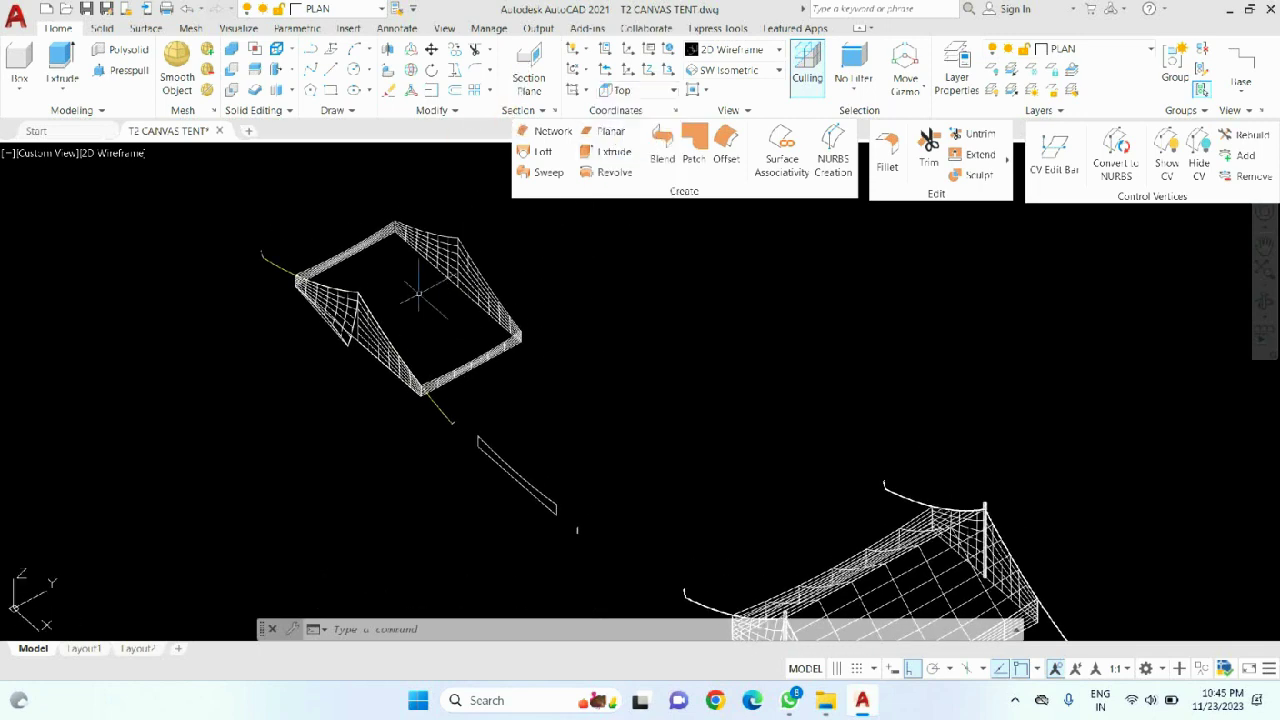
pyautogui.write('l')
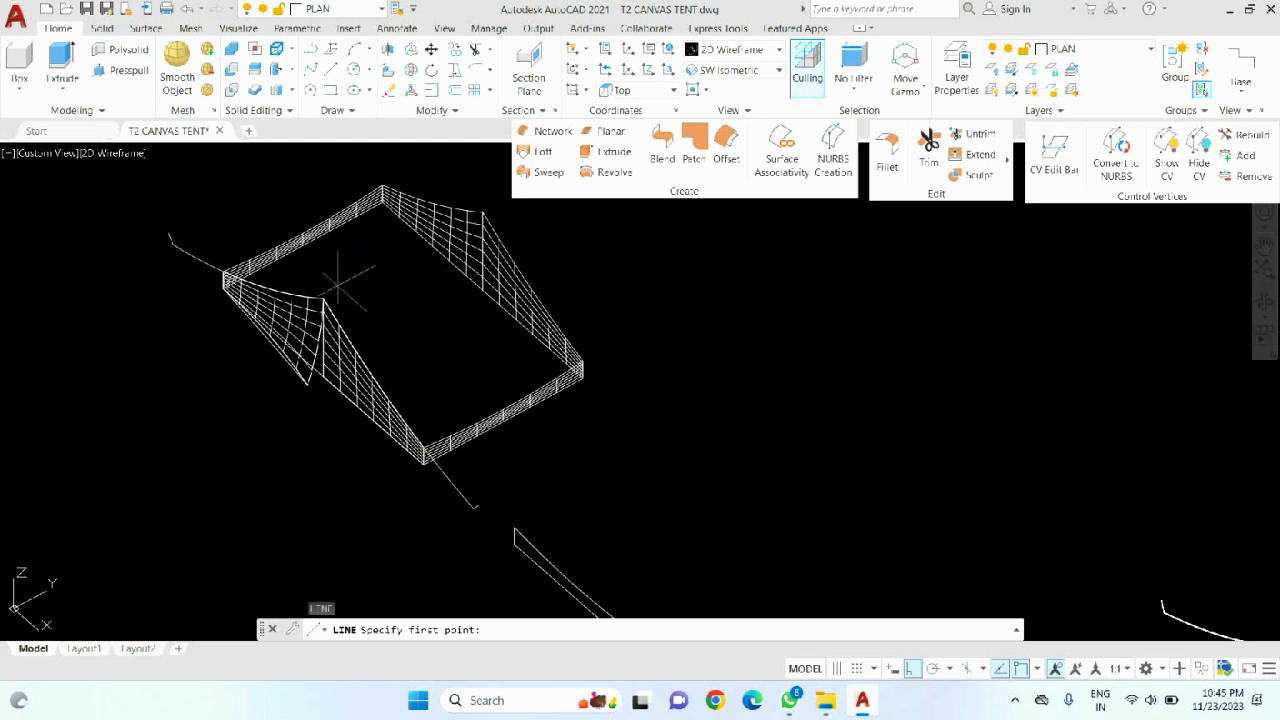
pyautogui.click(320, 298)
pyautogui.click(482, 209)
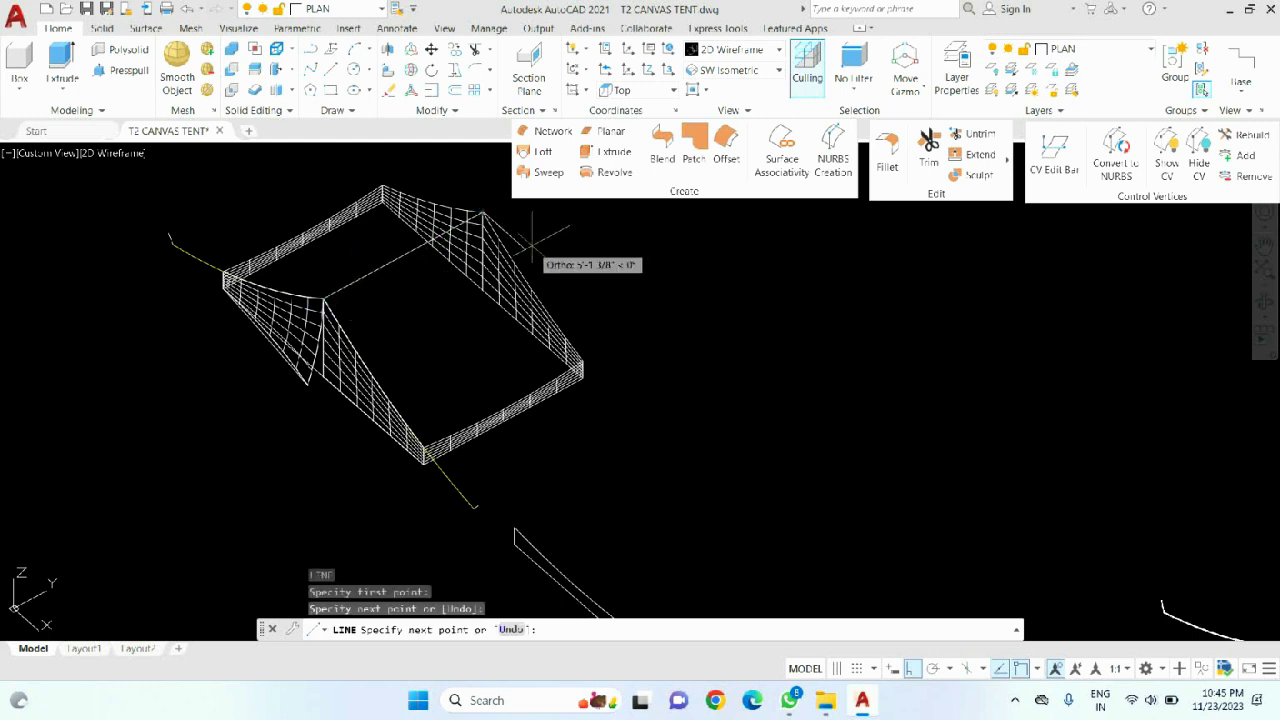
pyautogui.press('Return')
pyautogui.click(357, 329)
pyautogui.click(362, 400)
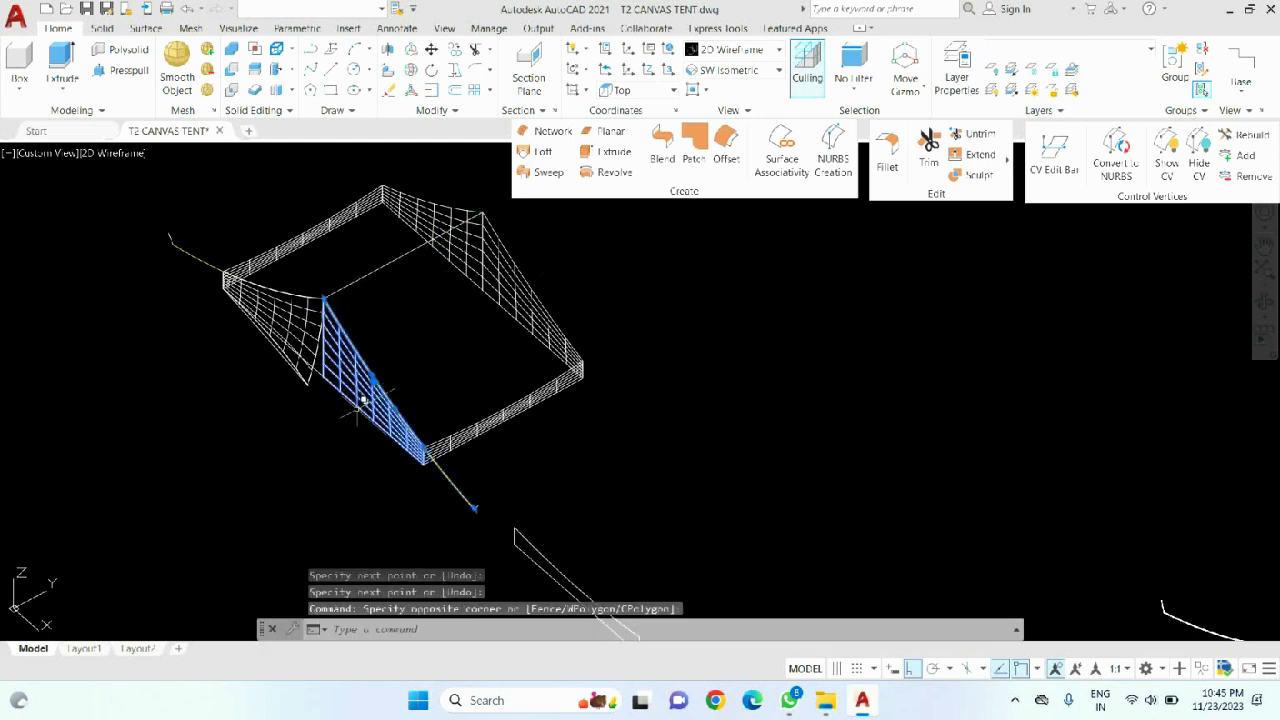
pyautogui.scroll(2, 362, 400)
pyautogui.press('Escape')
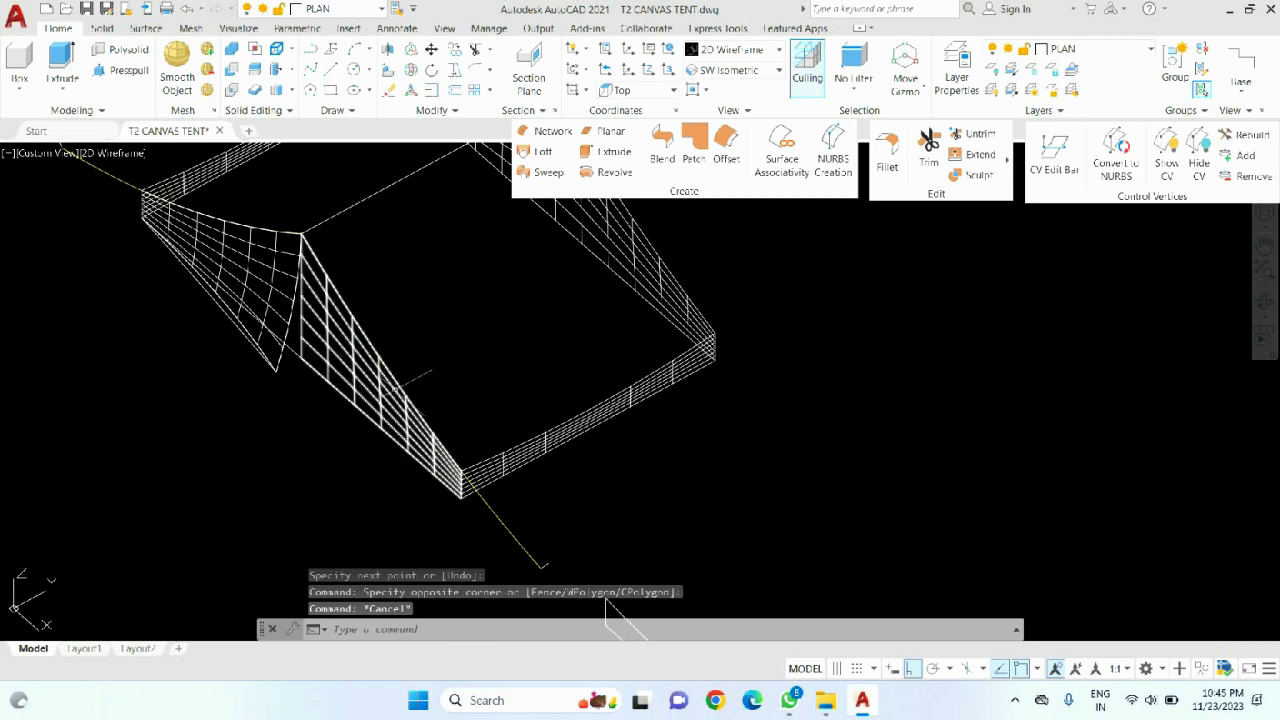
# - Copy the sloping top edge curve of the straight front mesh from the front peak to the back peak
pyautogui.write('co')
pyautogui.press('Return')
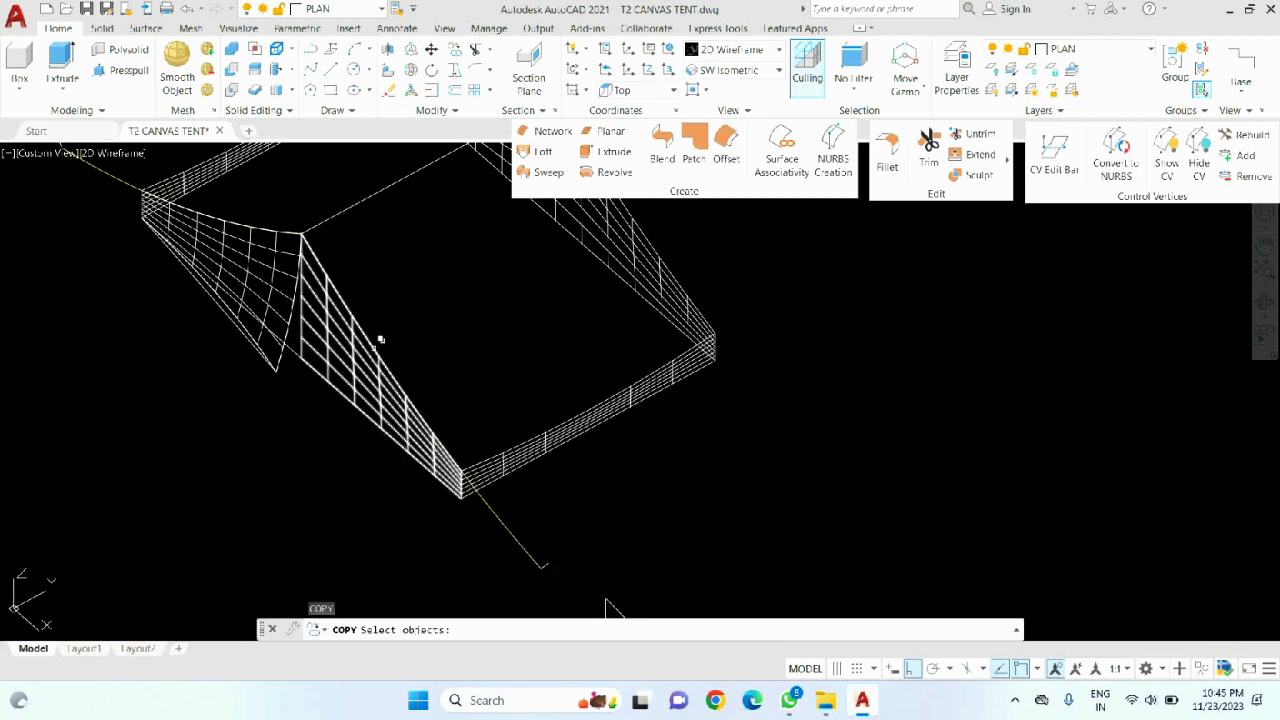
pyautogui.click(380, 340)
pyautogui.click(437, 428)
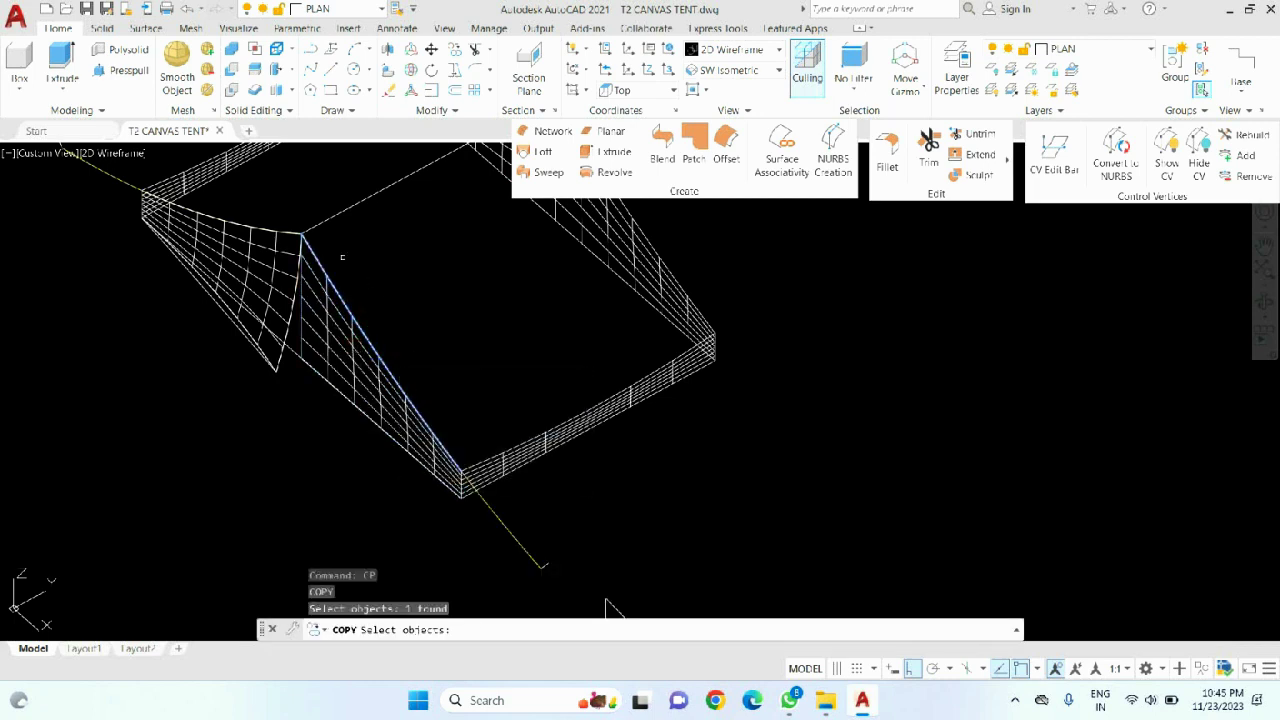
pyautogui.press('Return')
pyautogui.click(302, 234)
pyautogui.scroll(-2, 306, 240)
pyautogui.scroll(4, 315, 270)
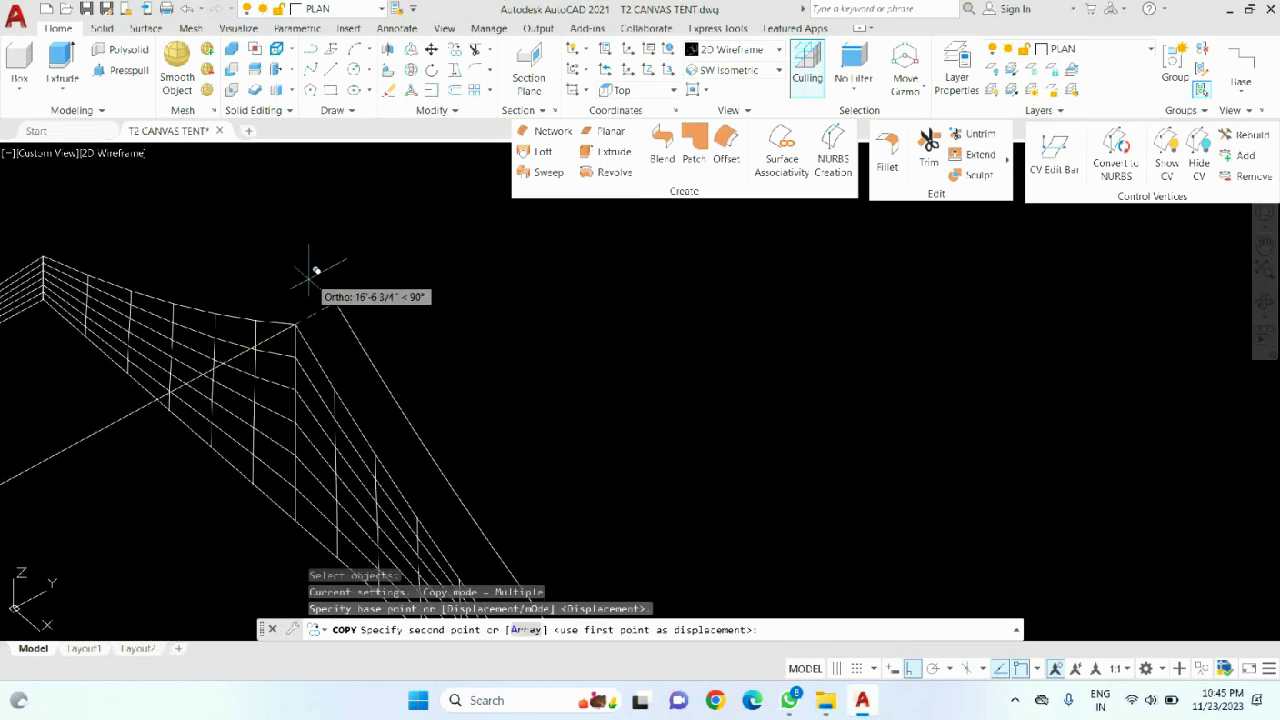
pyautogui.scroll(-3, 340, 300)
pyautogui.click(412, 295)
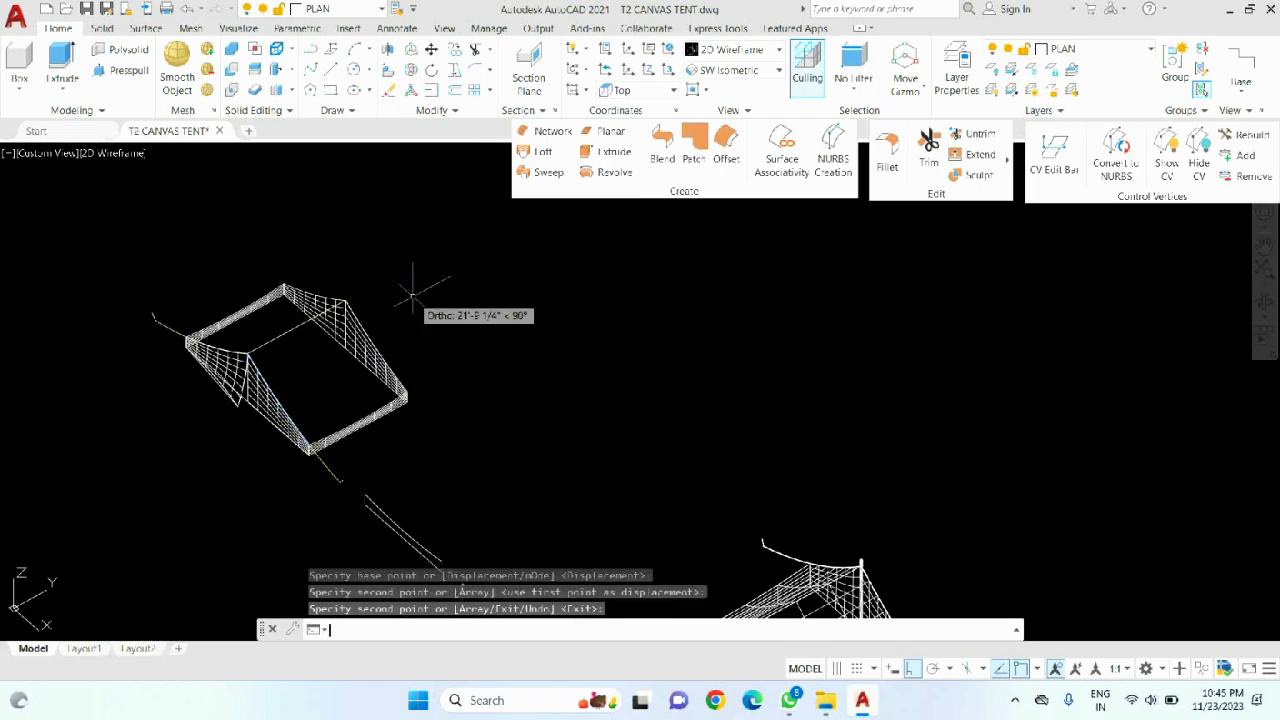
pyautogui.press('Return')
pyautogui.write('l')
pyautogui.press('Return')
pyautogui.scroll(5, 366, 443)
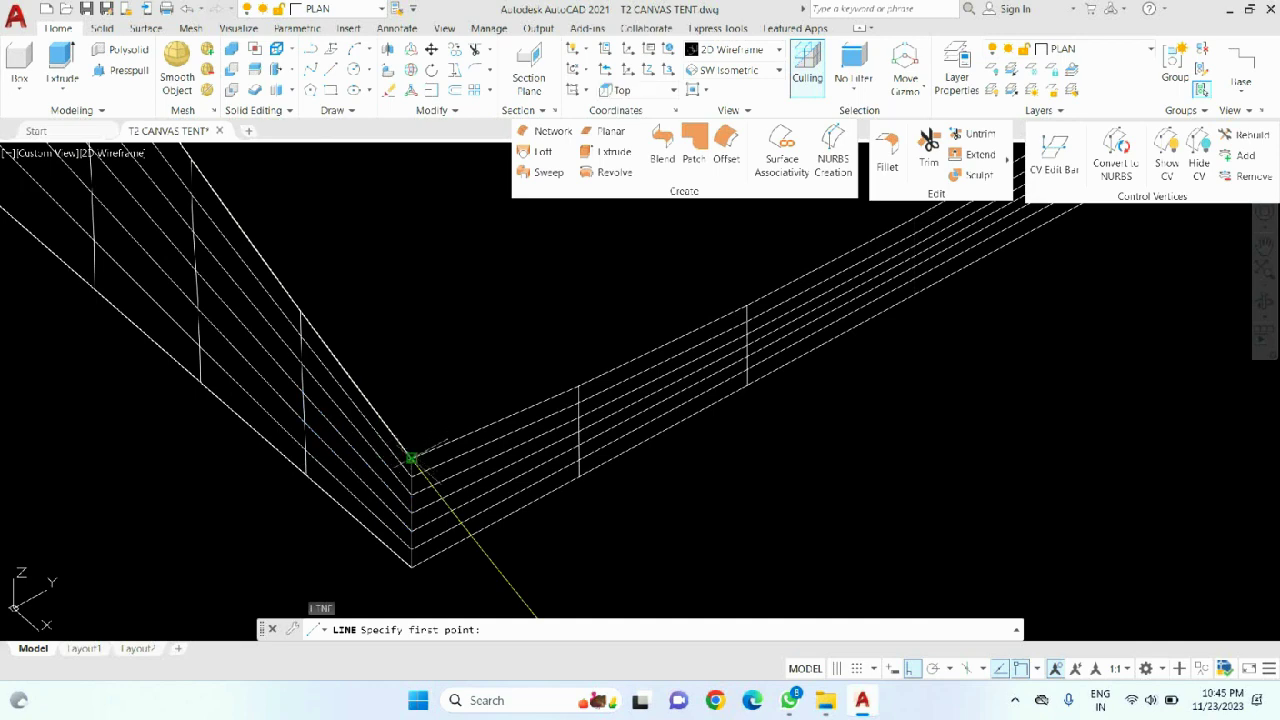
pyautogui.click(411, 458)
pyautogui.scroll(-5, 411, 455)
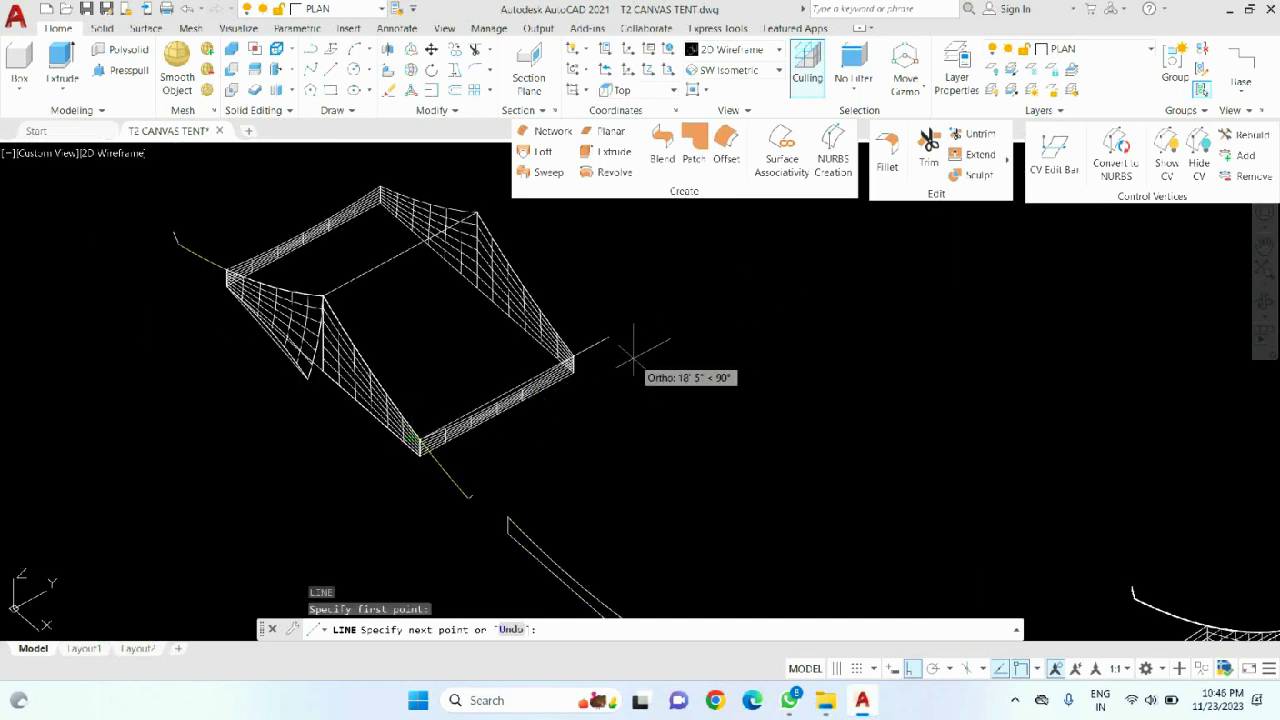
pyautogui.press('Escape')
pyautogui.scroll(-2, 625, 360)
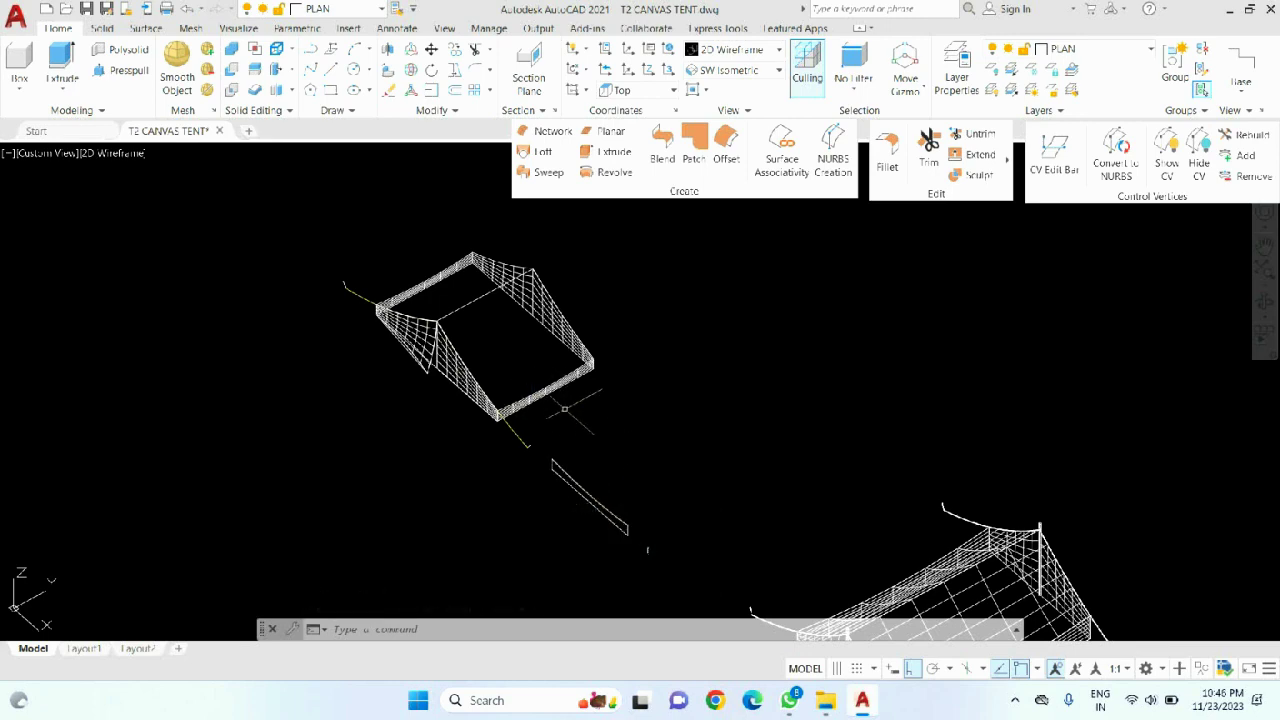
pyautogui.write('l')
pyautogui.press('Return')
pyautogui.scroll(5, 491, 428)
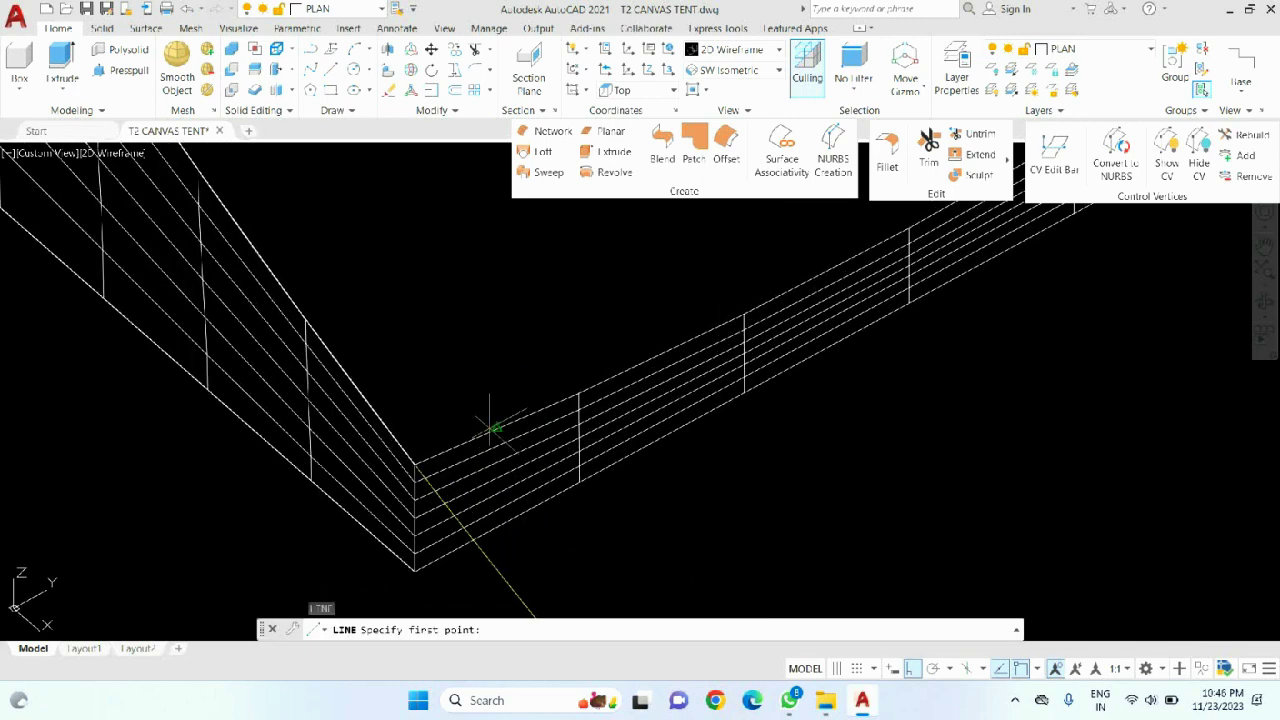
pyautogui.click(415, 465)
pyautogui.scroll(-5, 491, 430)
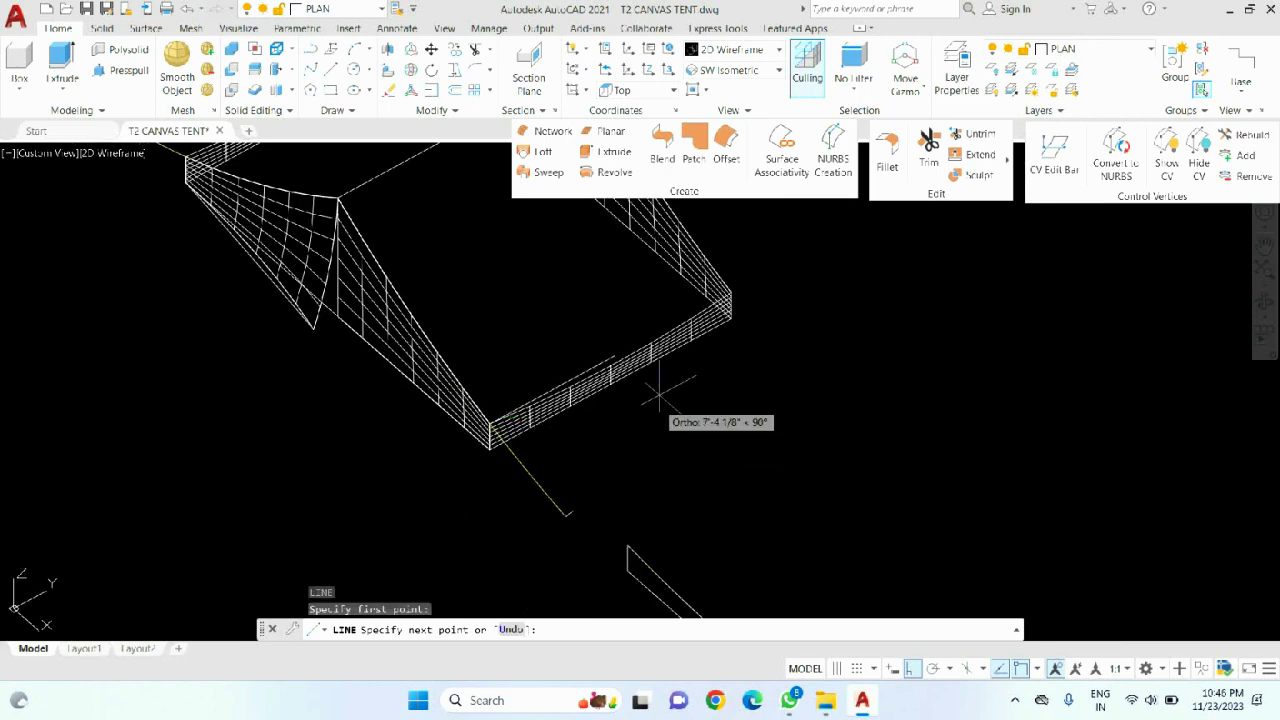
pyautogui.press('Escape')
# - Set the UCS to Right and start a polyline at the near side wall's upper front corner
pyautogui.click(640, 90)
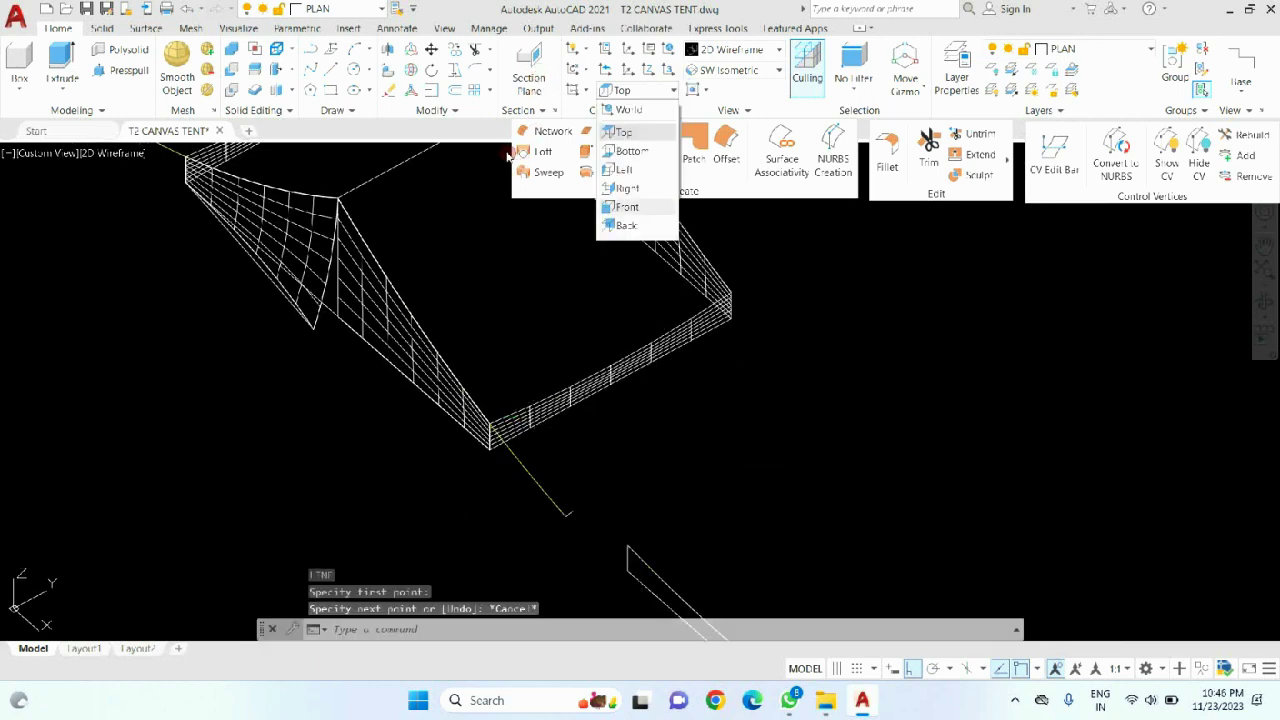
pyautogui.click(627, 188)
pyautogui.write('p')
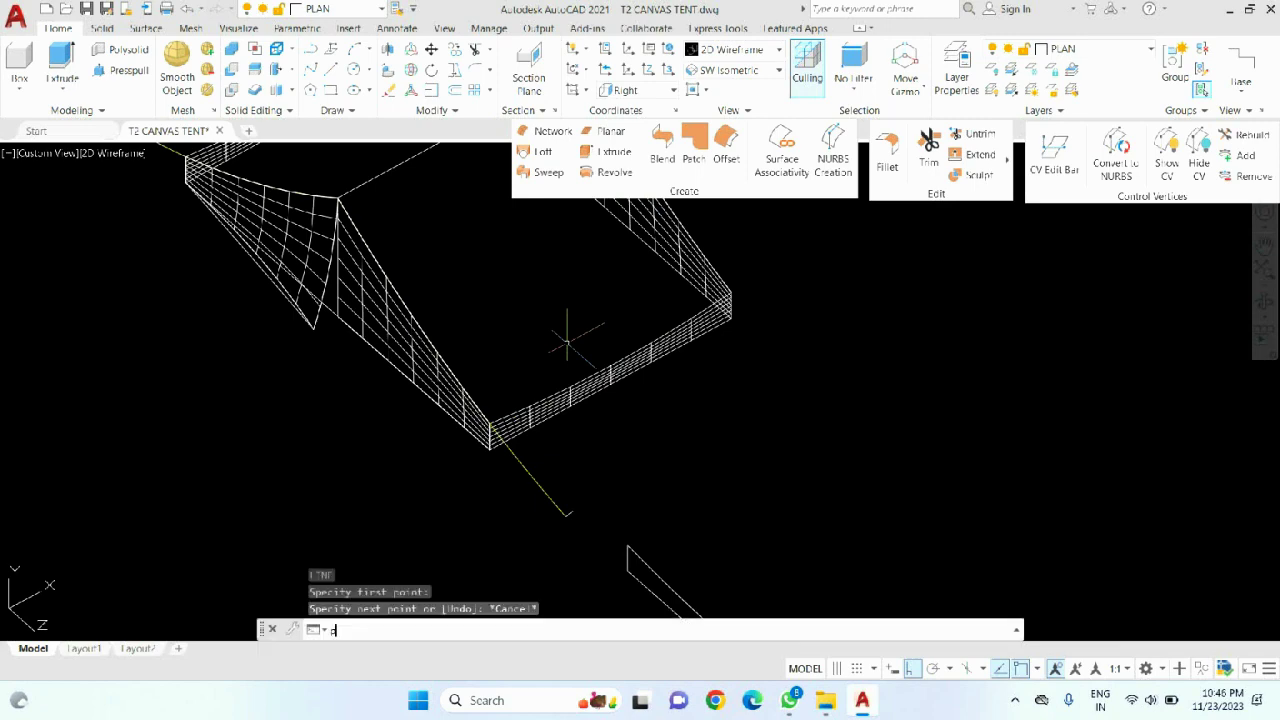
pyautogui.write('l')
pyautogui.press('Return')
pyautogui.scroll(5, 491, 428)
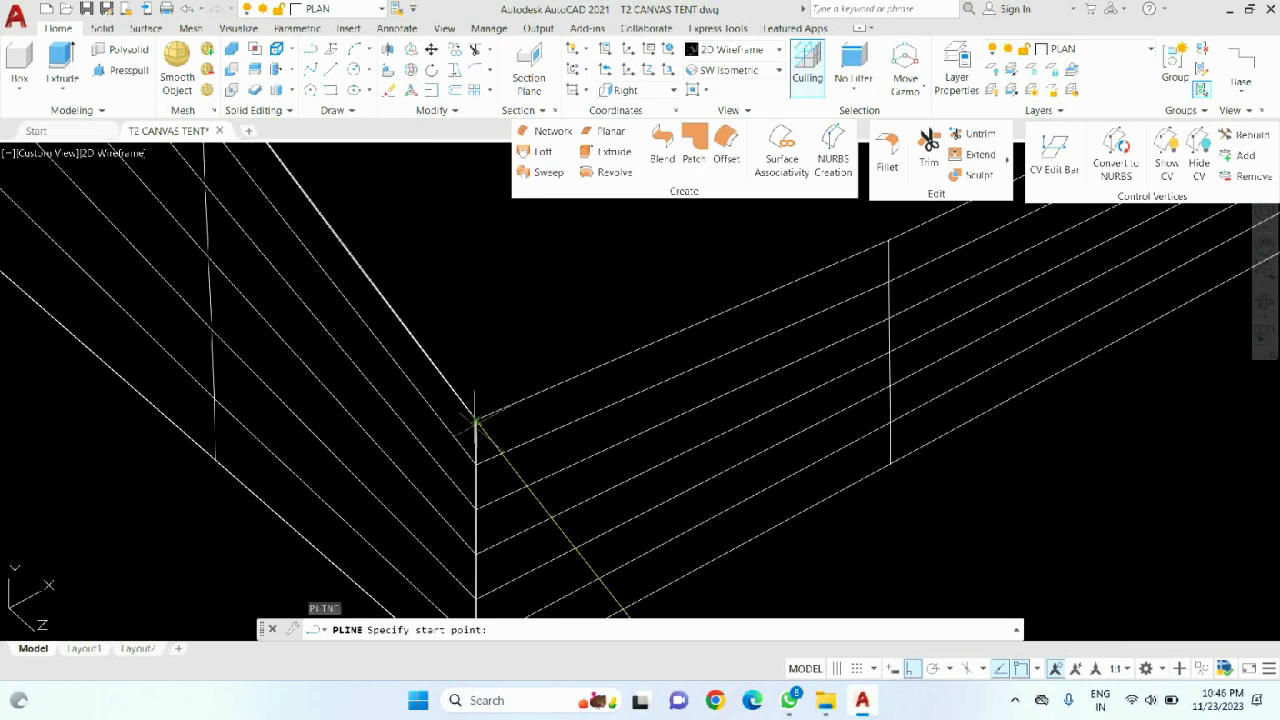
pyautogui.click(476, 422)
# - Try to trace the side wall's curved top with two endpoint arcs through its middle, and undo both arcs
pyautogui.scroll(-5, 495, 415)
pyautogui.press('Return')
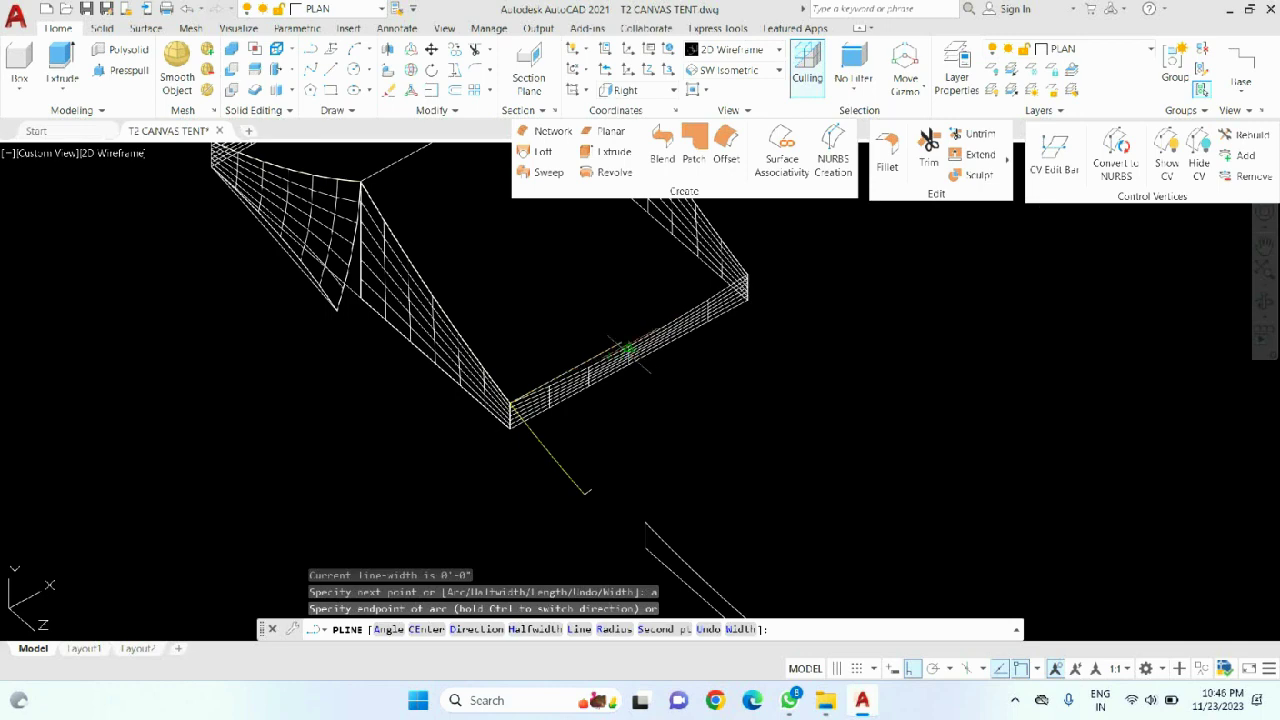
pyautogui.click(615, 355)
pyautogui.scroll(4, 750, 286)
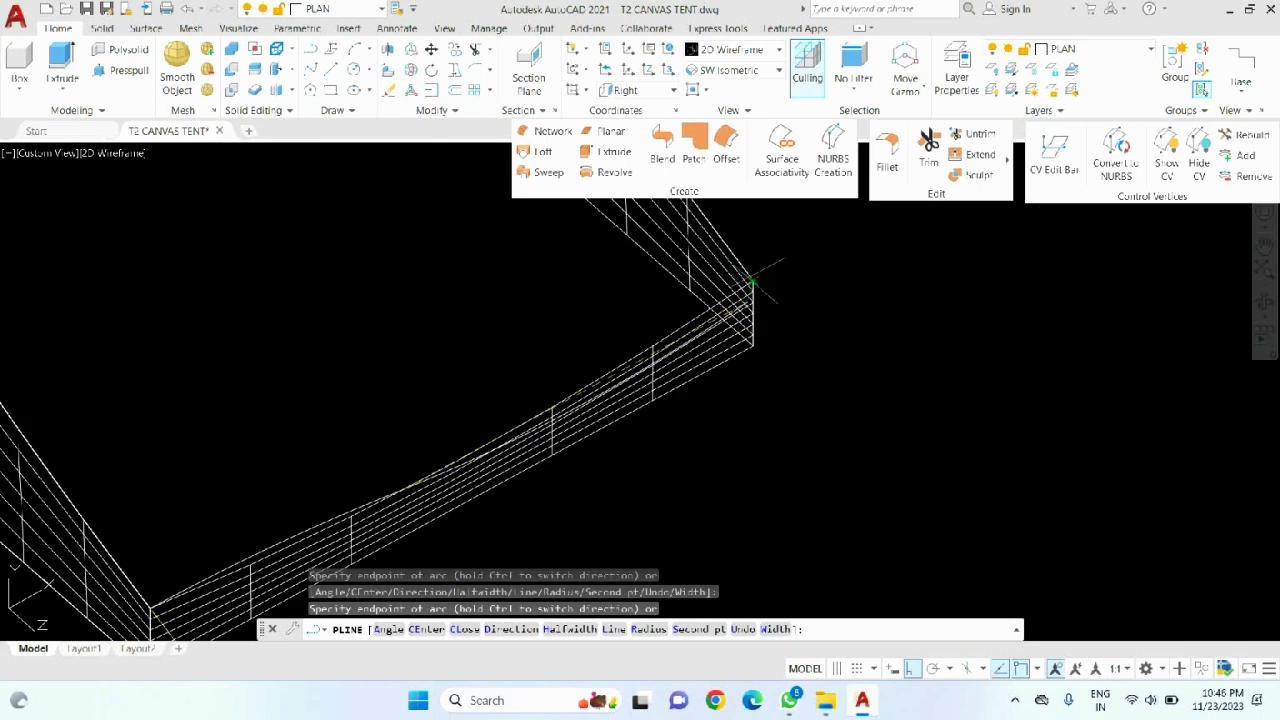
pyautogui.click(750, 284)
pyautogui.write('u')
pyautogui.press('Return')
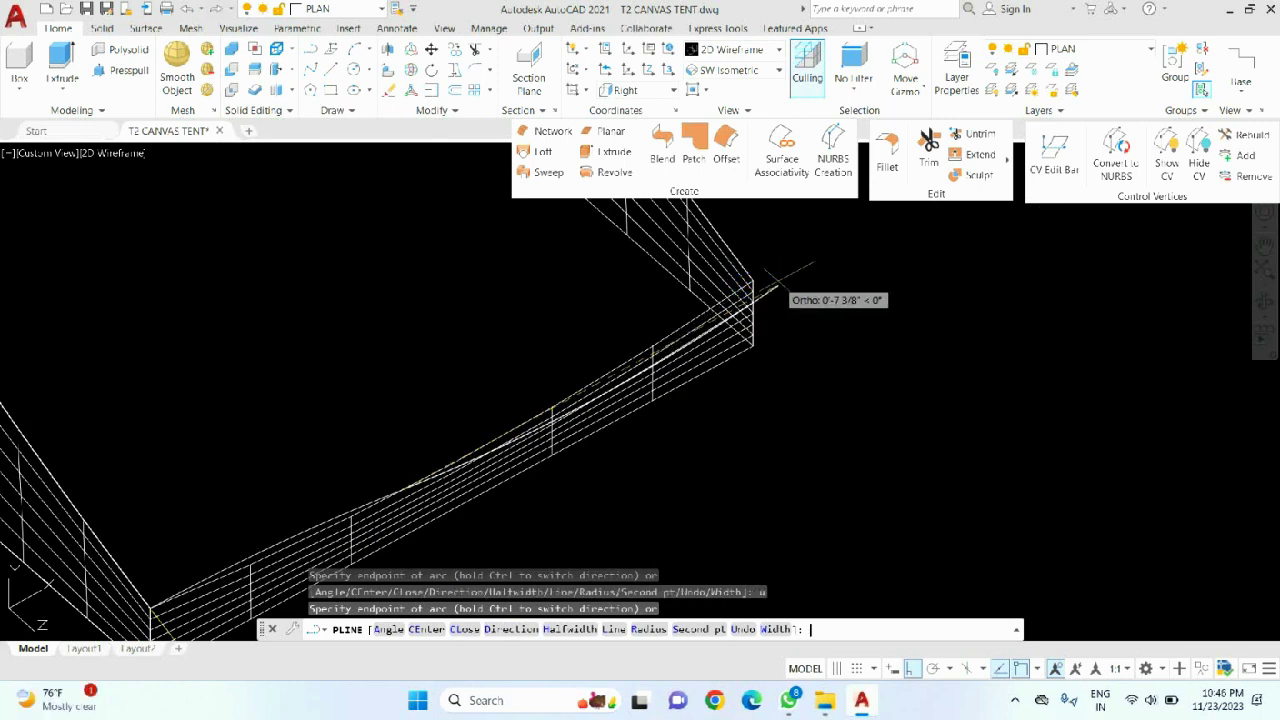
pyautogui.scroll(-2, 556, 340)
pyautogui.write('u')
pyautogui.press('Return')
pyautogui.scroll(-2, 570, 335)
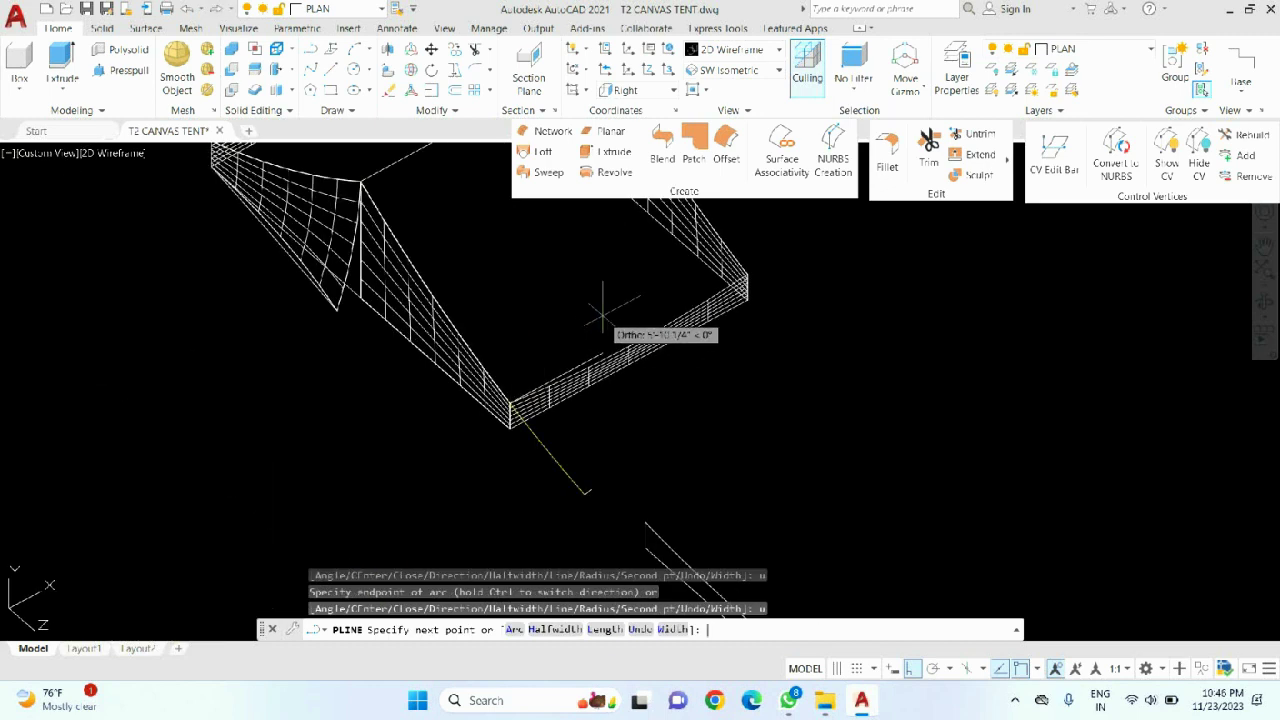
# - Draw the polyline as a three-point arc through the middle of the side wall's curved top to its upper back corner
pyautogui.write('a')
pyautogui.press('Return')
pyautogui.write('s')
pyautogui.press('Return')
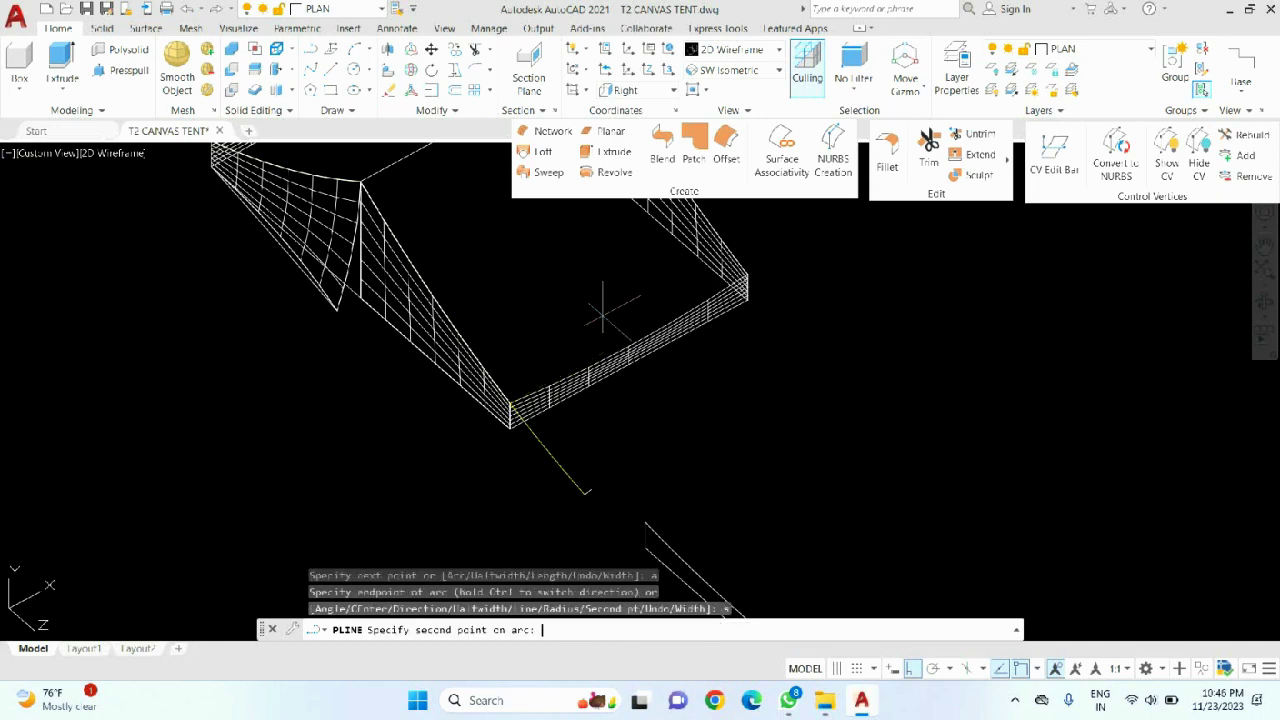
pyautogui.click(628, 346)
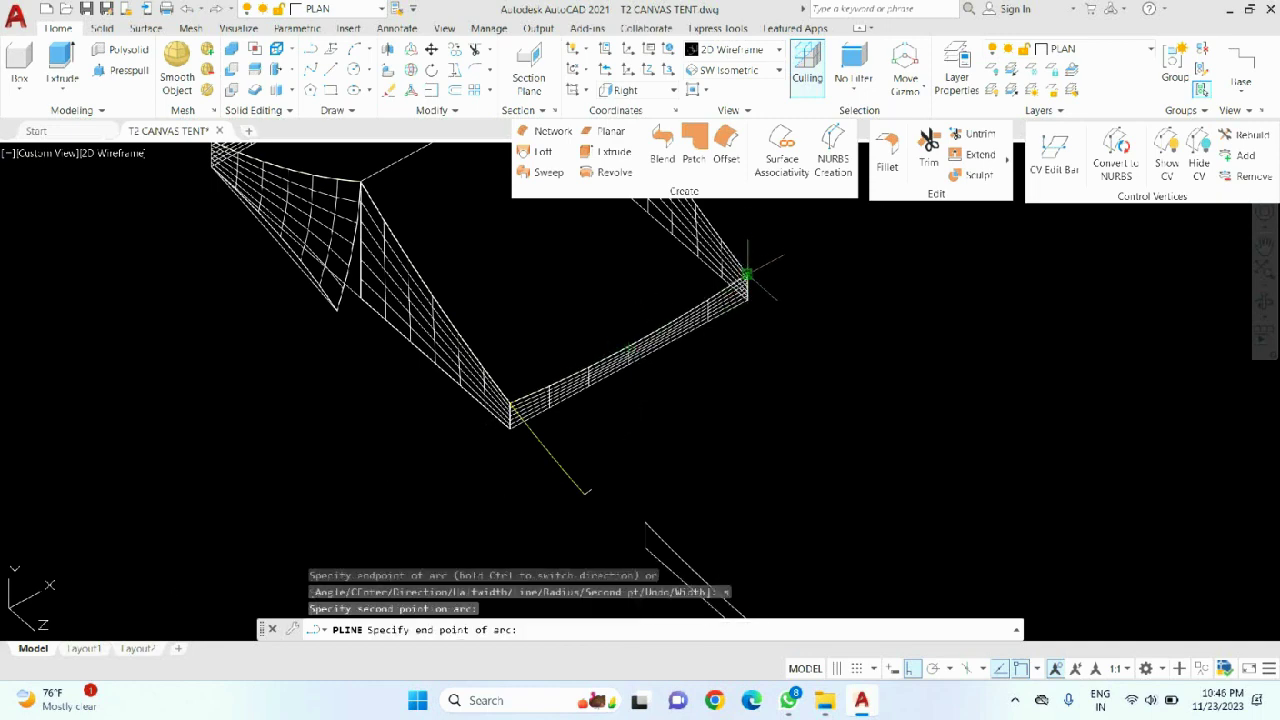
pyautogui.click(729, 357)
pyautogui.press('Return')
pyautogui.keyDown('shift'); pyautogui.moveTo(729, 357); pyautogui.dragTo(601, 403, button='middle'); pyautogui.keyUp('shift')
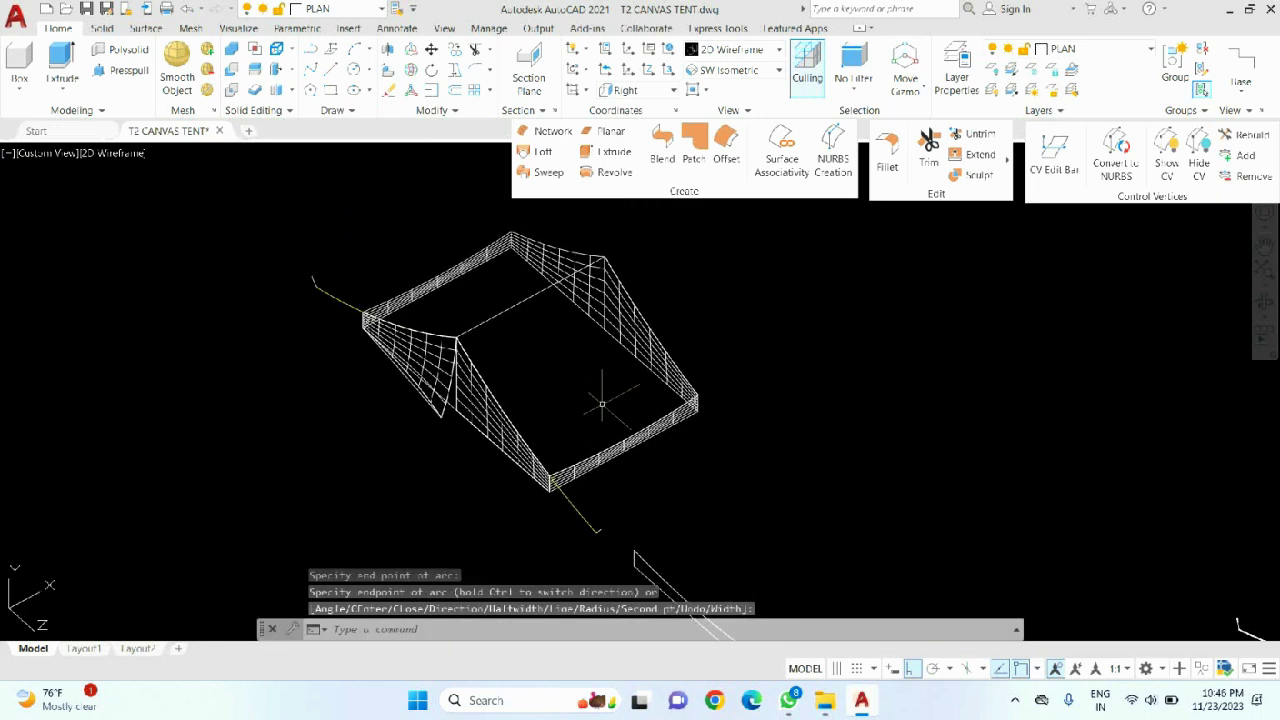
# - Create an edge-surface mesh for the near roof slope from the ridge line, the back and front slope arcs and the curved eave edge
pyautogui.write('EDGESURF')
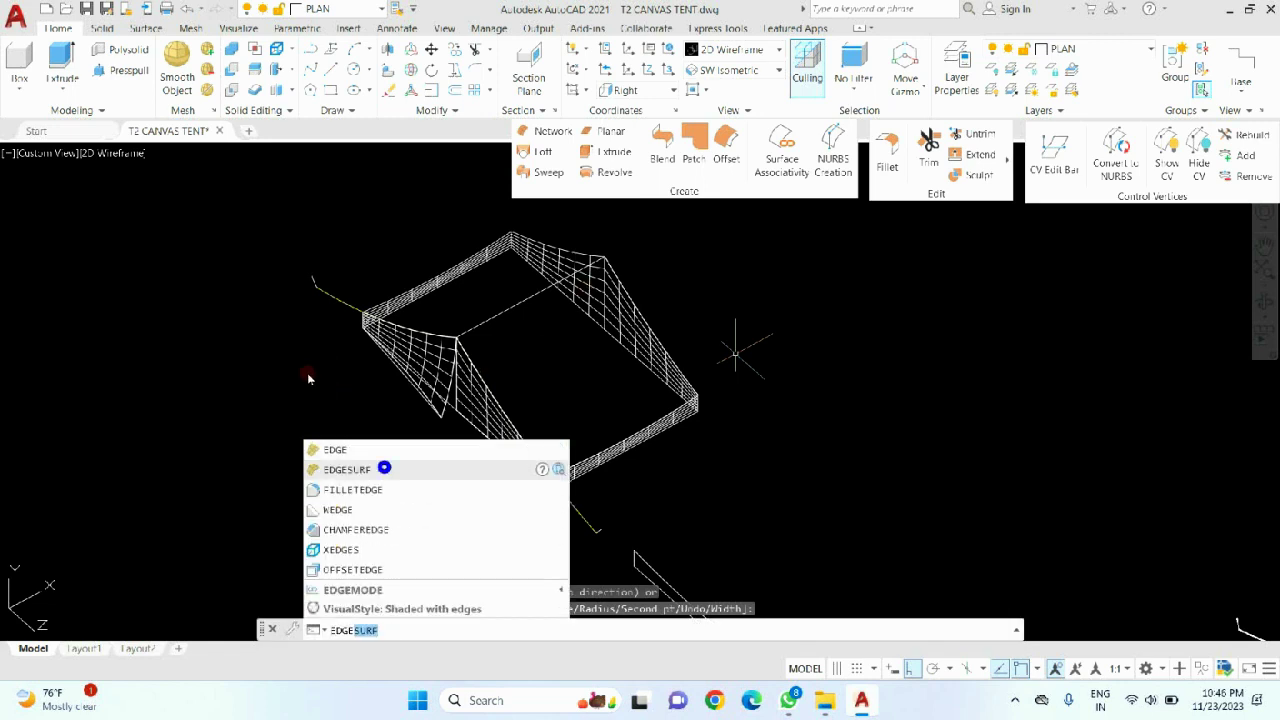
pyautogui.press('Return')
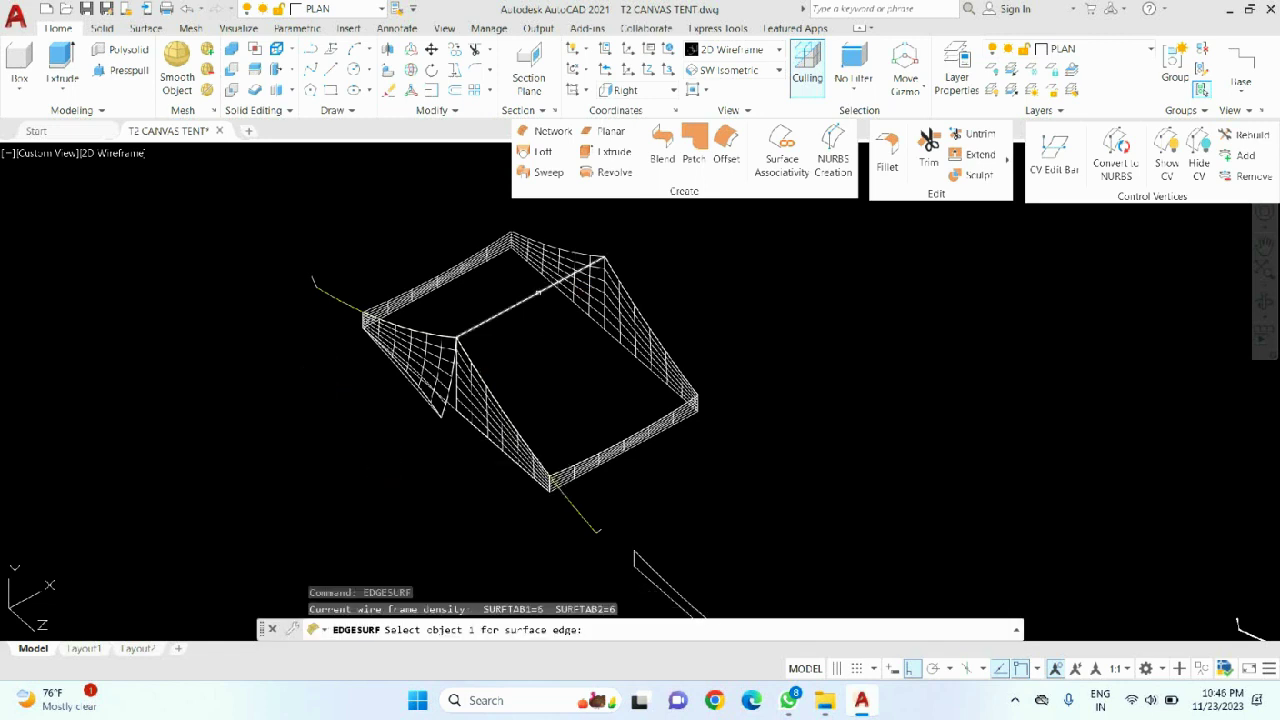
pyautogui.click(540, 292)
pyautogui.click(633, 283)
pyautogui.click(700, 349)
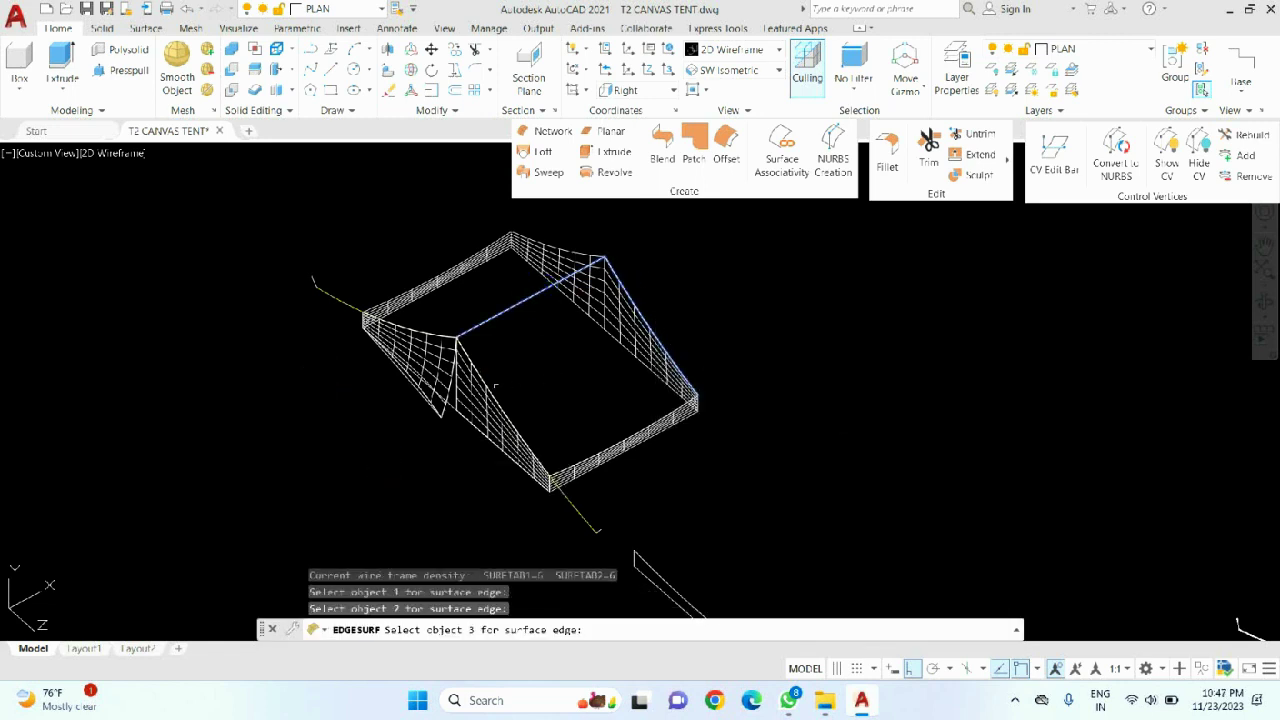
pyautogui.scroll(3, 488, 376)
pyautogui.click(478, 380)
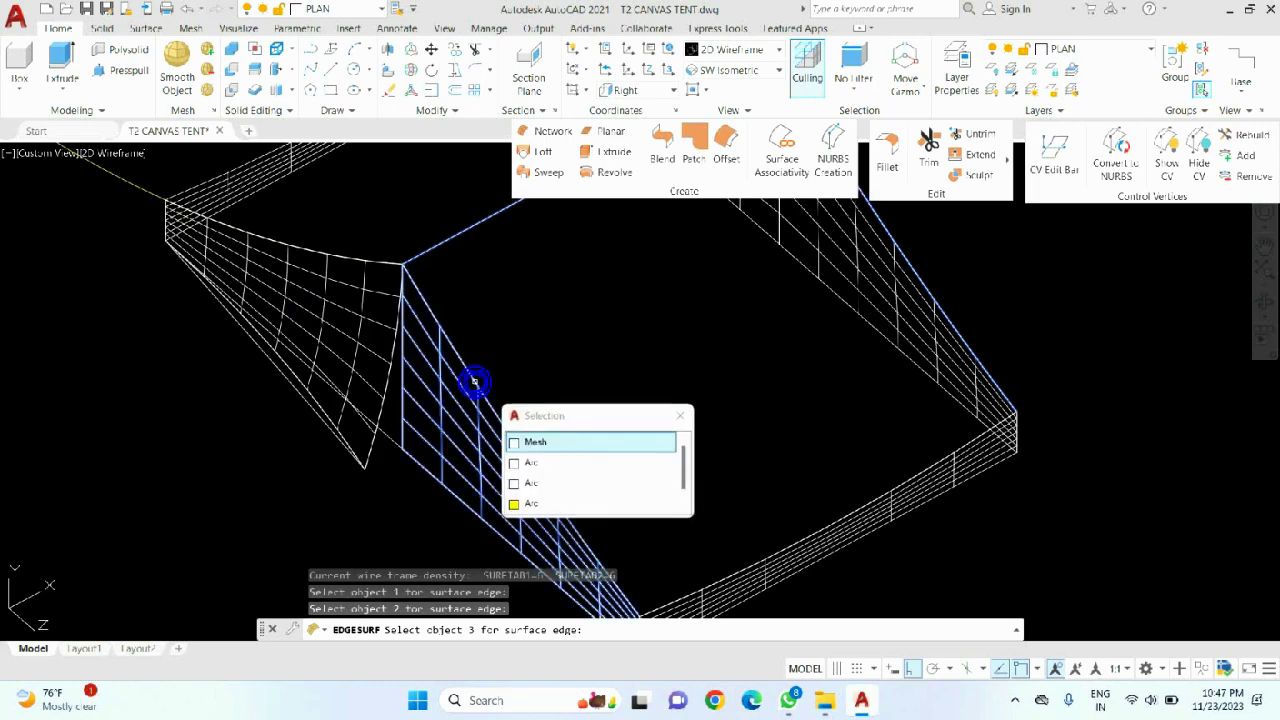
pyautogui.click(541, 459)
pyautogui.scroll(-2, 563, 362)
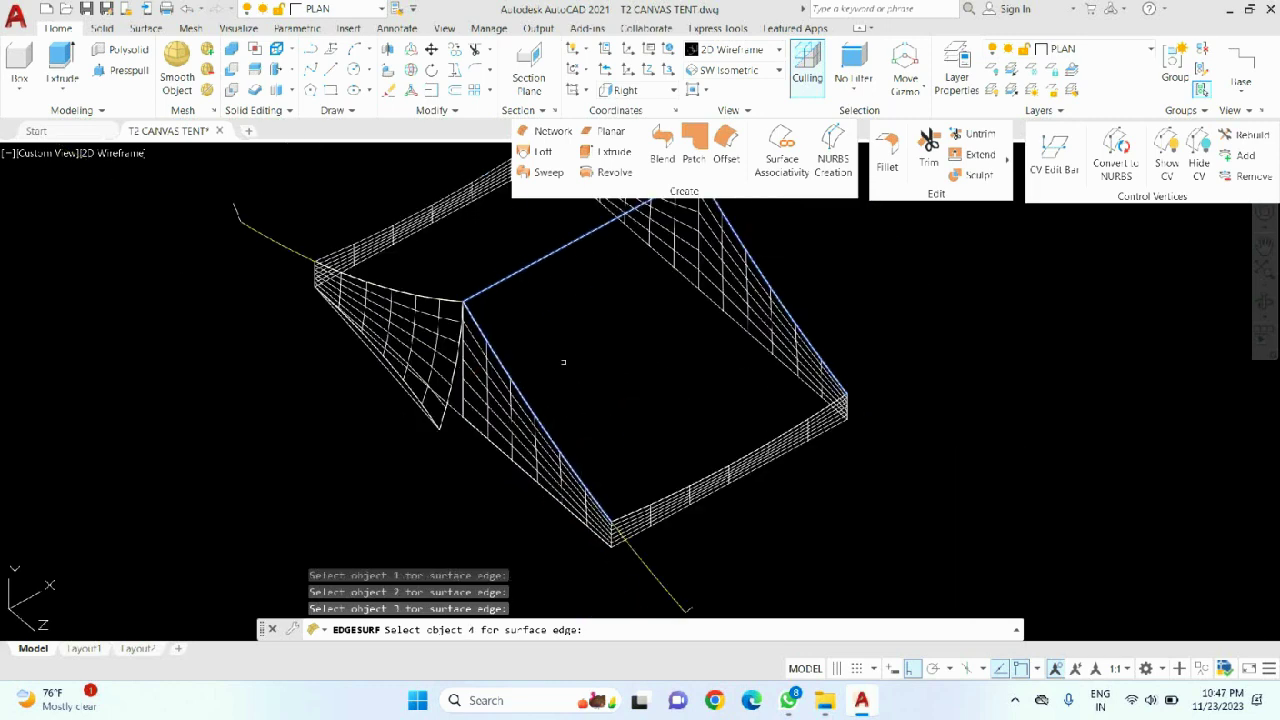
pyautogui.click(740, 452)
pyautogui.click(800, 517)
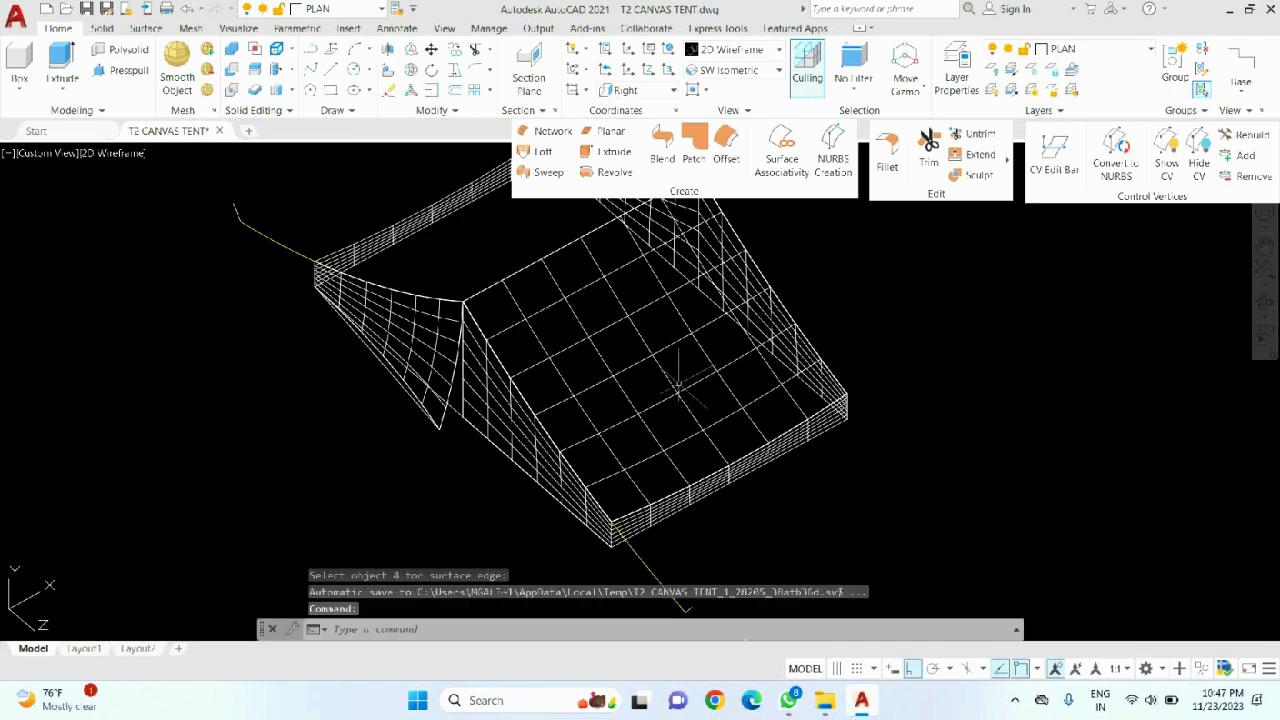
pyautogui.scroll(-2, 608, 316)
pyautogui.scroll(-2, 608, 316)
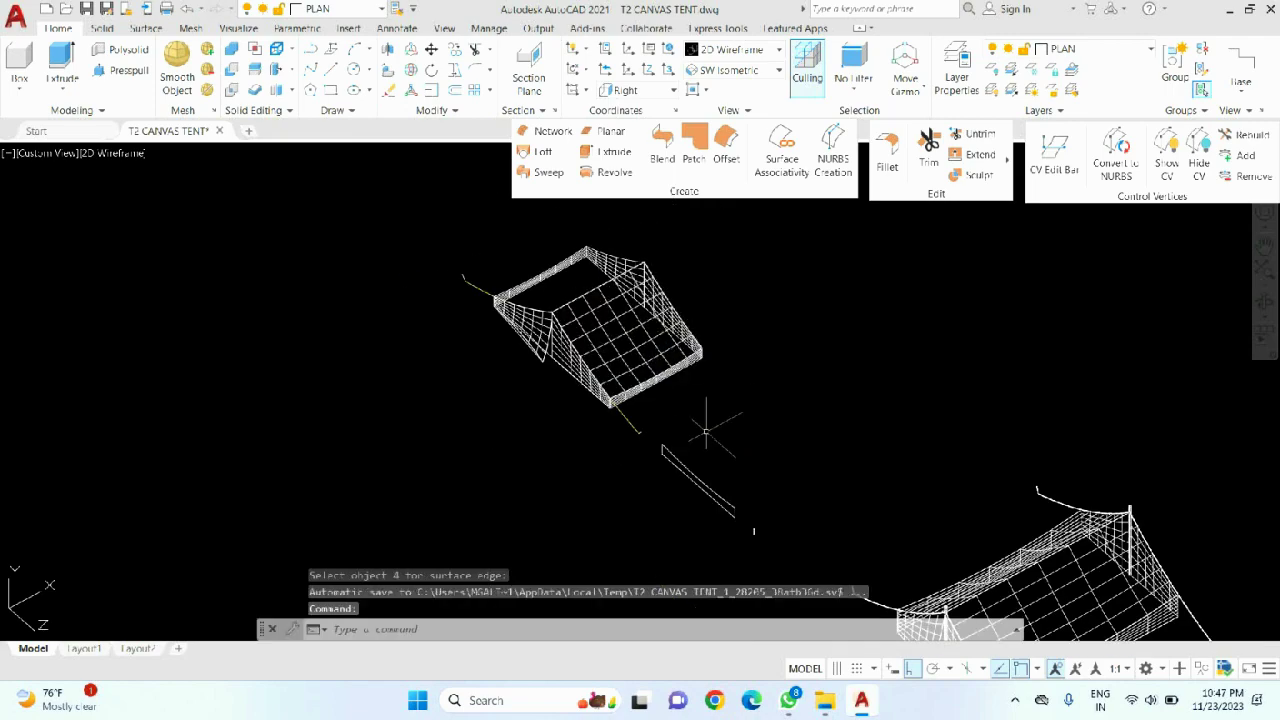
pyautogui.keyDown('shift'); pyautogui.moveTo(706, 432); pyautogui.dragTo(671, 396, button='middle'); pyautogui.keyUp('shift')
pyautogui.scroll(3, 727, 414)
pyautogui.scroll(-3, 727, 414)
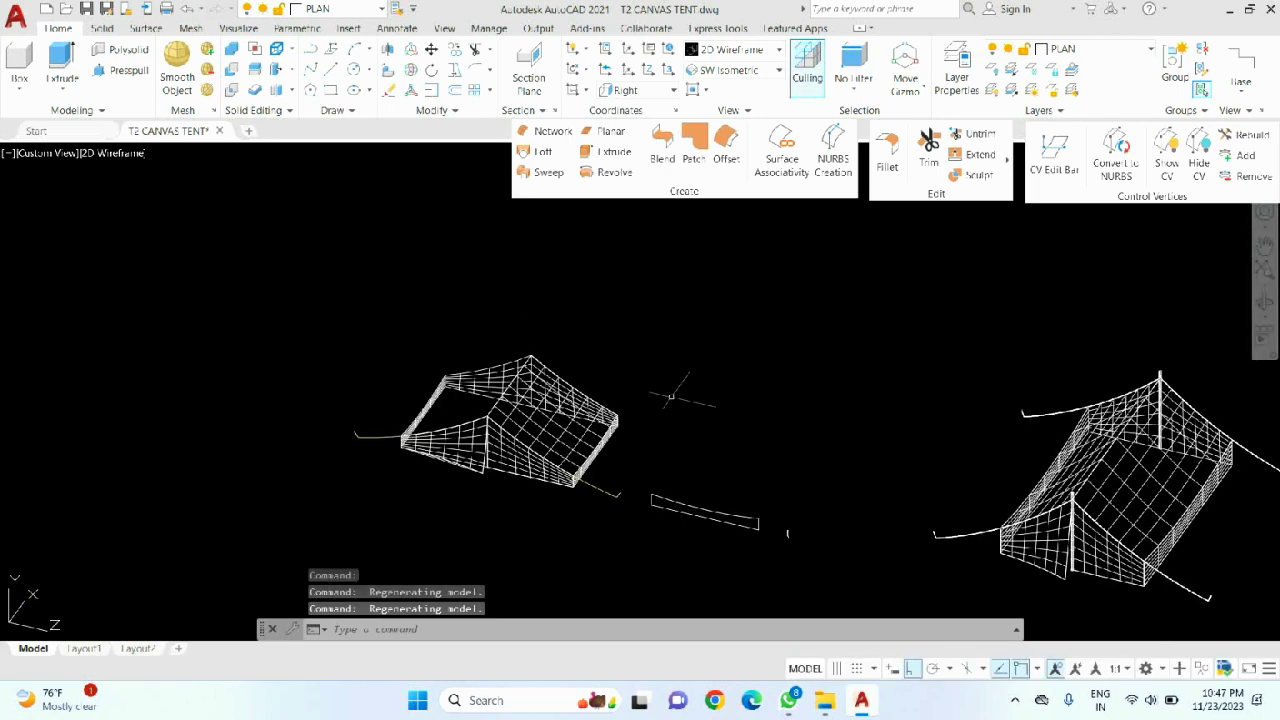
pyautogui.write('mi')
pyautogui.press('Return')
pyautogui.click(562, 422)
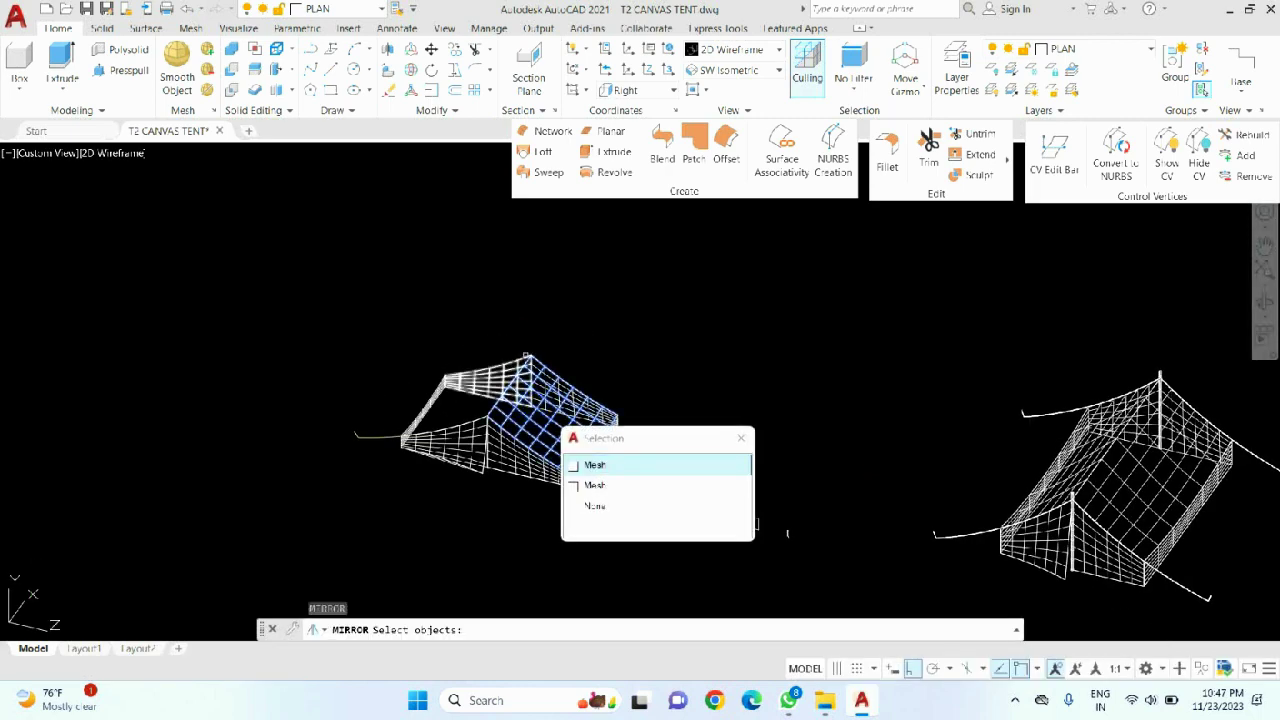
pyautogui.click(592, 463)
pyautogui.scroll(4, 545, 336)
pyautogui.press('Return')
pyautogui.scroll(6, 520, 500)
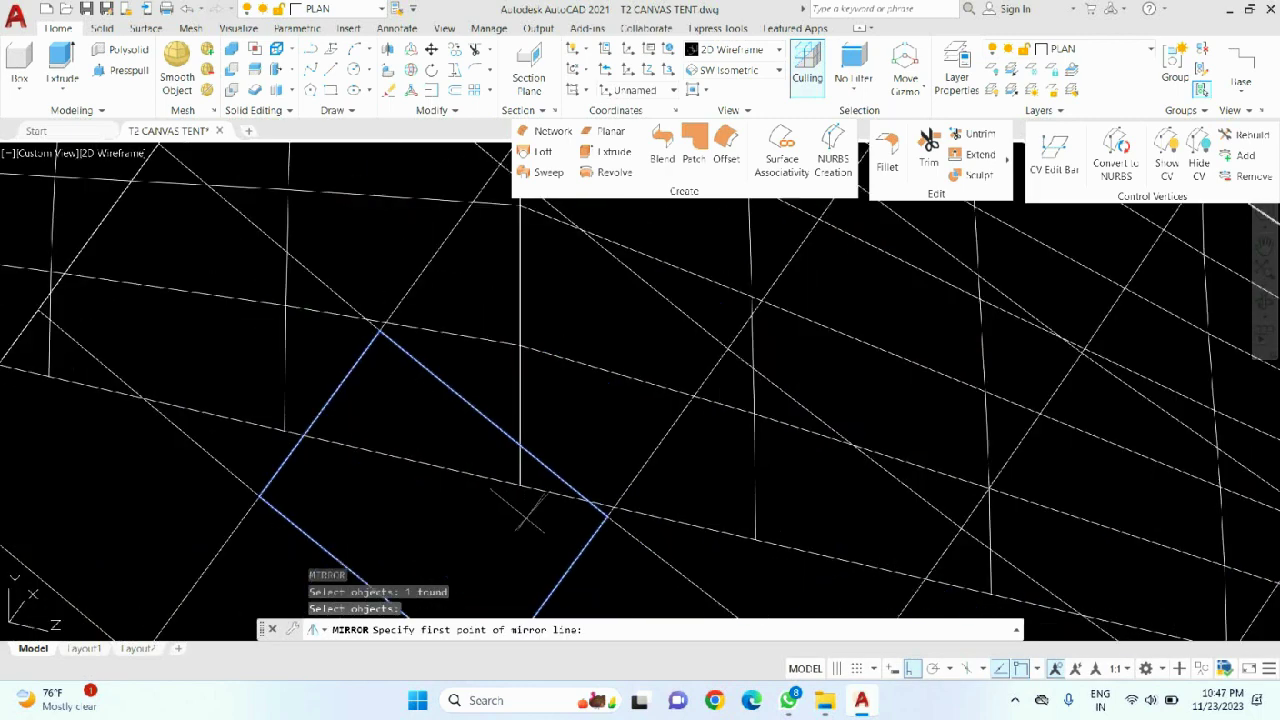
pyautogui.scroll(-6, 518, 482)
pyautogui.keyDown('shift'); pyautogui.moveTo(560, 470); pyautogui.dragTo(600, 480, button='middle'); pyautogui.keyUp('shift')
pyautogui.scroll(5, 622, 484)
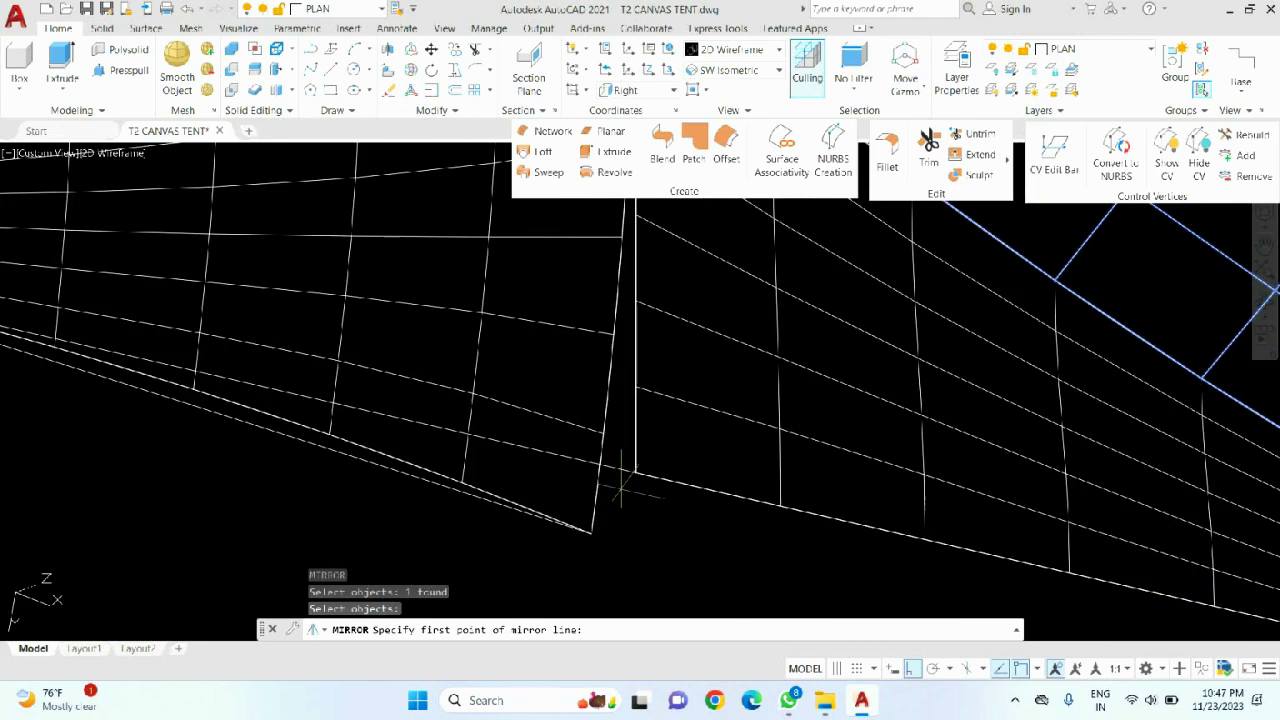
pyautogui.scroll(3, 634, 470)
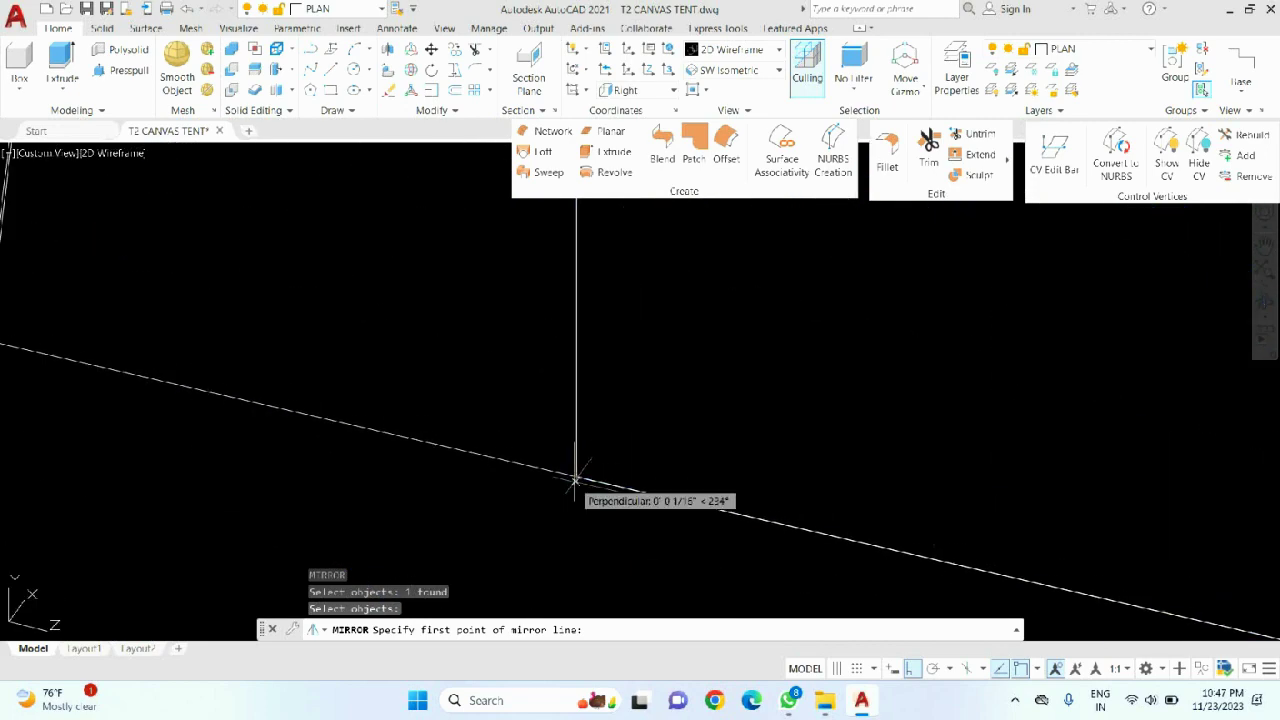
pyautogui.keyDown('shift'); pyautogui.moveTo(578, 475); pyautogui.dragTo(679, 407, button='middle'); pyautogui.keyUp('shift')
pyautogui.press('Escape')
pyautogui.scroll(-5, 679, 408)
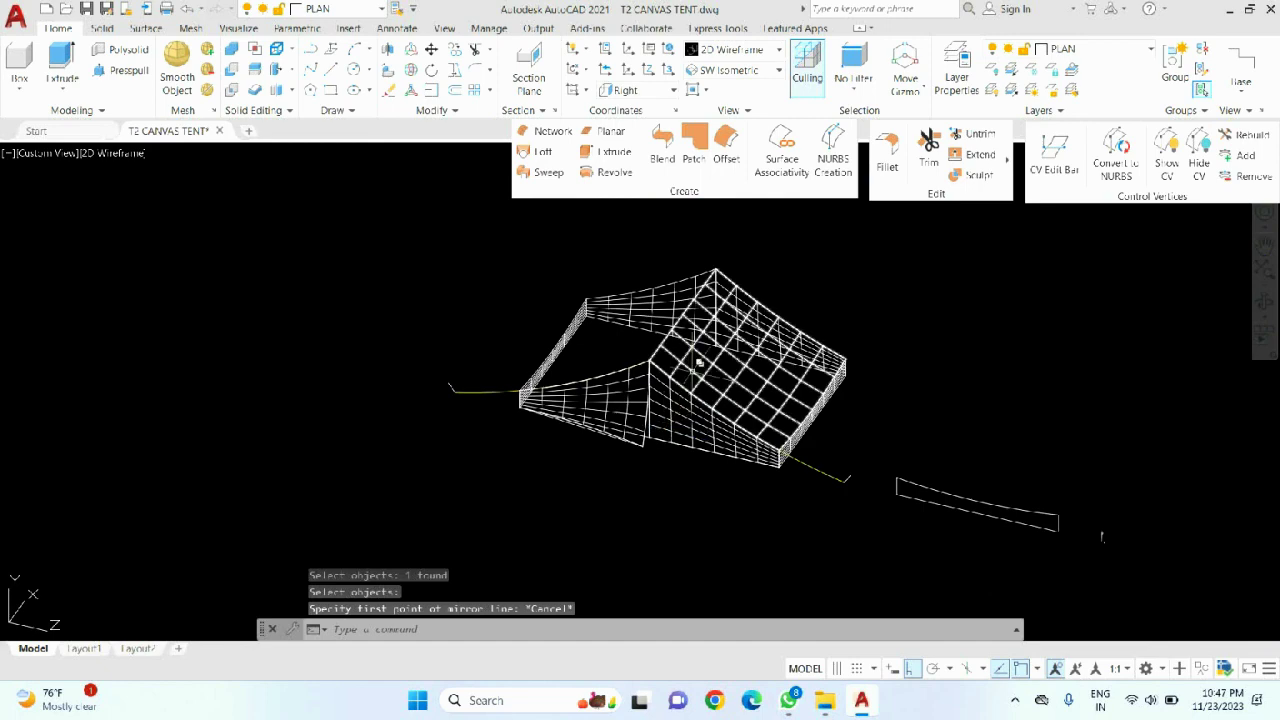
pyautogui.scroll(4, 575, 358)
pyautogui.write('mi')
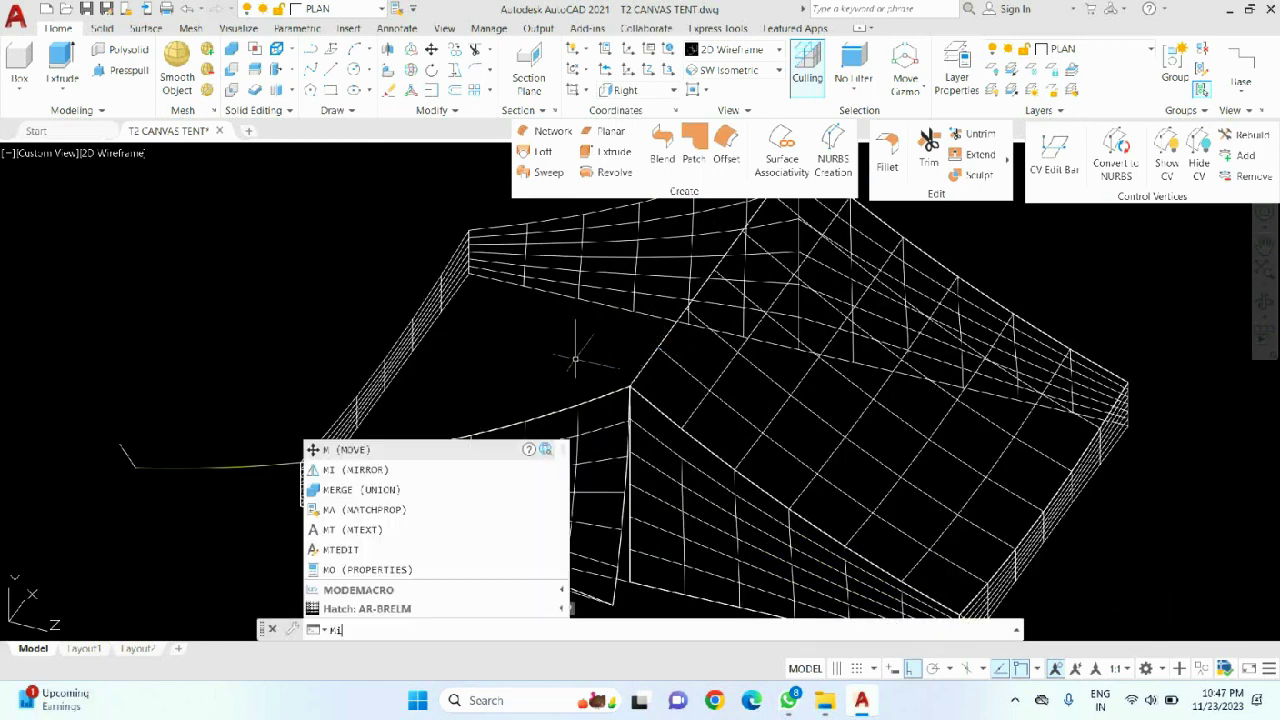
pyautogui.press('Return')
pyautogui.click(682, 366)
pyautogui.press('Return')
pyautogui.scroll(6, 630, 387)
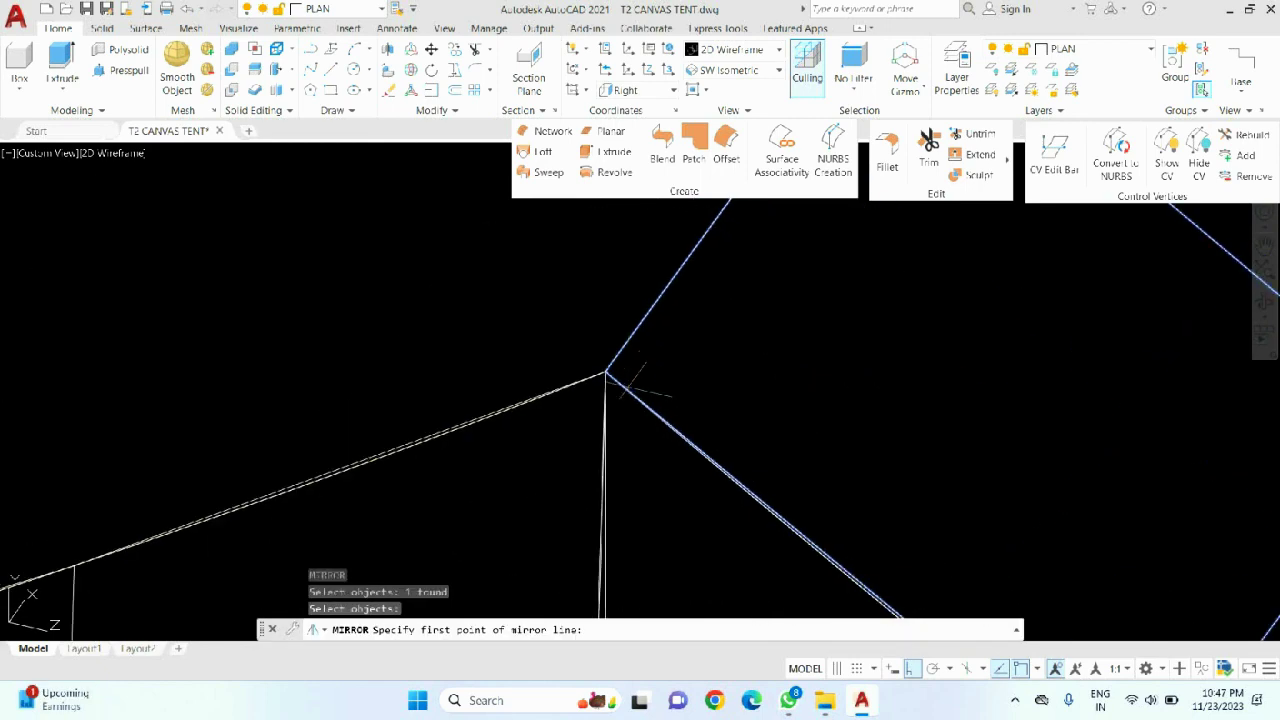
pyautogui.moveTo(563, 348); pyautogui.dragTo(487, 265, button='middle')
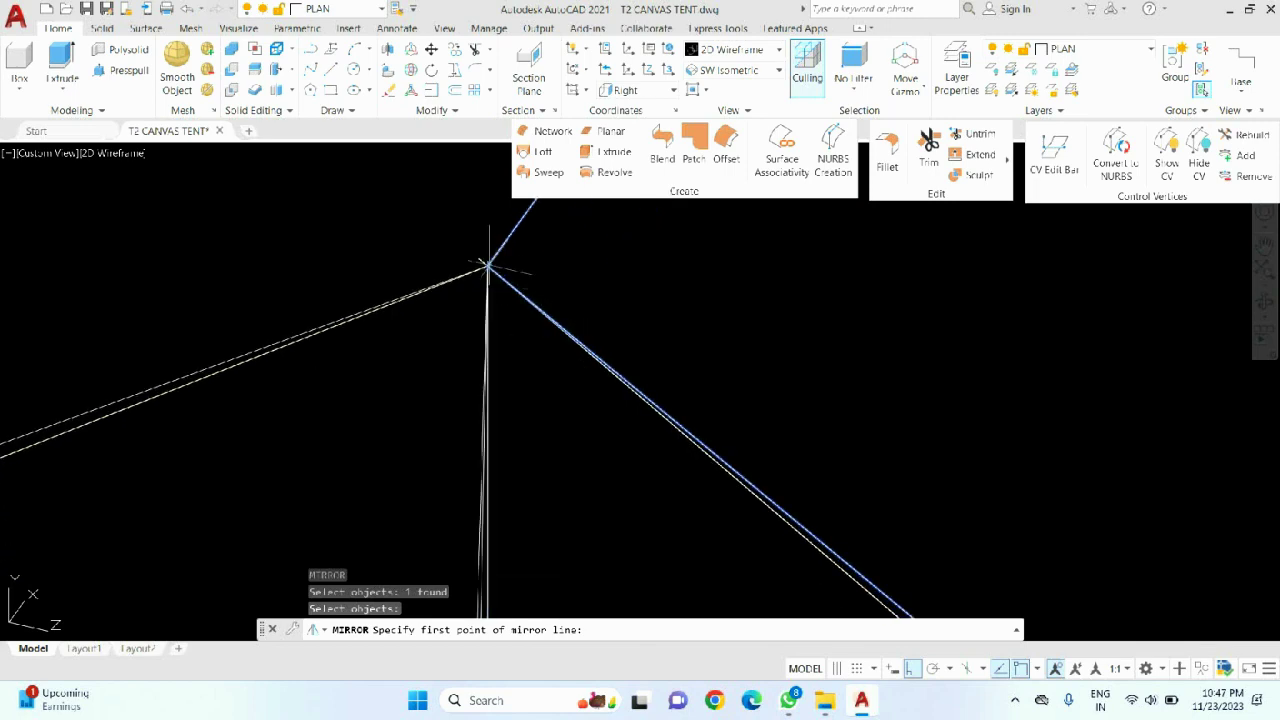
pyautogui.scroll(-6, 487, 265)
pyautogui.press('Escape')
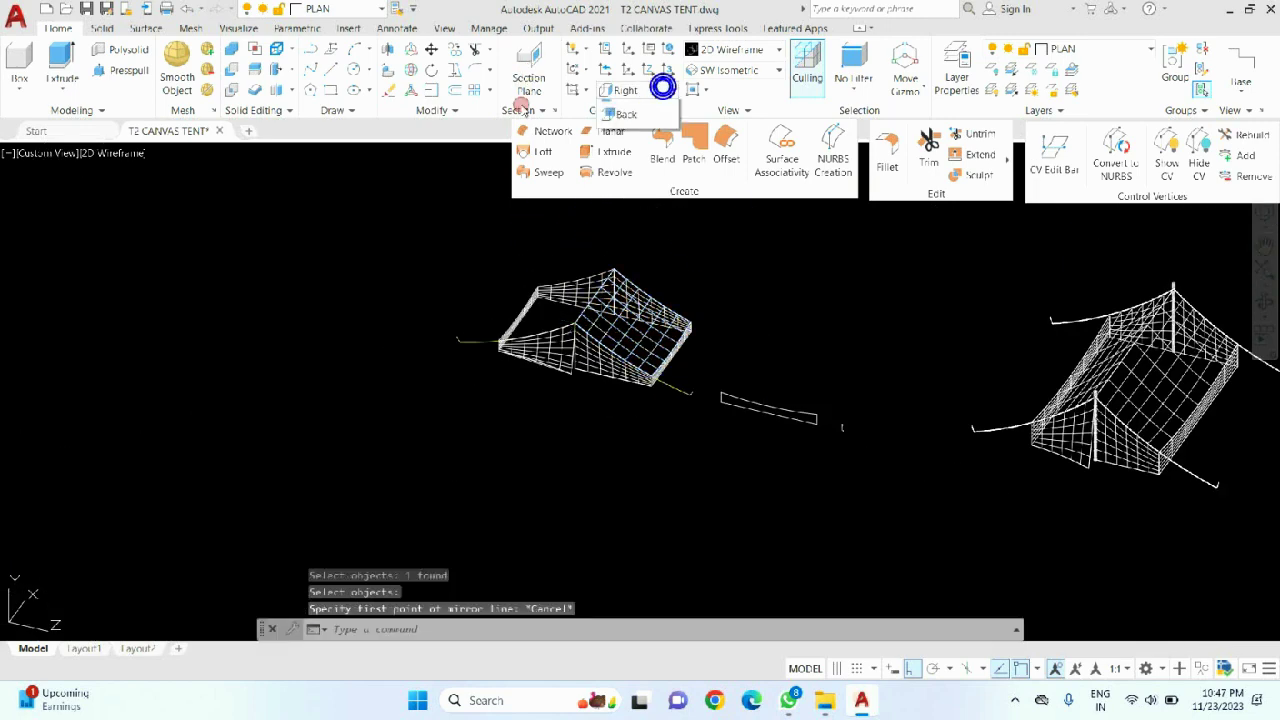
# - Set the UCS to Front and mirror the roof slope mesh about a vertical line through the front peak, keeping the source mesh
pyautogui.click(625, 172)
pyautogui.scroll(5, 520, 313)
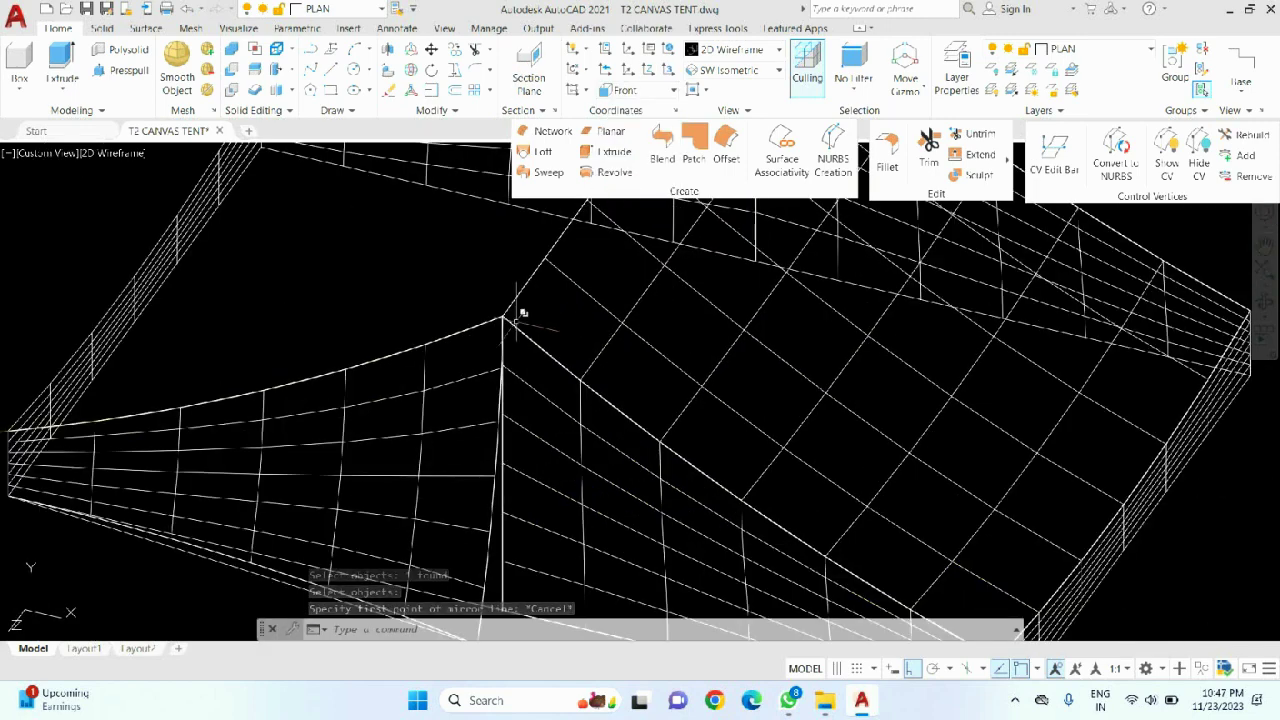
pyautogui.write('mi')
pyautogui.press('Return')
pyautogui.click(512, 305)
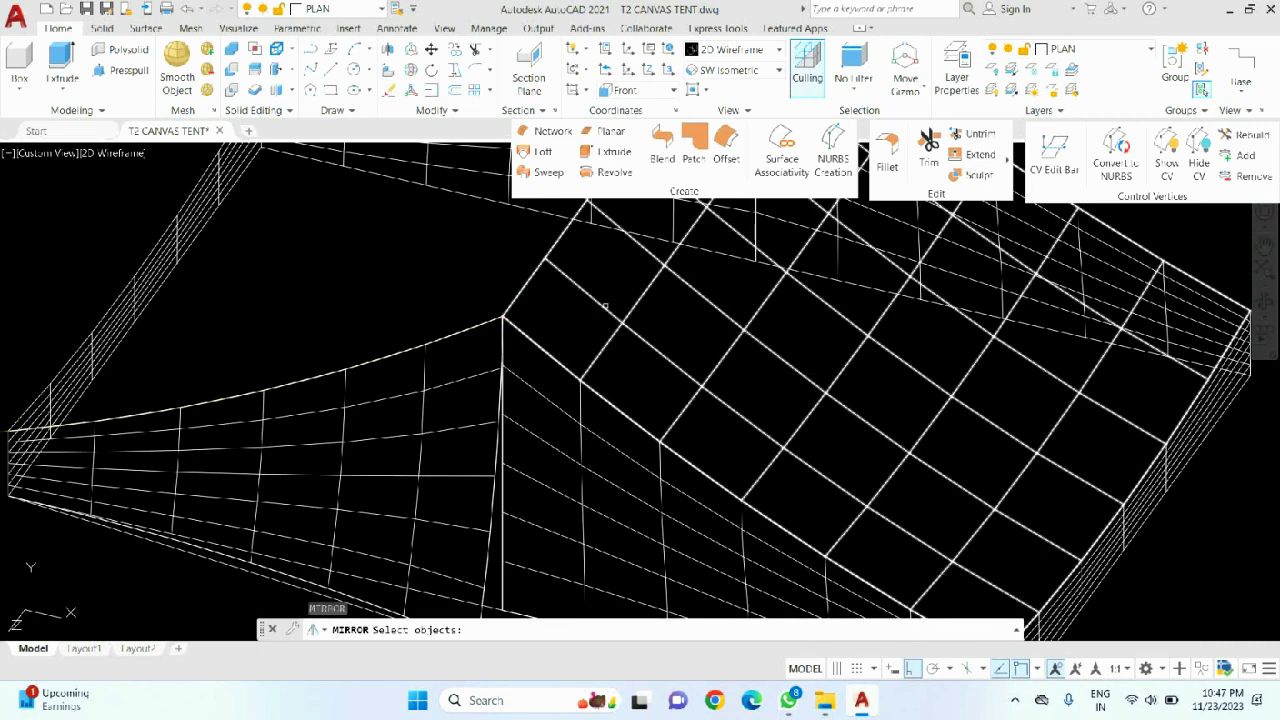
pyautogui.press('Return')
pyautogui.click(505, 317)
pyautogui.scroll(-5, 505, 317)
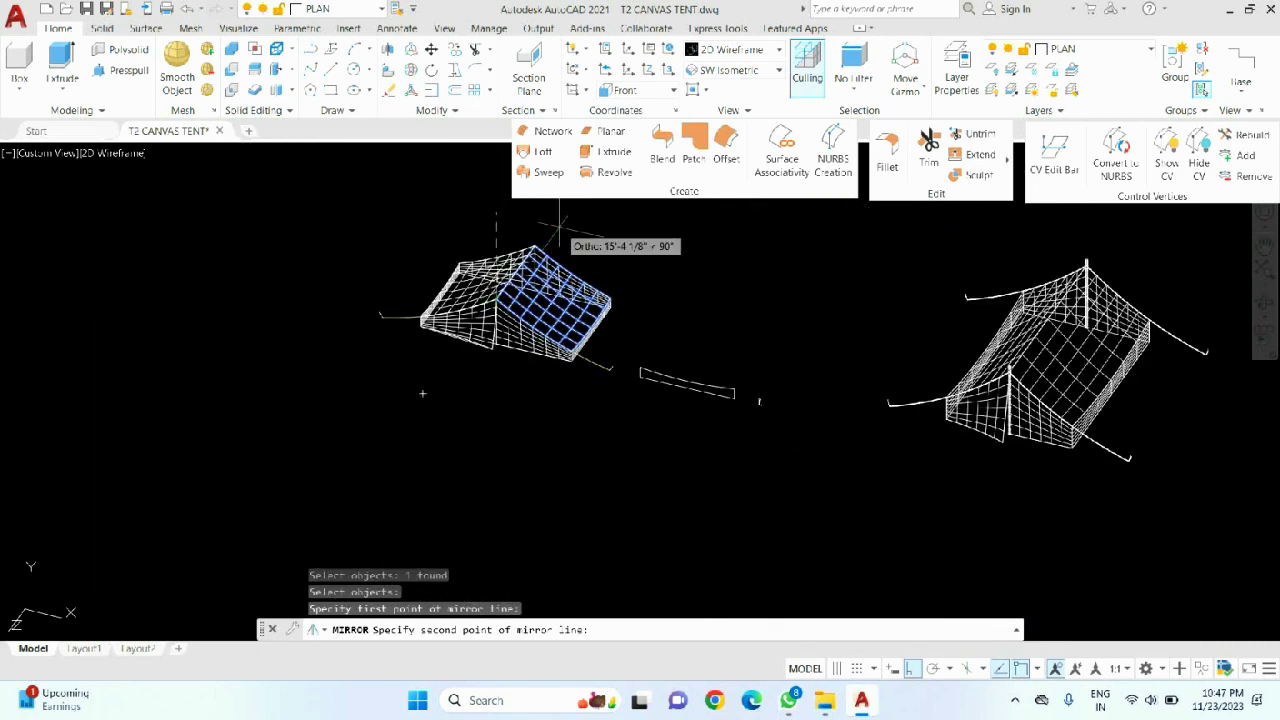
pyautogui.click(559, 228)
pyautogui.press('Return')
# - Display the model in the Conceptual visual style, examine the tent's roof and walls from several angles, and return to 2D Wireframe
pyautogui.moveTo(544, 446)
pyautogui.mouseDown(button='middle')
pyautogui.moveTo(581, 484)
pyautogui.moveTo(683, 420)
pyautogui.moveTo(690, 440)
pyautogui.mouseUp(button='middle')
pyautogui.click(732, 49)
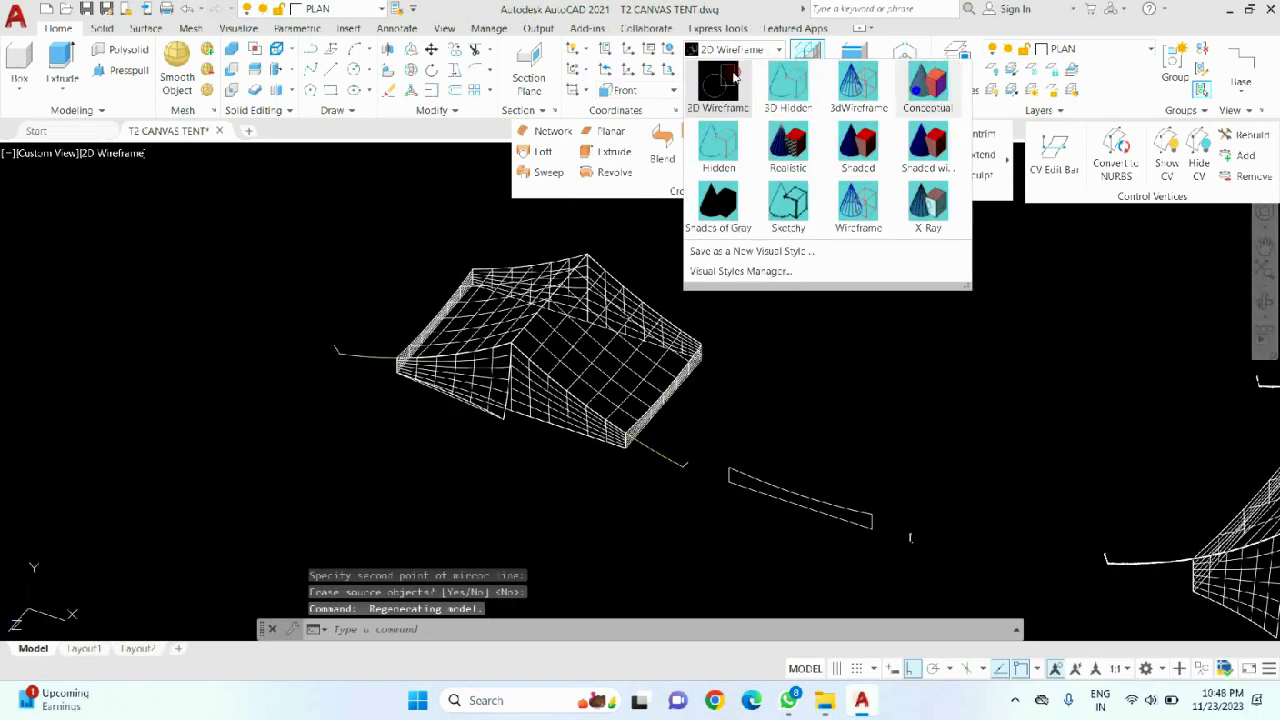
pyautogui.click(789, 80)
pyautogui.moveTo(688, 410)
pyautogui.keyDown('shift'); pyautogui.mouseDown(button='middle')
pyautogui.moveTo(543, 323)
pyautogui.moveTo(509, 277)
pyautogui.moveTo(494, 280)
pyautogui.moveTo(689, 413)
pyautogui.mouseUp(button='middle'); pyautogui.keyUp('shift')
pyautogui.scroll(3, 689, 413)
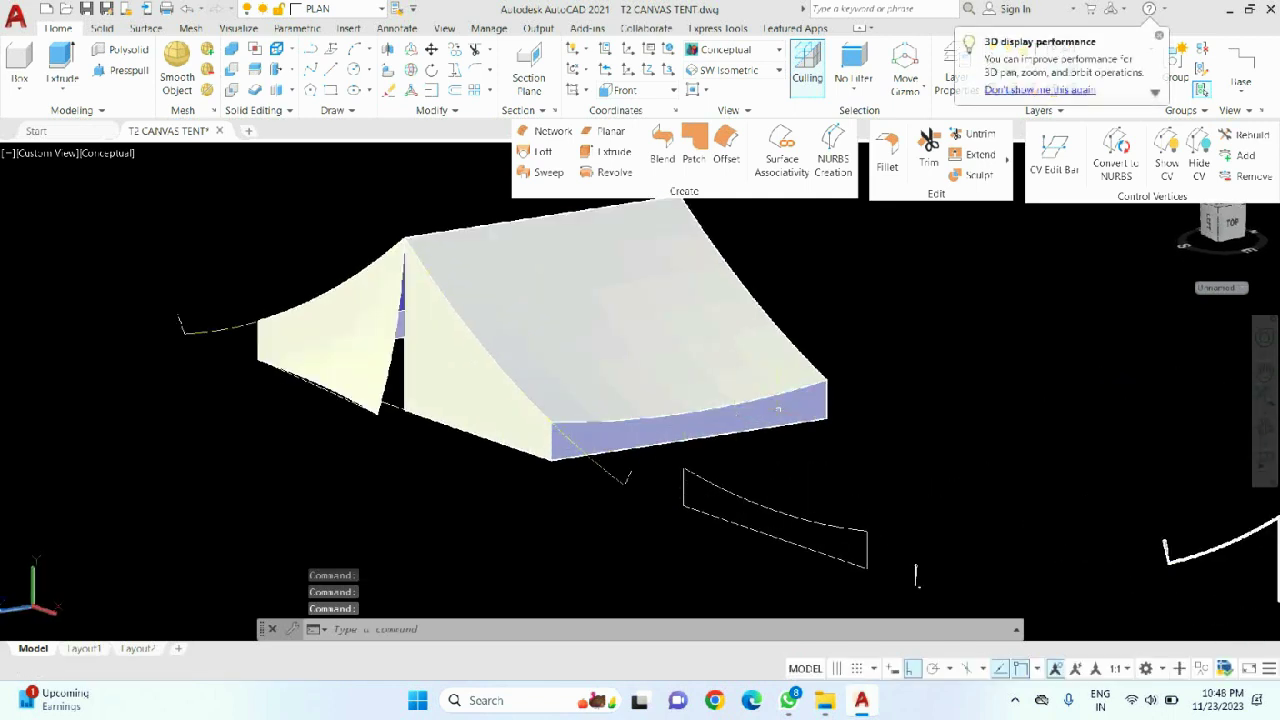
pyautogui.scroll(-2, 573, 428)
pyautogui.keyDown('shift'); pyautogui.moveTo(540, 445); pyautogui.dragTo(480, 390, button='middle'); pyautogui.keyUp('shift')
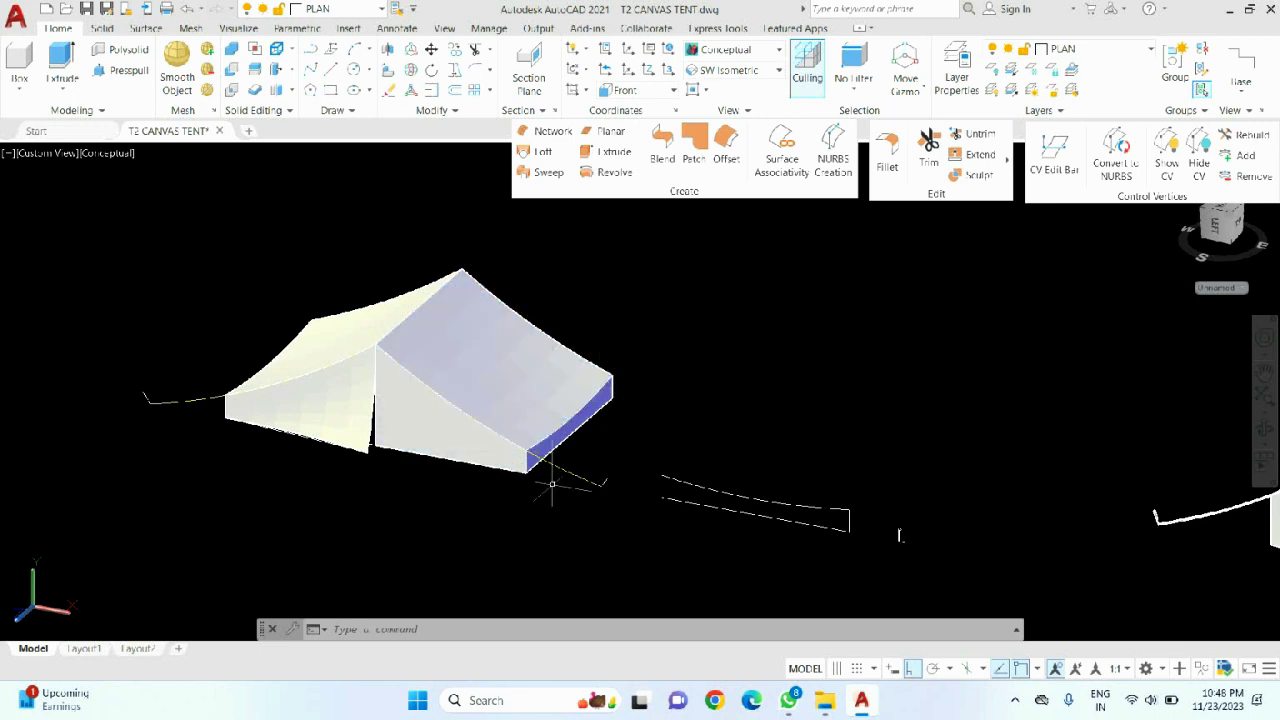
pyautogui.scroll(3, 384, 445)
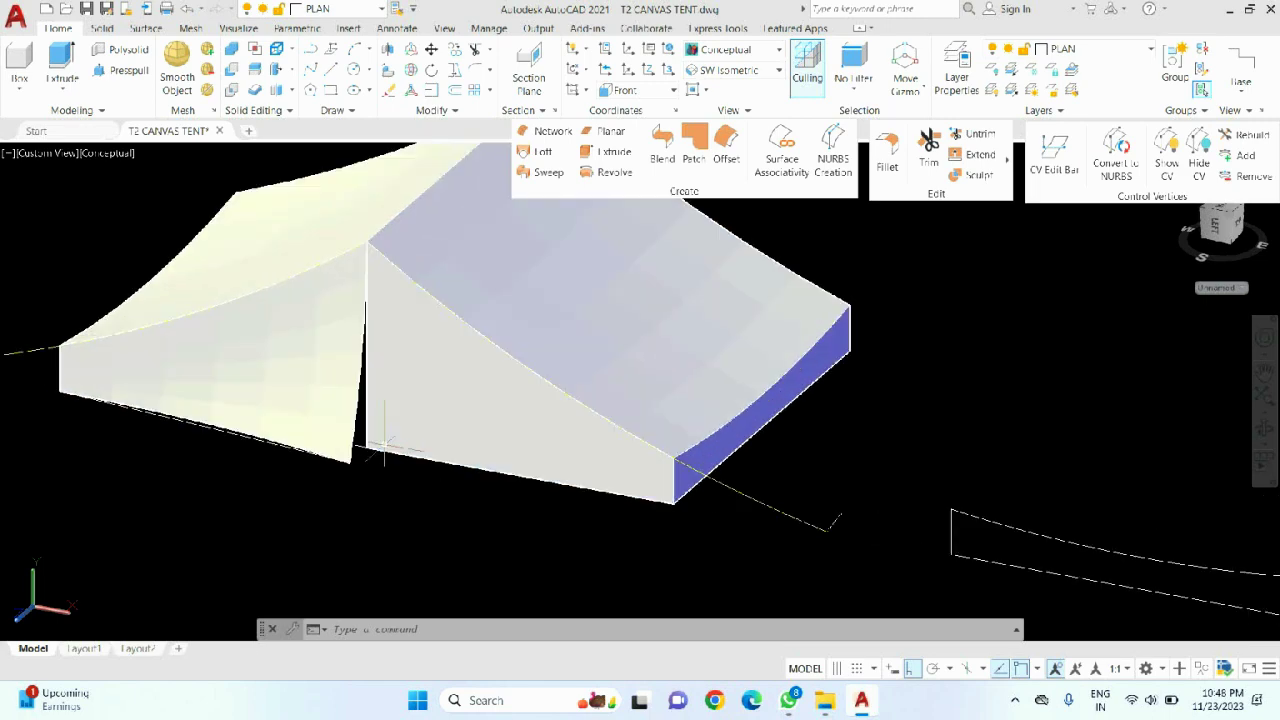
pyautogui.scroll(-2, 422, 480)
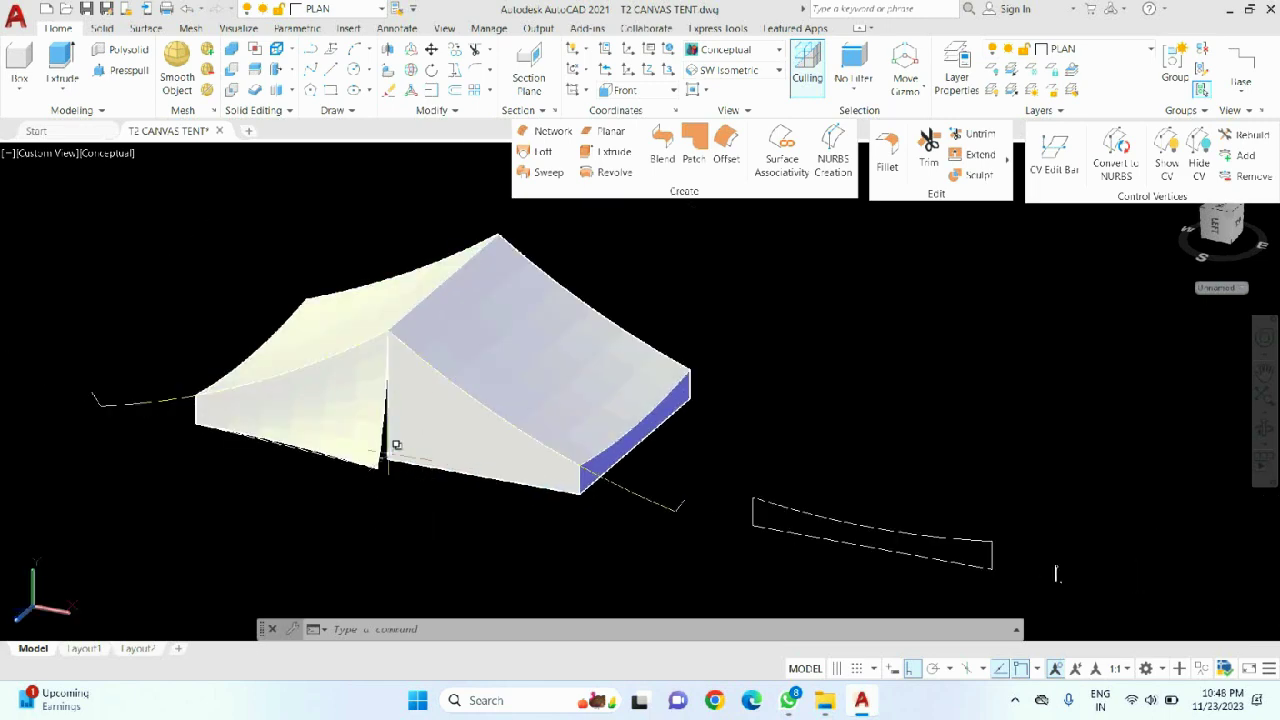
pyautogui.scroll(3, 396, 446)
pyautogui.click(749, 49)
pyautogui.click(729, 80)
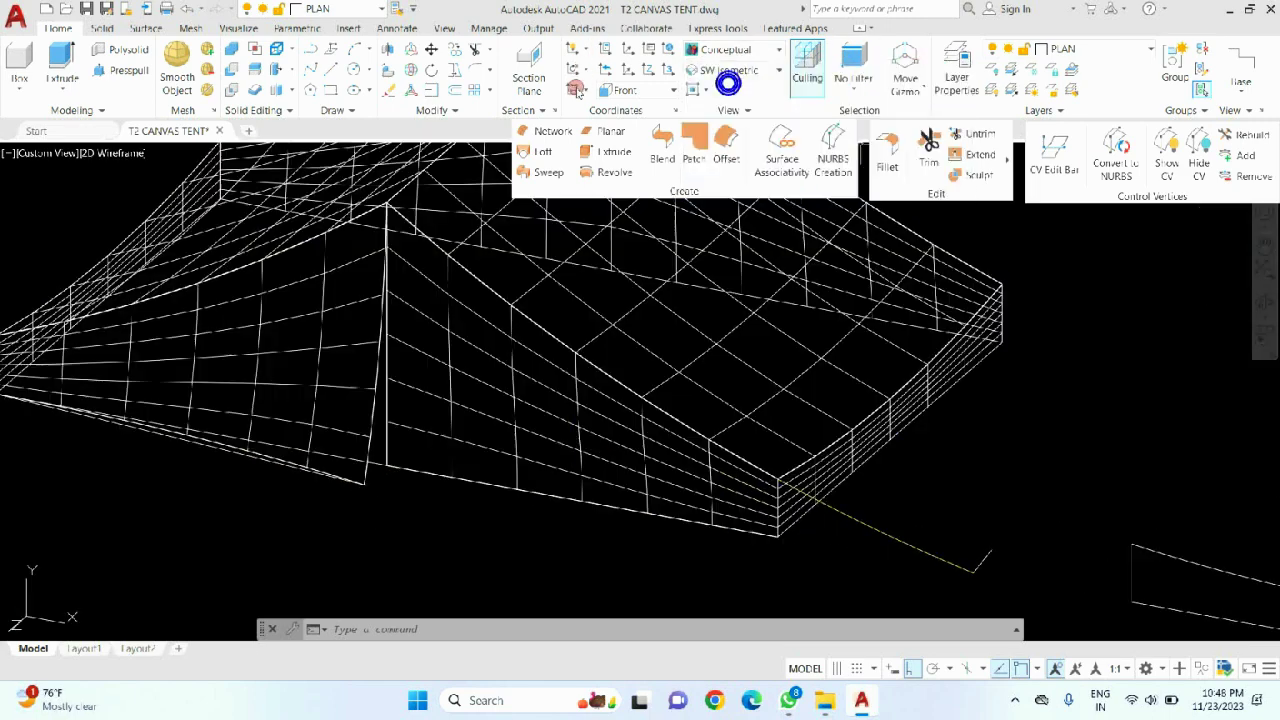
# - Set the UCS to Top for drawing a circle at the foot of the front opening
pyautogui.moveTo(414, 465); pyautogui.dragTo(449, 465, button='middle')
pyautogui.keyDown('shift'); pyautogui.moveTo(275, 347); pyautogui.dragTo(351, 377, button='middle'); pyautogui.keyUp('shift')
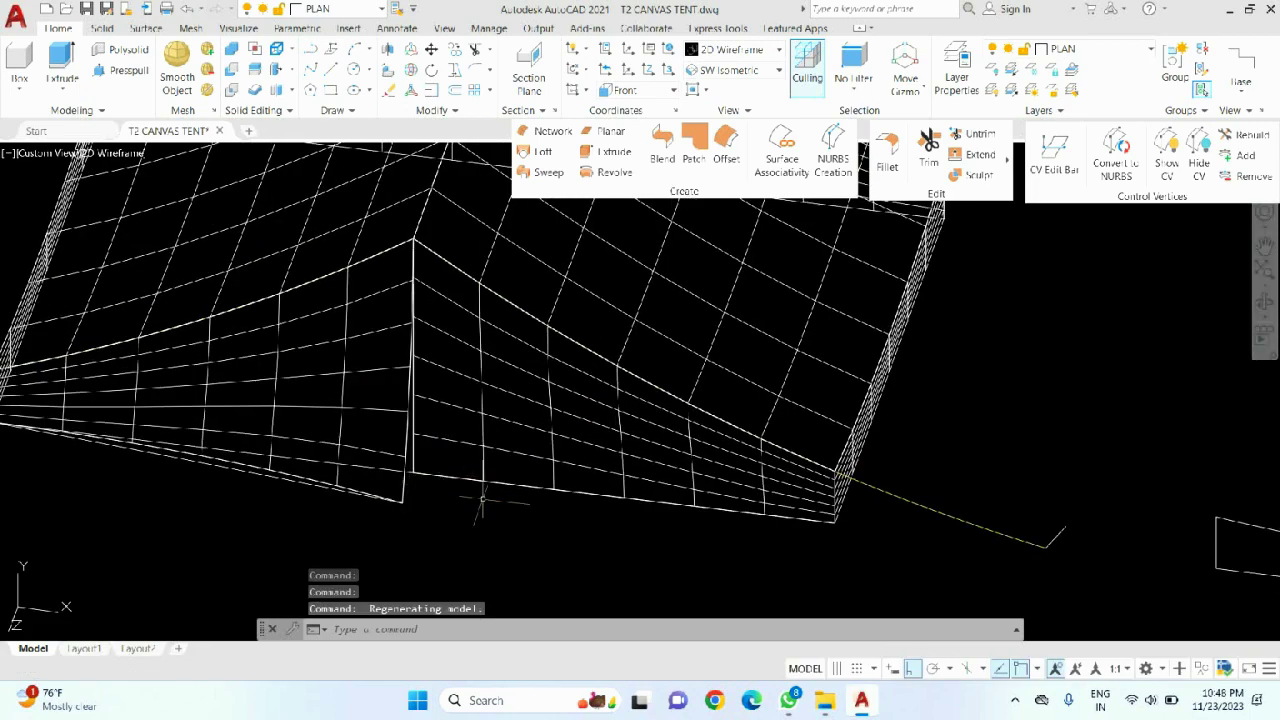
pyautogui.moveTo(483, 493); pyautogui.dragTo(443, 462, button='middle')
pyautogui.click(354, 69)
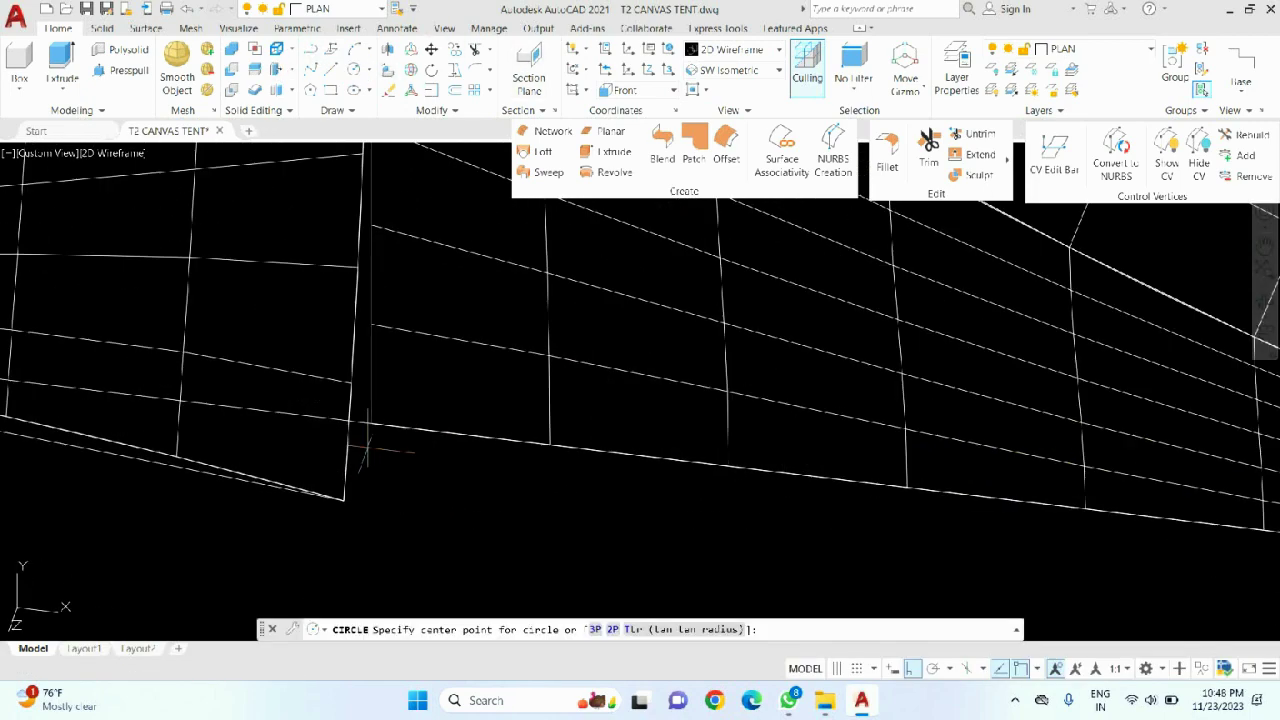
pyautogui.scroll(2, 372, 400)
pyautogui.click(640, 90)
pyautogui.click(622, 131)
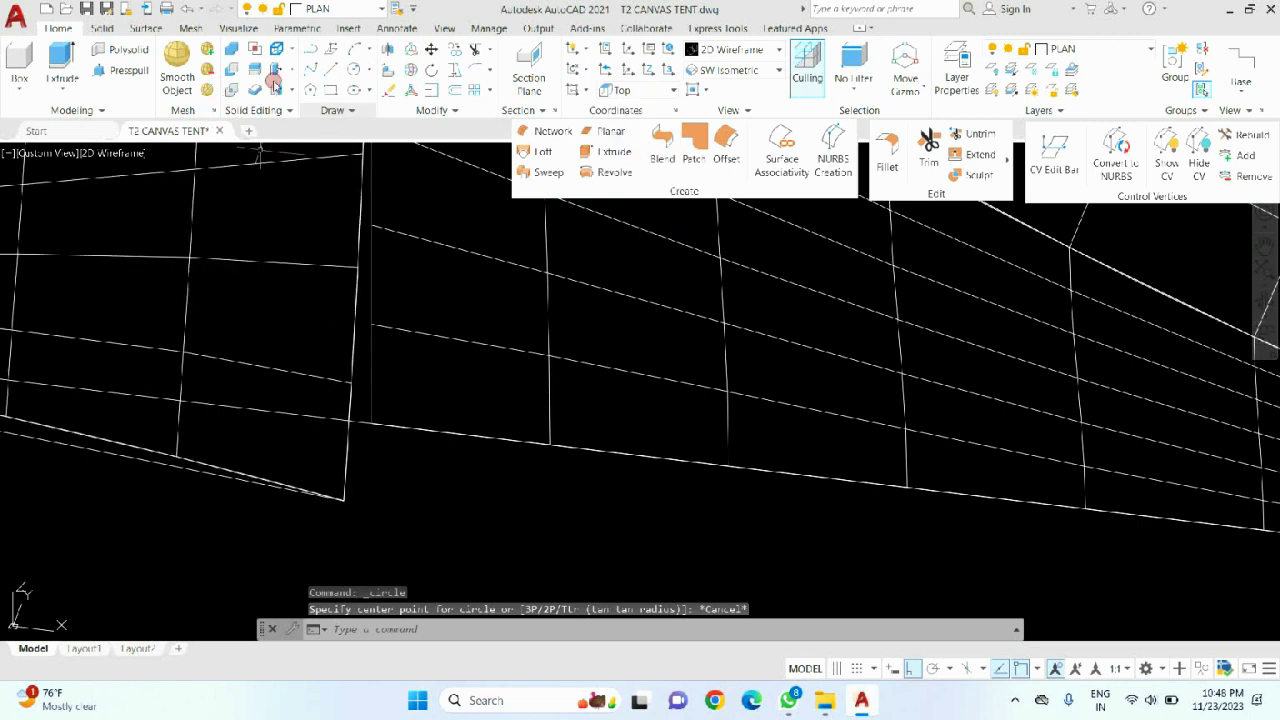
# - Draw a circle of 1.5" radius at the straight front mesh's lower inner corner and erase it
pyautogui.click(372, 423)
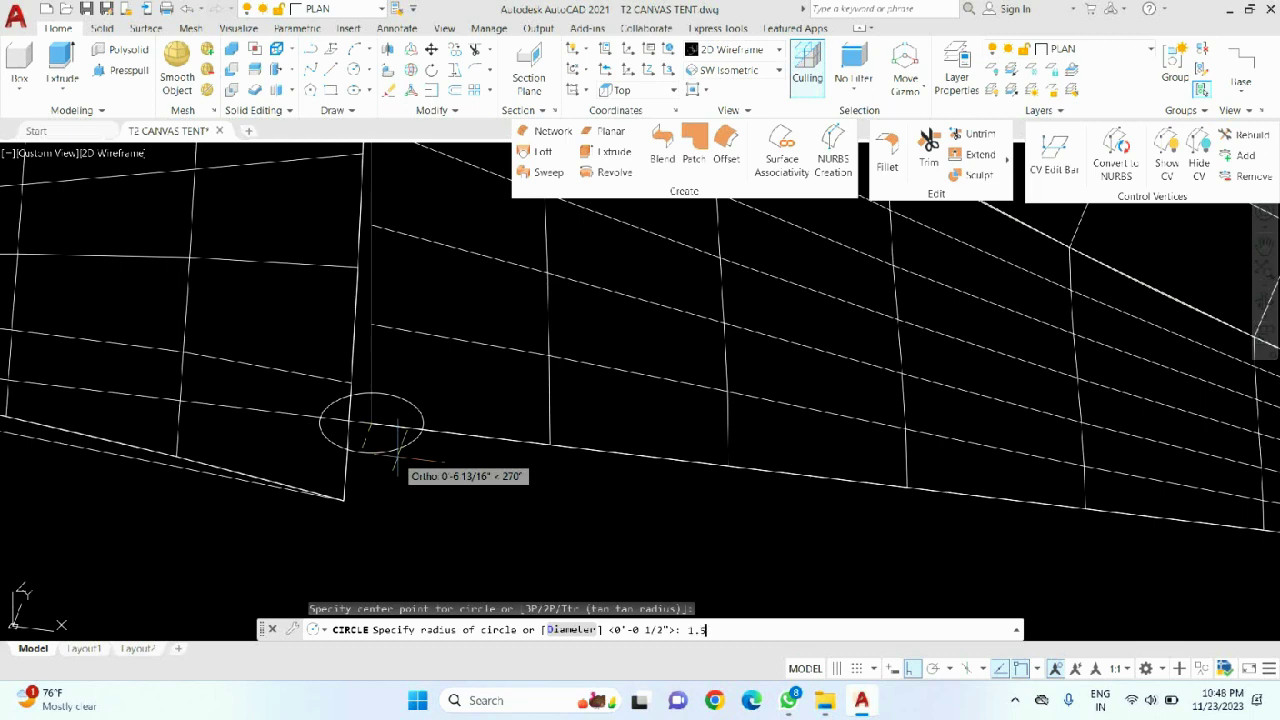
pyautogui.write('1.5"')
pyautogui.press('Return')
pyautogui.scroll(-5, 380, 435)
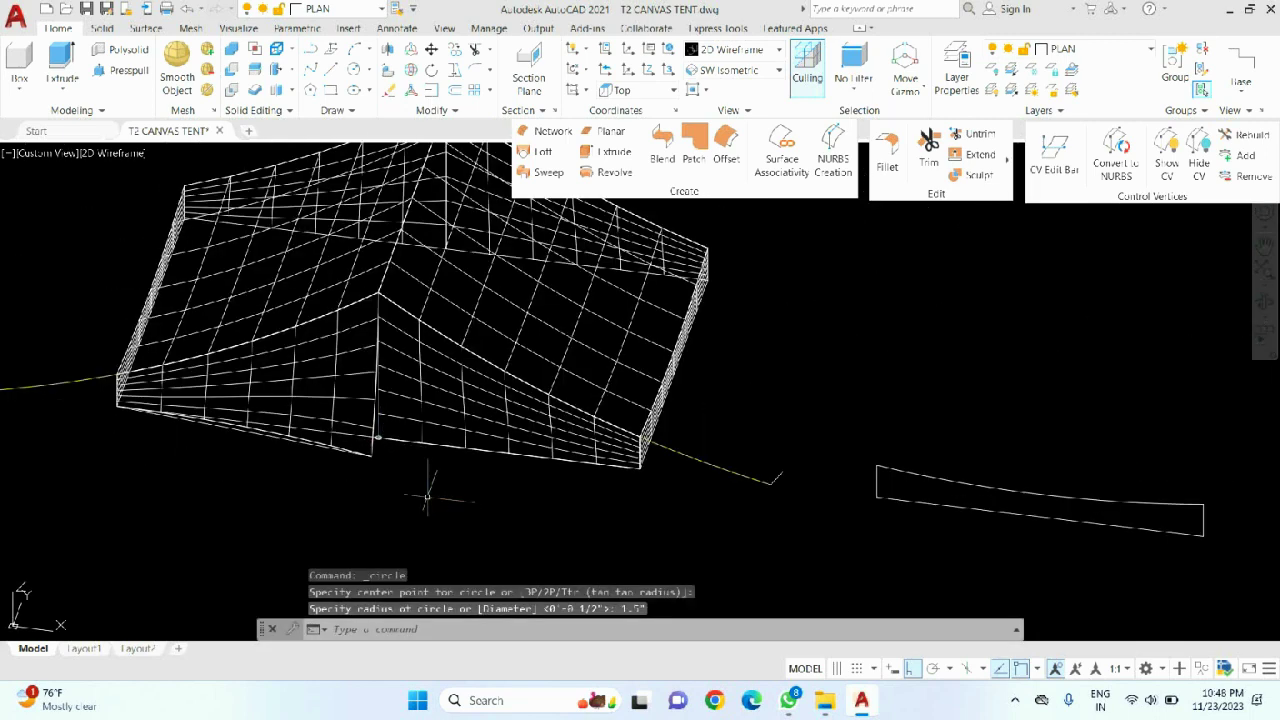
pyautogui.scroll(5, 372, 435)
pyautogui.scroll(-5, 368, 440)
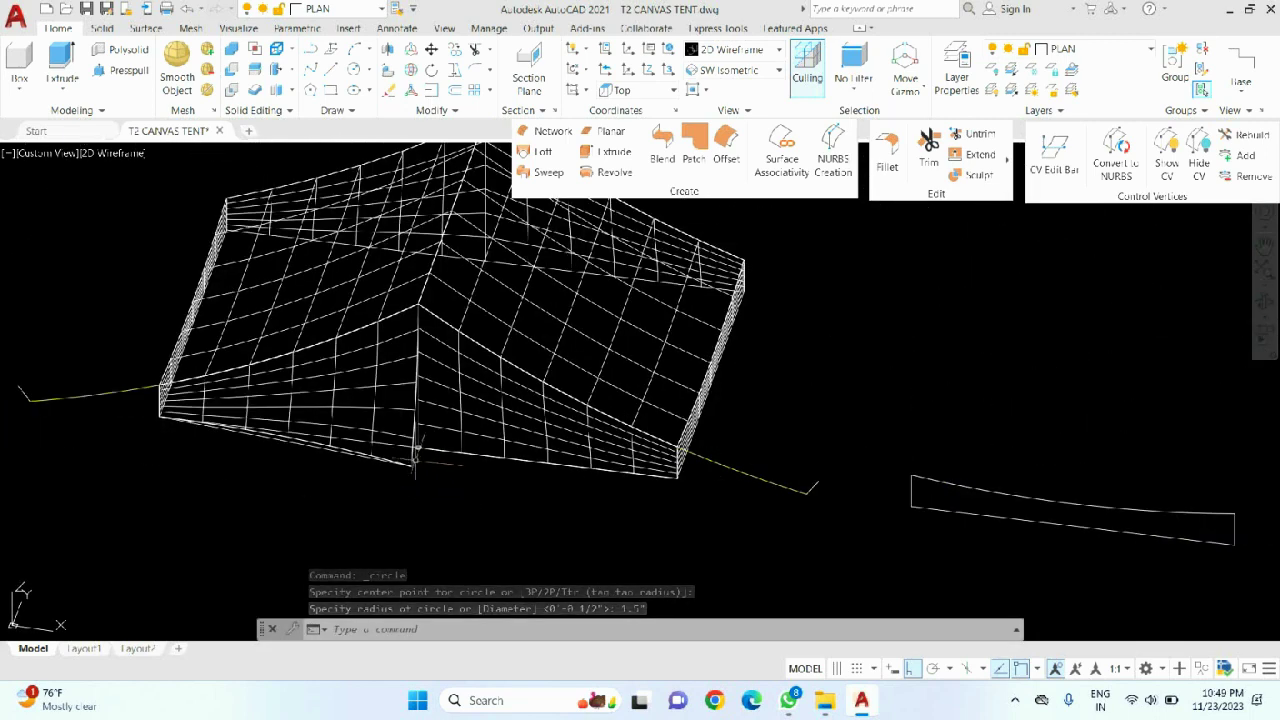
pyautogui.scroll(5, 412, 428)
pyautogui.click(412, 413)
pyautogui.press('Delete')
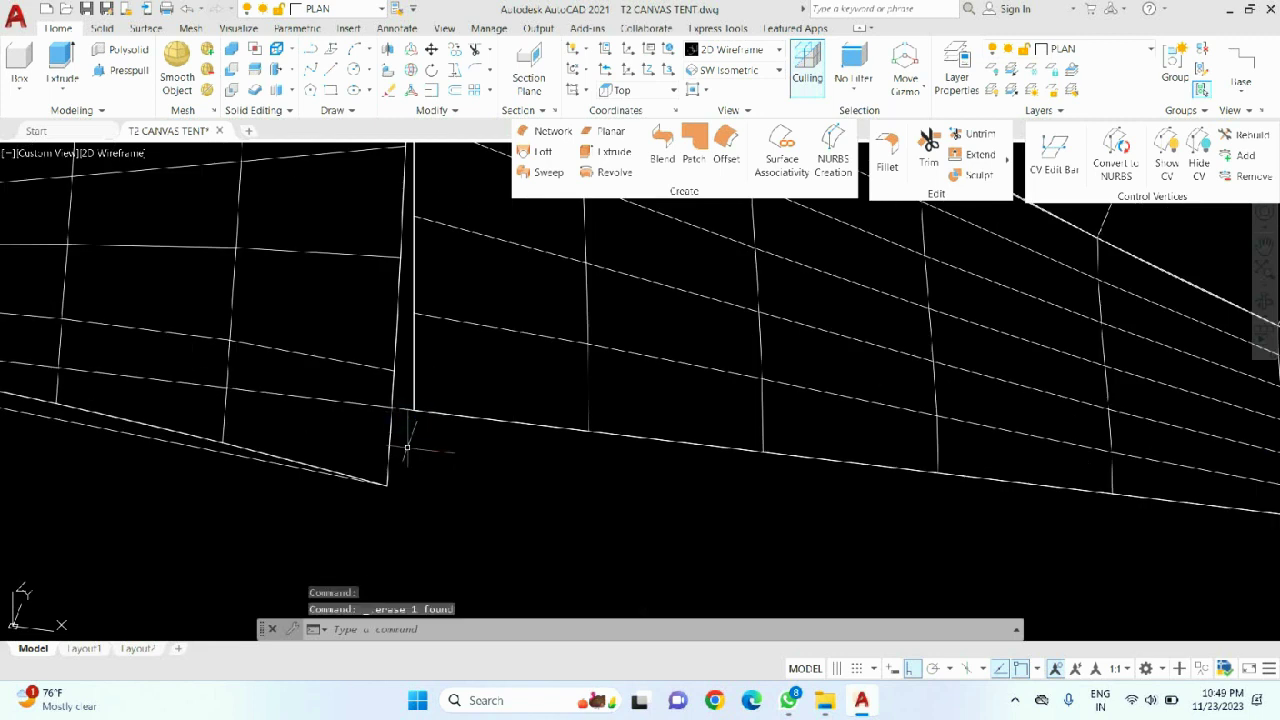
# - Draw a circle of 2" radius centred on the straight front mesh's lower inner corner
pyautogui.click(353, 69)
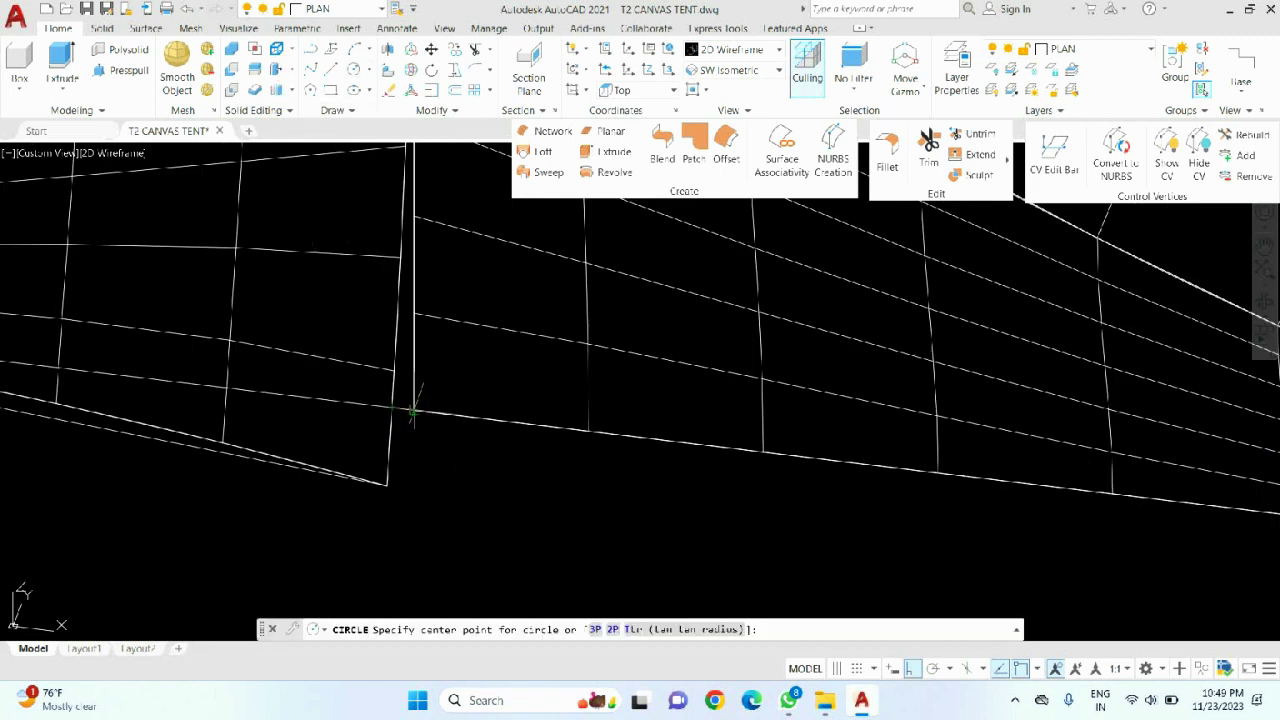
pyautogui.click(412, 411)
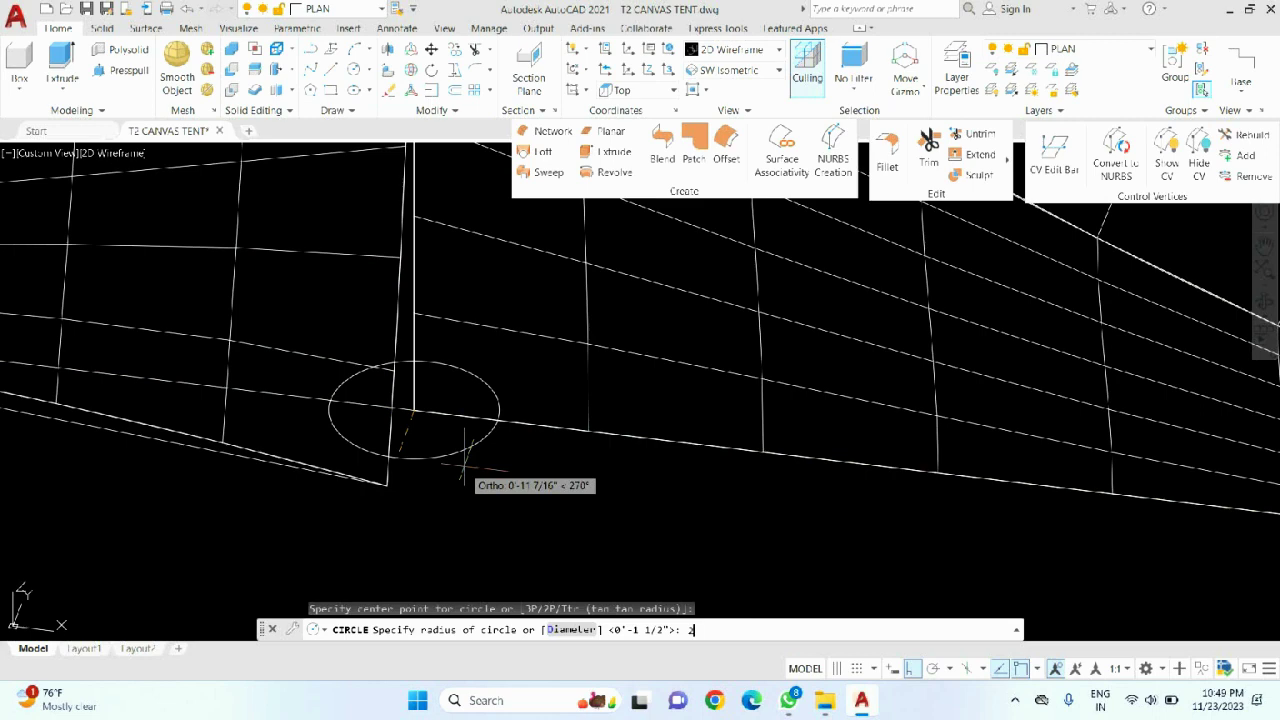
pyautogui.write('2')
pyautogui.press('Return')
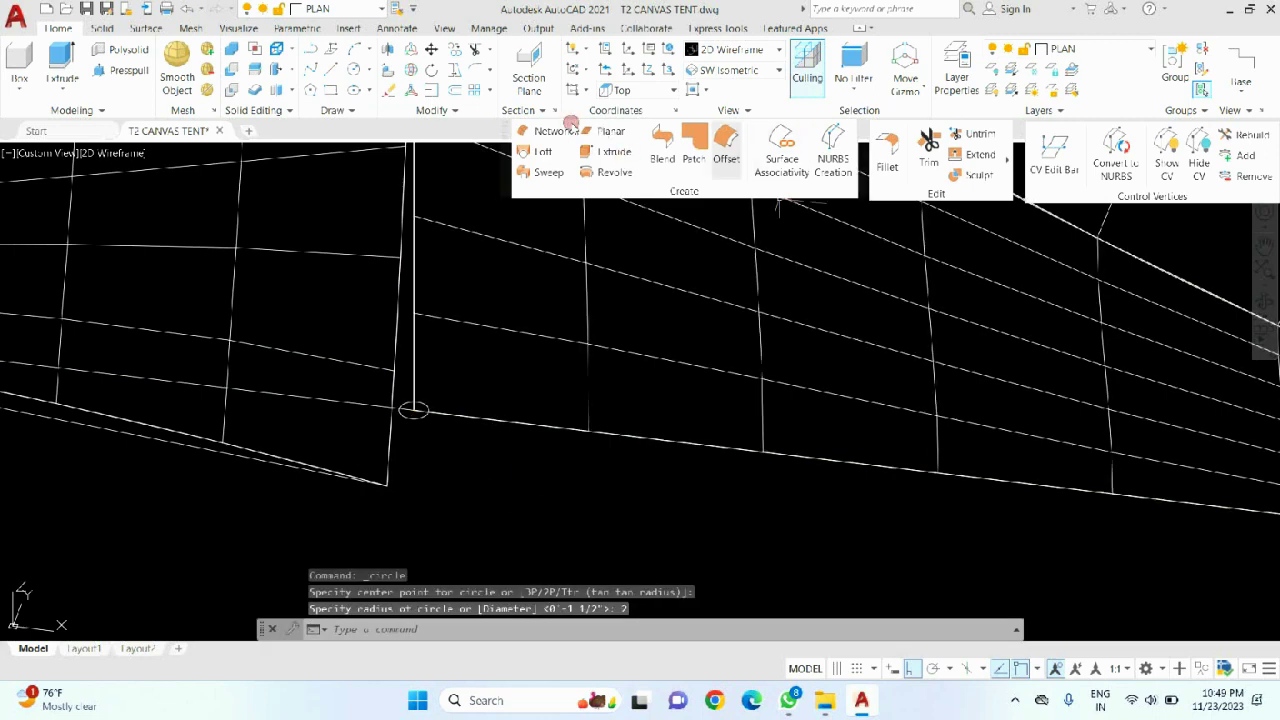
# - Extrude the circle at the foot of the front opening as a surface to a height of 8'
pyautogui.click(614, 151)
pyautogui.click(414, 412)
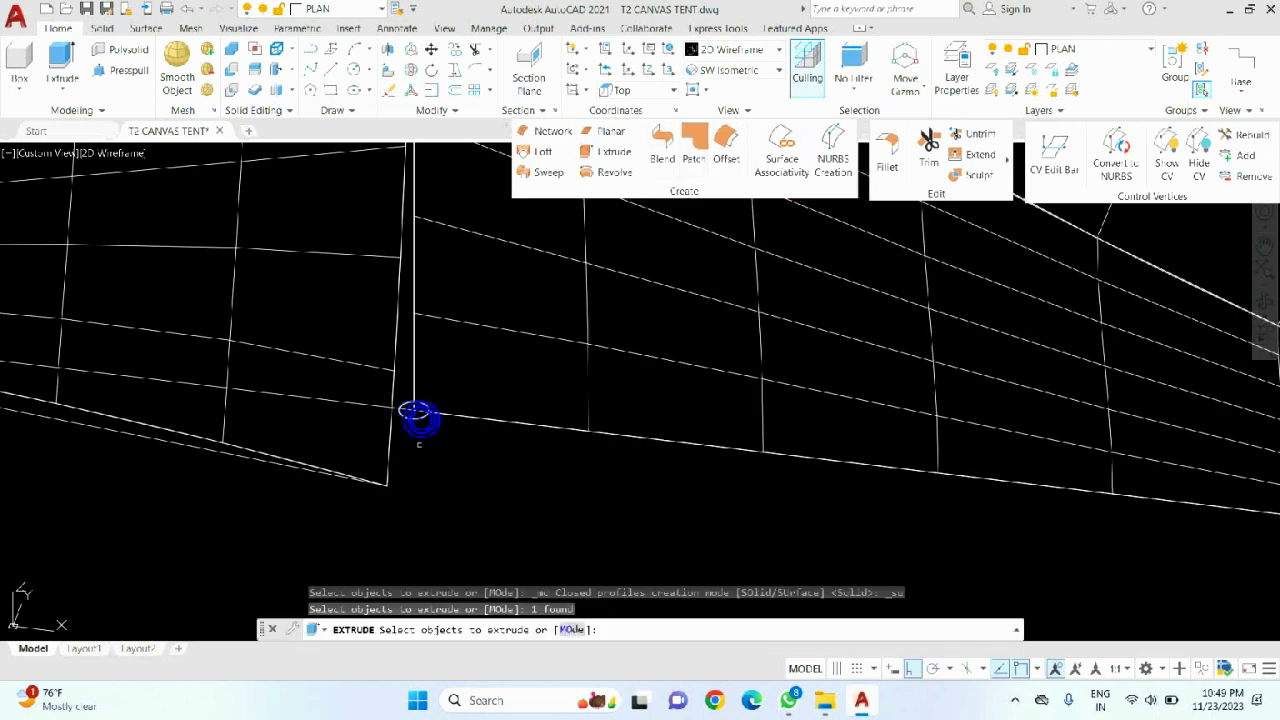
pyautogui.scroll(-5, 414, 420)
pyautogui.press('Return')
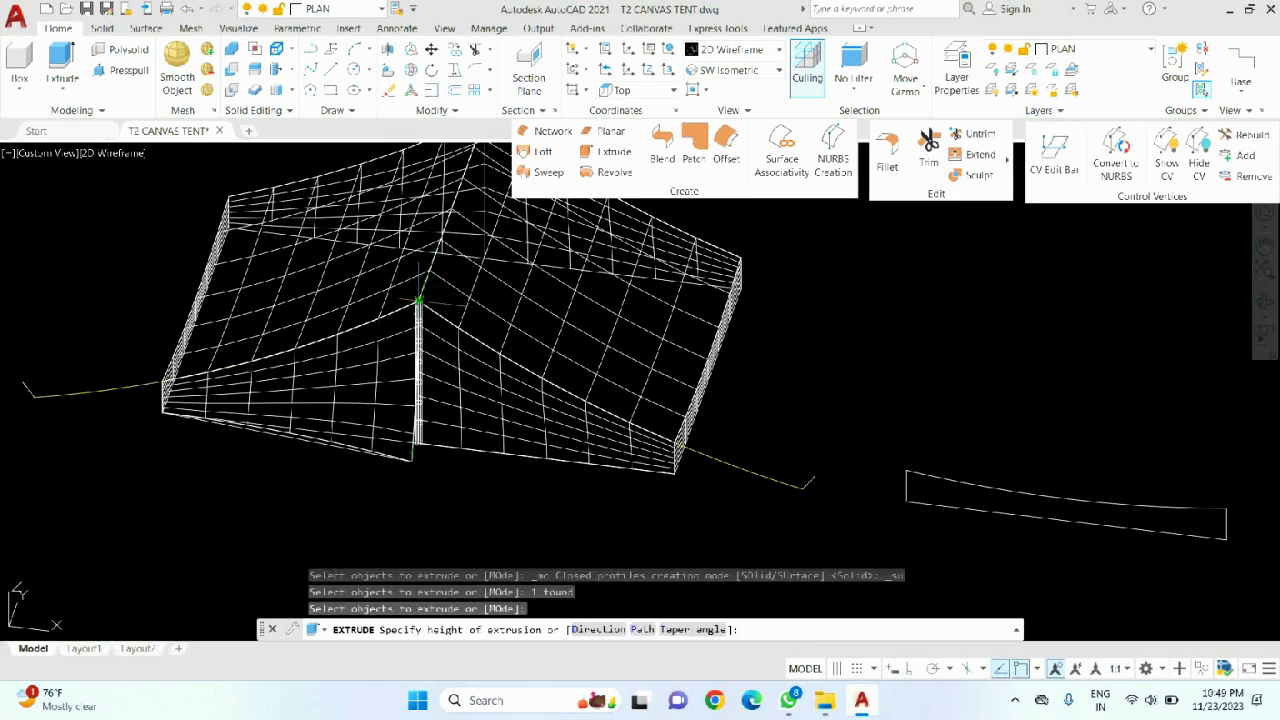
pyautogui.scroll(5, 421, 300)
pyautogui.scroll(-6, 421, 306)
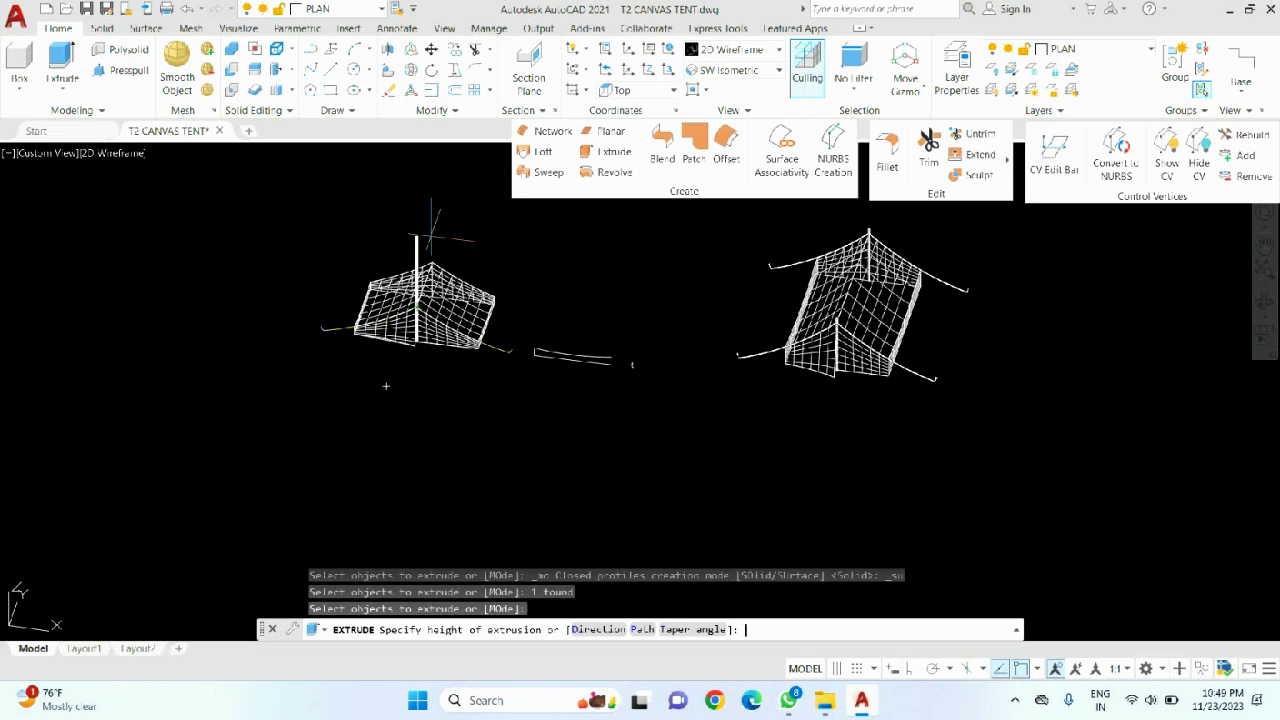
pyautogui.press('Return')
pyautogui.scroll(6, 420, 300)
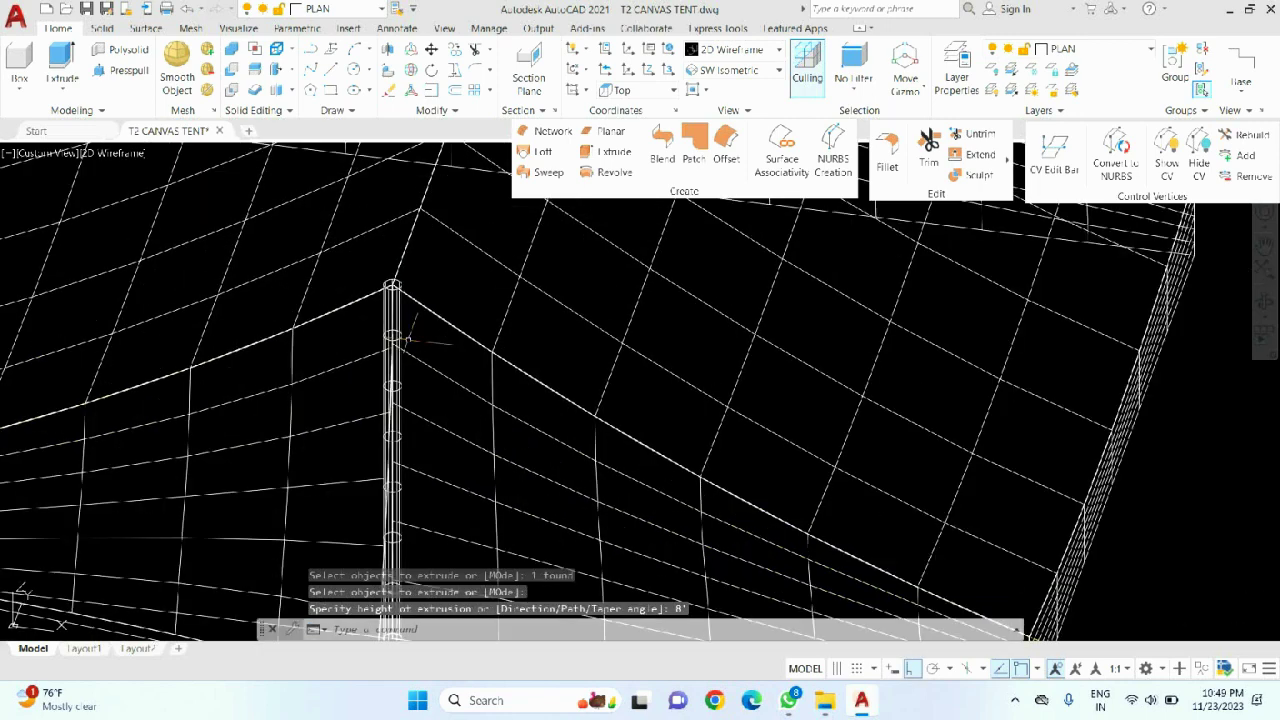
# - Display the model in the Conceptual visual style and examine how the pole's top meets the roof peak
pyautogui.click(760, 49)
pyautogui.click(786, 75)
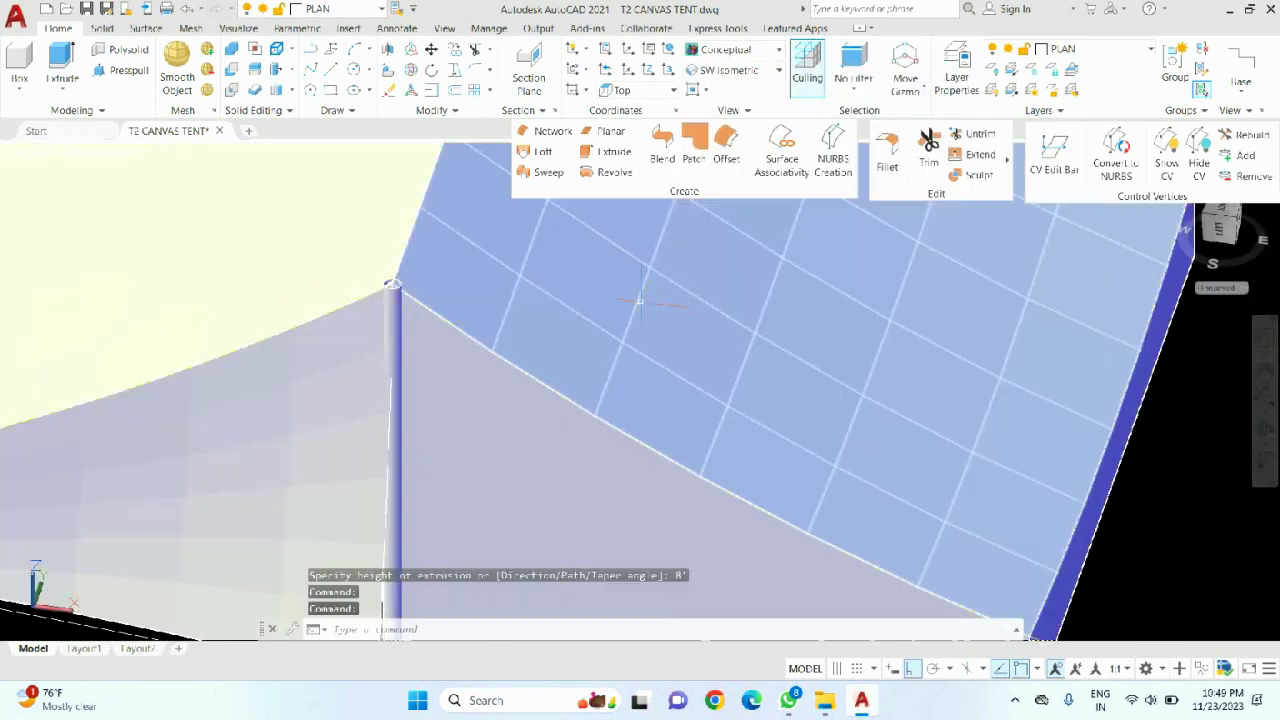
pyautogui.scroll(-4, 614, 370)
pyautogui.scroll(4, 527, 310)
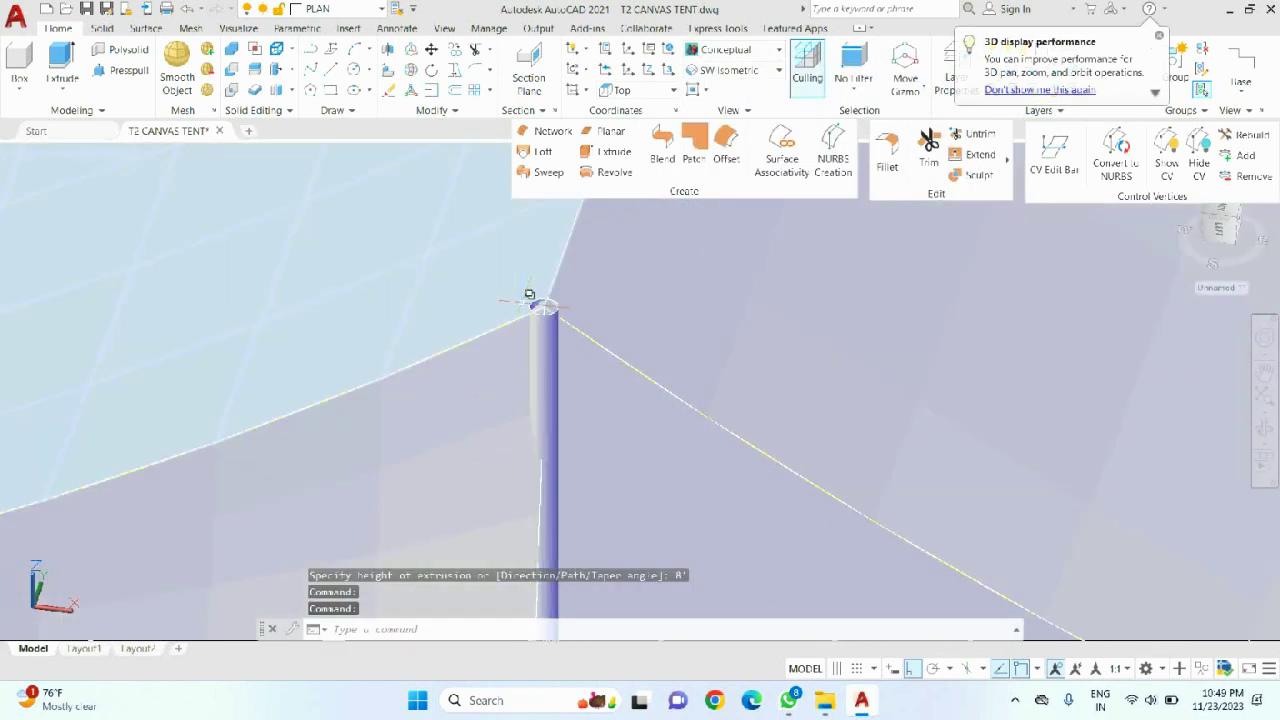
pyautogui.scroll(-2, 527, 310)
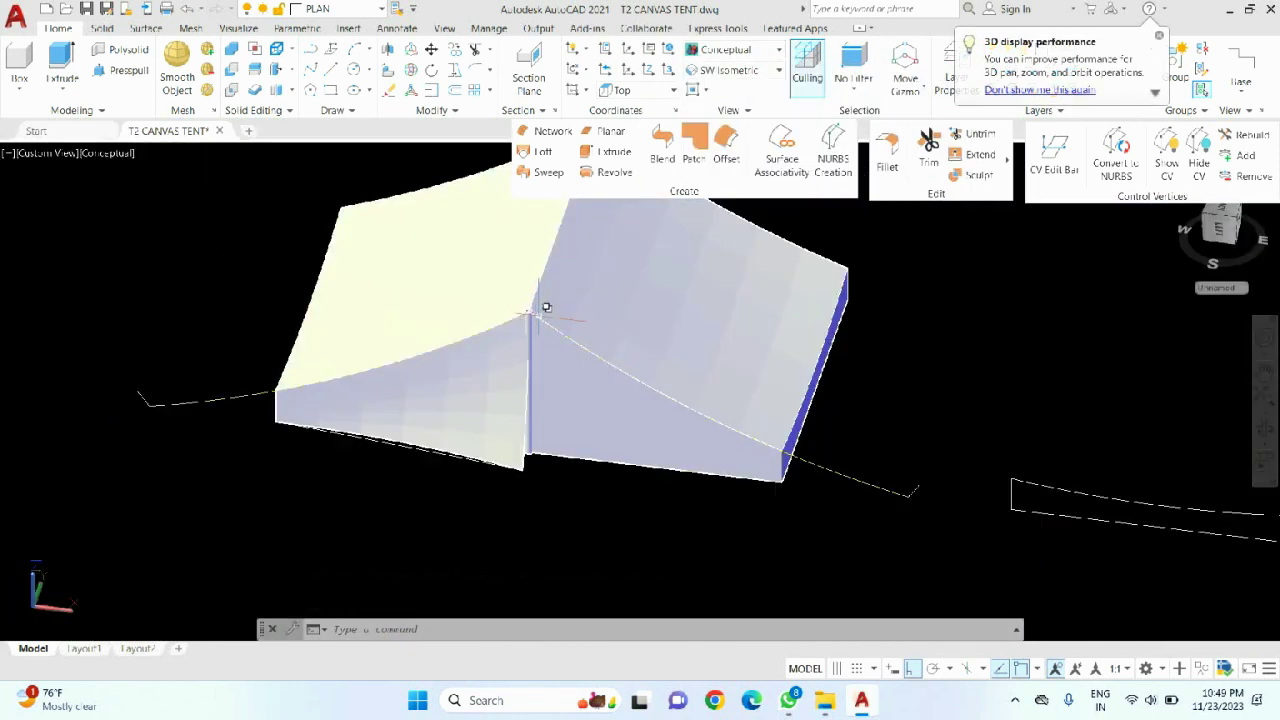
pyautogui.scroll(2, 535, 305)
pyautogui.scroll(3, 523, 313)
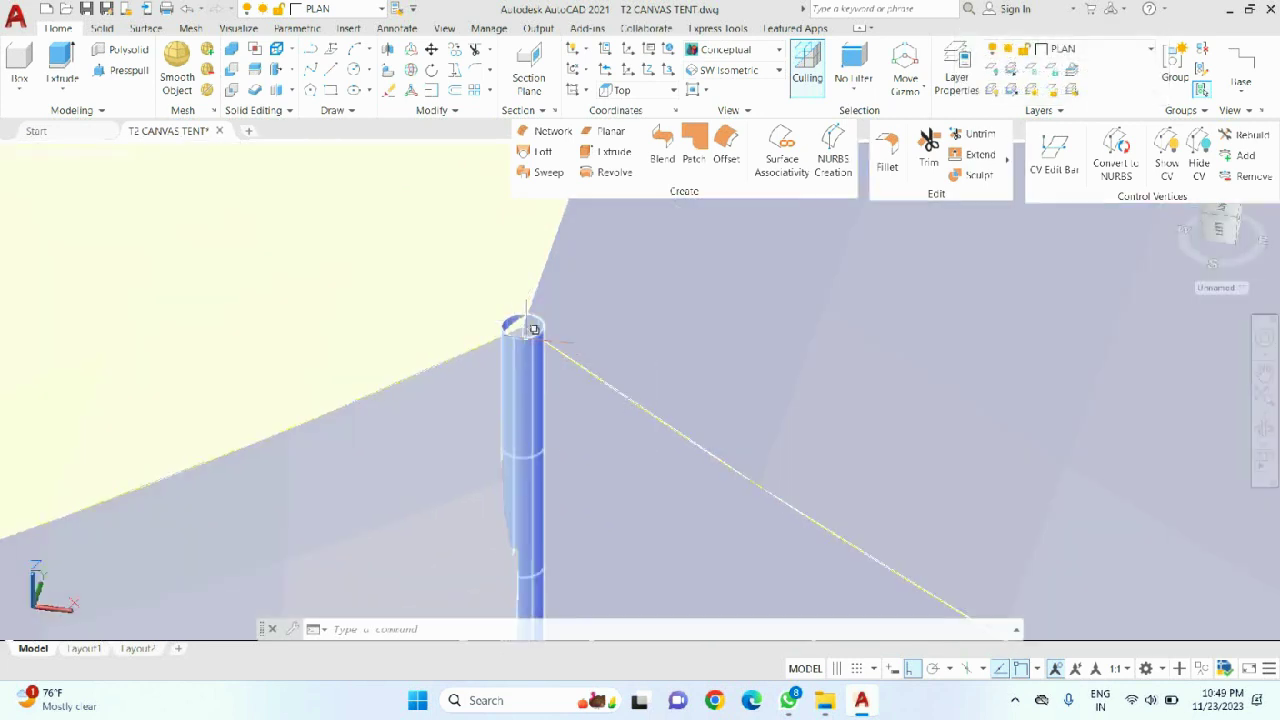
pyautogui.scroll(2, 533, 328)
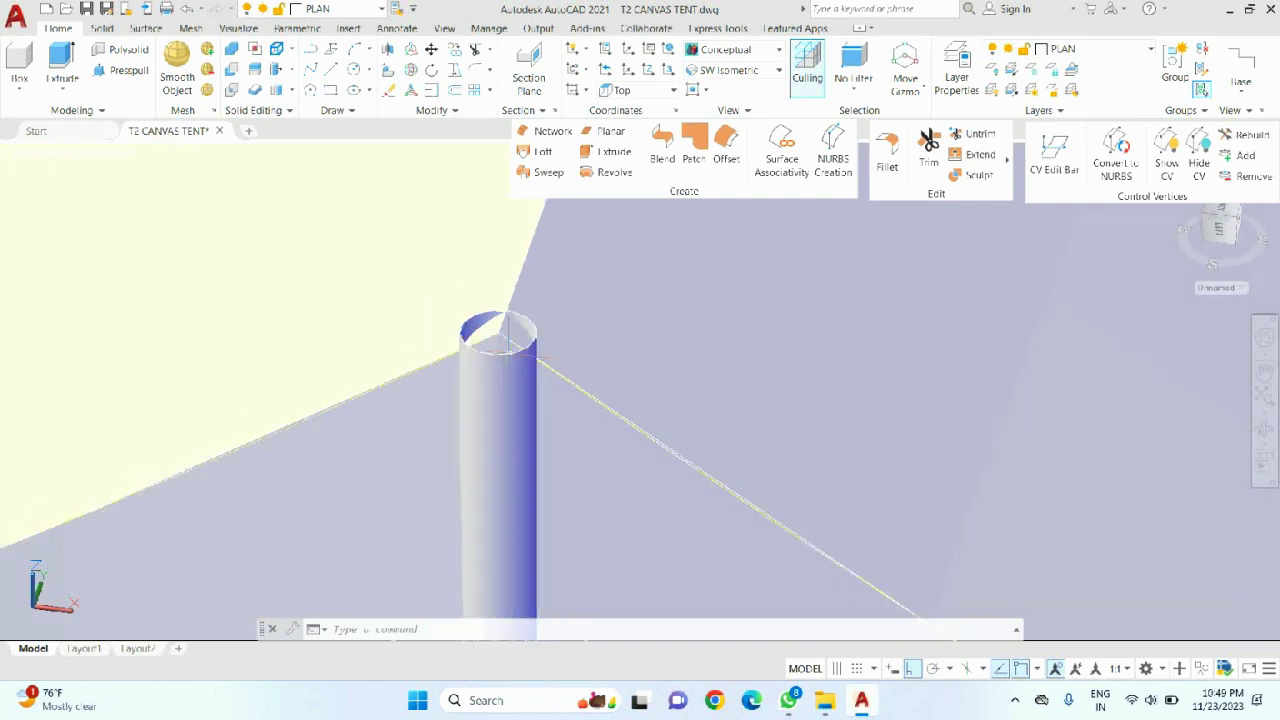
# - Try to lengthen the front pole by extending the top edge of its surface
pyautogui.click(533, 330)
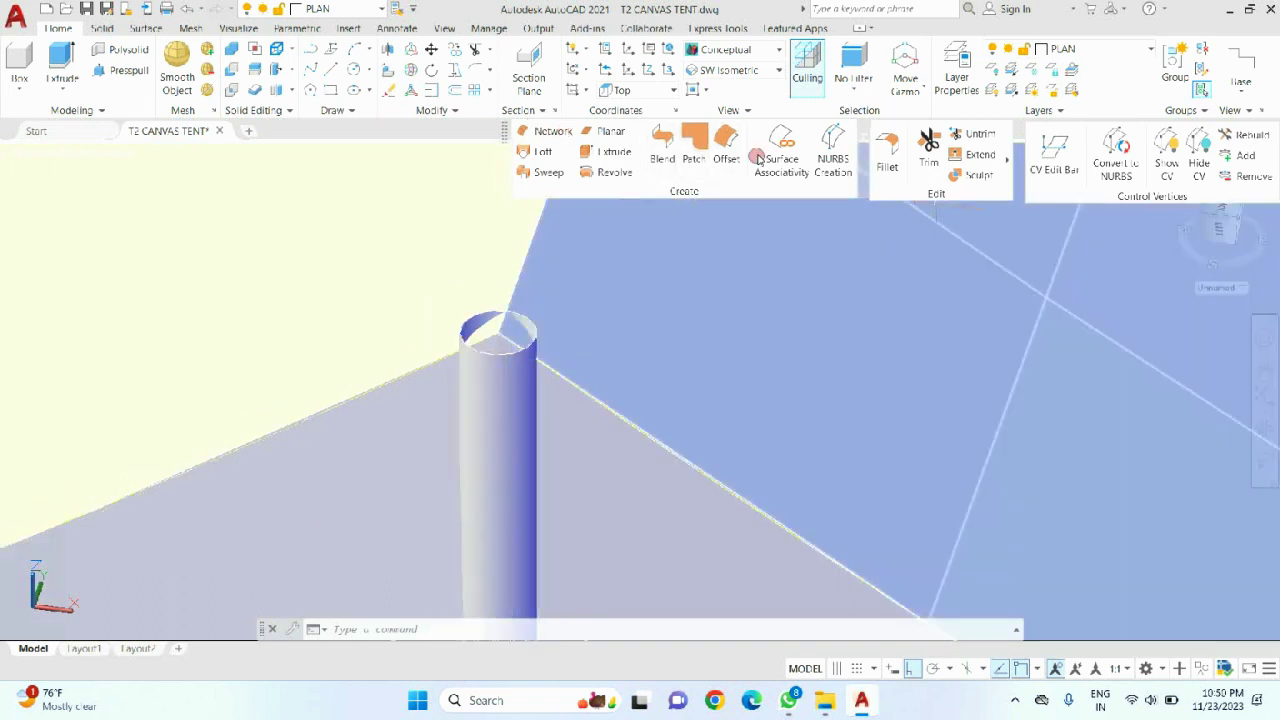
pyautogui.click(980, 154)
pyautogui.scroll(2, 510, 348)
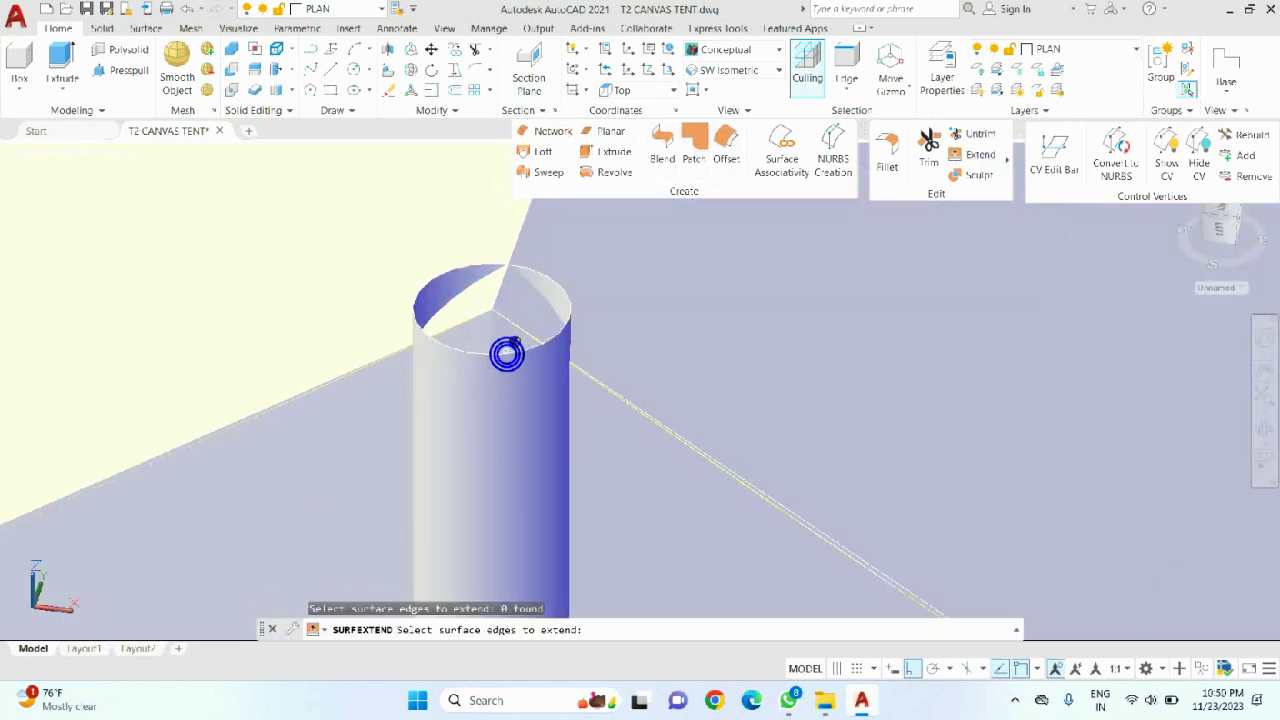
pyautogui.scroll(-2, 507, 354)
pyautogui.click(506, 342)
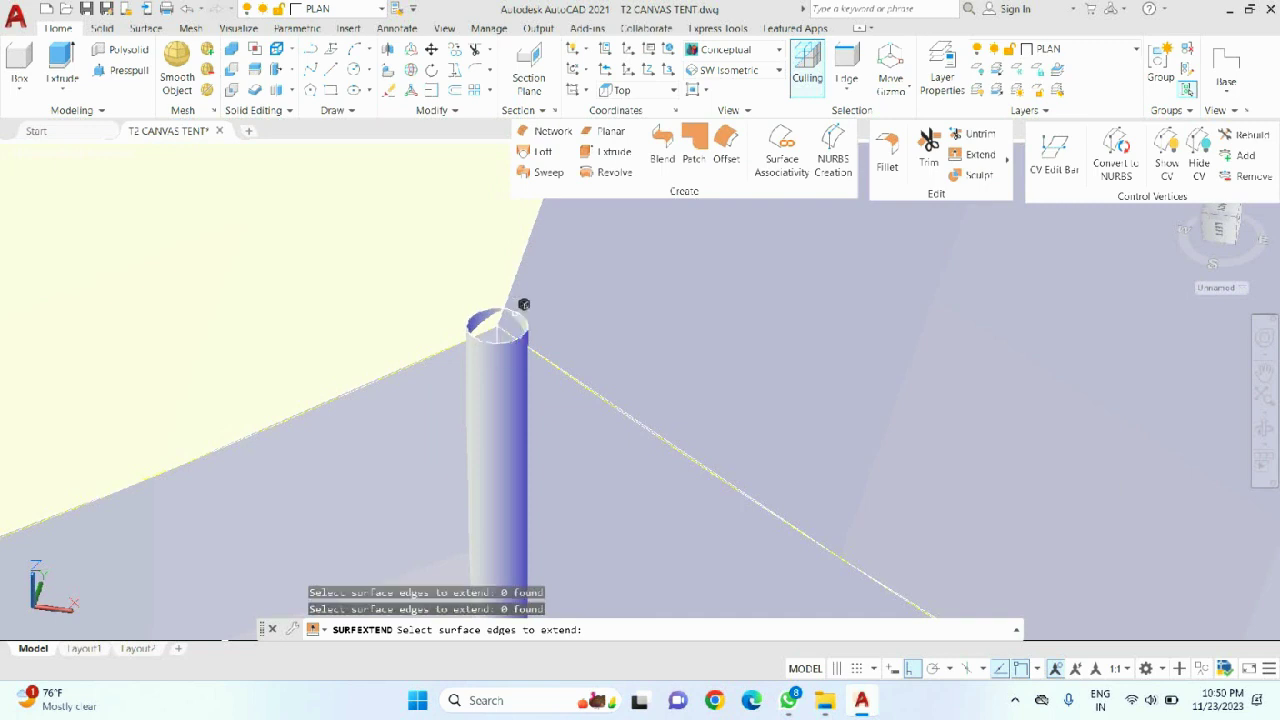
pyautogui.press('Escape')
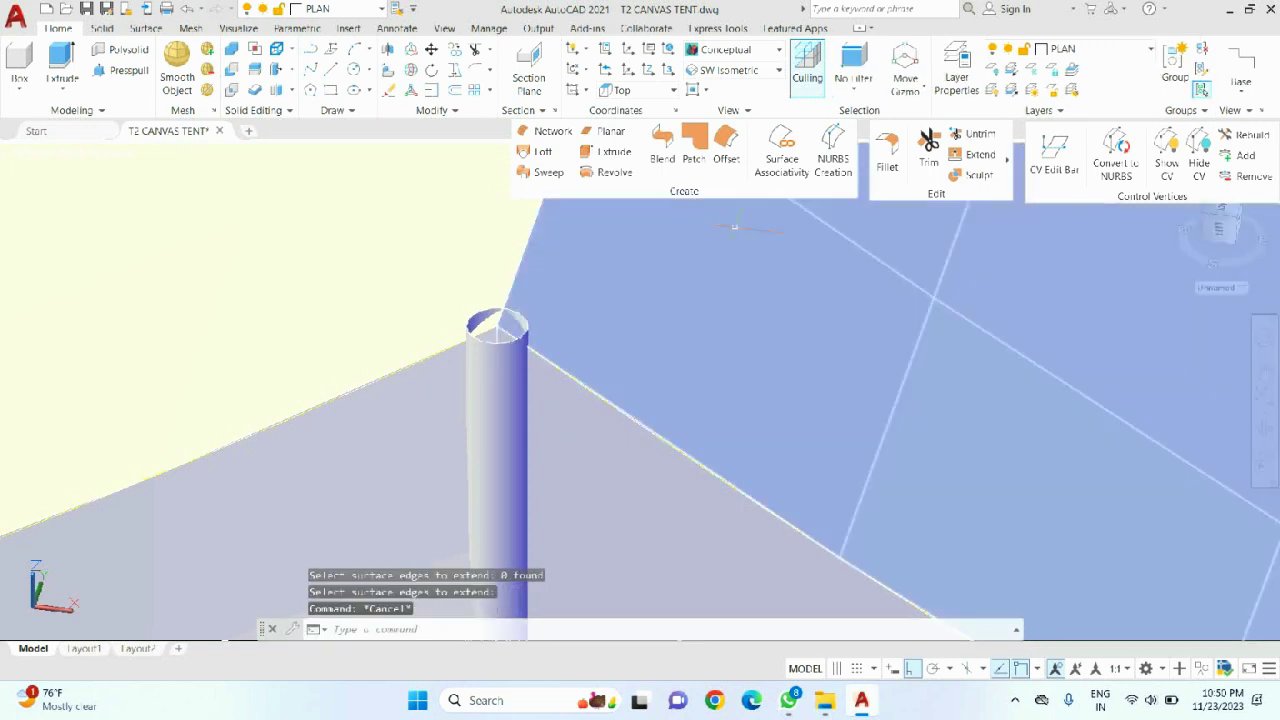
pyautogui.click(857, 294)
pyautogui.click(975, 154)
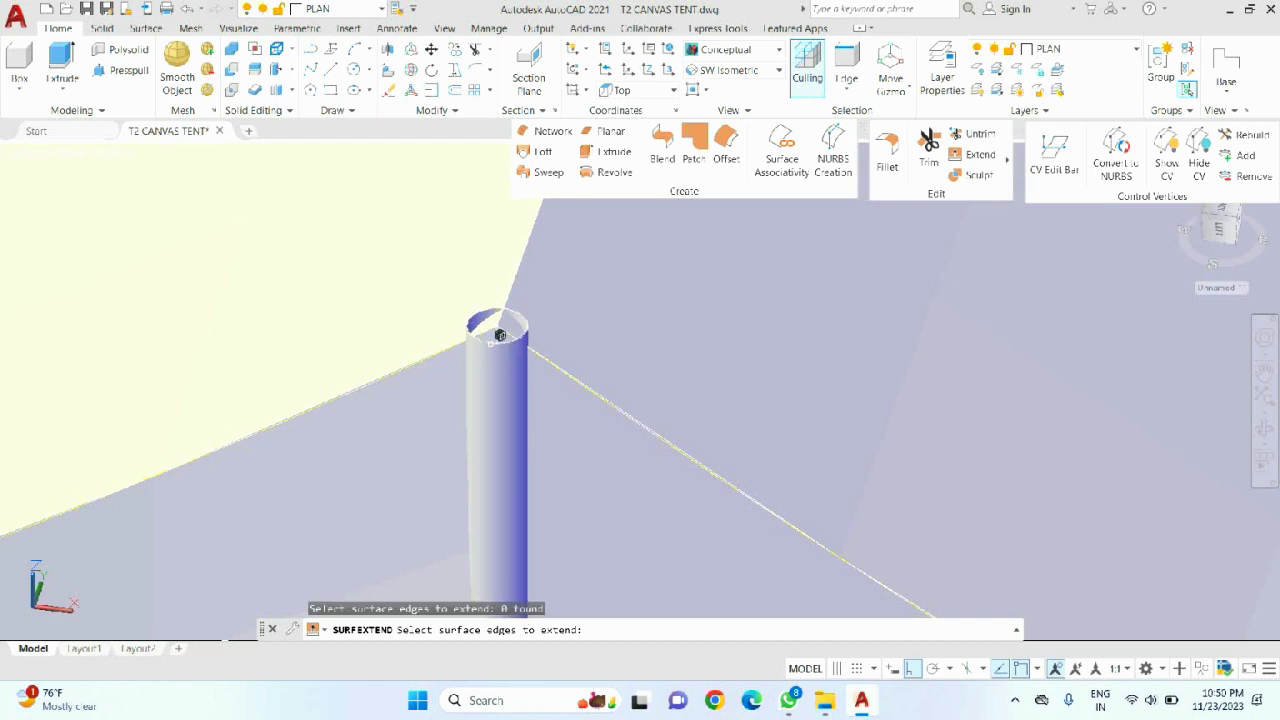
pyautogui.click(500, 335)
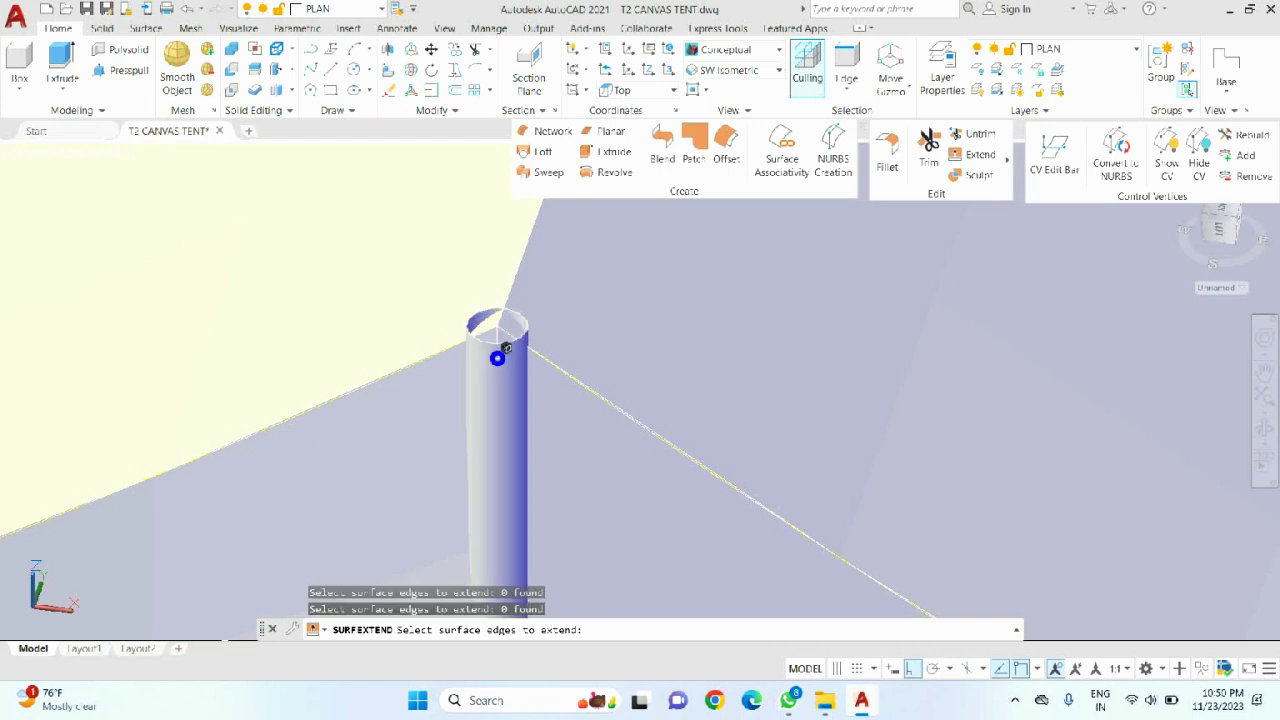
pyautogui.scroll(5, 497, 350)
pyautogui.press('Escape')
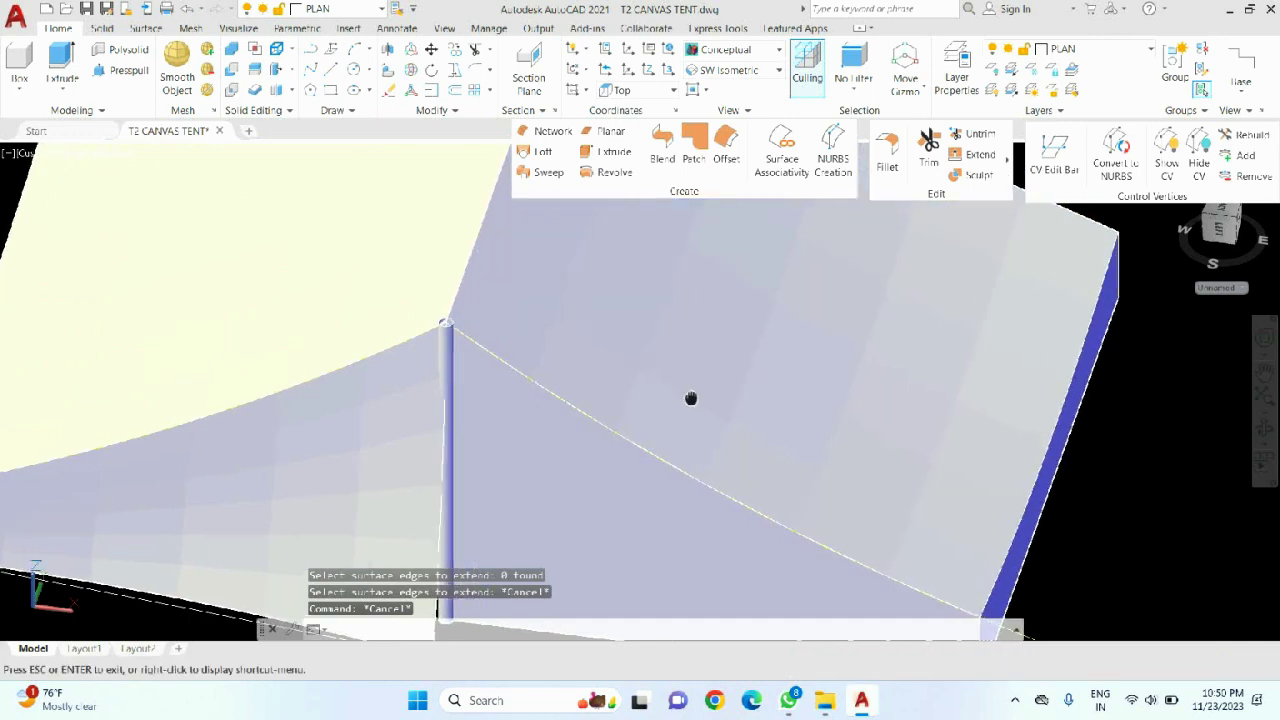
# - Try the surface Extend on the pole's top rim again from a low side view of the tent
pyautogui.keyDown('shift'); pyautogui.moveTo(690, 398); pyautogui.dragTo(494, 241, button='middle'); pyautogui.keyUp('shift')
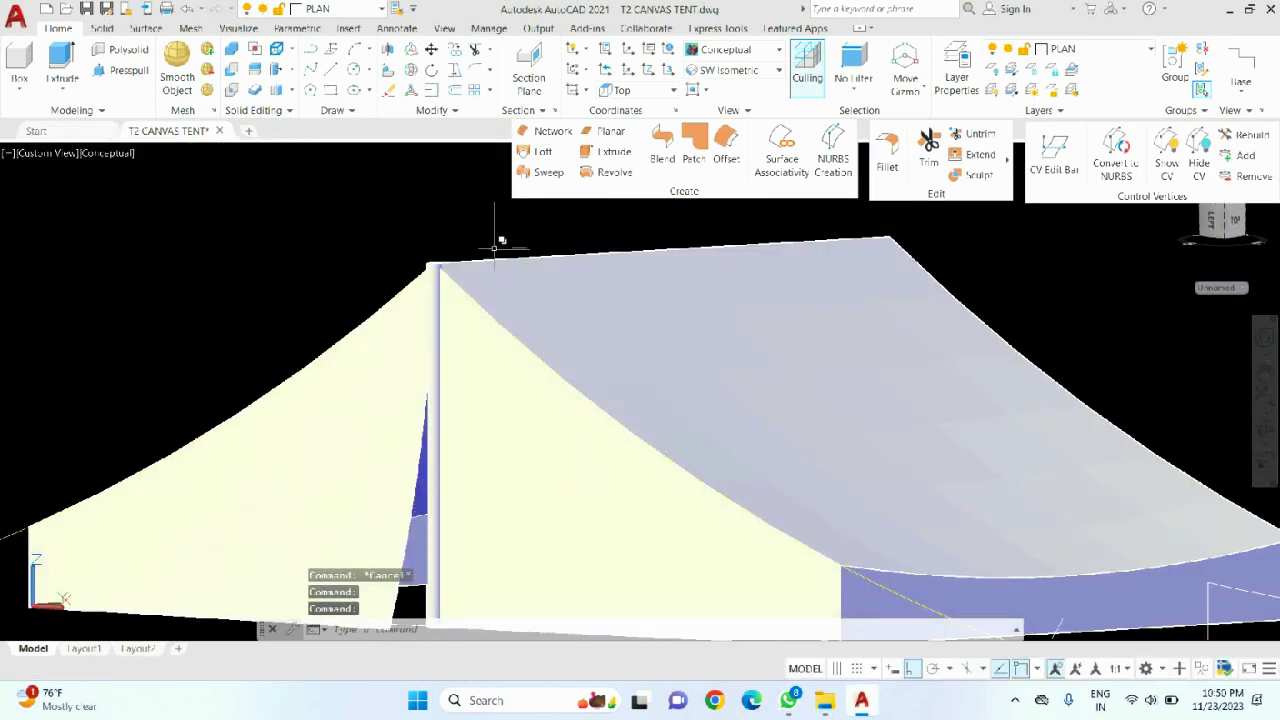
pyautogui.click(975, 154)
pyautogui.scroll(5, 440, 258)
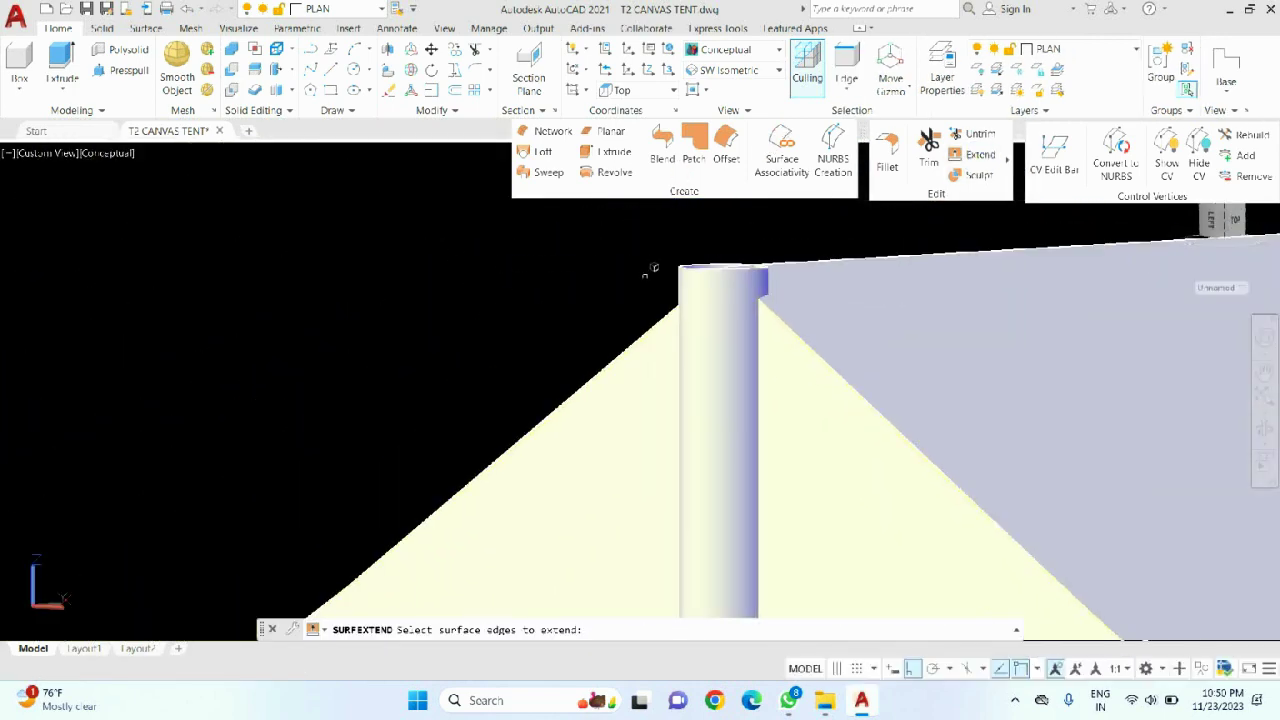
pyautogui.click(691, 258)
pyautogui.scroll(-3, 520, 305)
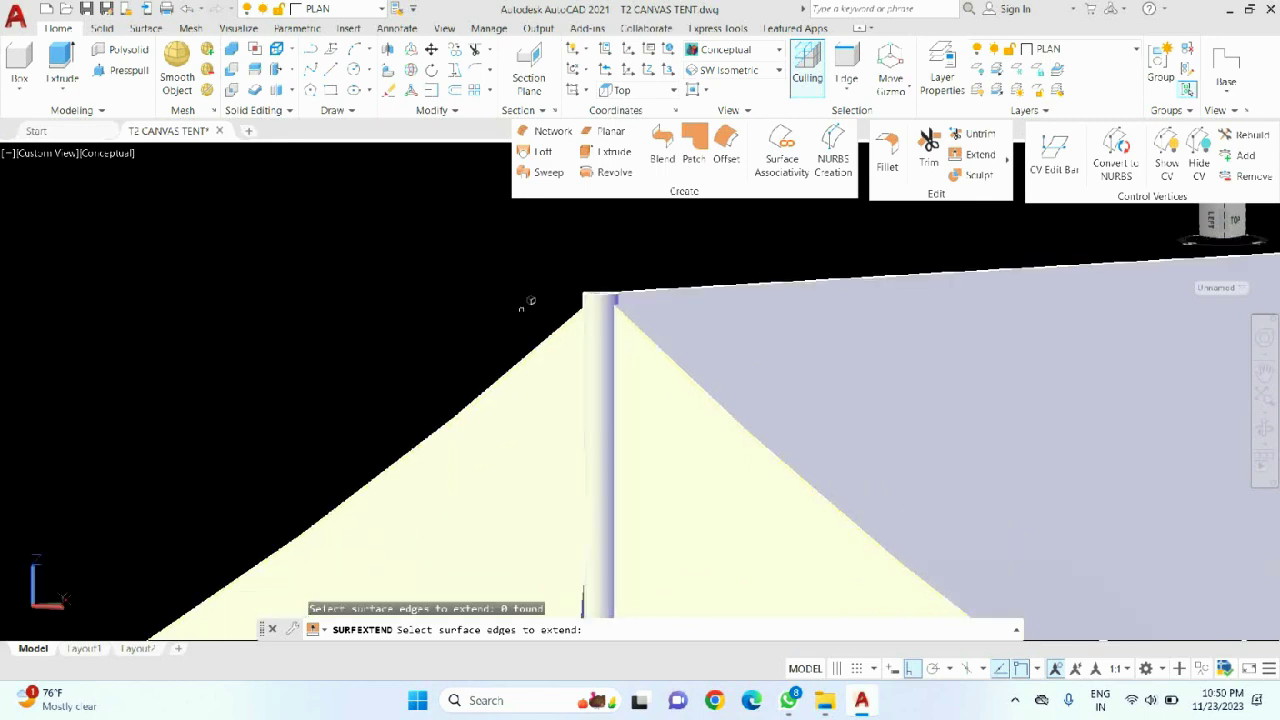
pyautogui.press('Escape')
pyautogui.keyDown('shift'); pyautogui.moveTo(432, 316); pyautogui.dragTo(460, 357, button='middle'); pyautogui.keyUp('shift')
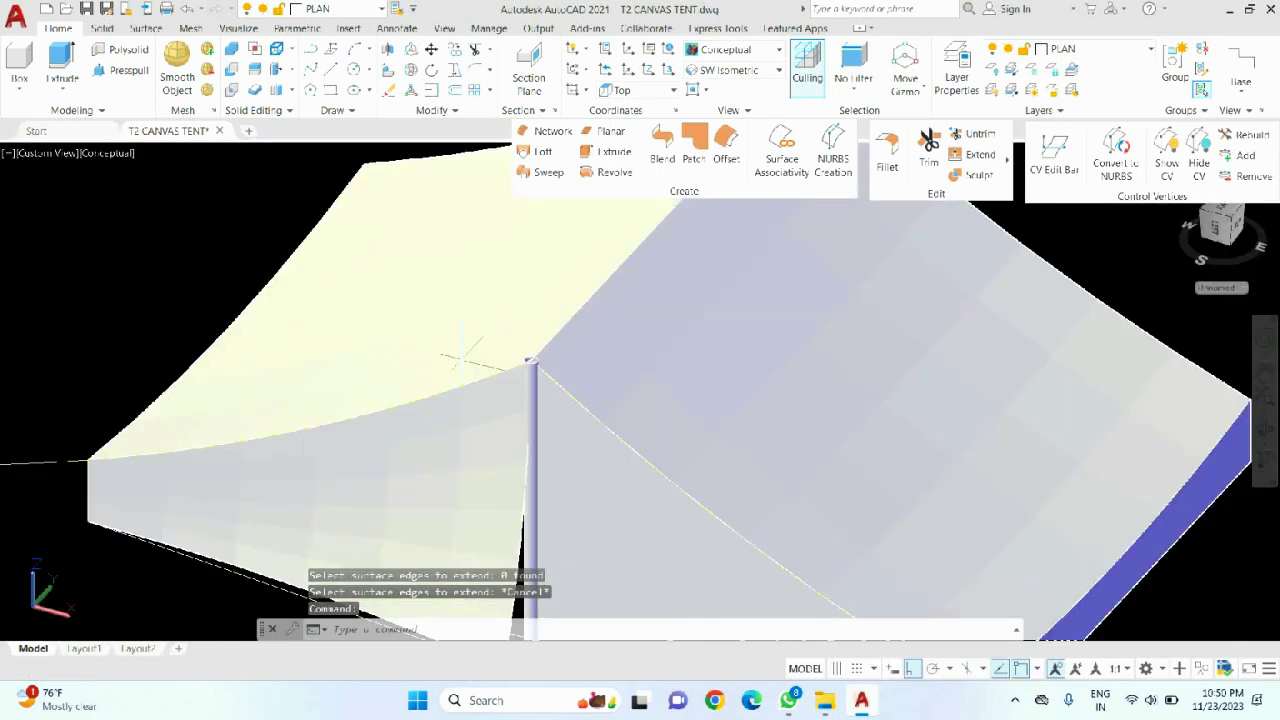
# - Undo the surface Extend attempts, the visual style change and the pole extrusion, back to the base circle
pyautogui.hotkey('ctrl', 'z')
pyautogui.hotkey('ctrl', 'z')
pyautogui.hotkey('ctrl', 'z')
pyautogui.hotkey('ctrl', 'z')
pyautogui.hotkey('ctrl', 'z')
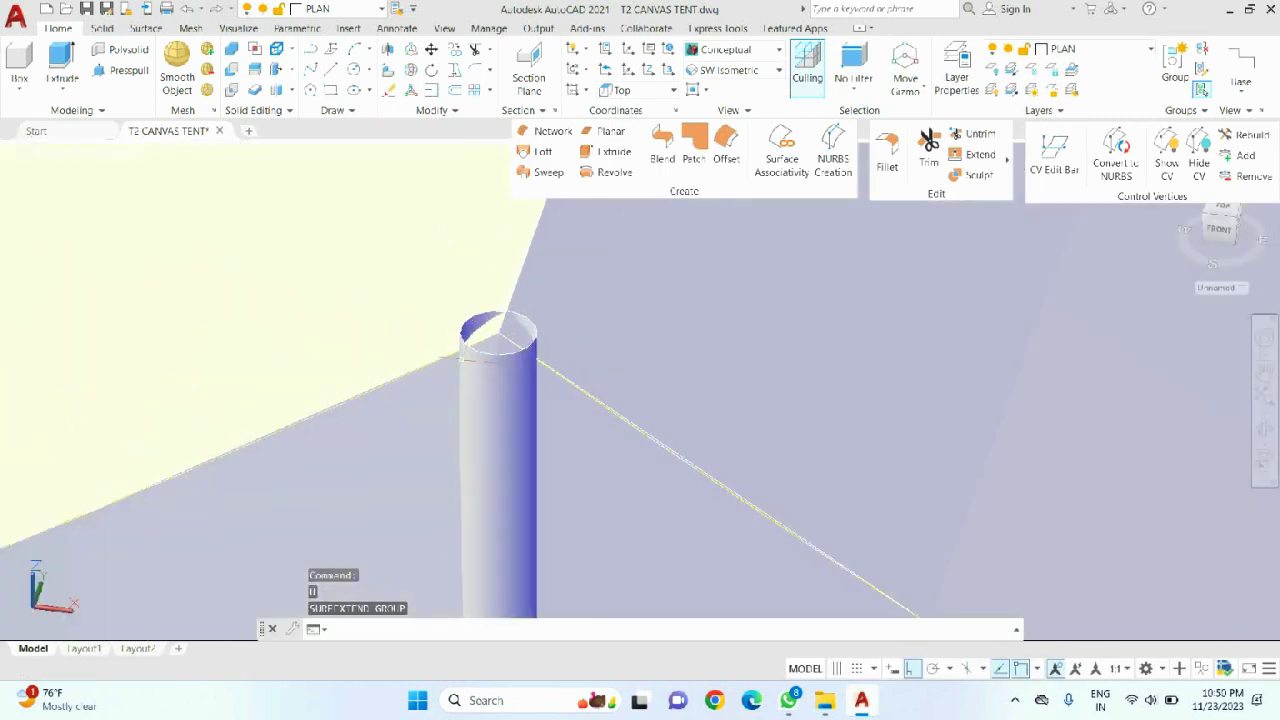
pyautogui.hotkey('ctrl', 'z')
pyautogui.hotkey('ctrl', 'z')
pyautogui.hotkey('ctrl', 'z')
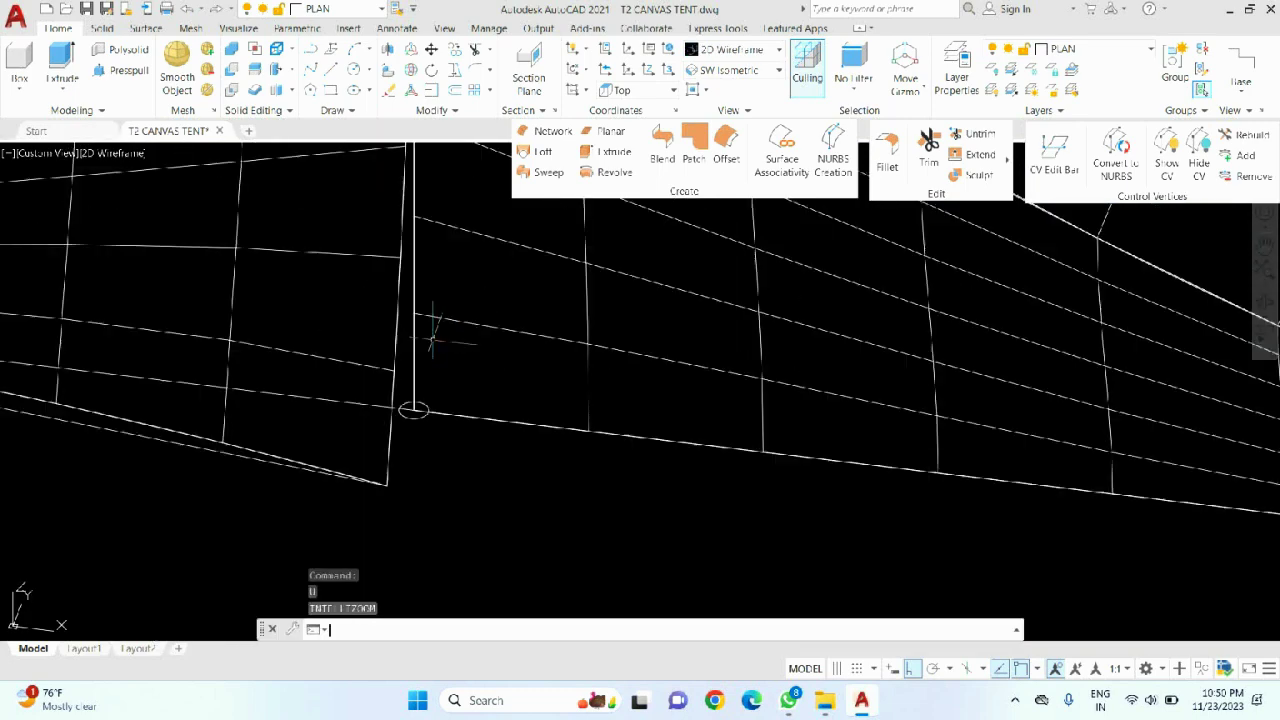
pyautogui.hotkey('ctrl', 'z')
# - Extrude the circle at the front opening's foot to a height of 9' as the pole
pyautogui.press('Return')
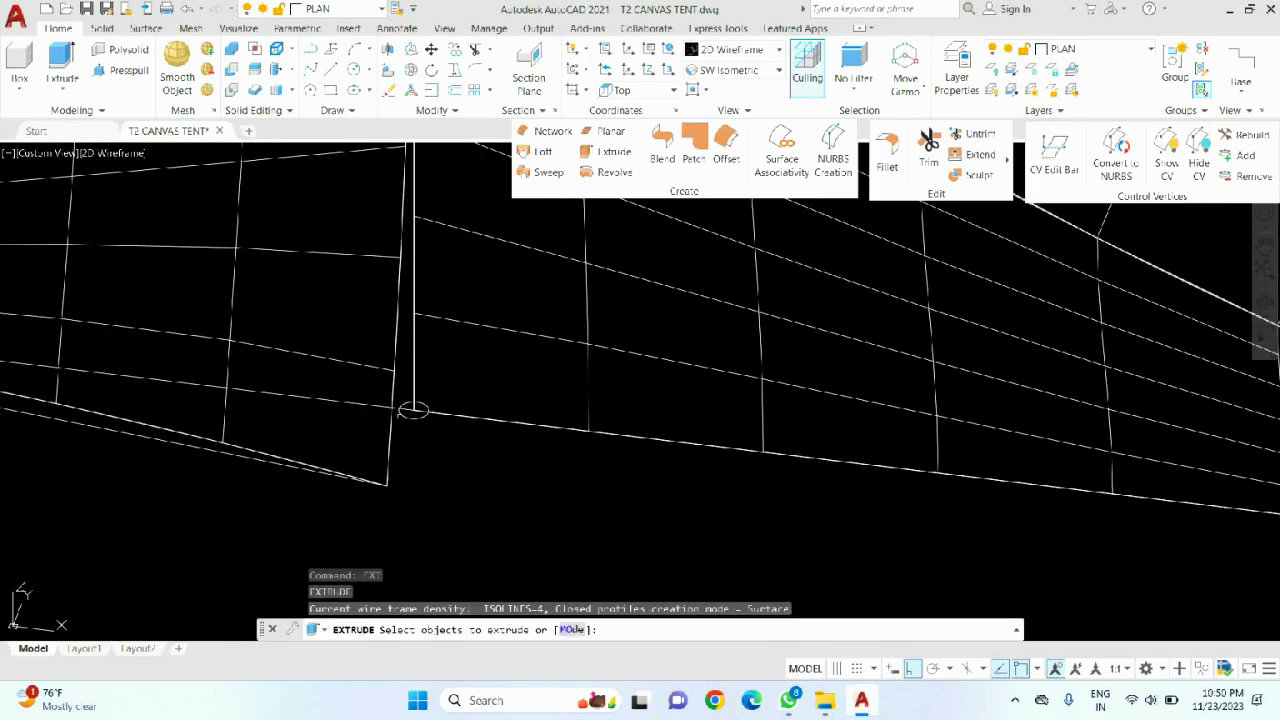
pyautogui.click(413, 410)
pyautogui.scroll(-5, 400, 480)
pyautogui.press('Return')
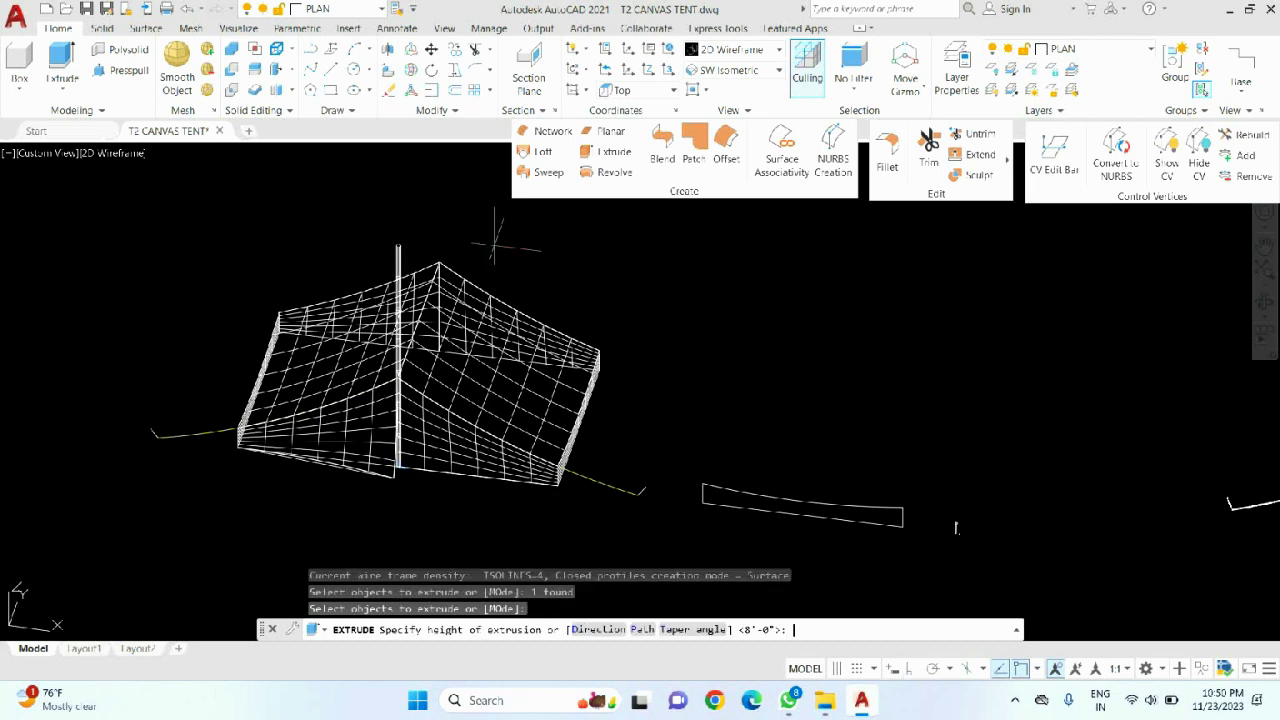
pyautogui.write("9'")
pyautogui.press('Return')
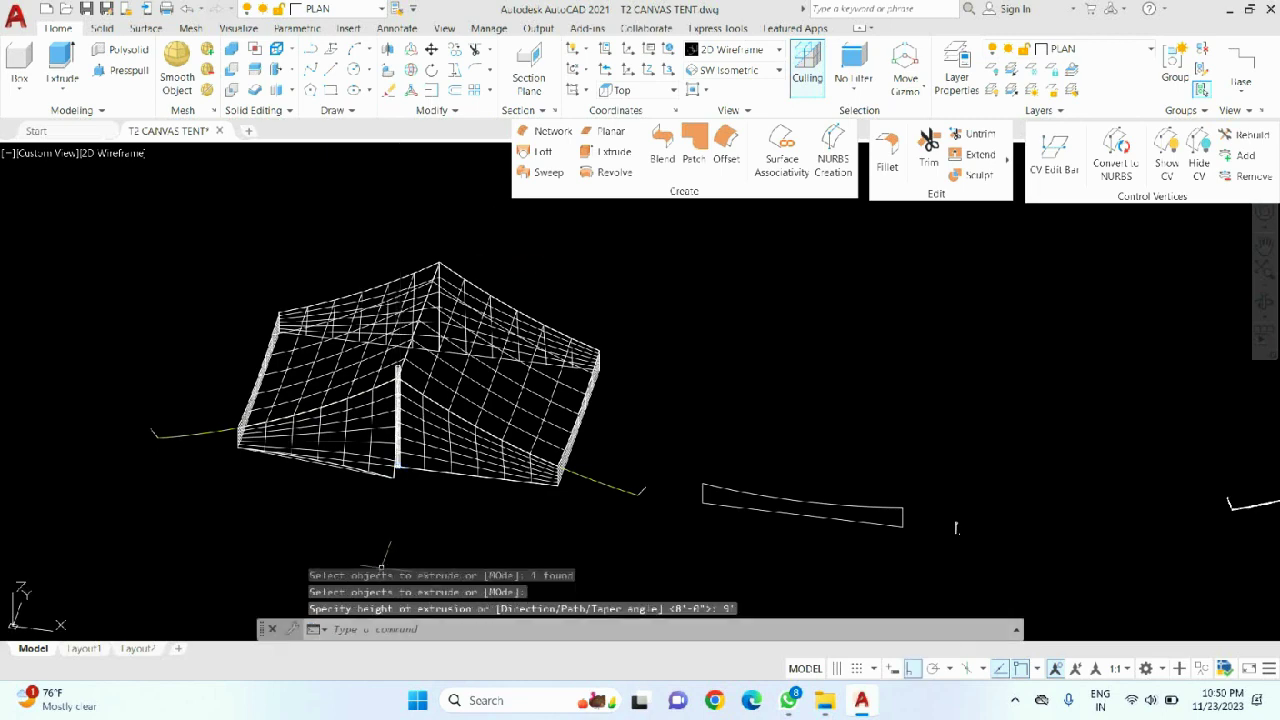
# - Copy the front pole from its base centre to the foot of the tent's rear centre line
pyautogui.write('co')
pyautogui.press('Return')
pyautogui.scroll(5, 378, 538)
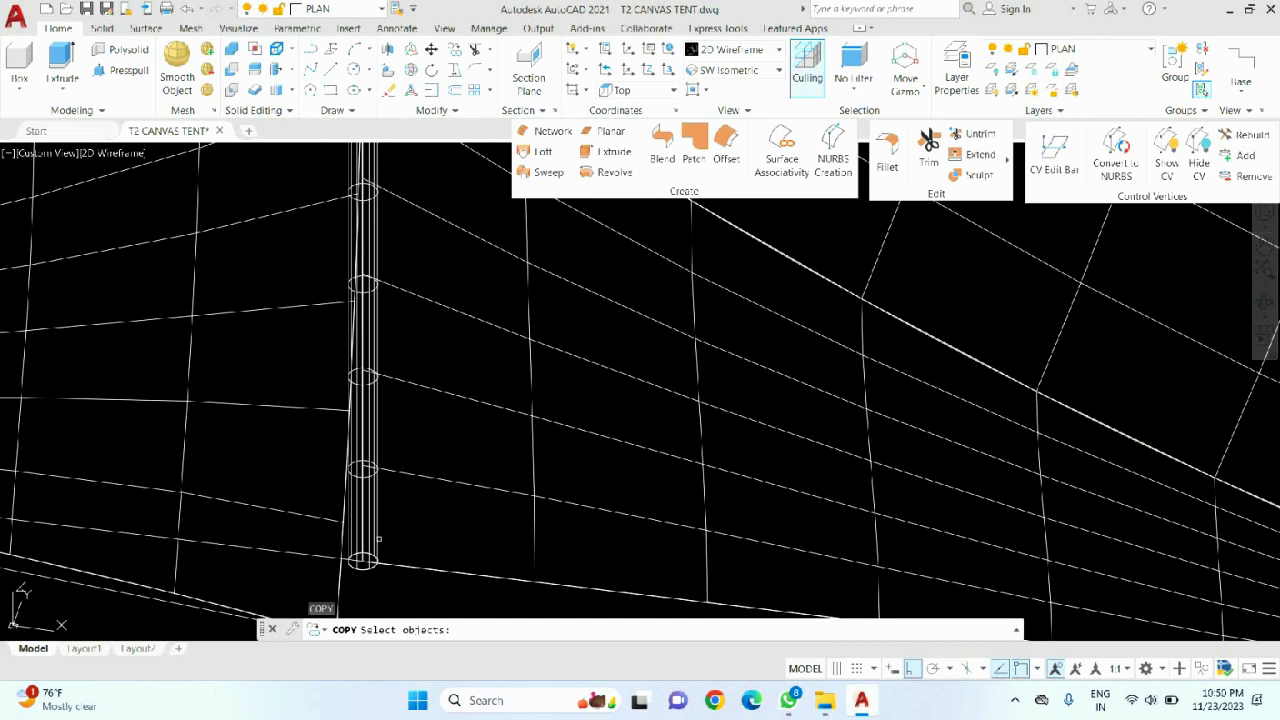
pyautogui.click(378, 538)
pyautogui.press('Return')
pyautogui.click(363, 561)
pyautogui.scroll(-5, 450, 400)
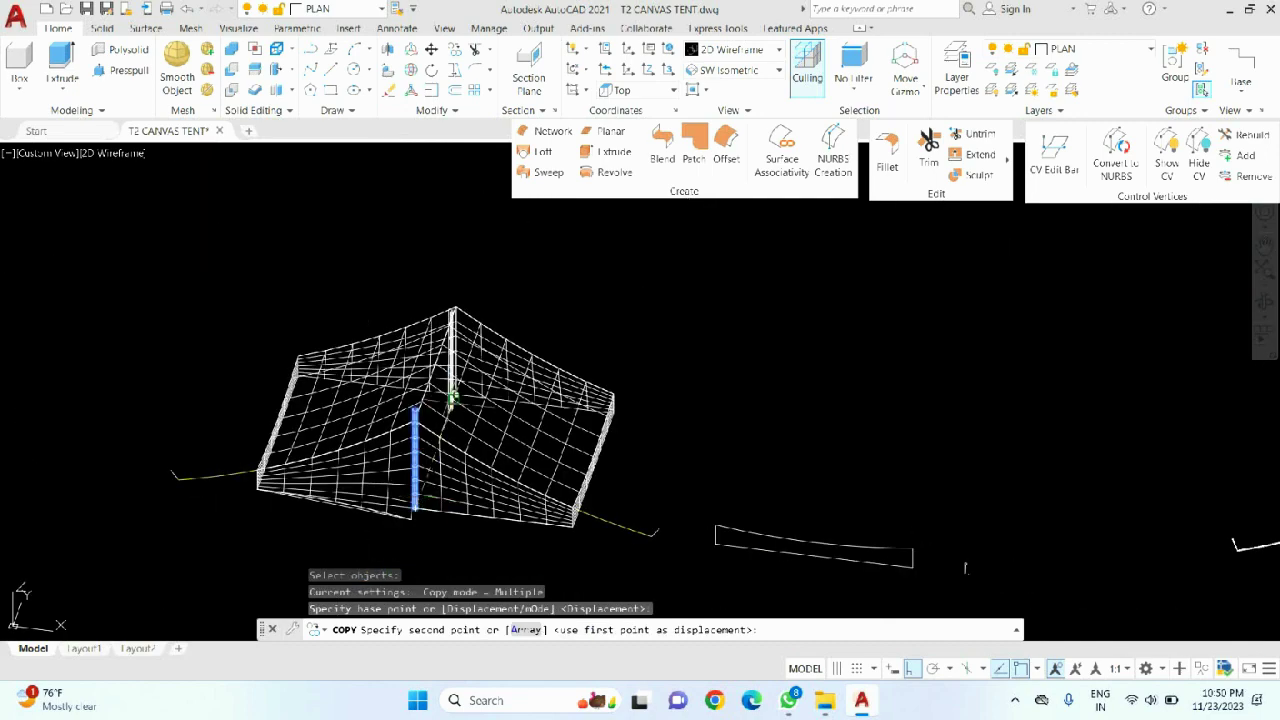
pyautogui.scroll(6, 452, 398)
pyautogui.click(452, 398)
pyautogui.scroll(-5, 462, 365)
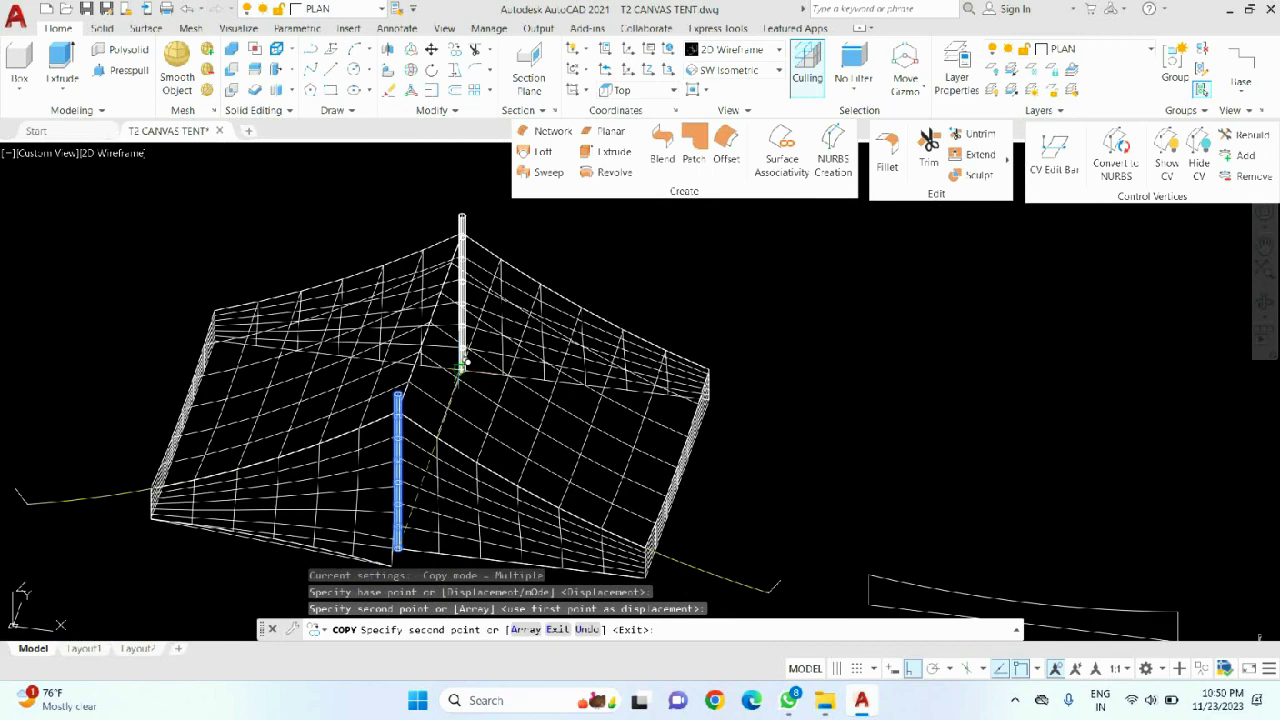
pyautogui.press('Return')
pyautogui.scroll(-2, 462, 360)
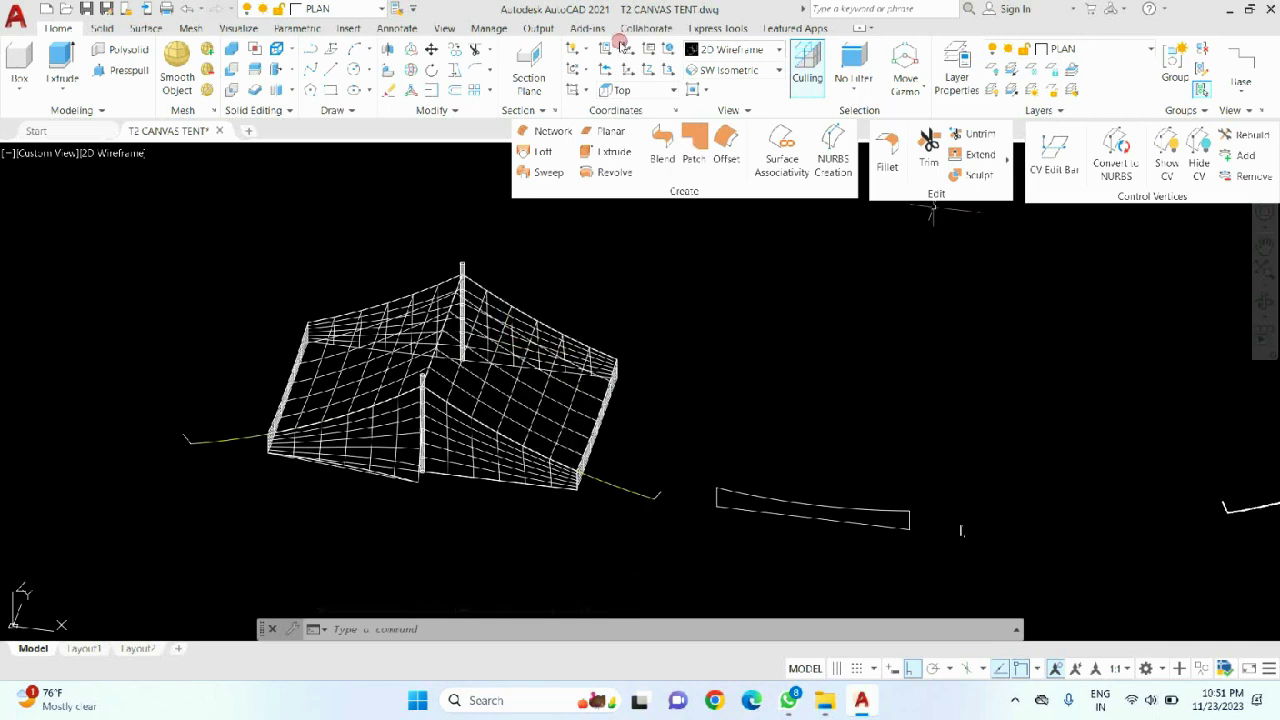
# - Display the model in the Realistic visual style and examine the tent and the guy rope line beside it
pyautogui.click(779, 49)
pyautogui.click(789, 148)
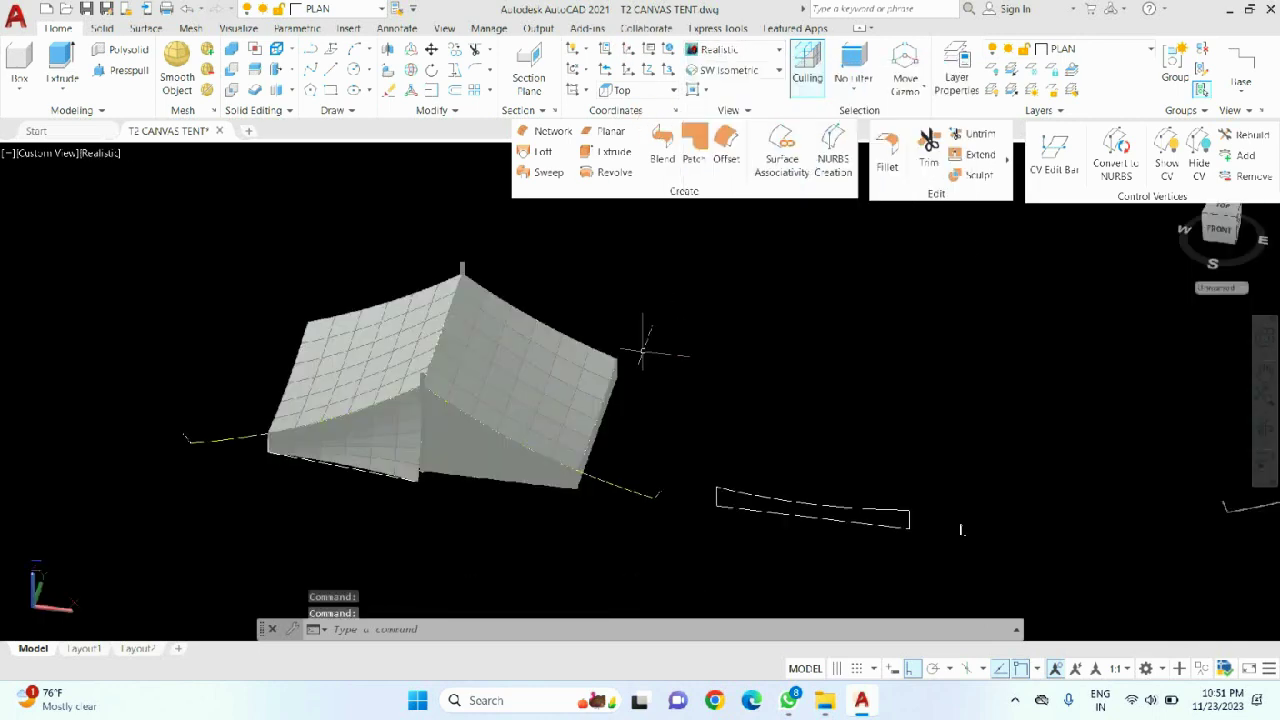
pyautogui.keyDown('shift'); pyautogui.moveTo(651, 346); pyautogui.dragTo(543, 271, button='middle'); pyautogui.keyUp('shift')
pyautogui.scroll(4, 641, 482)
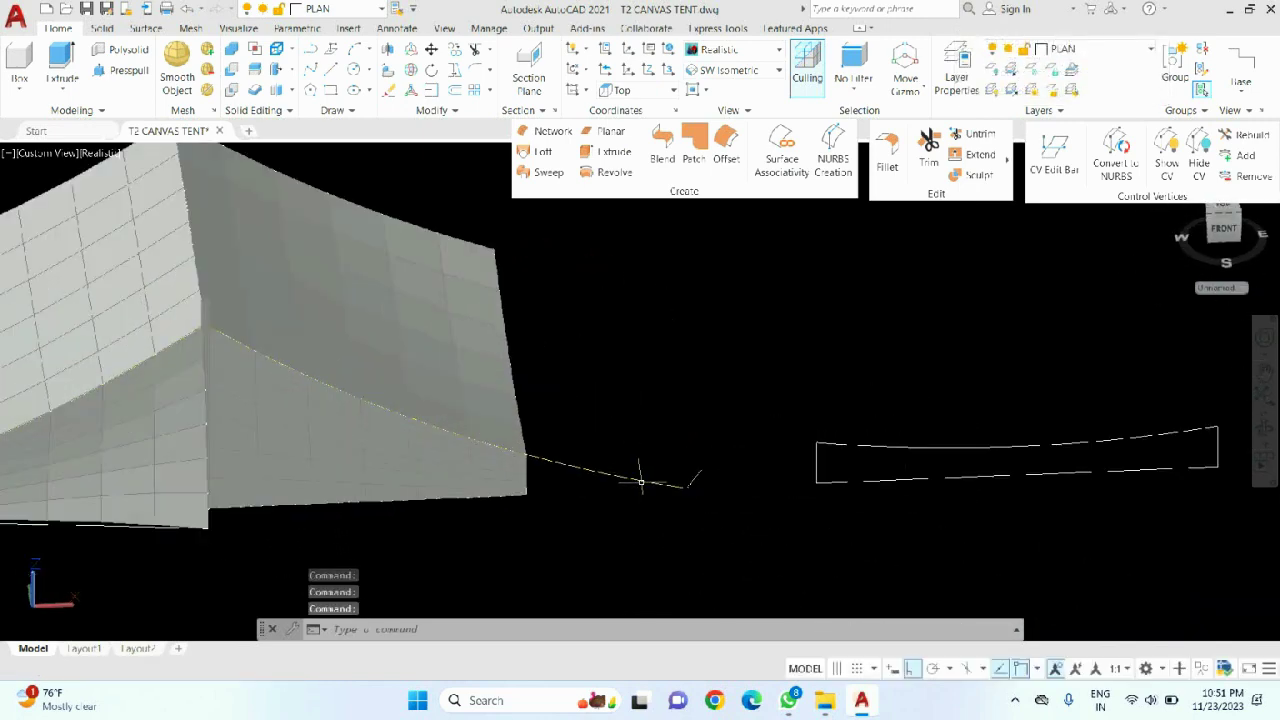
pyautogui.scroll(3, 641, 482)
pyautogui.scroll(-4, 604, 467)
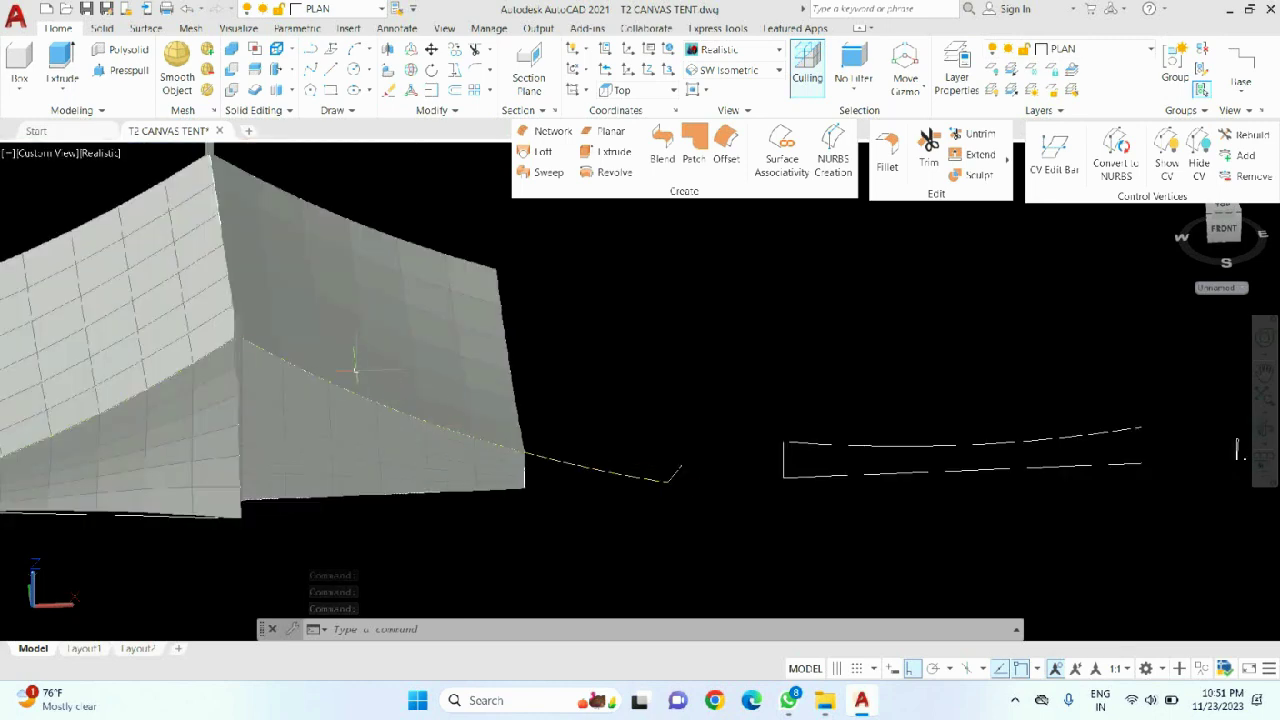
# - Start a Sweep and select the four arcs of the small lobed rope profile beside the tent as the objects to sweep
pyautogui.scroll(-3, 566, 361)
pyautogui.keyDown('shift'); pyautogui.moveTo(566, 361); pyautogui.dragTo(573, 410, button='middle'); pyautogui.keyUp('shift')
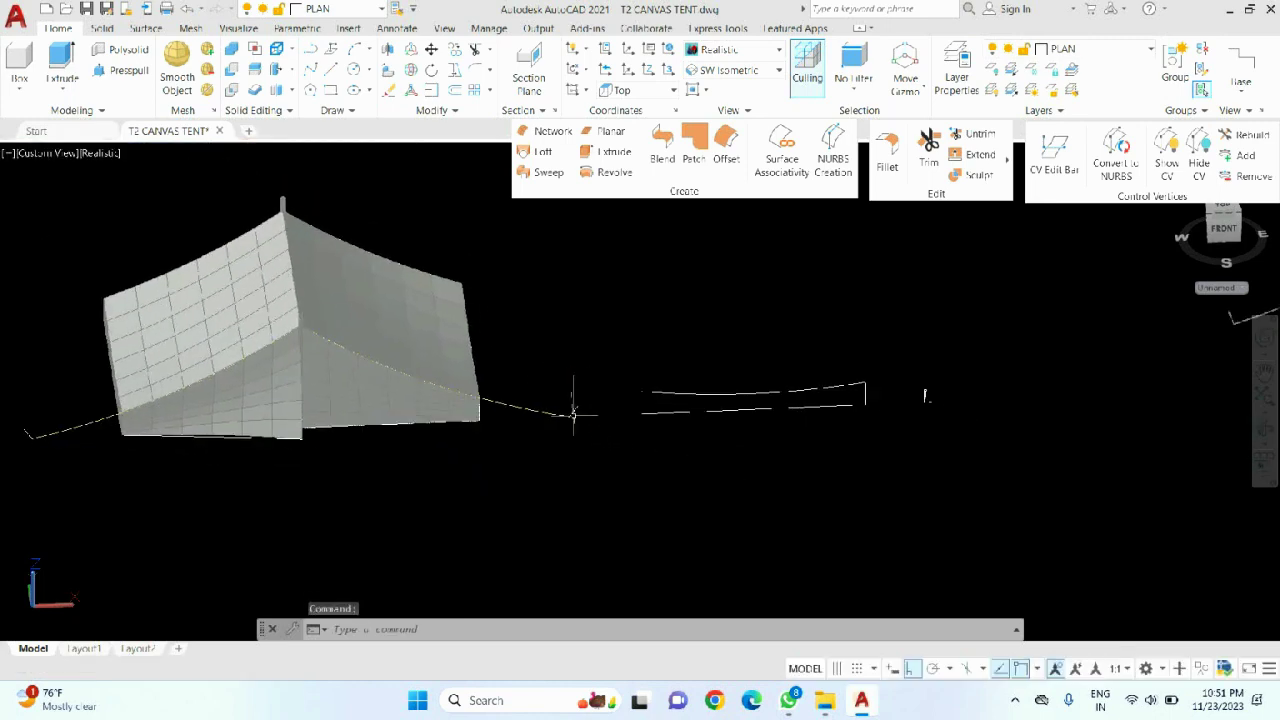
pyautogui.scroll(4, 573, 410)
pyautogui.keyDown('shift'); pyautogui.moveTo(600, 309); pyautogui.dragTo(574, 290, button='middle'); pyautogui.keyUp('shift')
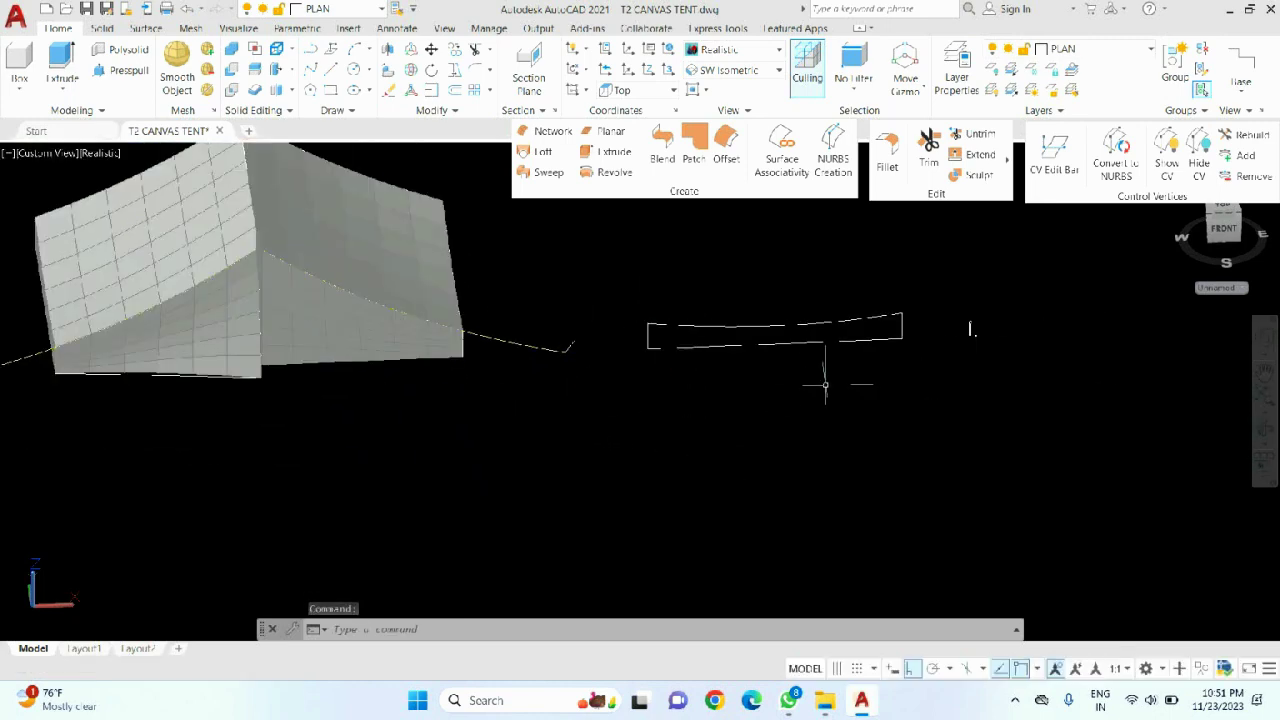
pyautogui.keyDown('shift'); pyautogui.moveTo(825, 370); pyautogui.dragTo(888, 341, button='middle'); pyautogui.keyUp('shift')
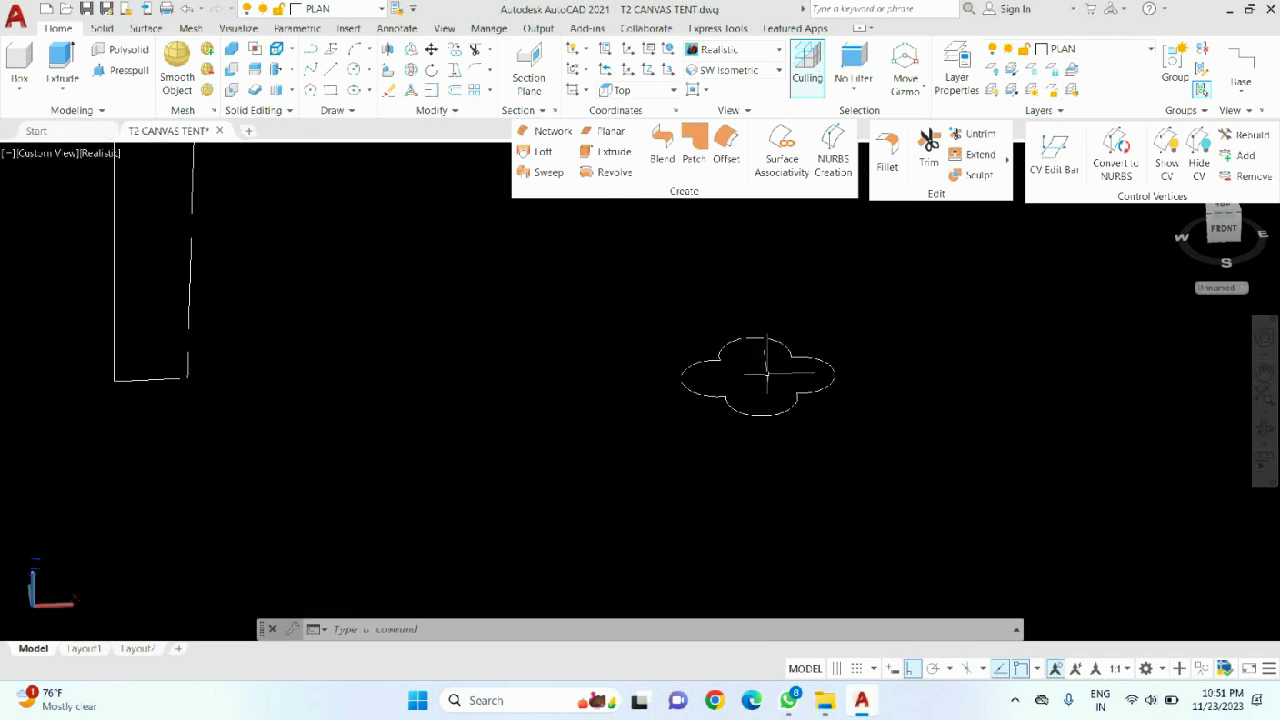
pyautogui.moveTo(668, 285)
pyautogui.keyDown('shift'); pyautogui.mouseDown(button='middle')
pyautogui.moveTo(766, 380)
pyautogui.moveTo(714, 366)
pyautogui.moveTo(678, 380)
pyautogui.moveTo(700, 390)
pyautogui.mouseUp(button='middle'); pyautogui.keyUp('shift')
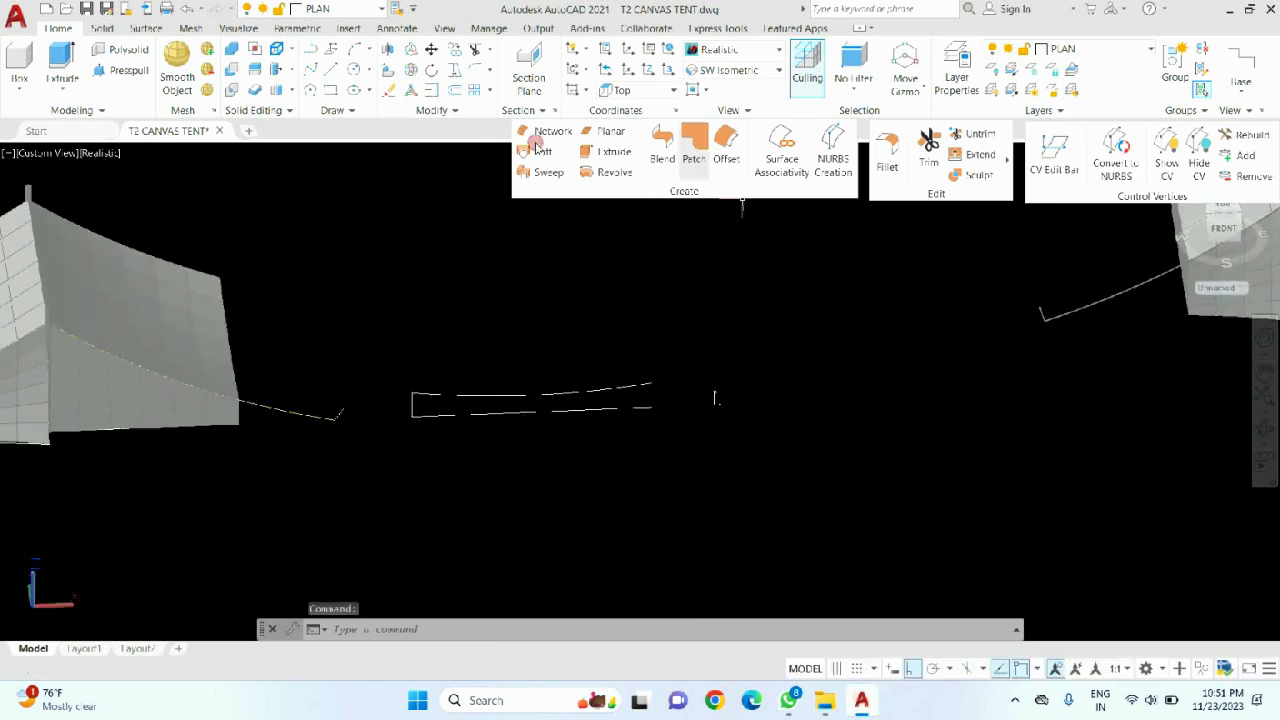
pyautogui.click(543, 170)
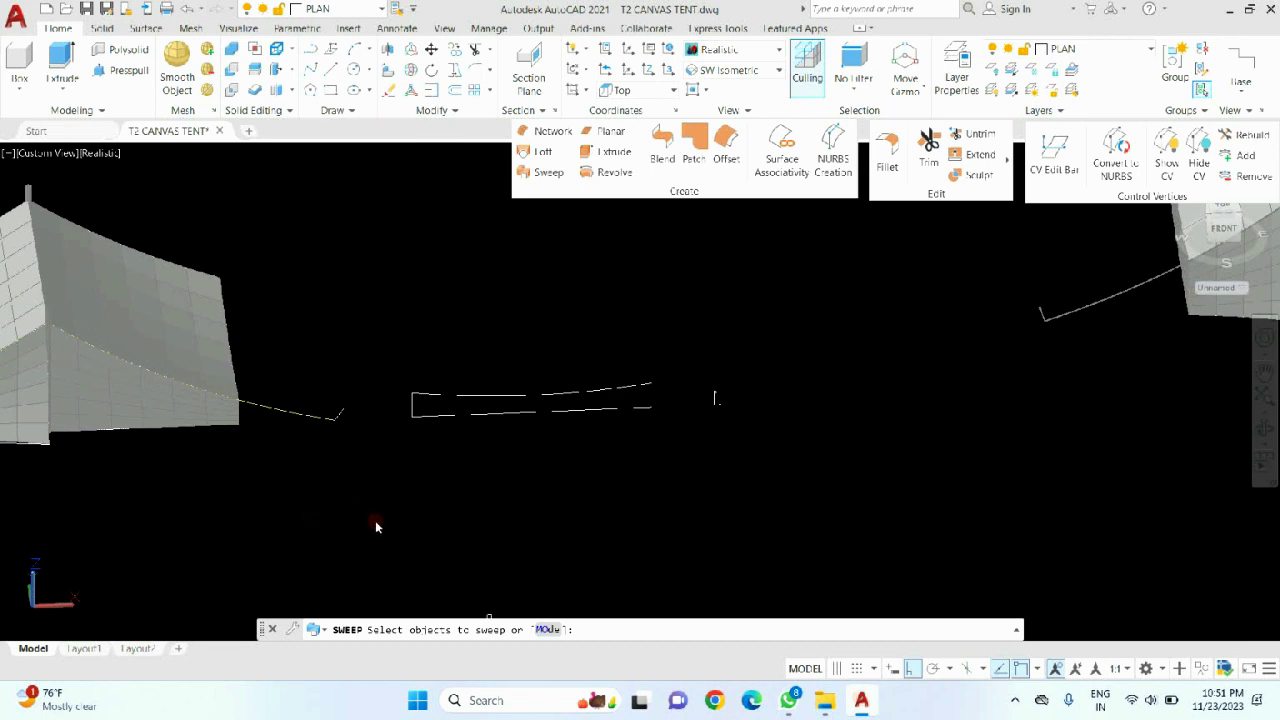
pyautogui.keyDown('shift'); pyautogui.moveTo(716, 400); pyautogui.dragTo(663, 449, button='middle'); pyautogui.keyUp('shift')
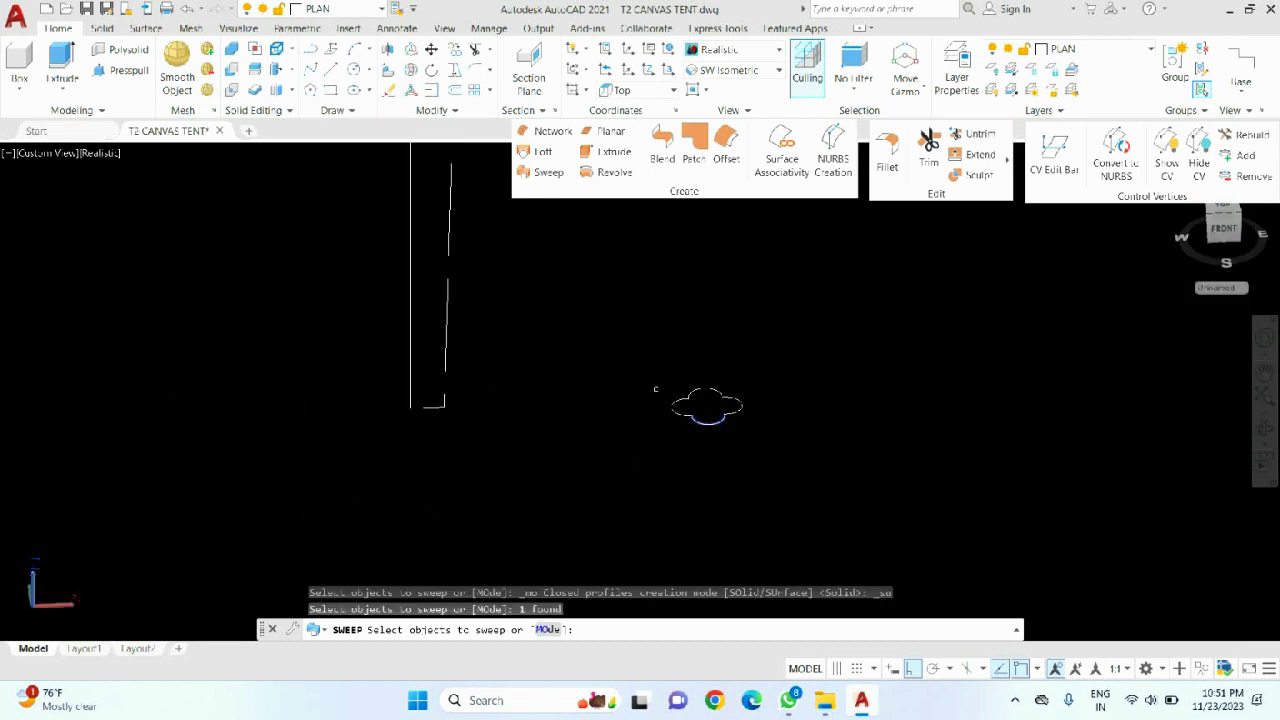
pyautogui.click(657, 371)
pyautogui.click(786, 443)
pyautogui.moveTo(786, 443)
pyautogui.keyDown('shift'); pyautogui.mouseDown(button='middle')
pyautogui.moveTo(749, 389)
pyautogui.moveTo(775, 405)
pyautogui.moveTo(955, 424)
pyautogui.mouseUp(button='middle'); pyautogui.keyUp('shift')
pyautogui.scroll(-2, 774, 402)
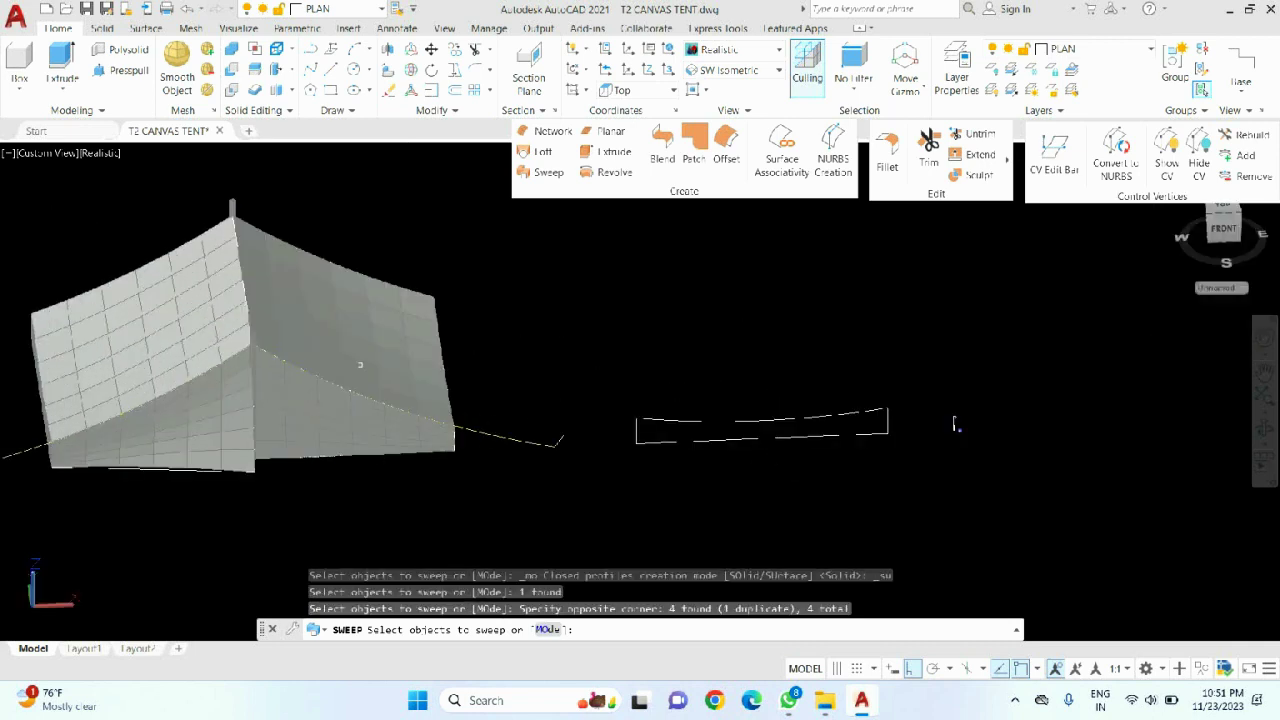
# - Sweep the rope profile in Surface mode with a twist angle of 5000 along the curved guy rope line of the front opening
pyautogui.write('MO')
pyautogui.press('Return')
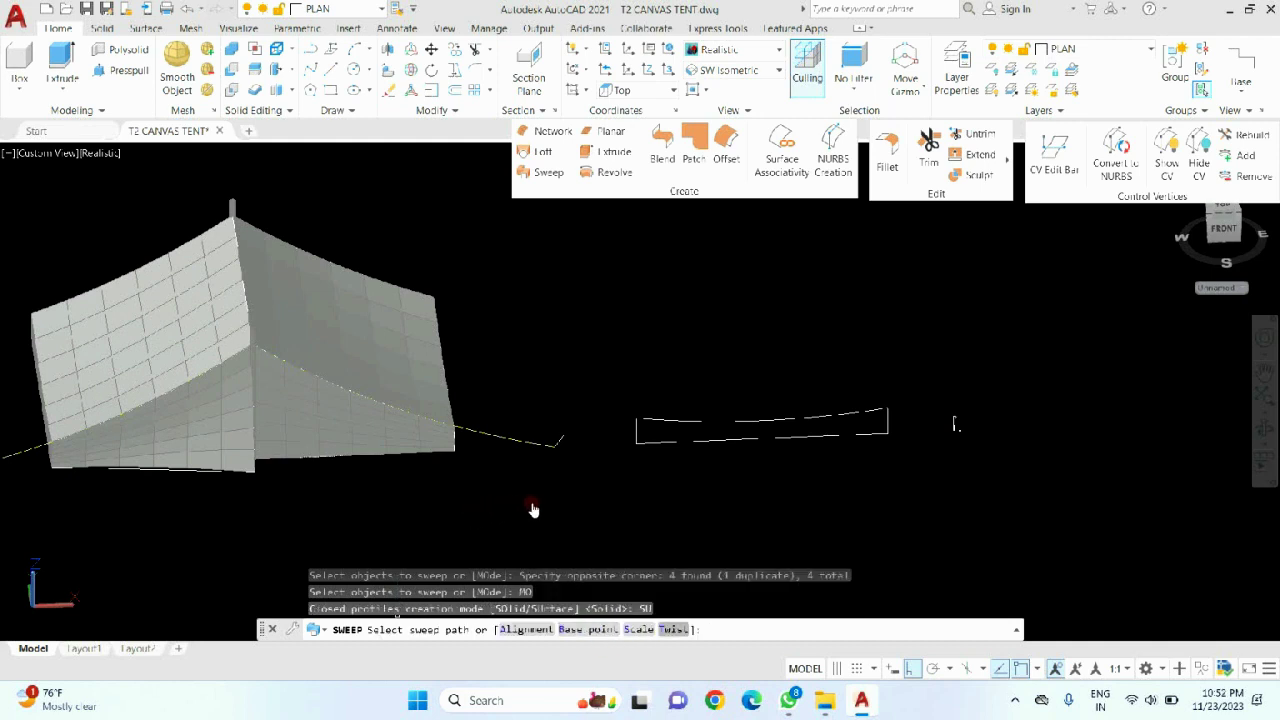
pyautogui.click(670, 629)
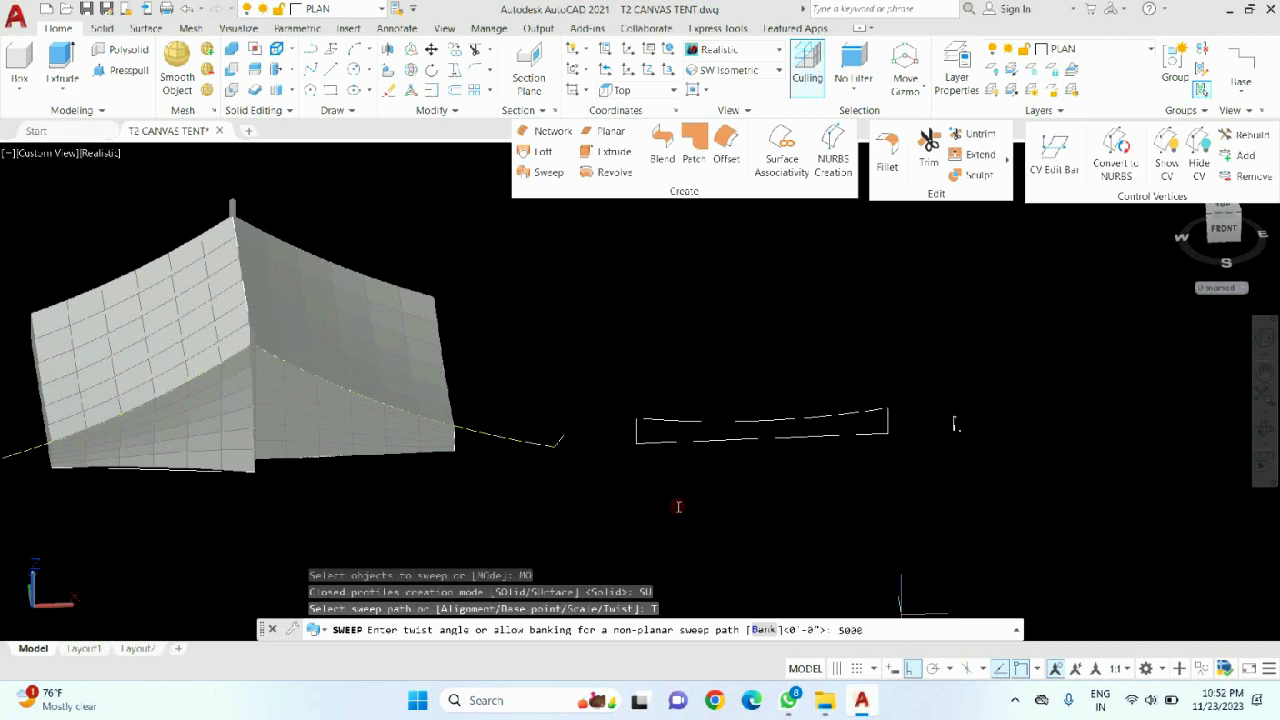
pyautogui.press('Return')
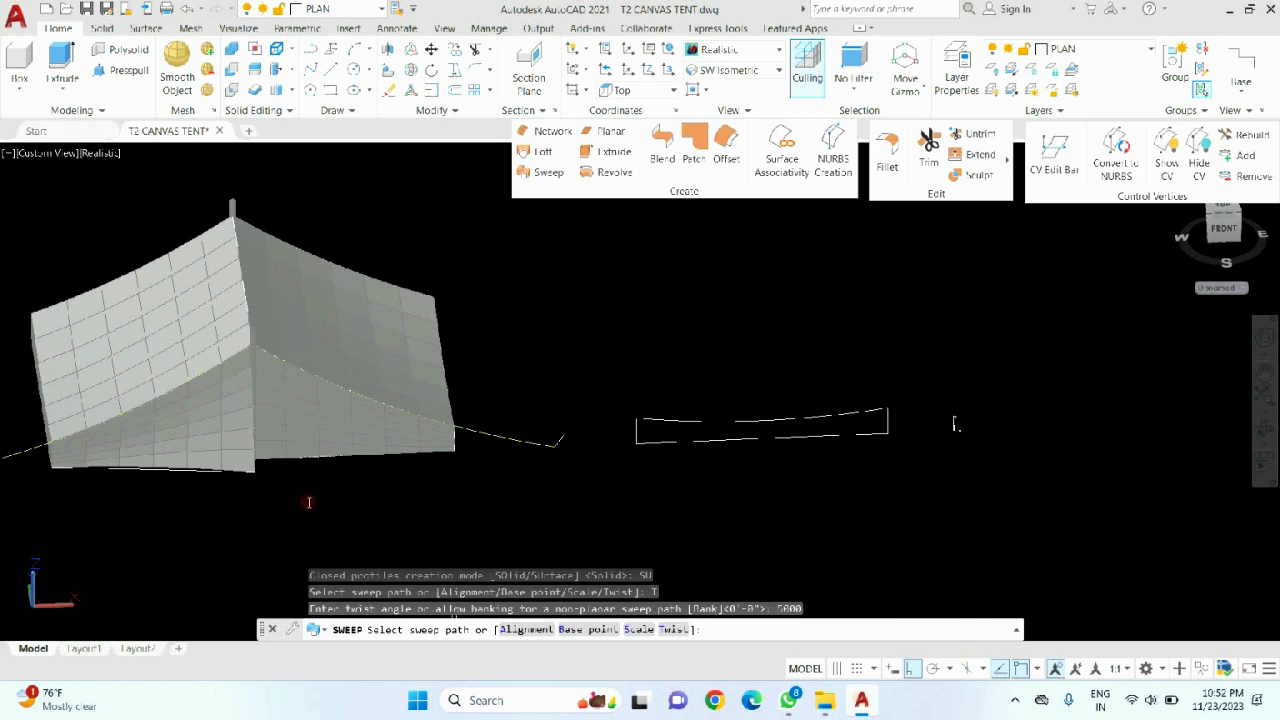
pyautogui.scroll(5, 530, 440)
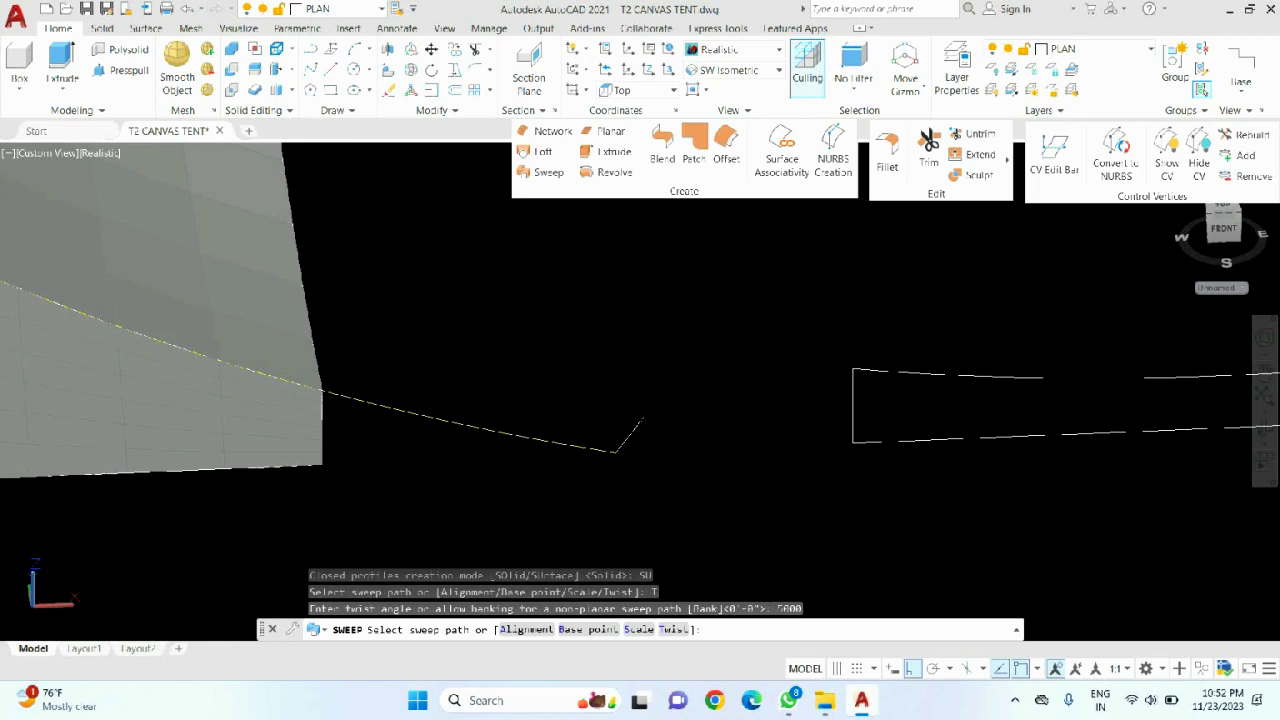
pyautogui.click(622, 446)
pyautogui.scroll(5, 614, 450)
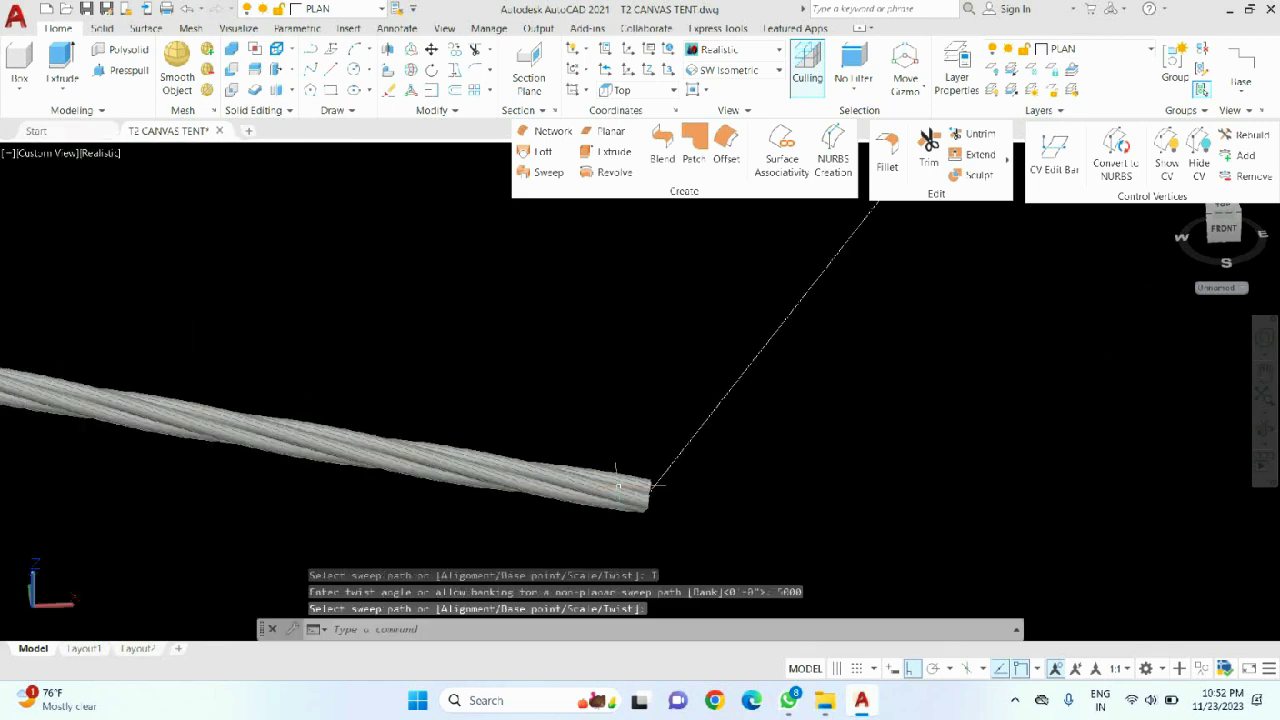
# - Examine the twisted rope's strands, its open end and how it runs along the tent's front edge
pyautogui.scroll(-4, 650, 470)
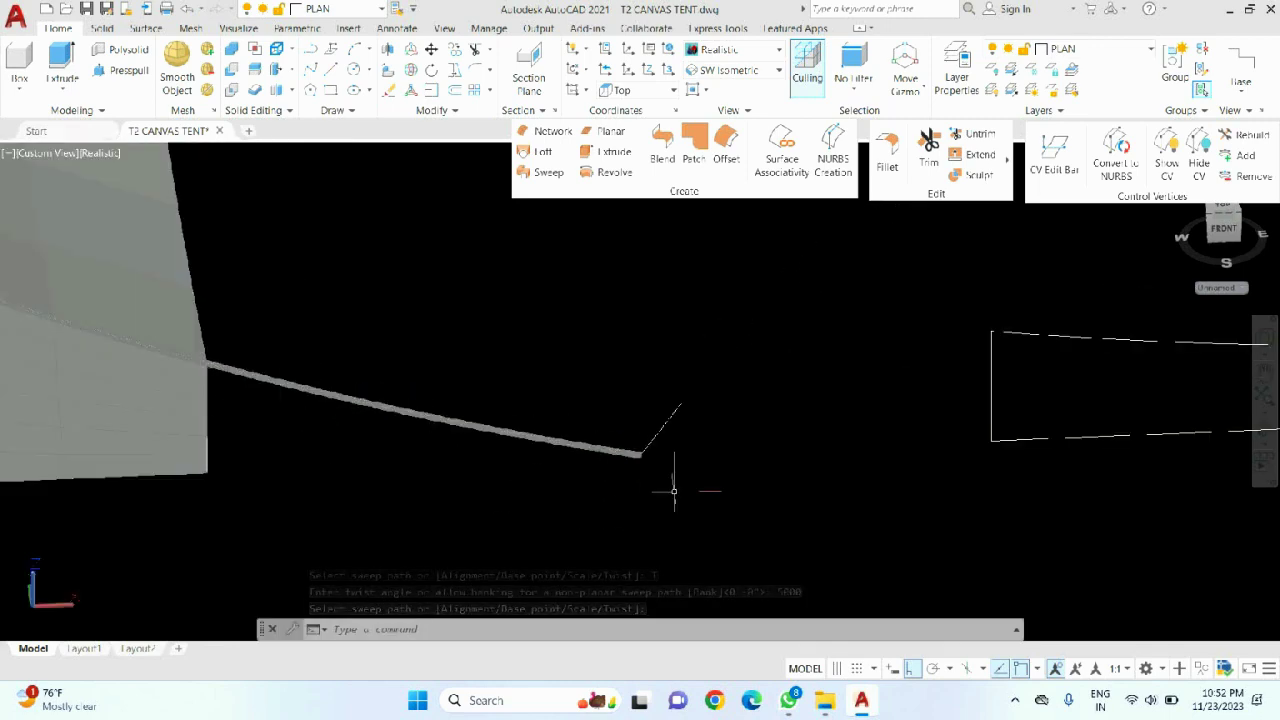
pyautogui.keyDown('shift'); pyautogui.moveTo(674, 491); pyautogui.dragTo(466, 354); pyautogui.keyUp('shift')
pyautogui.keyDown('shift'); pyautogui.moveTo(466, 354); pyautogui.dragTo(460, 325, button='middle'); pyautogui.keyUp('shift')
pyautogui.scroll(6, 603, 477)
pyautogui.scroll(2, 610, 470)
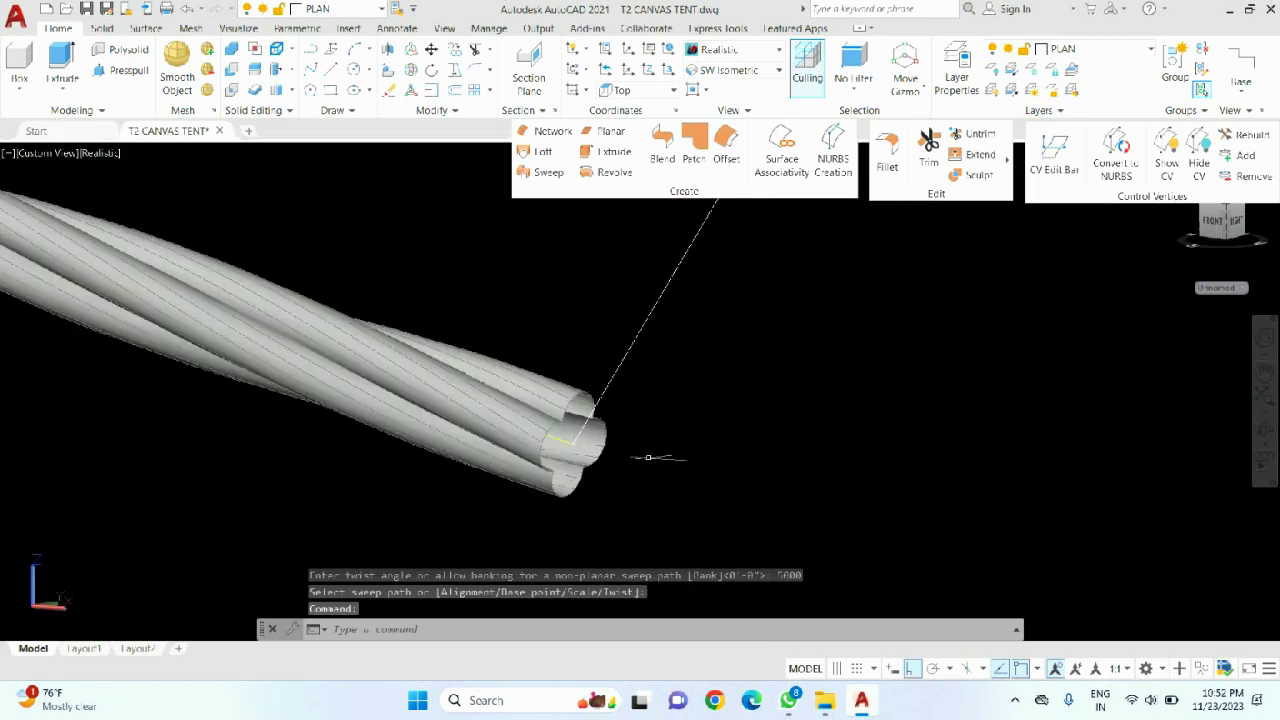
pyautogui.scroll(-8, 651, 455)
pyautogui.scroll(3, 423, 363)
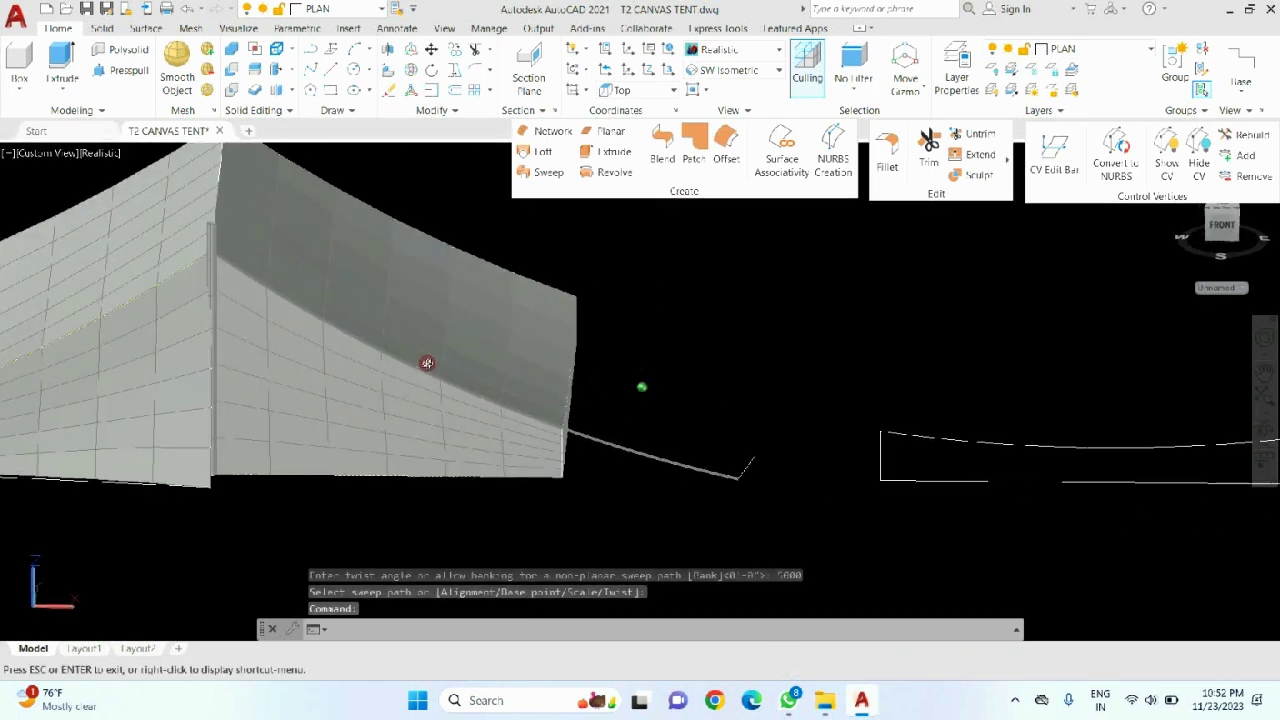
pyautogui.scroll(5, 226, 289)
pyautogui.scroll(-5, 227, 285)
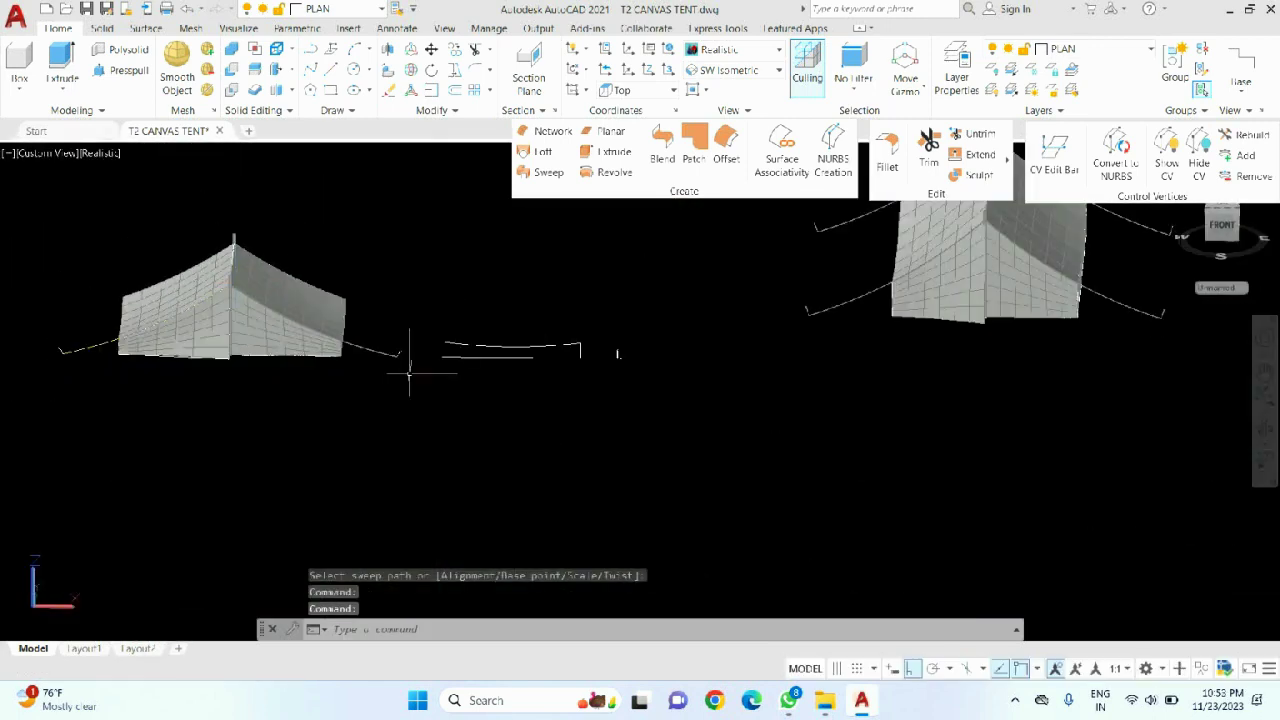
# - Select the swept surfaces of the twisted rope and assign them to the ROPE layer
pyautogui.scroll(4, 371, 357)
pyautogui.scroll(2, 590, 445)
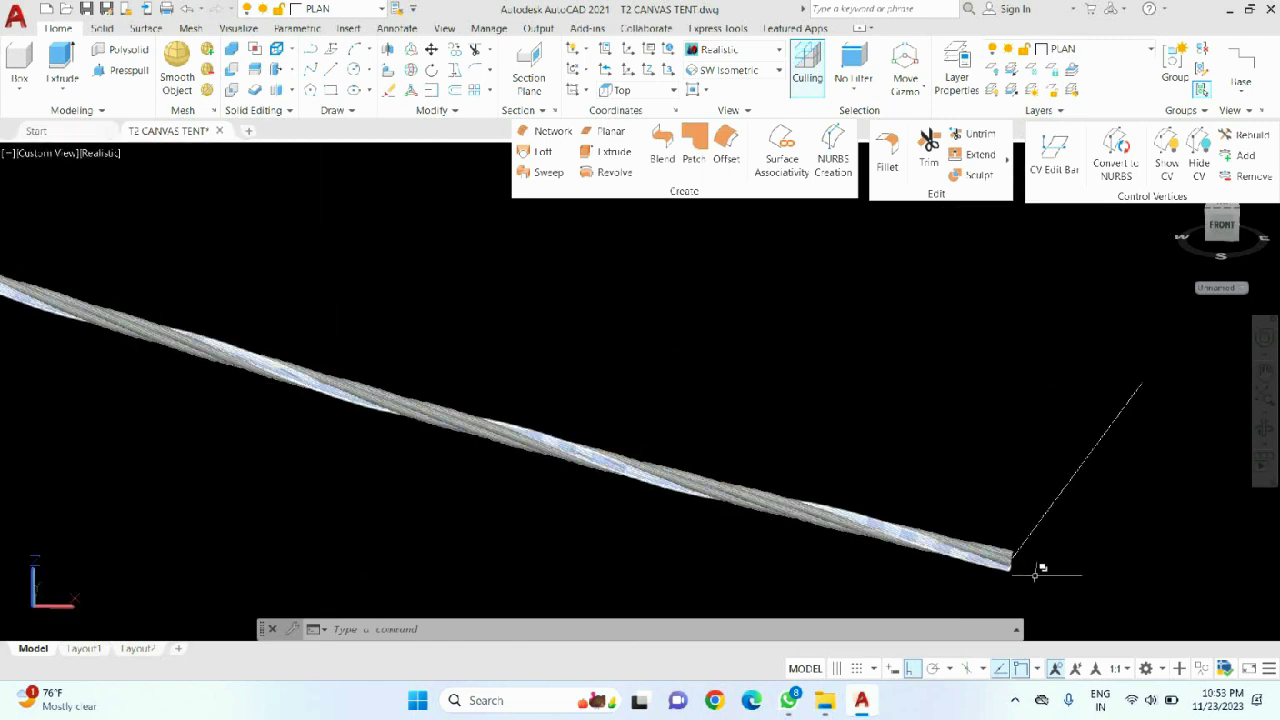
pyautogui.scroll(3, 1035, 562)
pyautogui.click(980, 461)
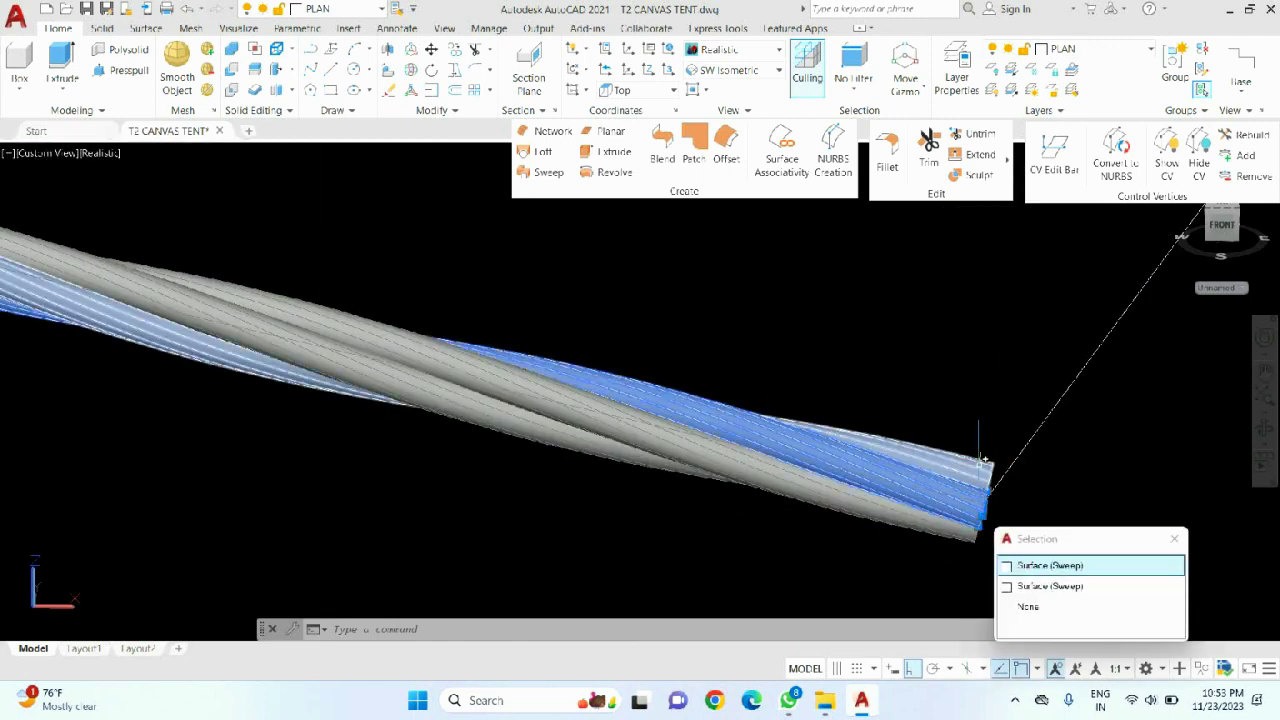
pyautogui.click(887, 533)
pyautogui.scroll(-5, 590, 458)
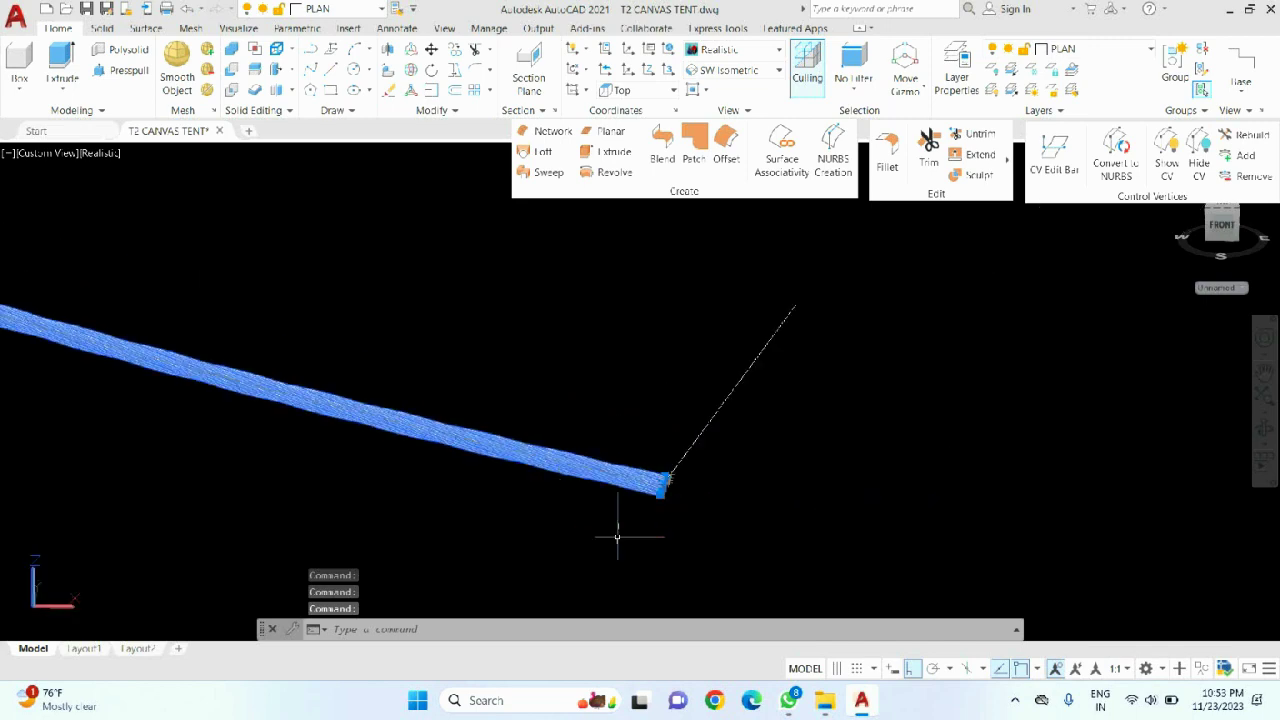
pyautogui.moveTo(614, 529); pyautogui.dragTo(499, 614, button='middle')
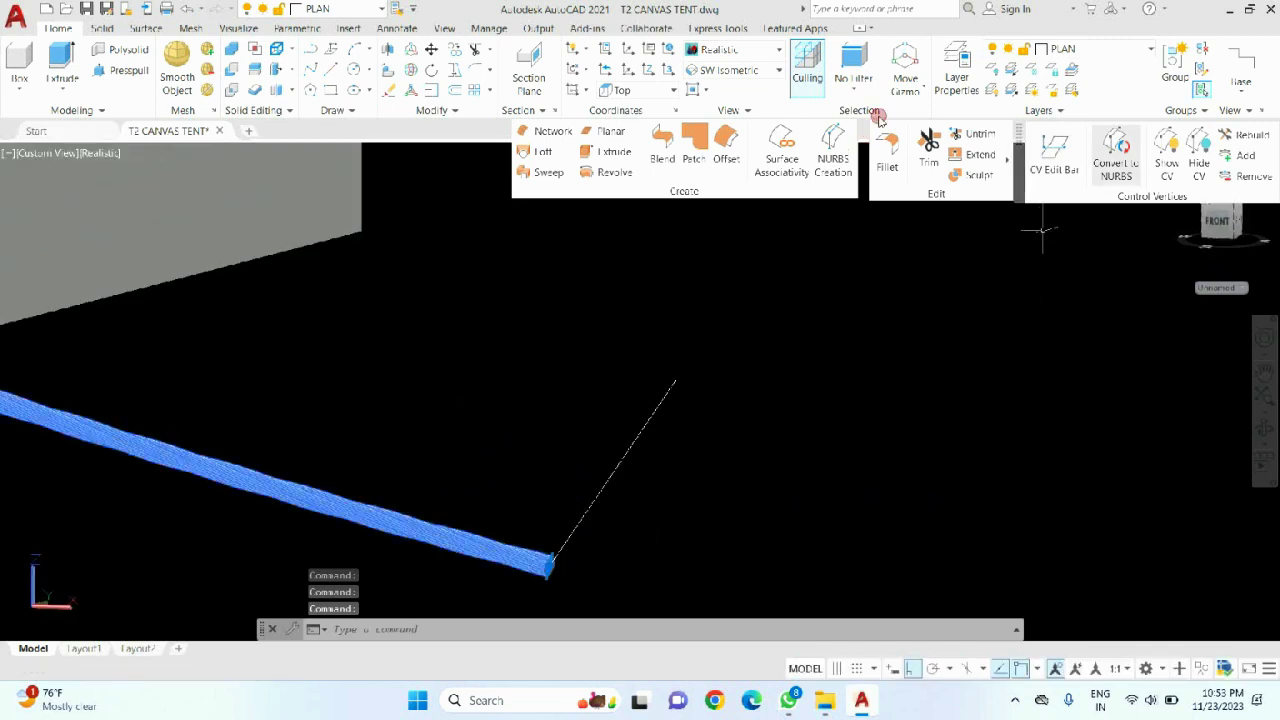
pyautogui.click(1118, 48)
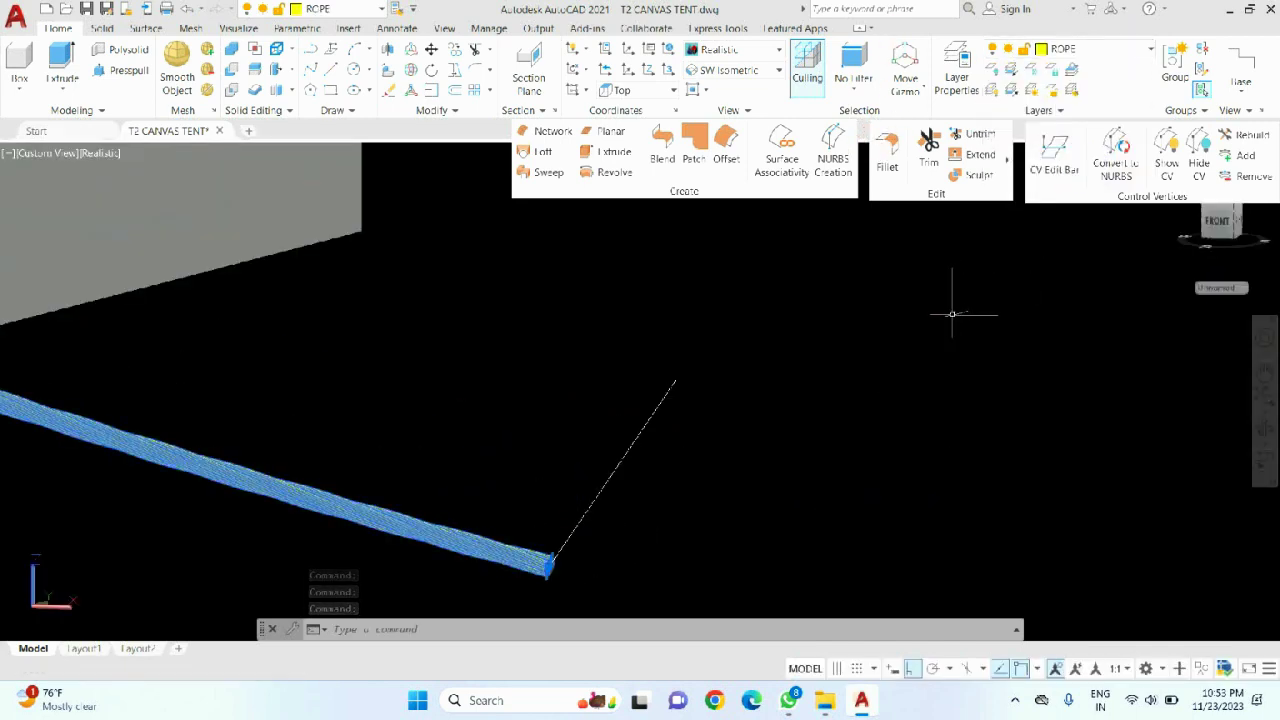
pyautogui.scroll(5, 942, 371)
pyautogui.press('Escape')
# - Display the model in the 2D Wireframe visual style and set the Front view
pyautogui.keyDown('shift'); pyautogui.moveTo(793, 369); pyautogui.dragTo(503, 390, button='middle'); pyautogui.keyUp('shift')
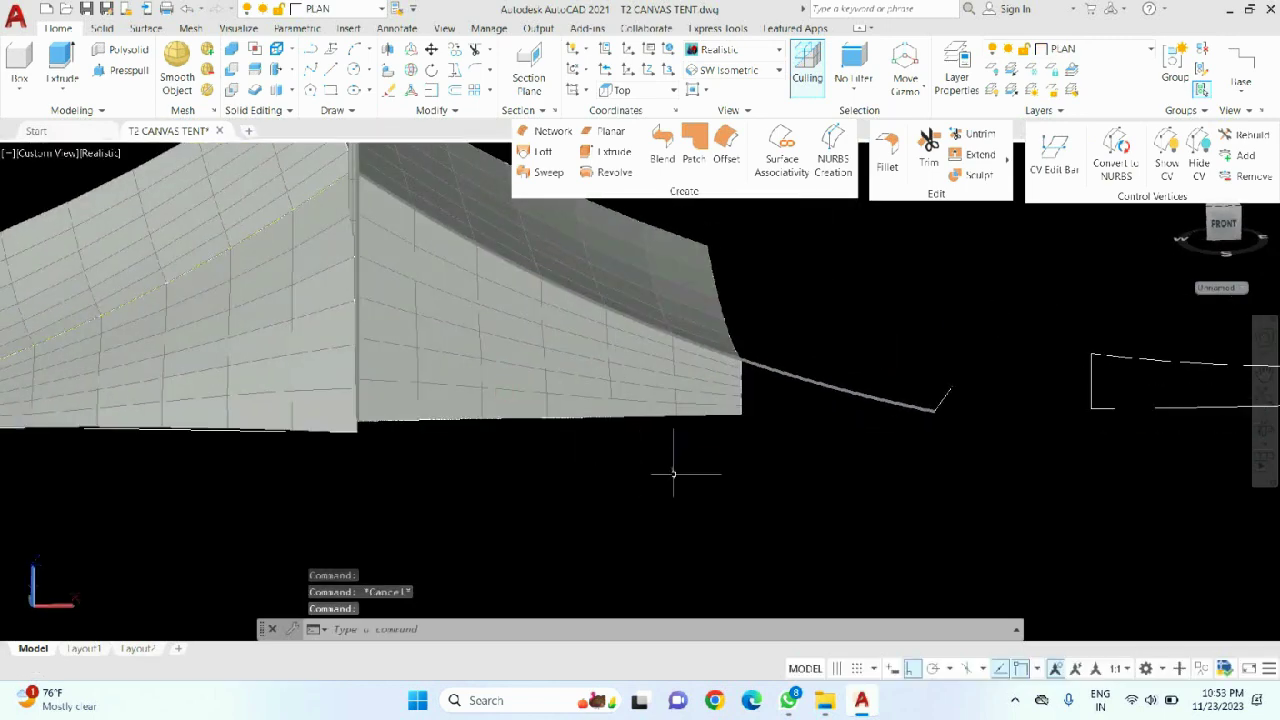
pyautogui.click(729, 51)
pyautogui.click(720, 87)
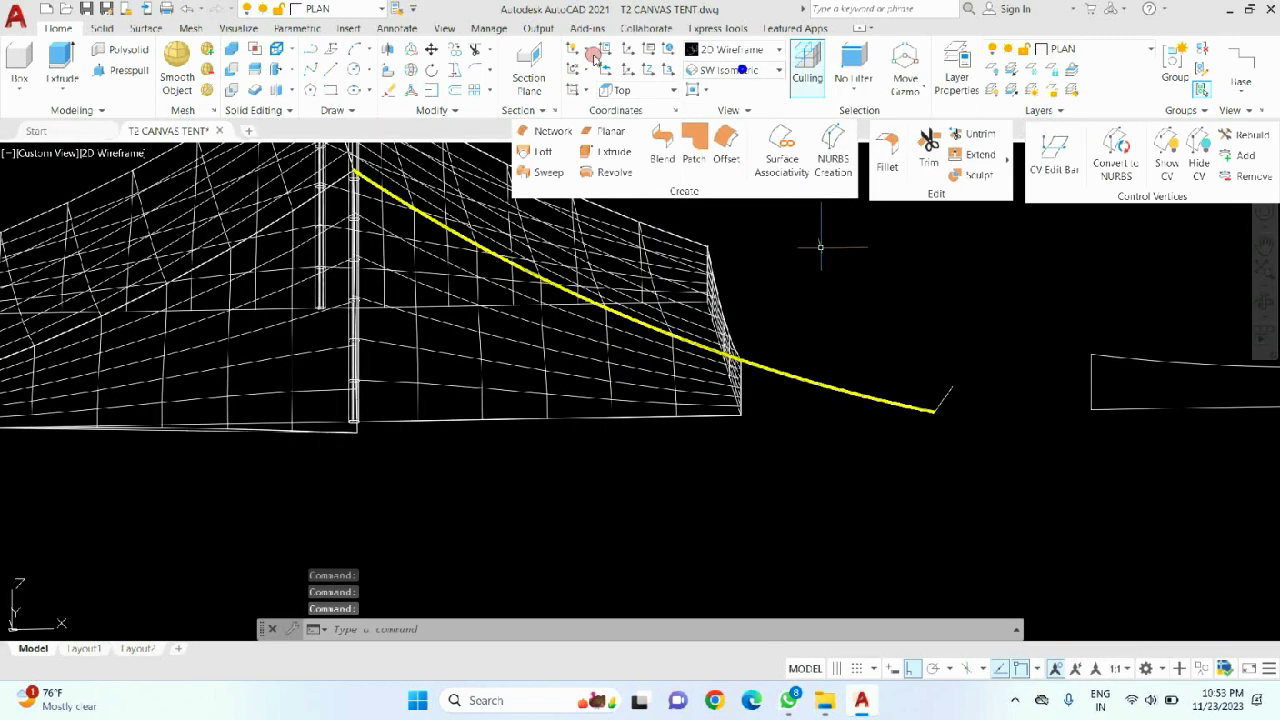
pyautogui.click(735, 70)
pyautogui.click(725, 175)
pyautogui.scroll(4, 117, 485)
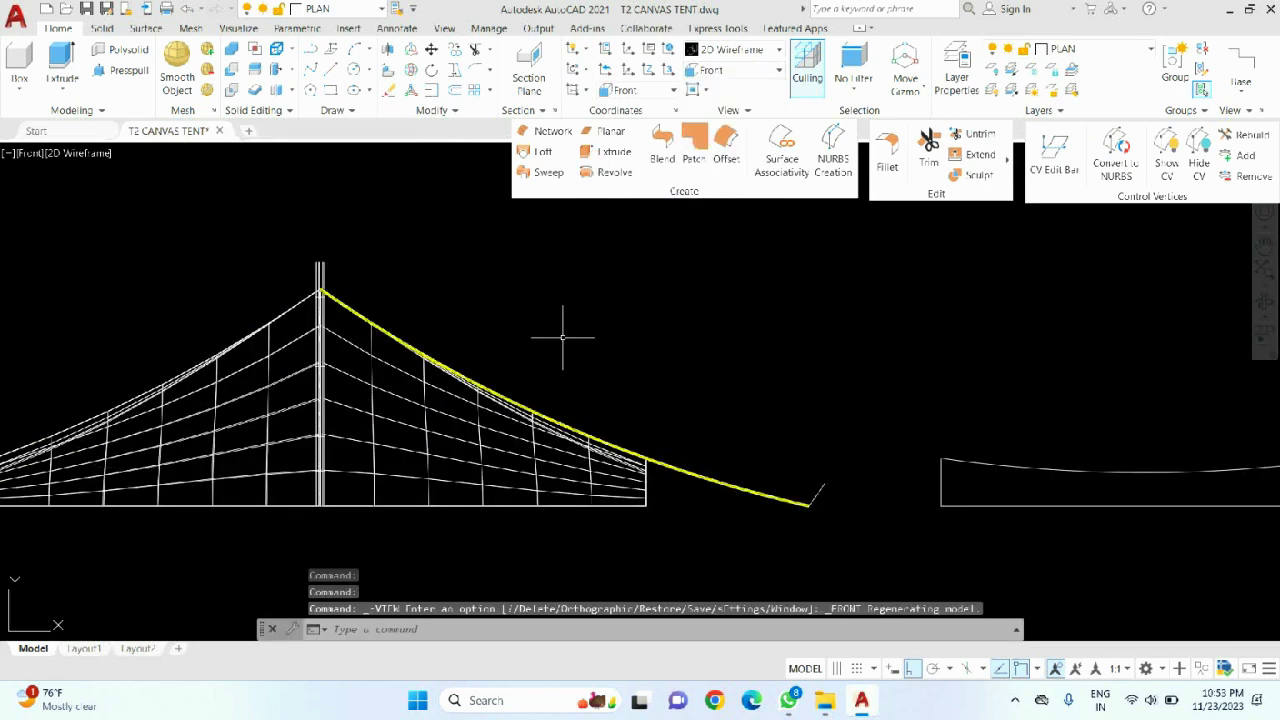
# - Start a Mirror and select all four swept surfaces of the yellow rope at its ground end
pyautogui.write('mi')
pyautogui.press('Return')
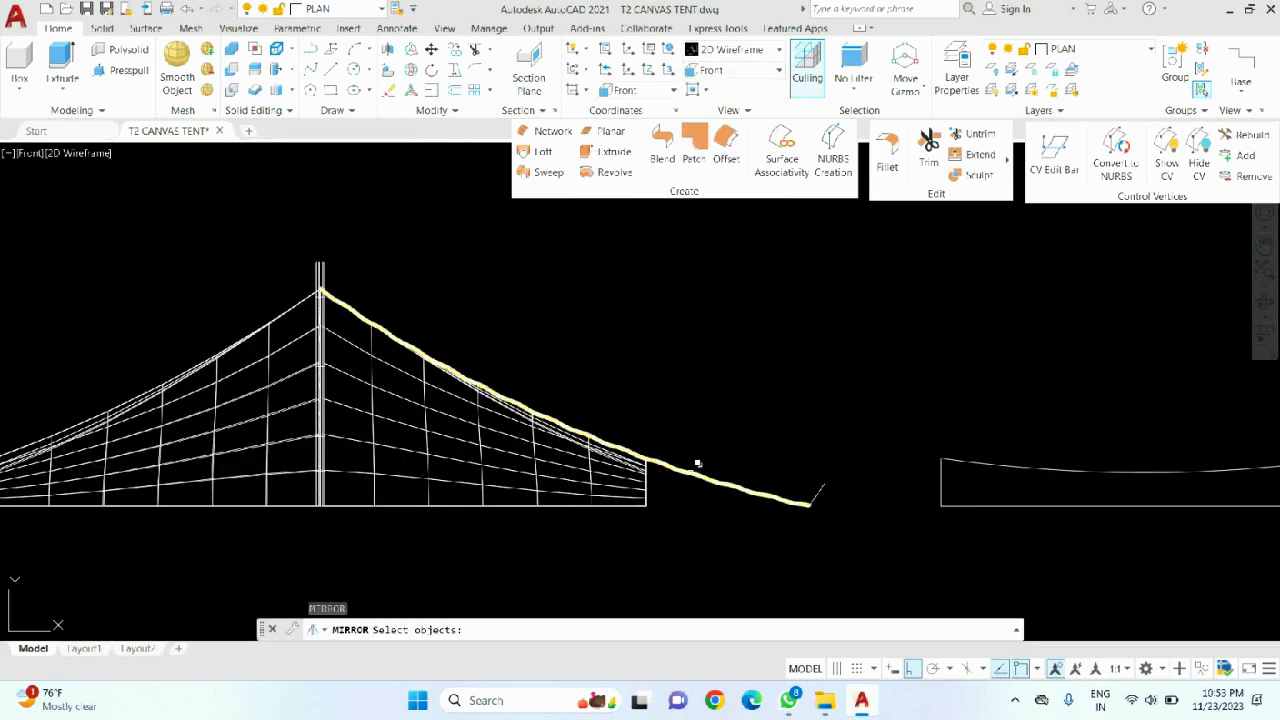
pyautogui.scroll(3, 697, 463)
pyautogui.moveTo(697, 463)
pyautogui.keyDown('shift'); pyautogui.mouseDown(button='middle')
pyautogui.moveTo(729, 457)
pyautogui.moveTo(729, 353)
pyautogui.mouseUp(button='middle'); pyautogui.keyUp('shift')
pyautogui.click(741, 341)
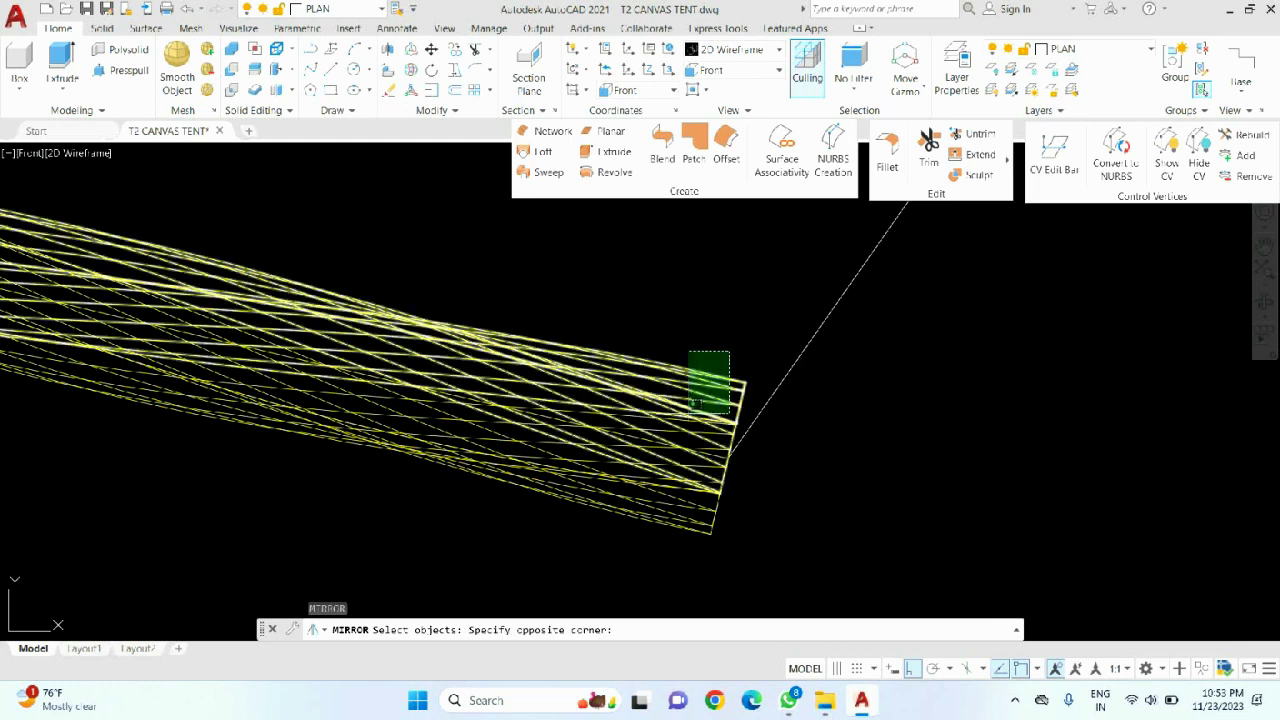
pyautogui.click(680, 408)
pyautogui.click(737, 491)
pyautogui.click(685, 561)
pyautogui.click(716, 432)
pyautogui.scroll(-5, 716, 432)
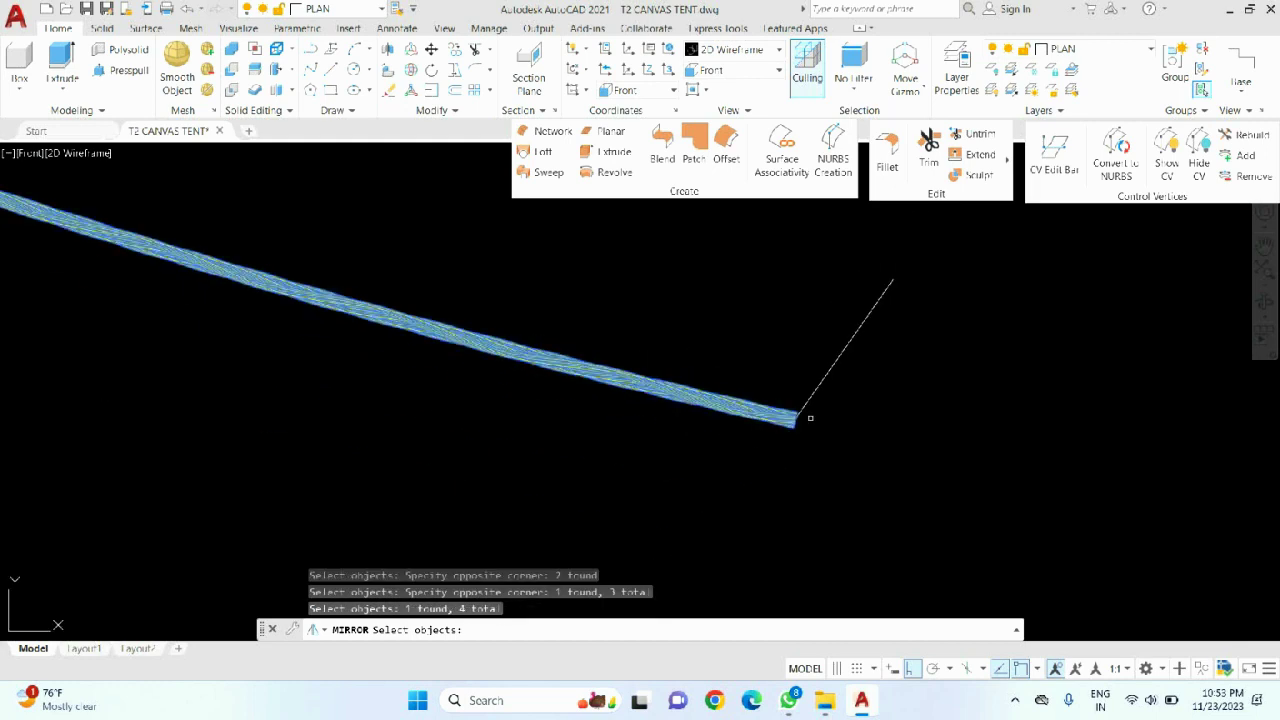
pyautogui.scroll(4, 617, 303)
pyautogui.press('Return')
# - Mirror the rope surfaces about a vertical line through the pole's centre at the tent peak, keeping the source objects
pyautogui.scroll(2, 612, 307)
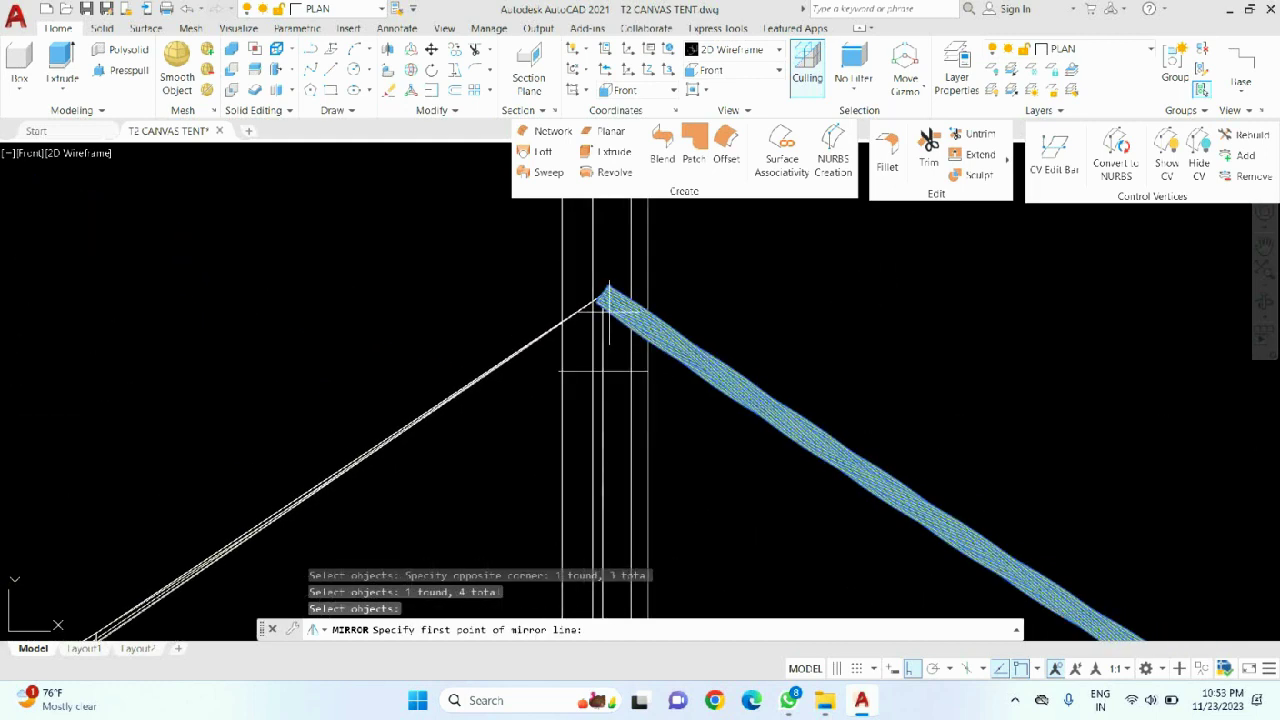
pyautogui.click(603, 330)
pyautogui.scroll(-2, 603, 330)
pyautogui.scroll(-1, 607, 370)
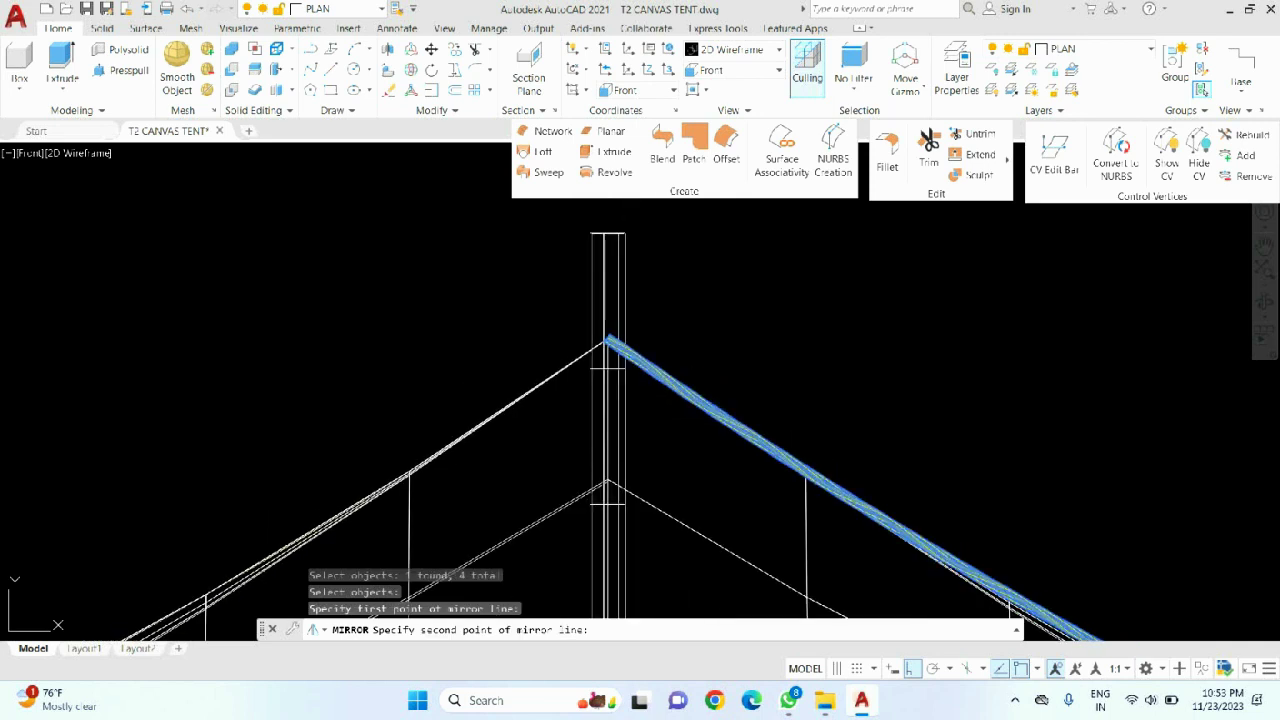
pyautogui.scroll(-1, 607, 366)
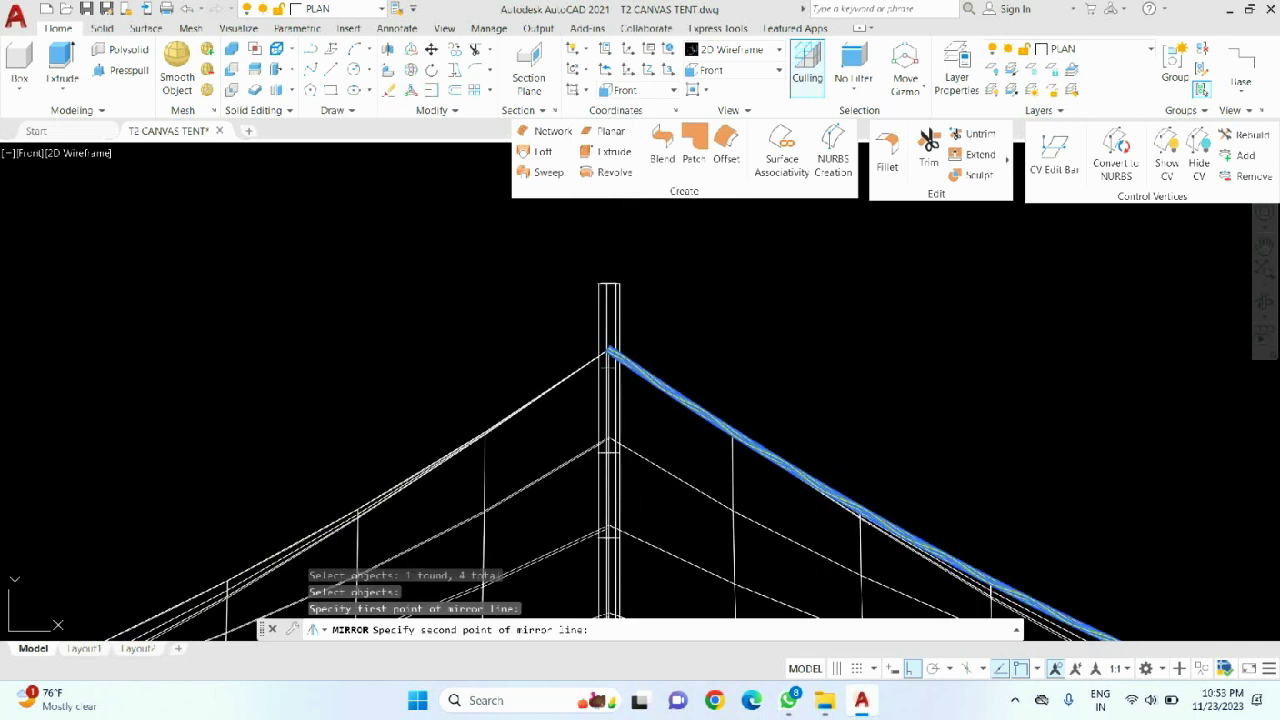
pyautogui.click(615, 224)
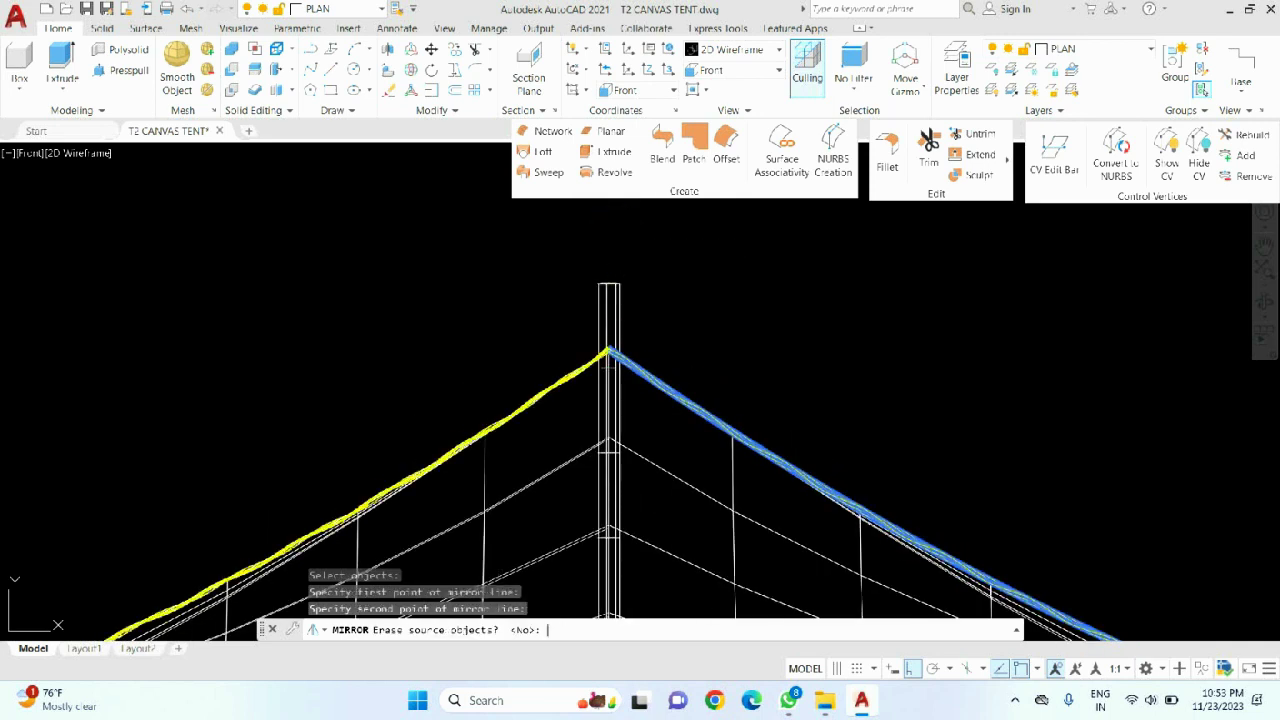
pyautogui.press('Return')
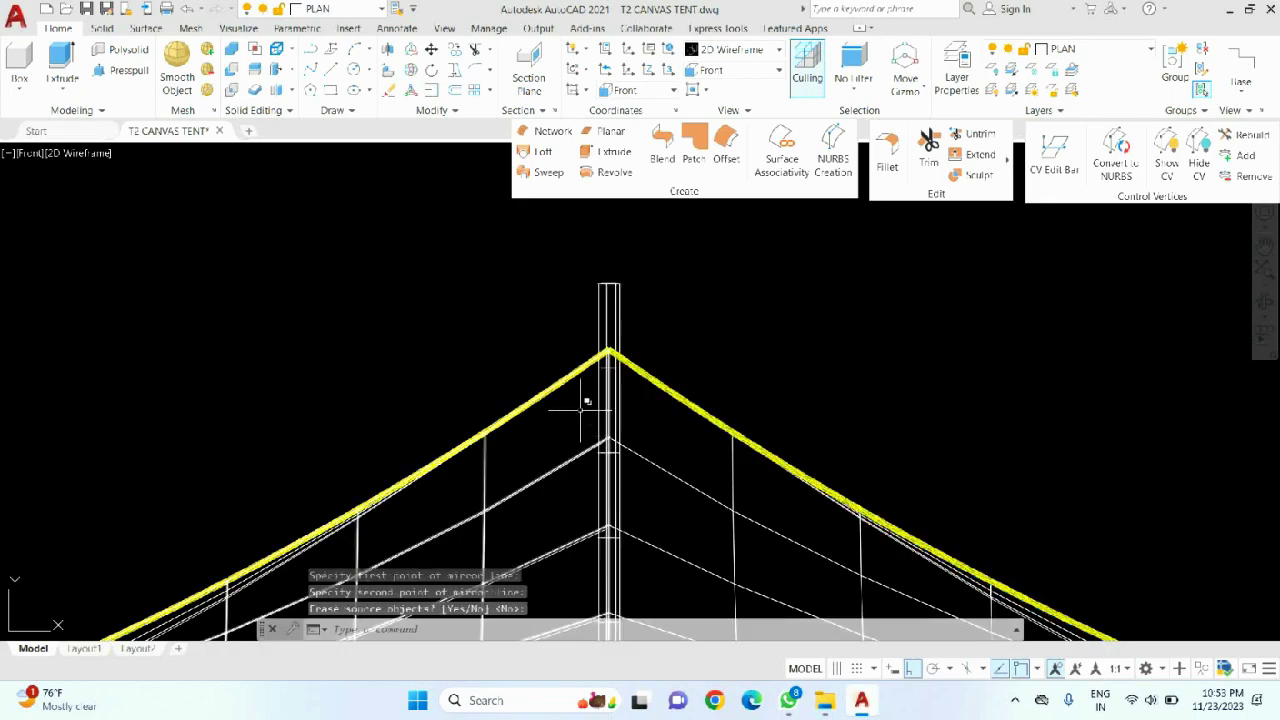
# - Examine both front ropes and the whole tent from an angled view
pyautogui.scroll(-4, 554, 318)
pyautogui.scroll(3, 714, 405)
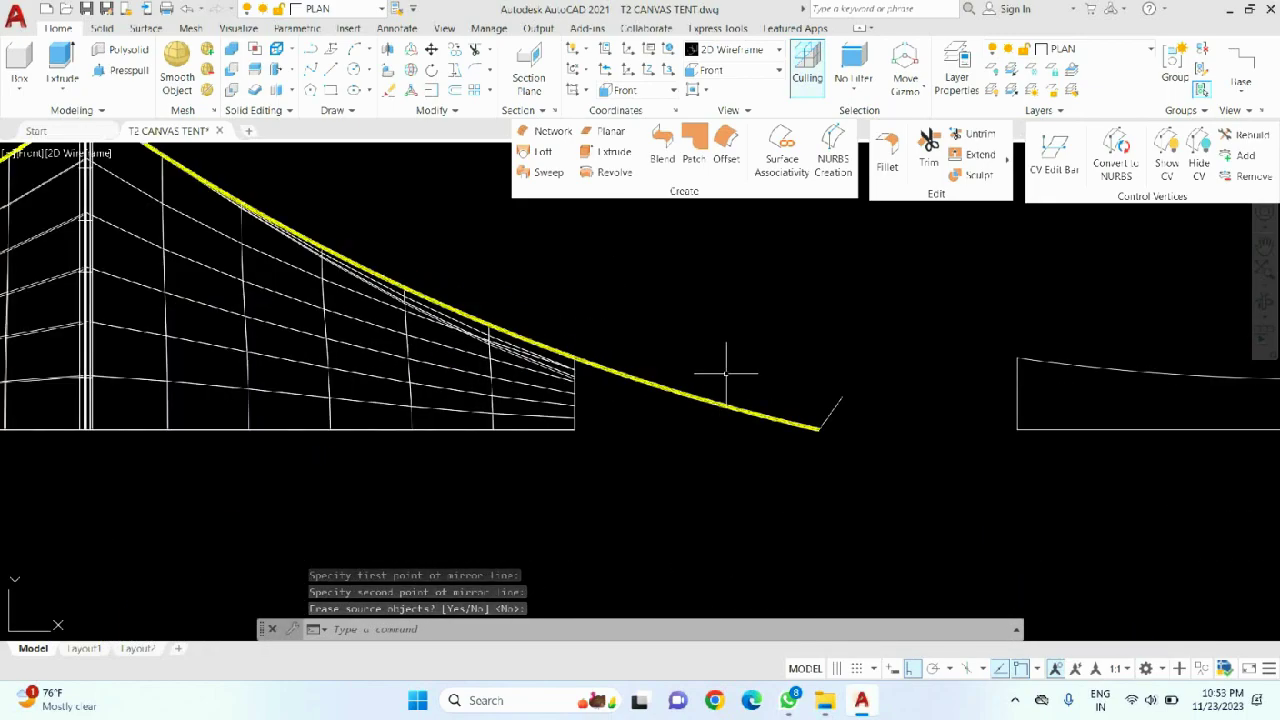
pyautogui.scroll(-2, 734, 366)
pyautogui.keyDown('shift'); pyautogui.moveTo(734, 366); pyautogui.dragTo(640, 380, button='middle'); pyautogui.keyUp('shift')
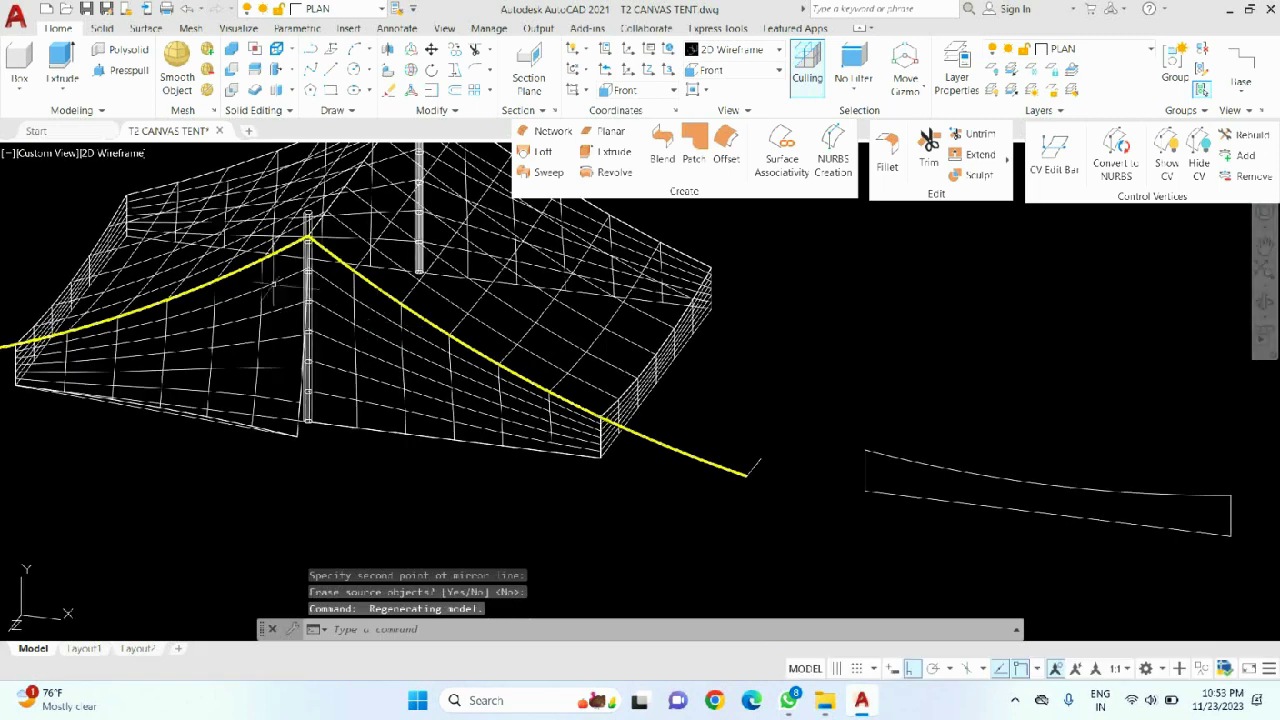
pyautogui.scroll(-3, 651, 455)
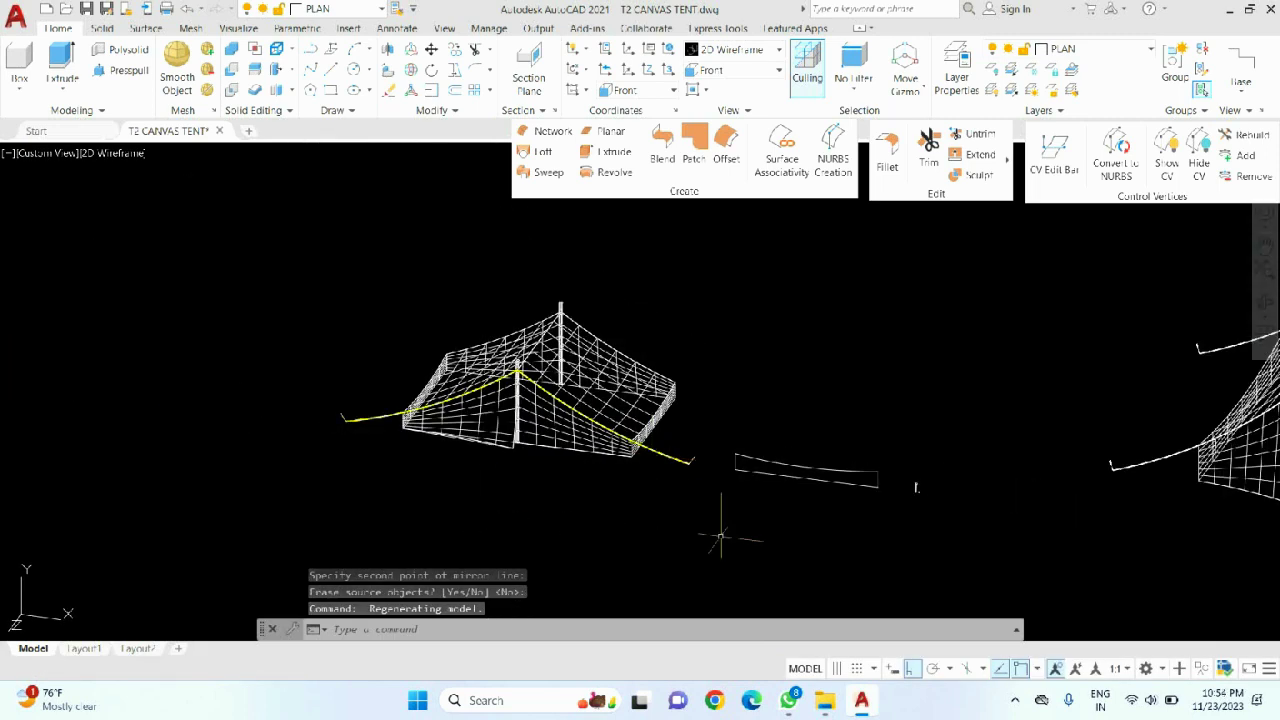
# - Revolve the peg's half profile 360 degrees around its straight vertical edge using REVSURF, entering a start angle of 360
pyautogui.scroll(6, 688, 455)
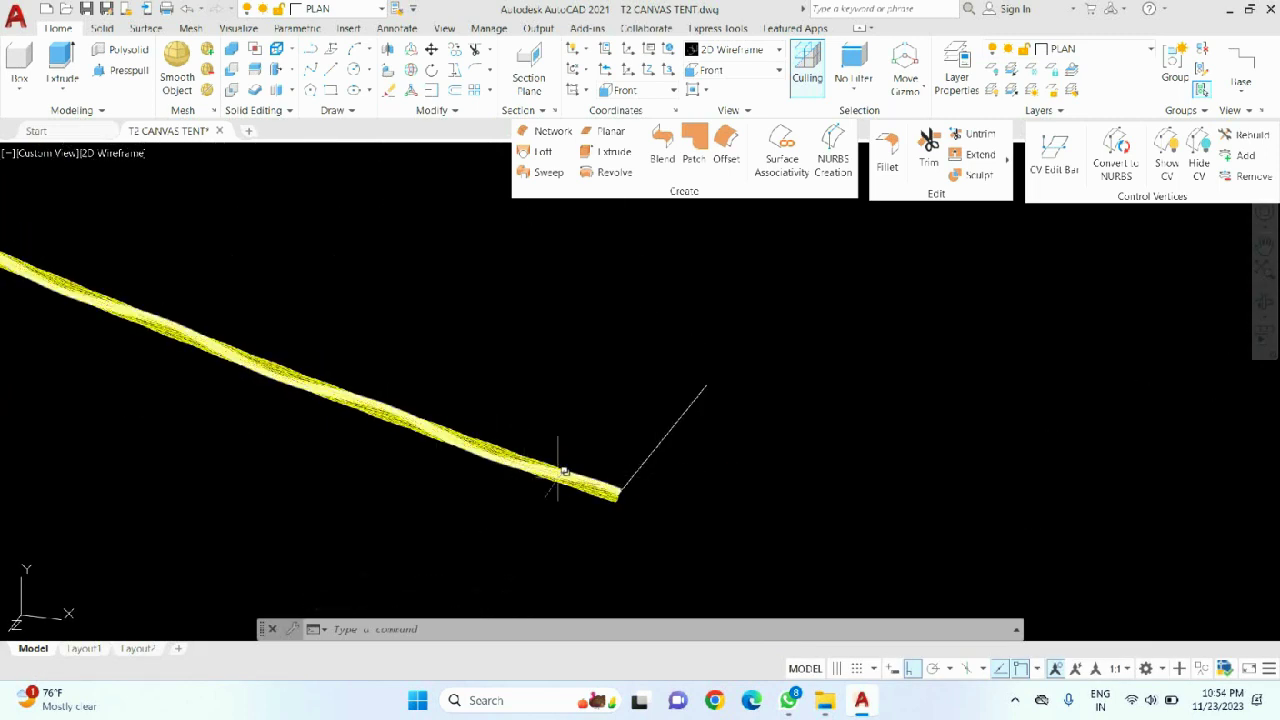
pyautogui.scroll(-3, 555, 457)
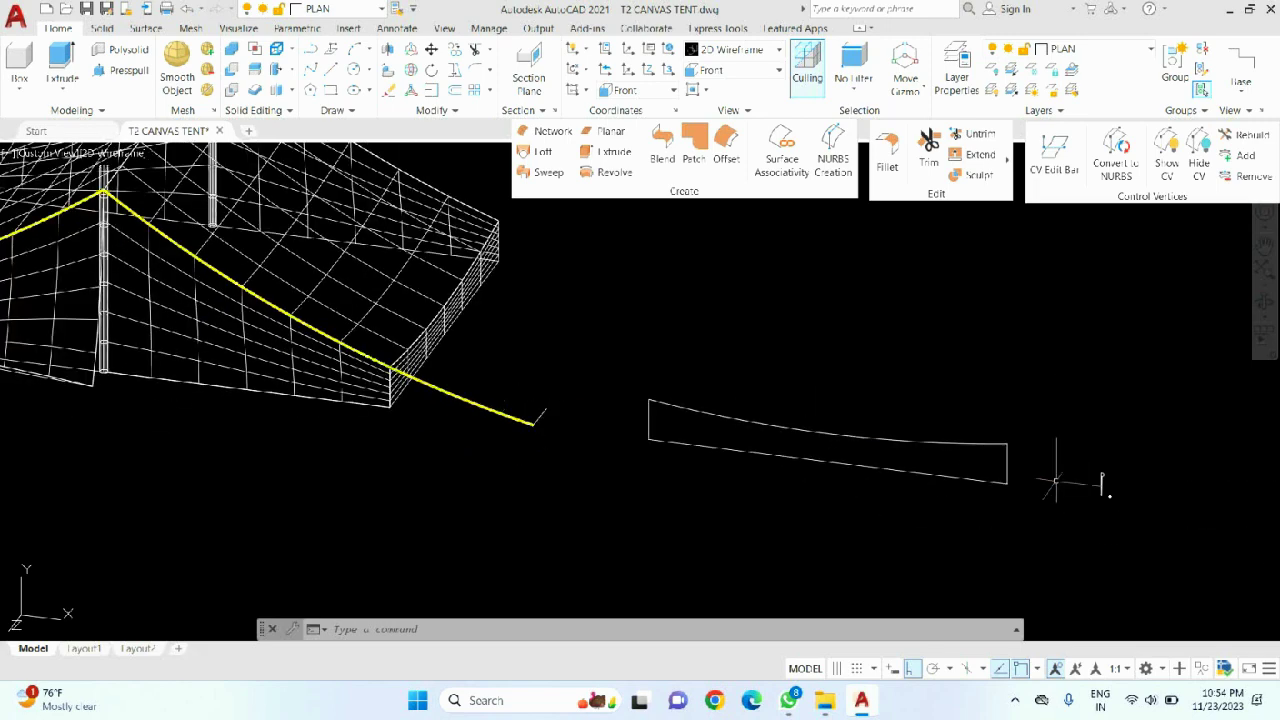
pyautogui.scroll(5, 1063, 466)
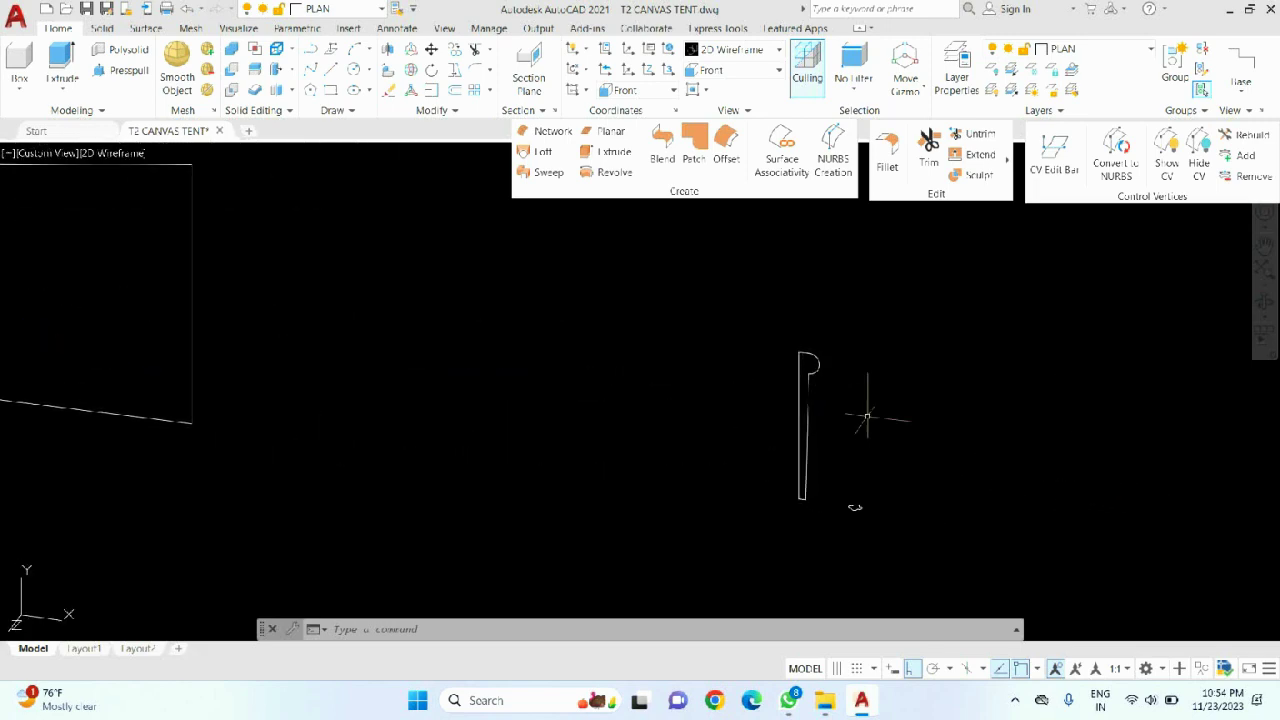
pyautogui.scroll(2, 837, 406)
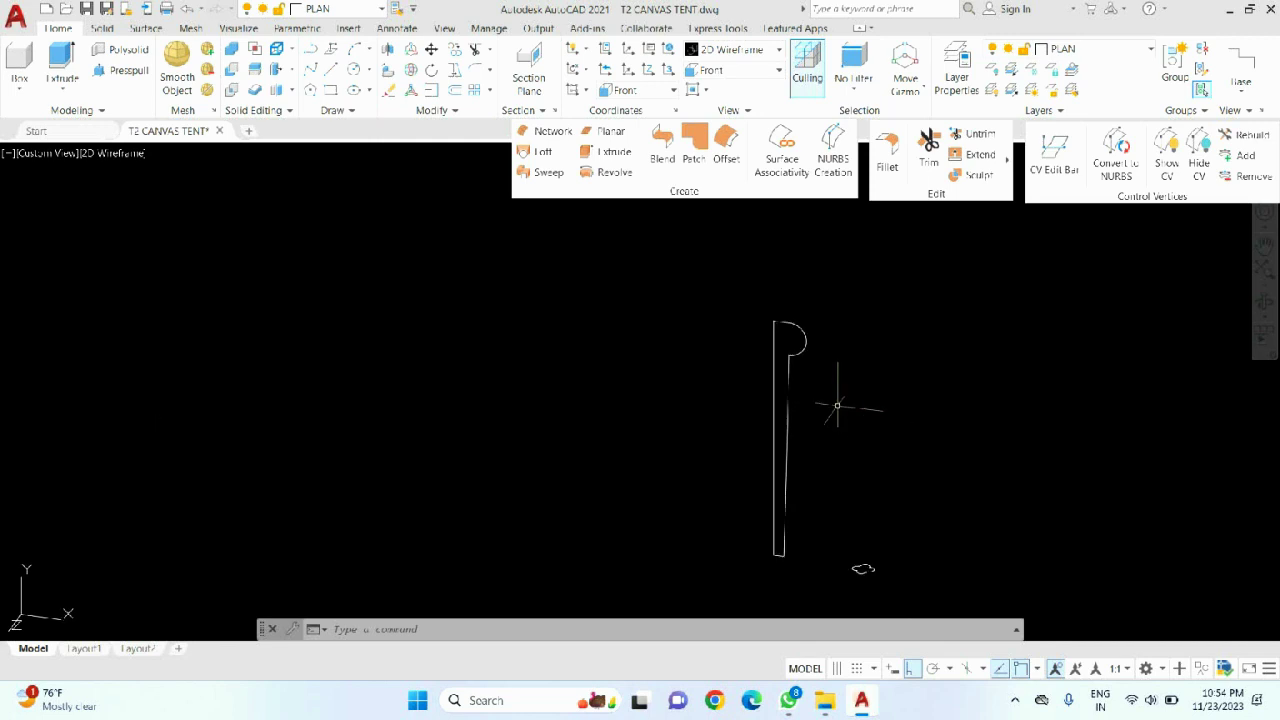
pyautogui.moveTo(837, 406); pyautogui.dragTo(782, 390, button='middle')
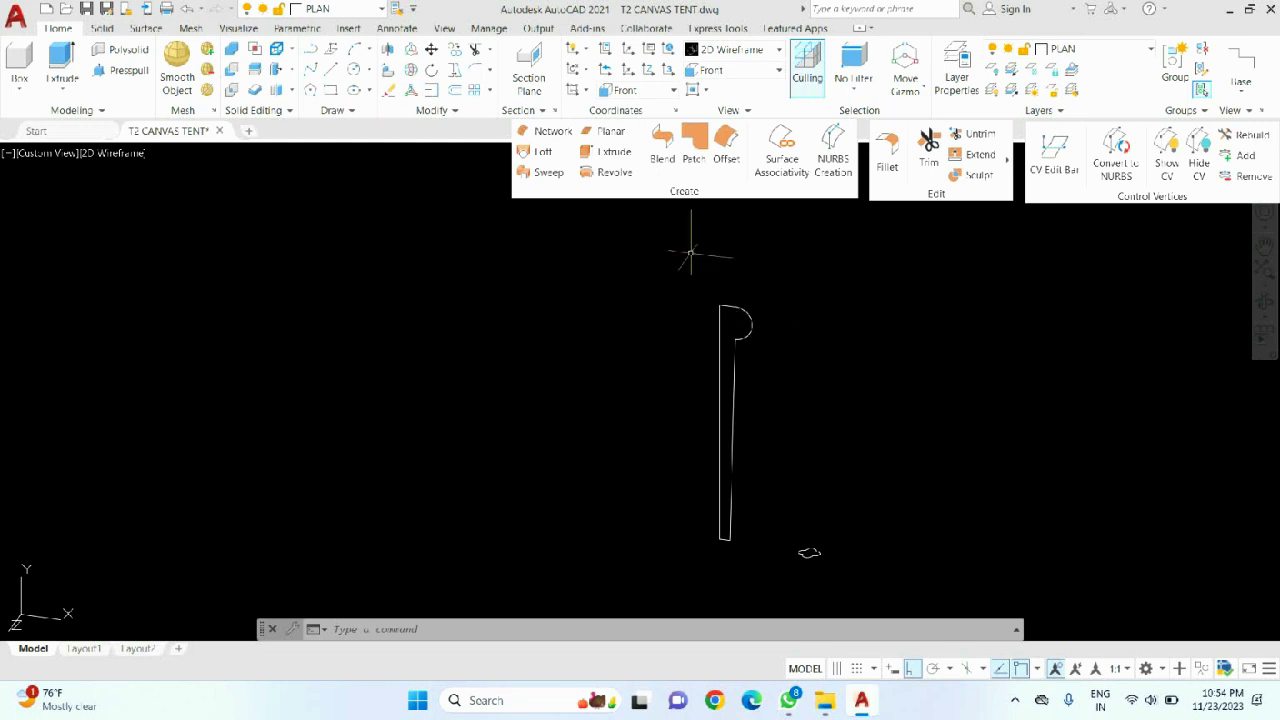
pyautogui.write('REV')
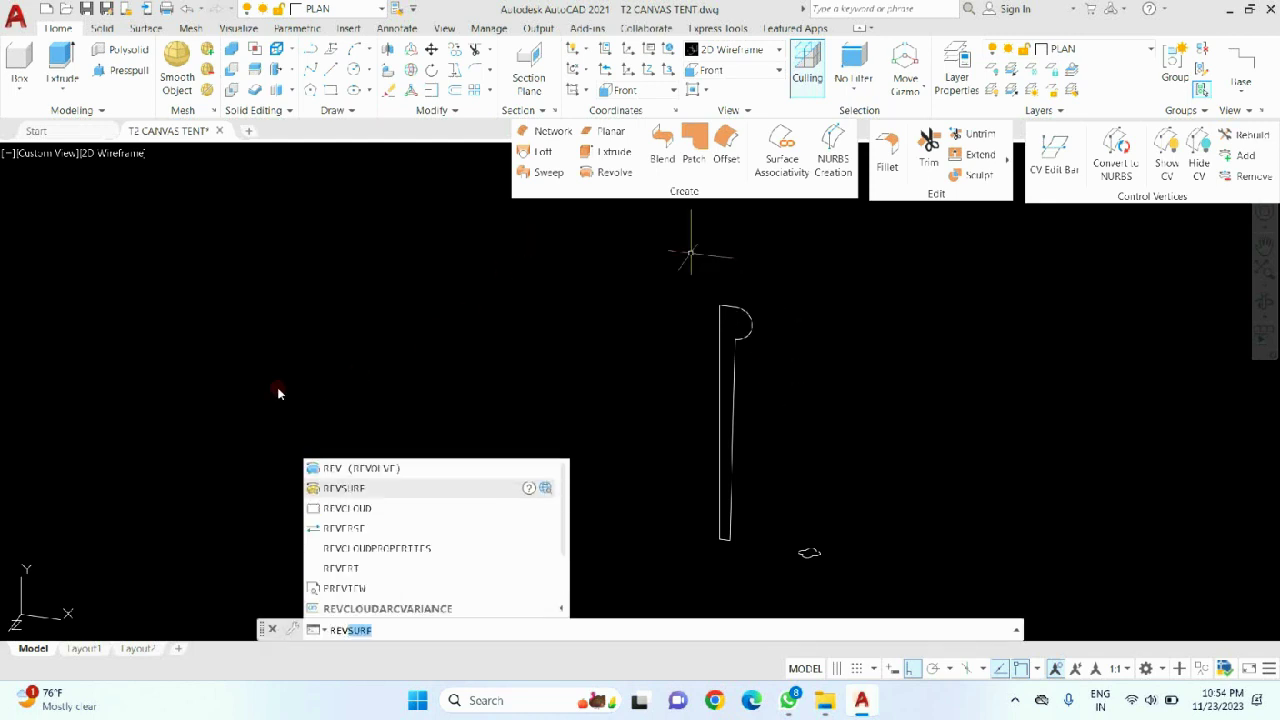
pyautogui.press('Return')
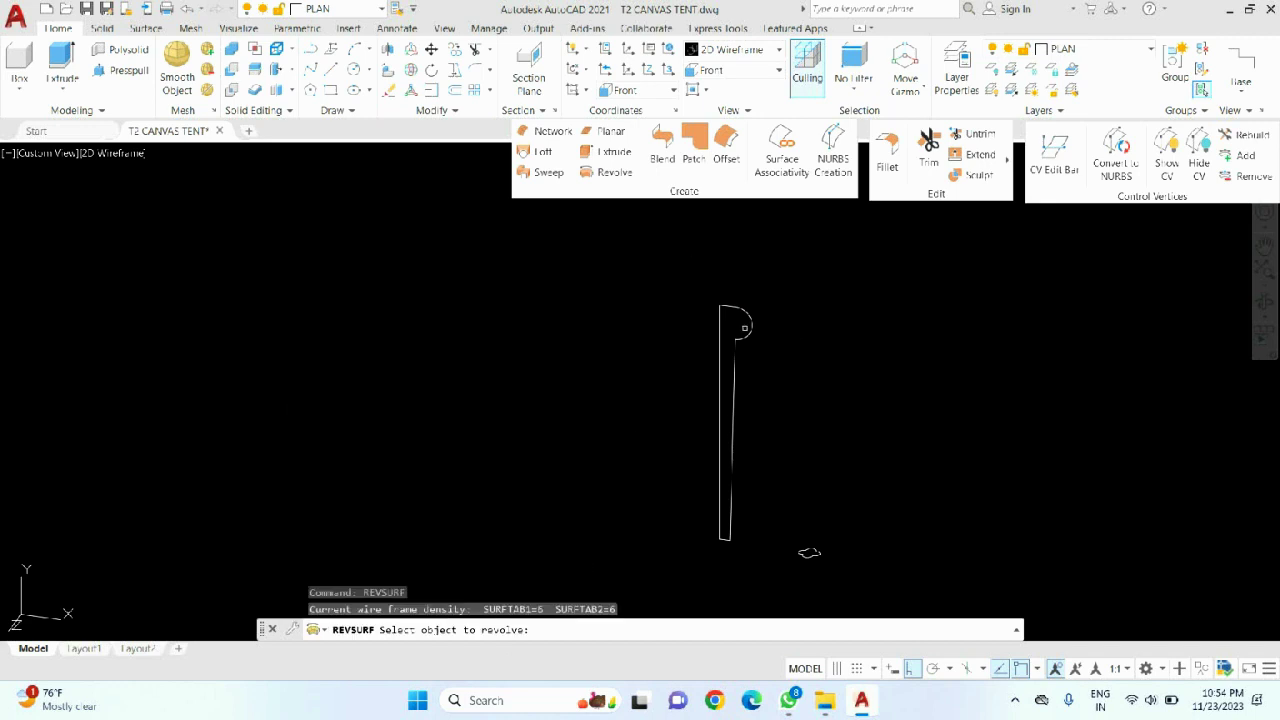
pyautogui.click(745, 330)
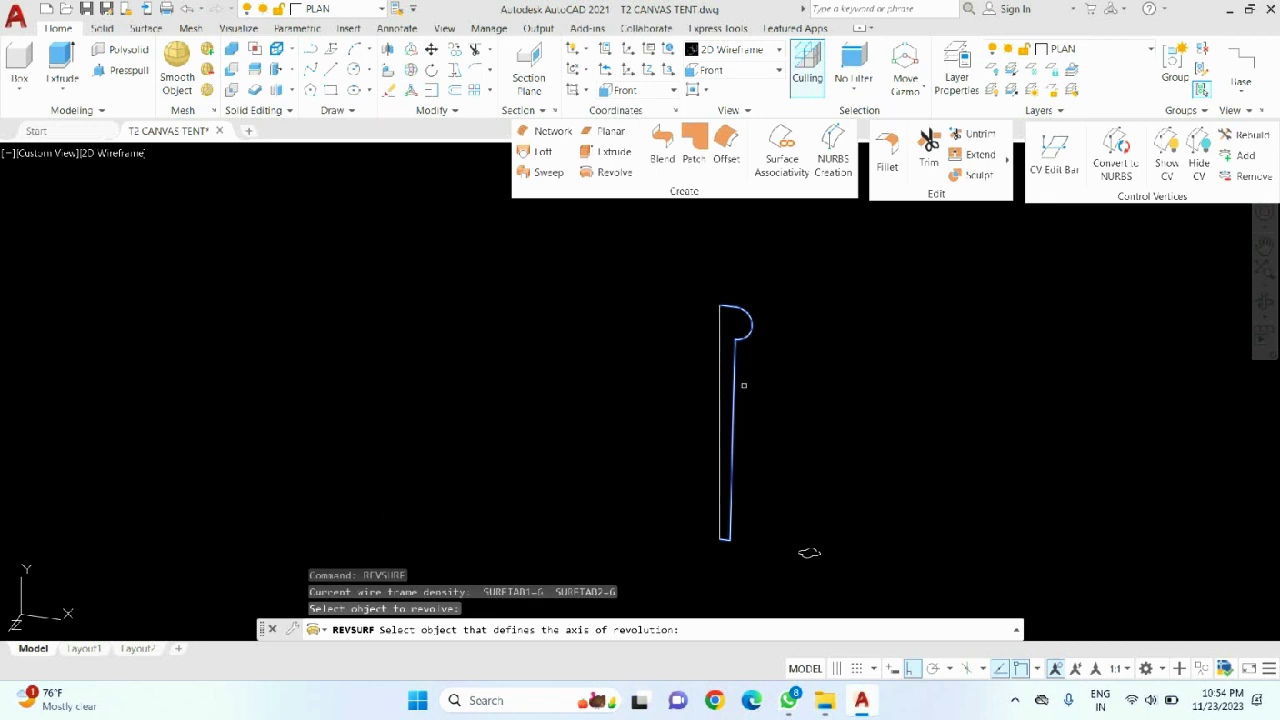
pyautogui.click(719, 391)
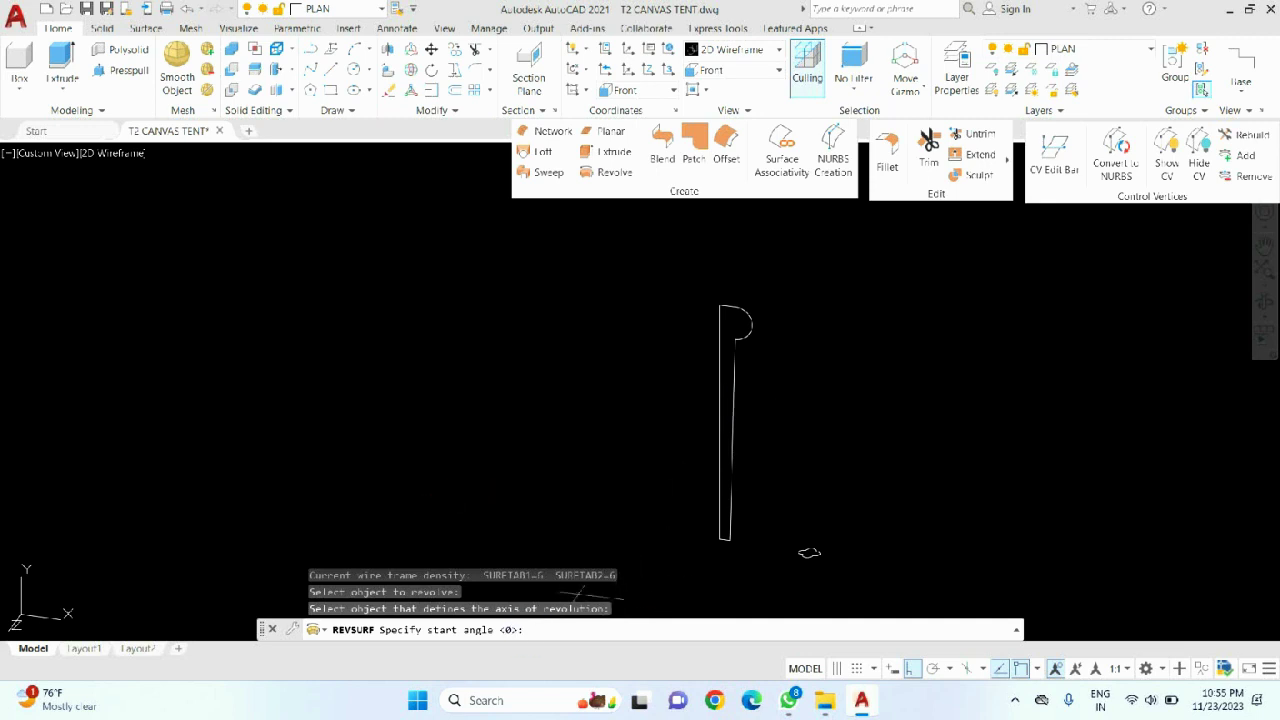
pyautogui.press('Return')
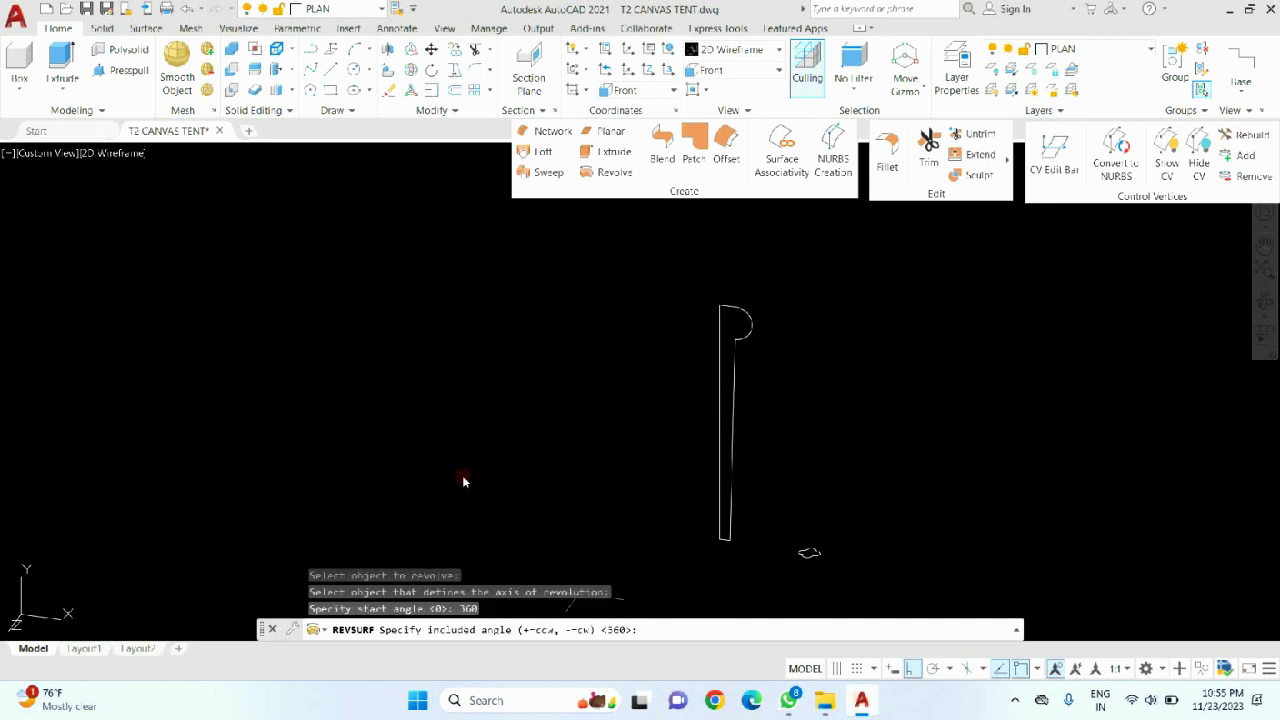
pyautogui.press('Return')
# - Display the model in the Conceptual visual style and examine the revolved peg from several angles
pyautogui.keyDown('shift'); pyautogui.moveTo(680, 423); pyautogui.dragTo(764, 213, button='middle'); pyautogui.keyUp('shift')
pyautogui.click(735, 49)
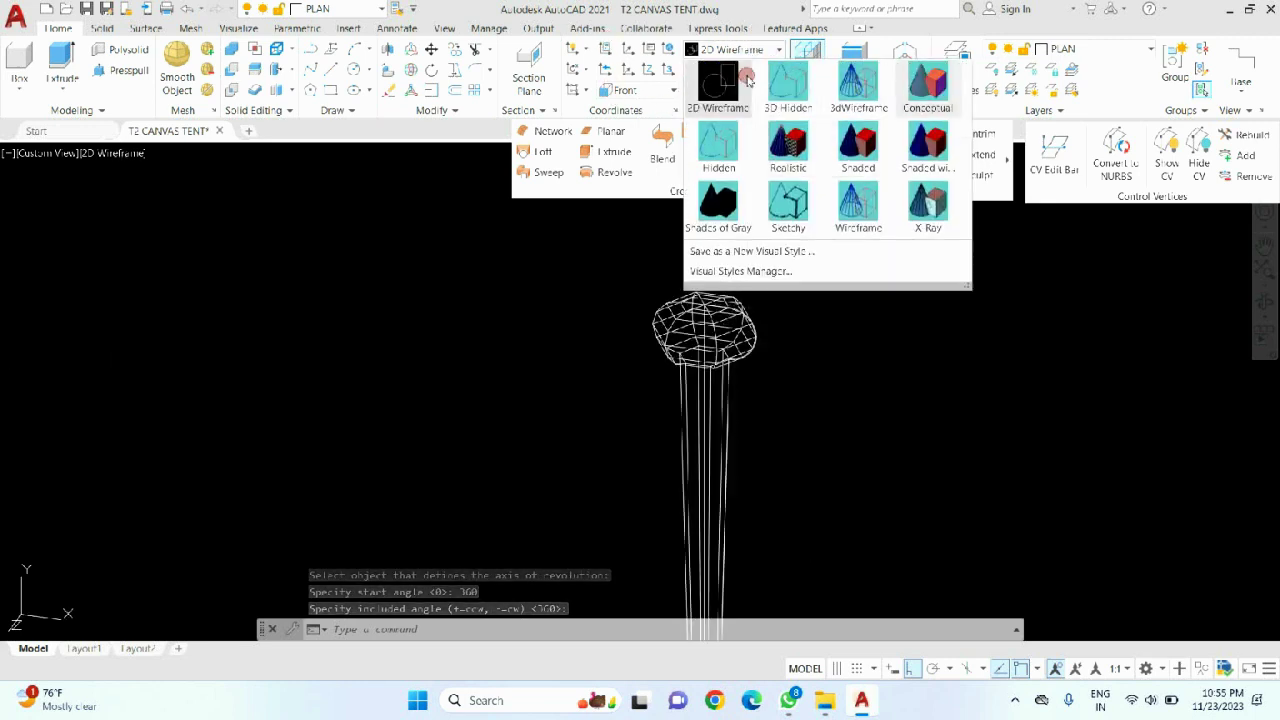
pyautogui.click(786, 70)
pyautogui.scroll(-3, 765, 428)
pyautogui.keyDown('shift'); pyautogui.moveTo(777, 423); pyautogui.dragTo(766, 371, button='middle'); pyautogui.keyUp('shift')
pyautogui.scroll(3, 745, 412)
pyautogui.scroll(-3, 745, 412)
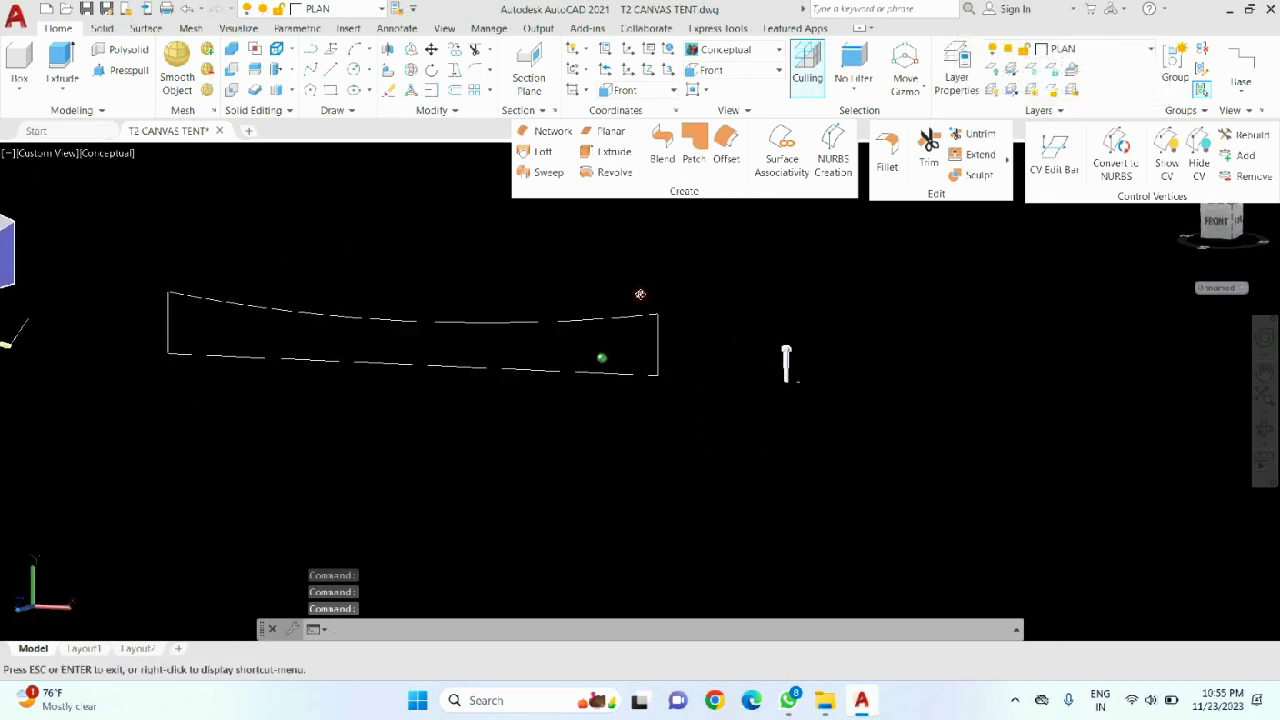
pyautogui.keyDown('shift'); pyautogui.moveTo(640, 294); pyautogui.dragTo(640, 263, button='middle'); pyautogui.keyUp('shift')
pyautogui.scroll(5, 651, 434)
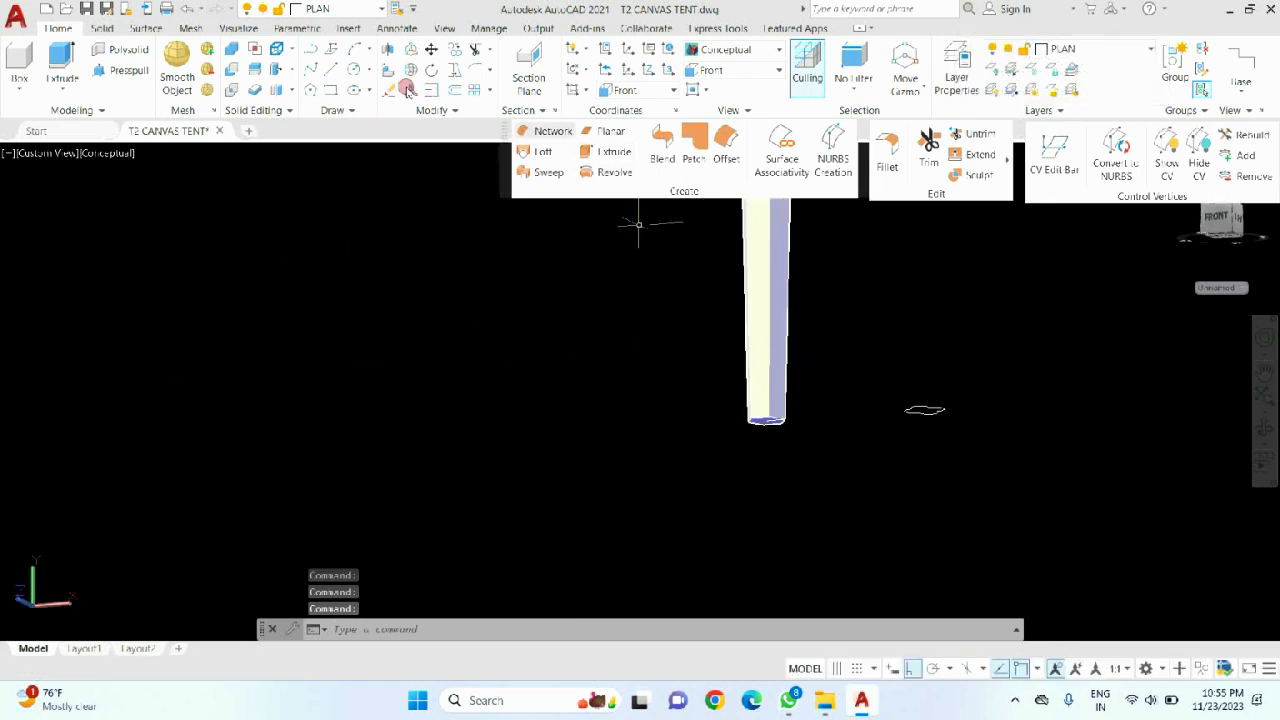
# - Copy the revolved peg from its bottom tip to the ground end of the front rope nearest the flat wall outline
pyautogui.write('CO')
pyautogui.press('Return')
pyautogui.click(776, 342)
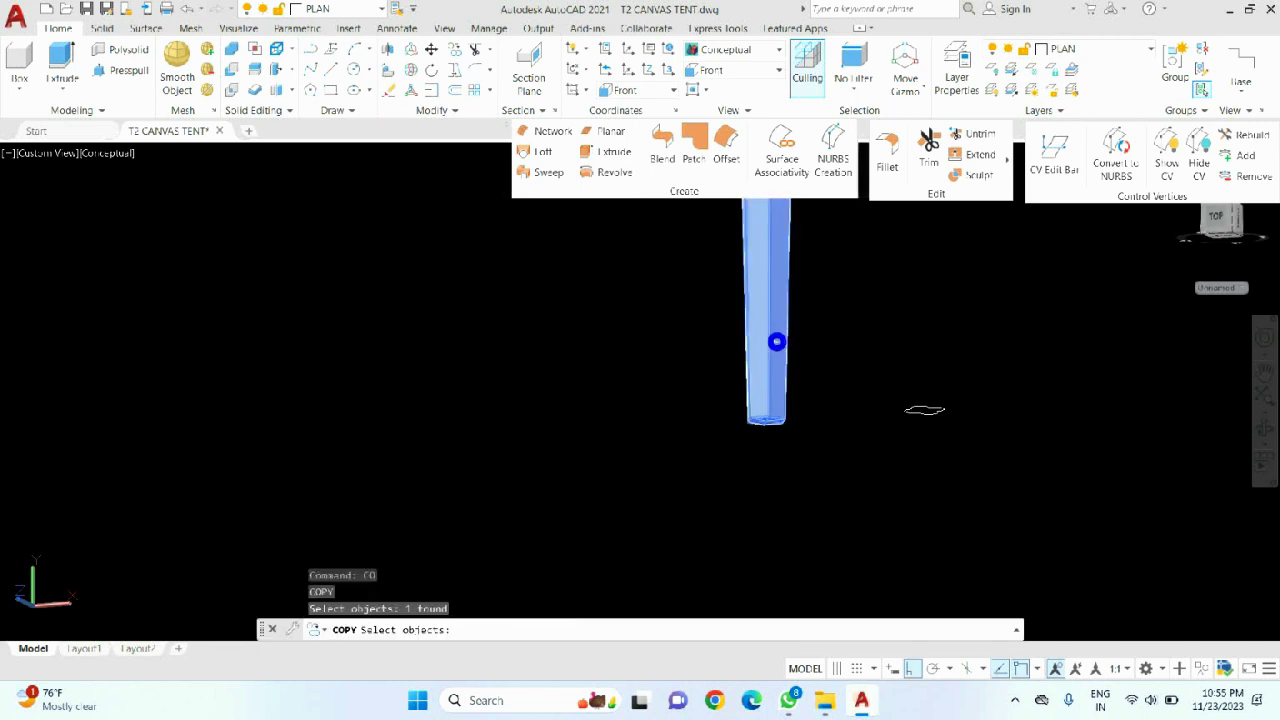
pyautogui.scroll(3, 776, 342)
pyautogui.press('Return')
pyautogui.click(806, 457)
pyautogui.scroll(-3, 826, 342)
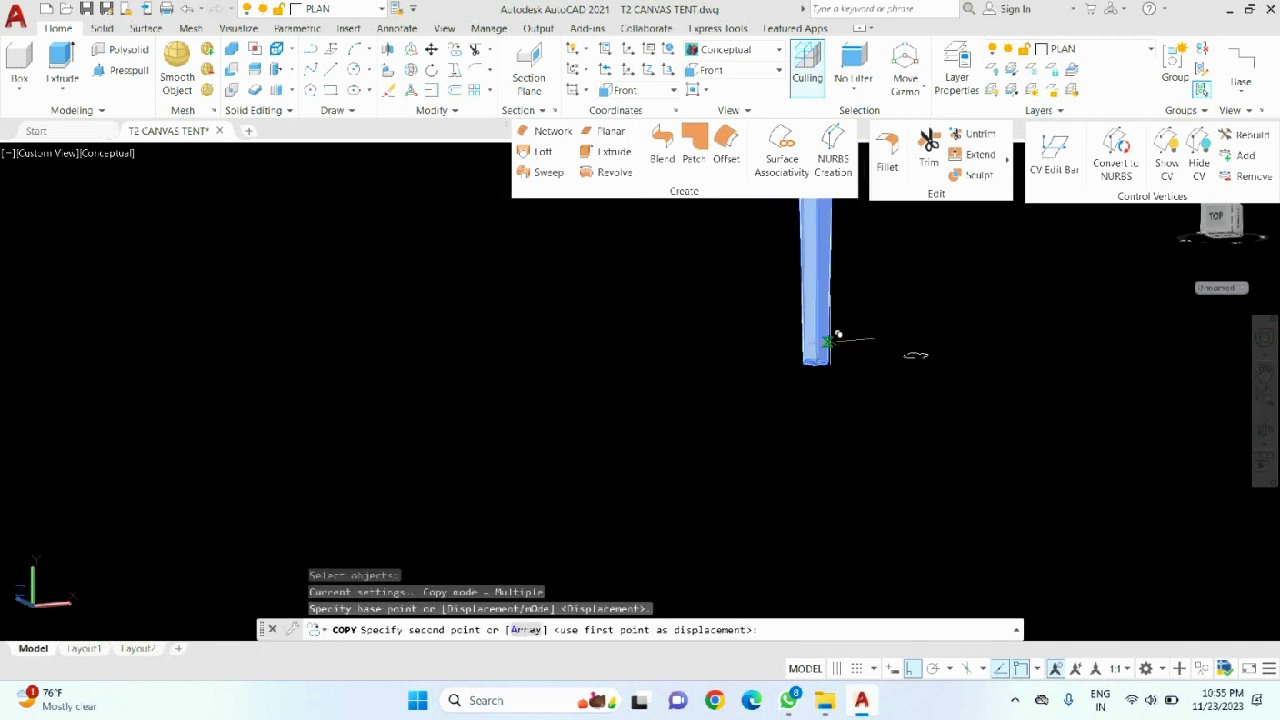
pyautogui.scroll(-5, 838, 335)
pyautogui.keyDown('shift'); pyautogui.moveTo(600, 380); pyautogui.dragTo(473, 364, button='middle'); pyautogui.keyUp('shift')
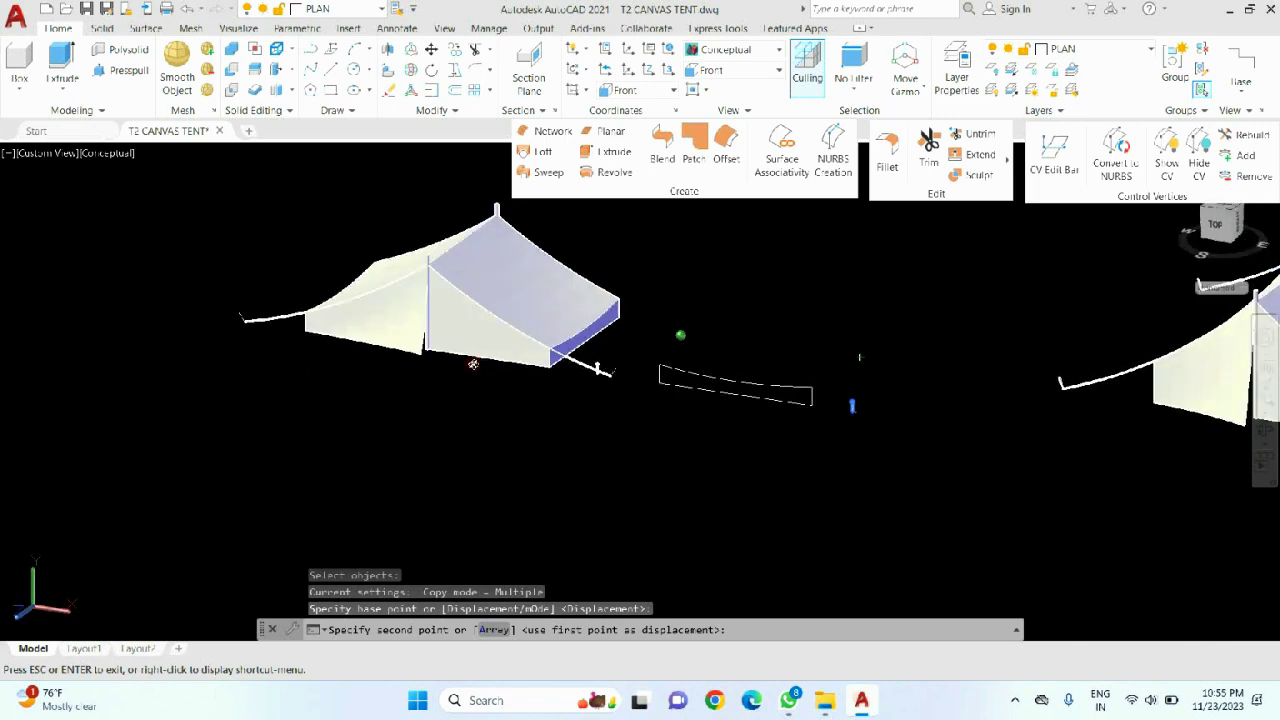
pyautogui.scroll(8, 612, 371)
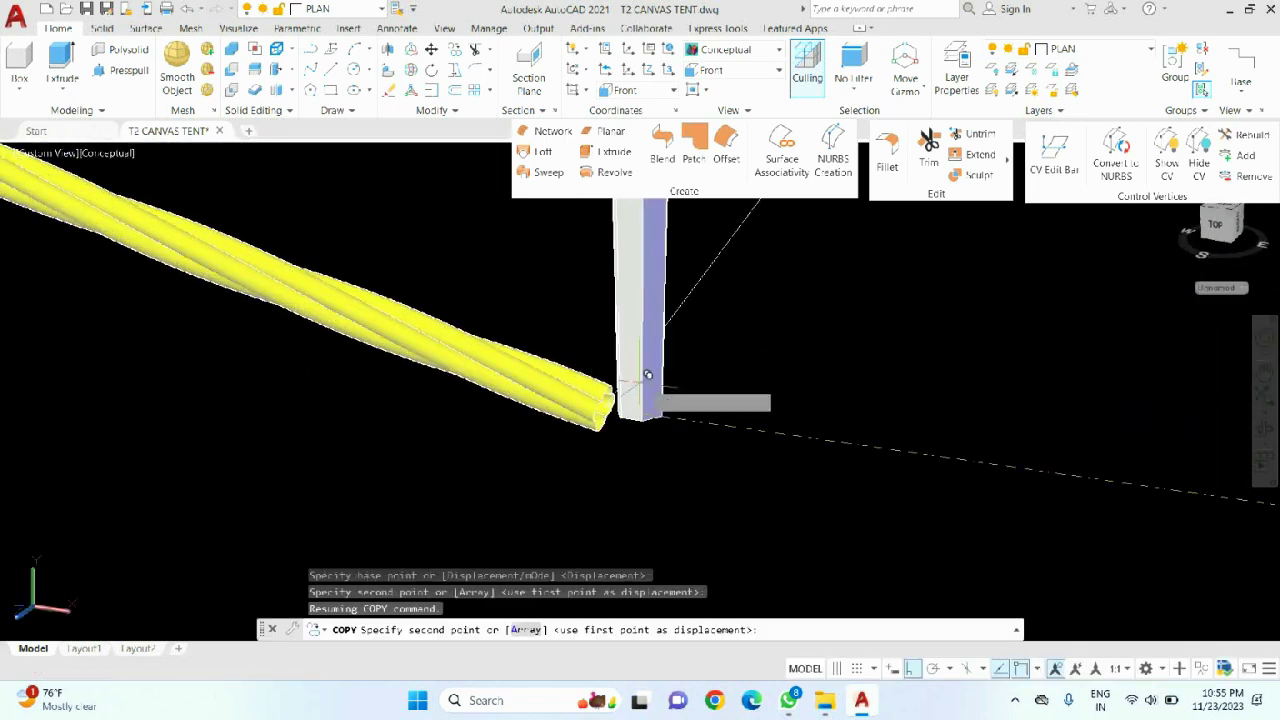
pyautogui.click(662, 413)
pyautogui.scroll(-3, 686, 410)
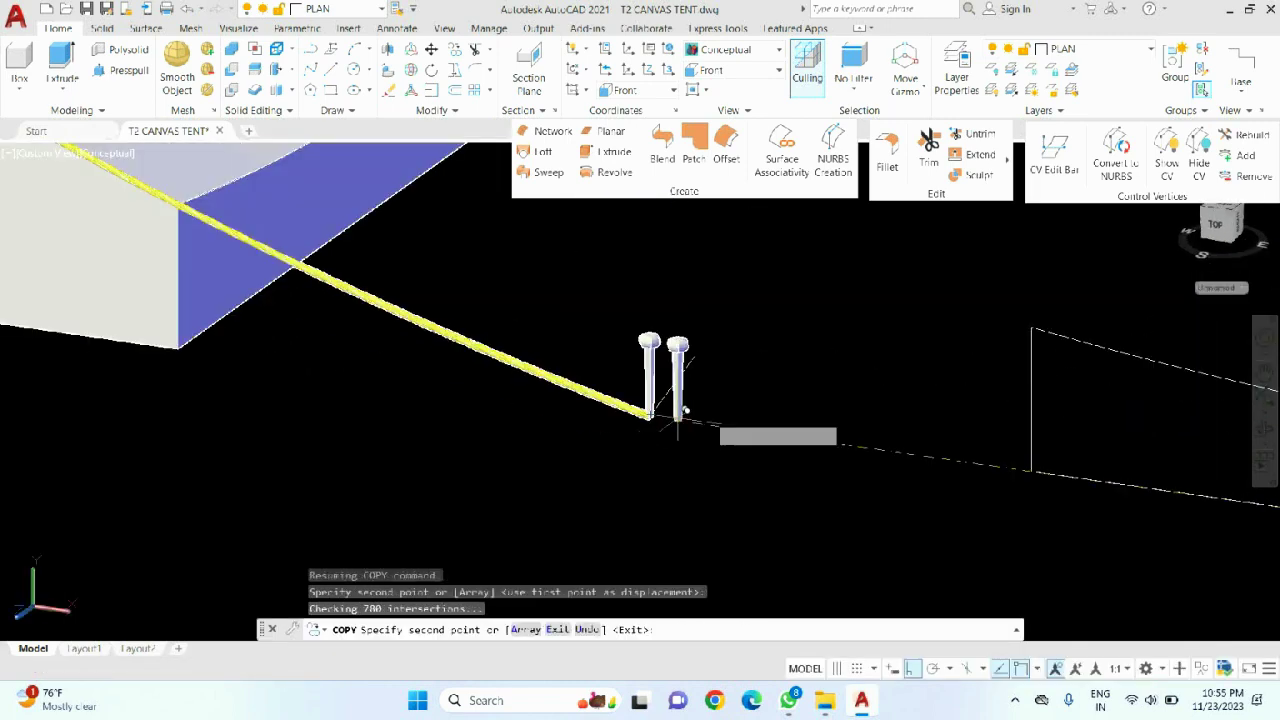
pyautogui.press('Escape')
# - Rotate the copied peg about its bottom tip with Ortho off so it leans outward, away from the tent
pyautogui.keyDown('shift'); pyautogui.moveTo(694, 366); pyautogui.dragTo(728, 428, button='middle'); pyautogui.keyUp('shift')
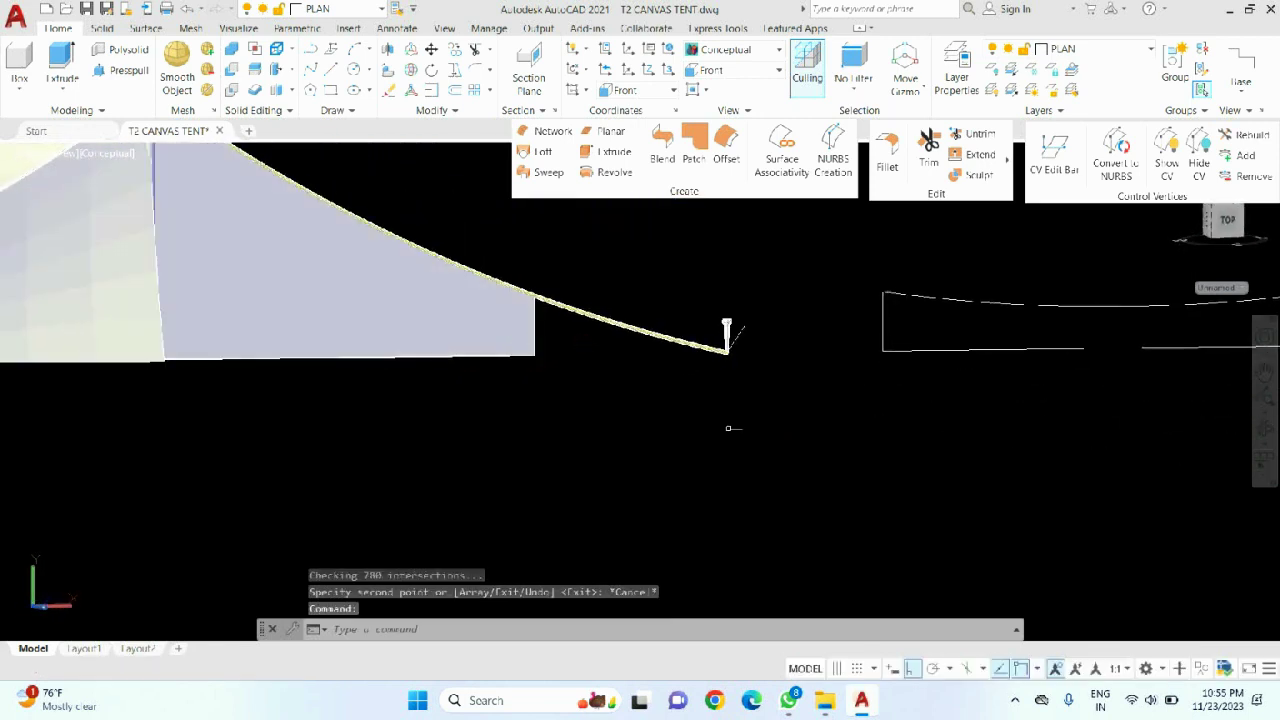
pyautogui.click(351, 56)
pyautogui.click(727, 337)
pyautogui.scroll(2, 740, 350)
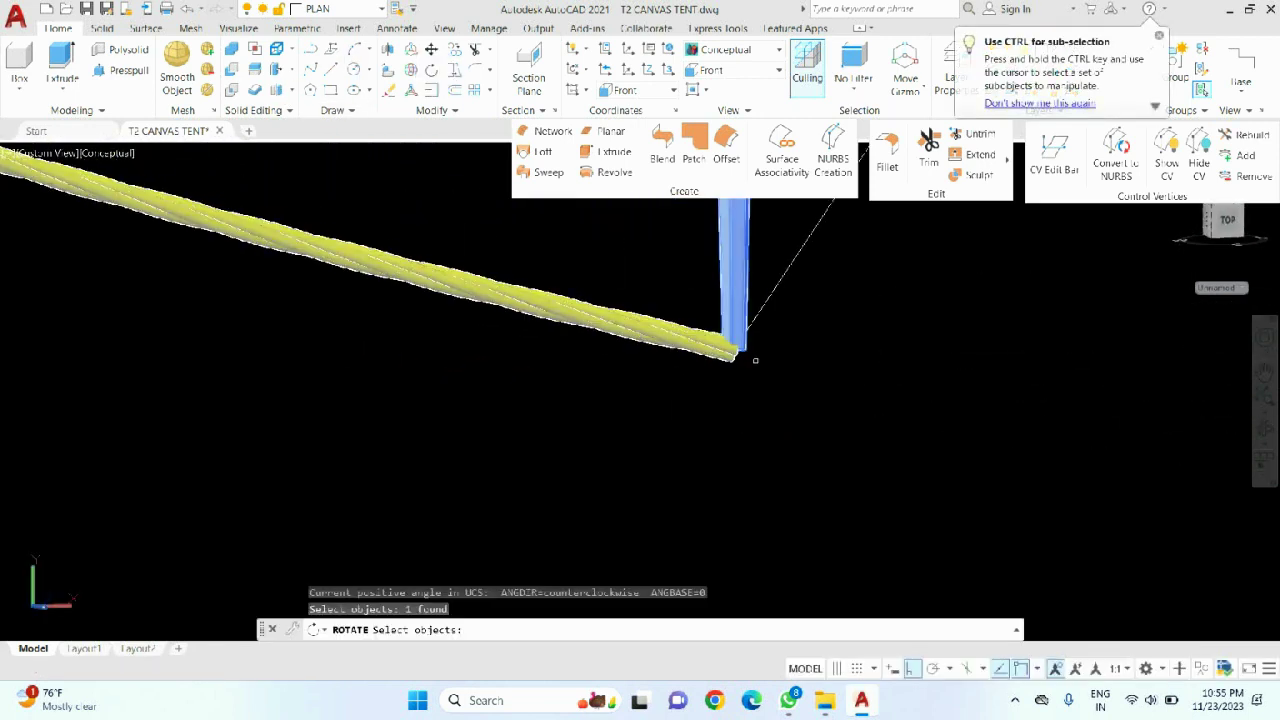
pyautogui.press('Return')
pyautogui.click(736, 350)
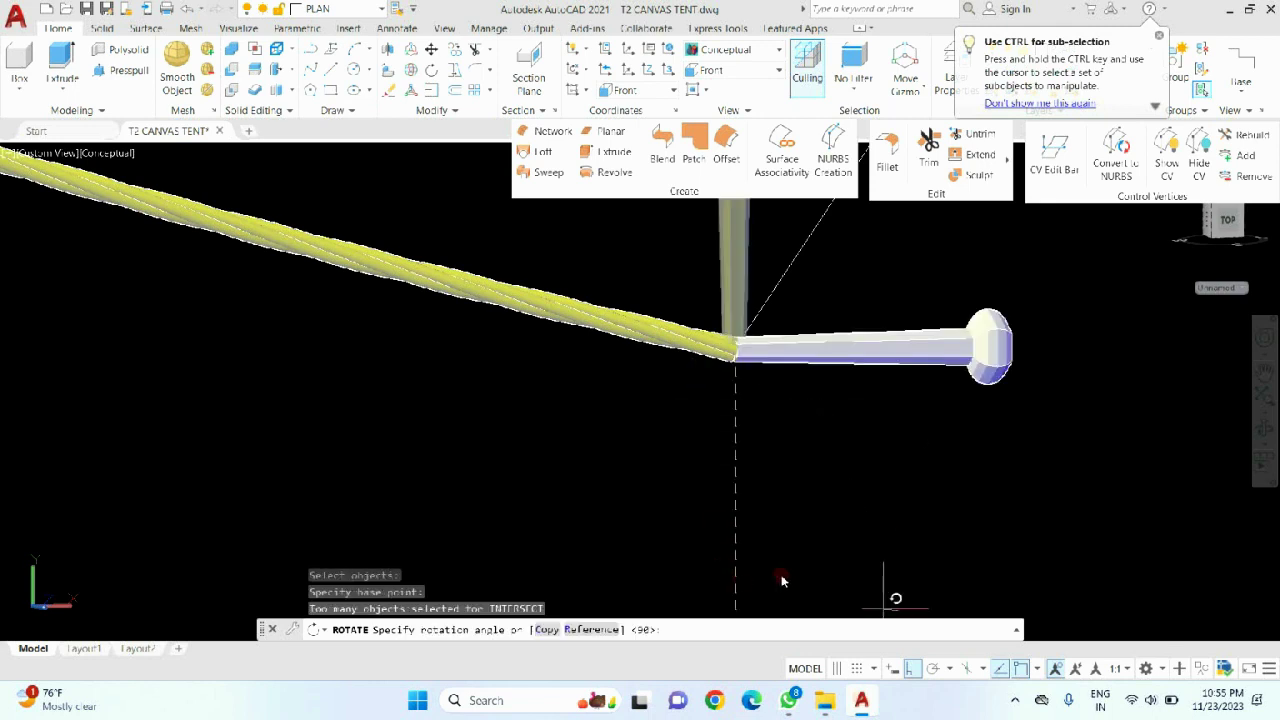
pyautogui.press('F8')
pyautogui.scroll(-2, 883, 465)
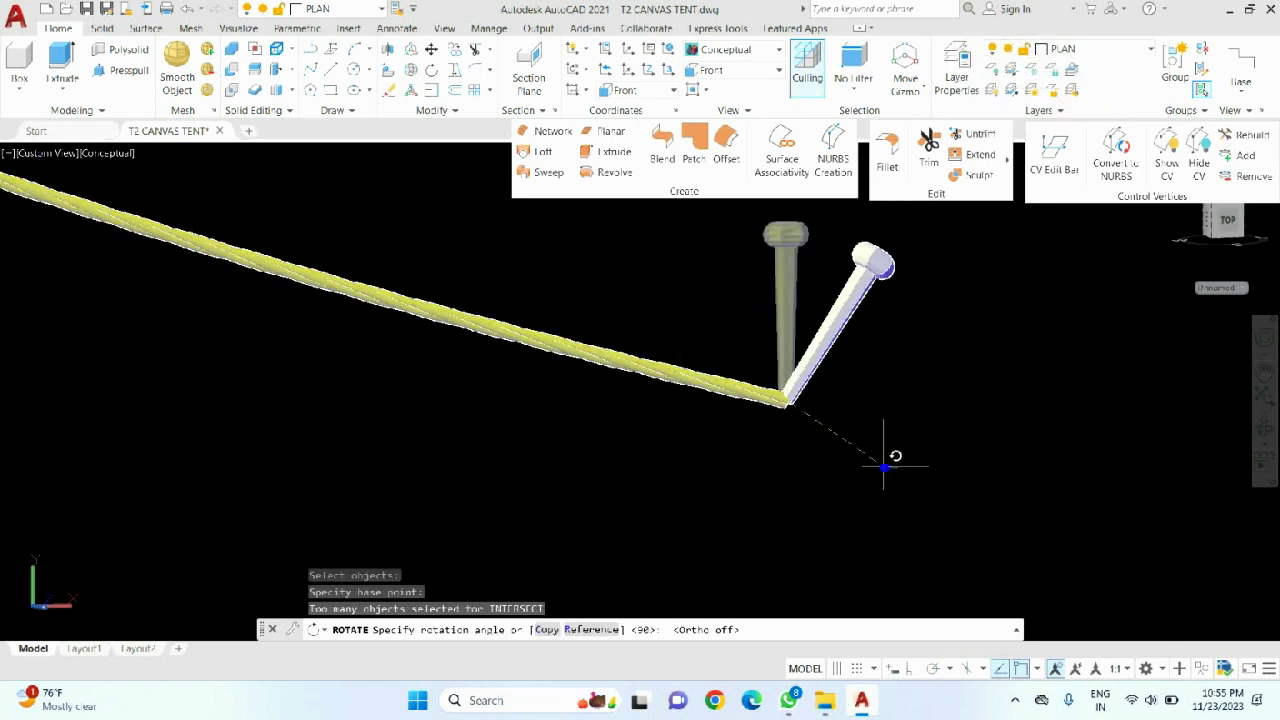
pyautogui.click(883, 465)
pyautogui.scroll(-3, 850, 450)
pyautogui.scroll(-1, 750, 436)
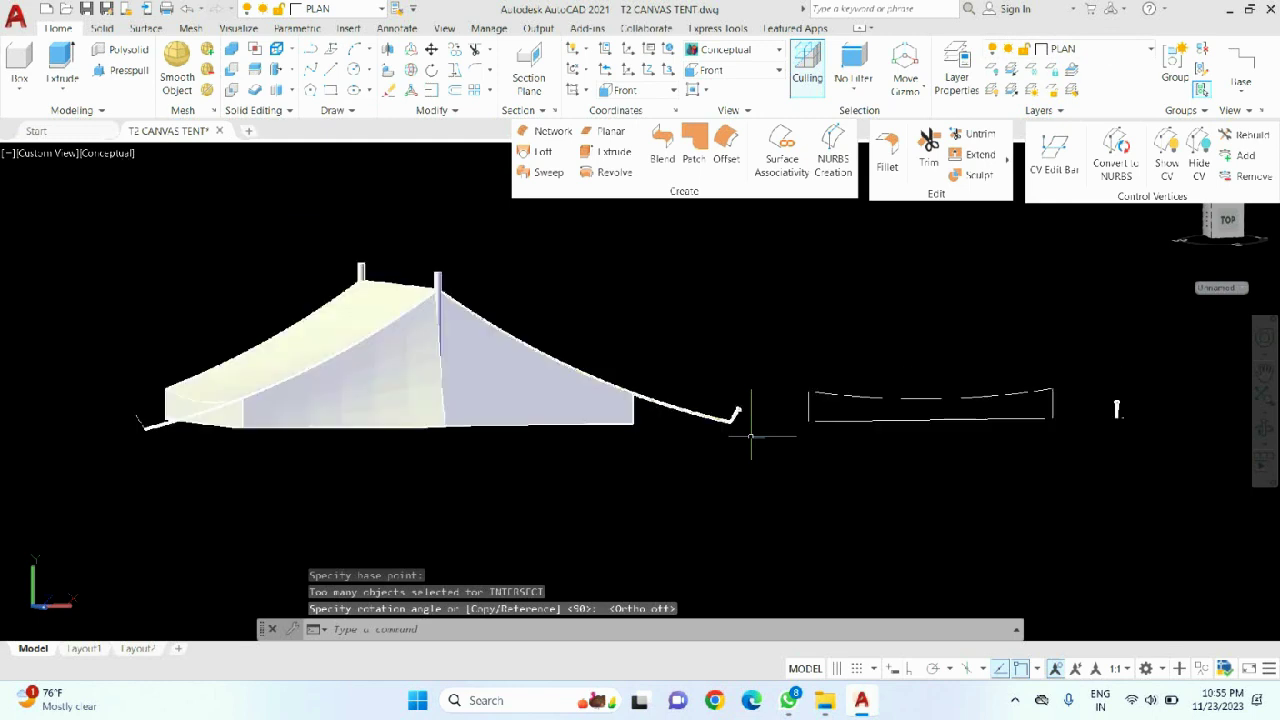
# - Display the model in the 2D Wireframe visual style and set the Front view
pyautogui.keyDown('shift'); pyautogui.moveTo(669, 334); pyautogui.dragTo(571, 380, button='middle'); pyautogui.keyUp('shift')
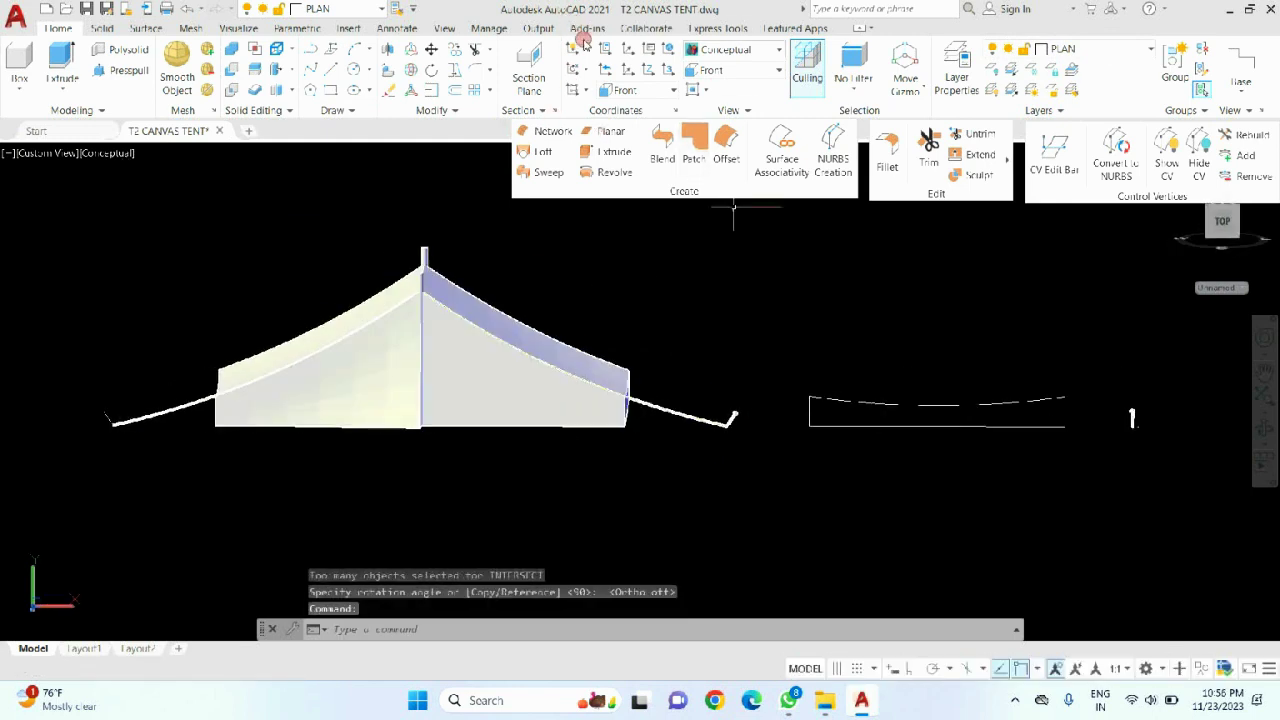
pyautogui.click(735, 49)
pyautogui.click(718, 88)
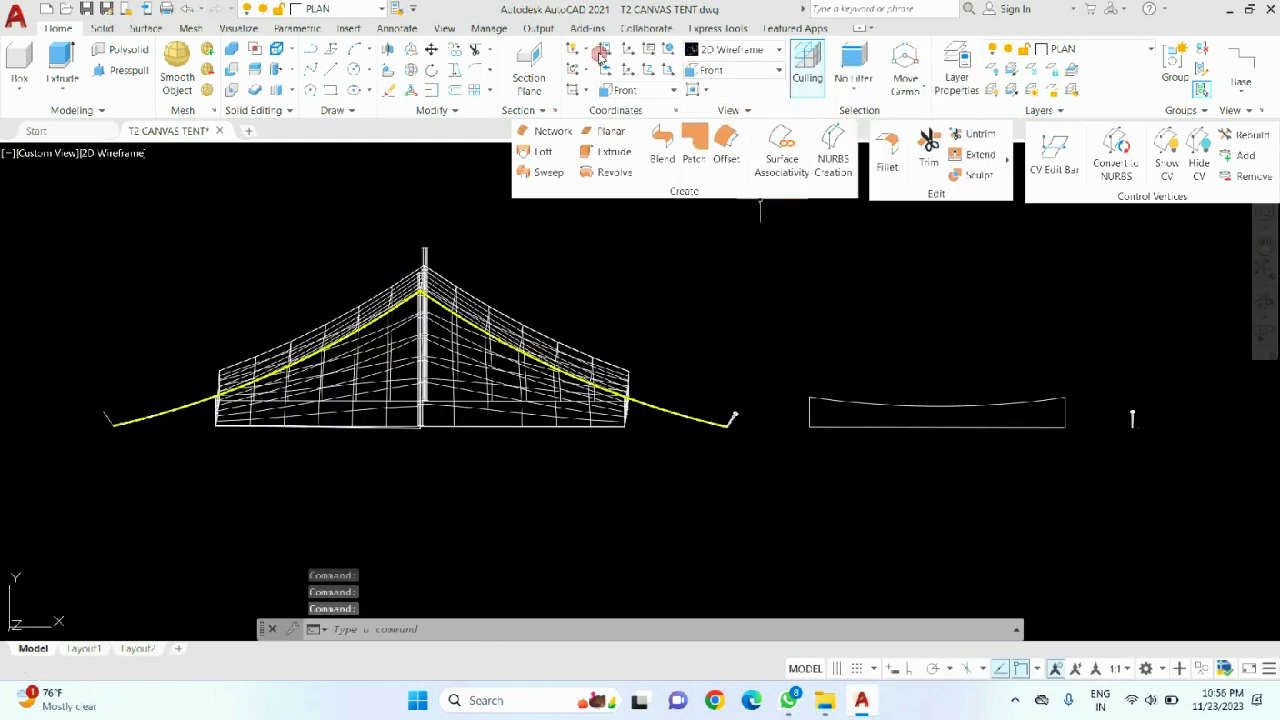
pyautogui.click(735, 70)
pyautogui.click(720, 203)
pyautogui.moveTo(456, 396); pyautogui.dragTo(676, 362, button='middle')
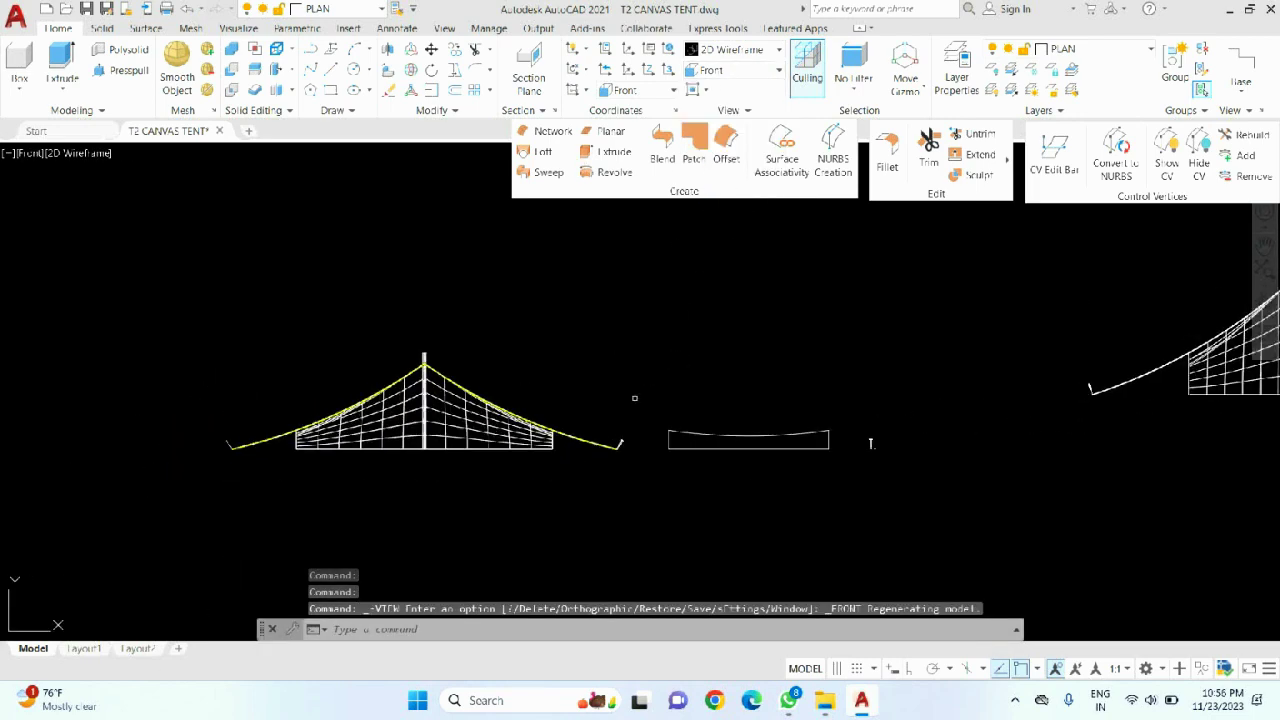
# - Mirror the tilted peg and its guide line about a vertical line through the front pole's foot, keeping the source objects
pyautogui.scroll(2, 470, 442)
pyautogui.write('mi')
pyautogui.press('Return')
pyautogui.scroll(8, 711, 446)
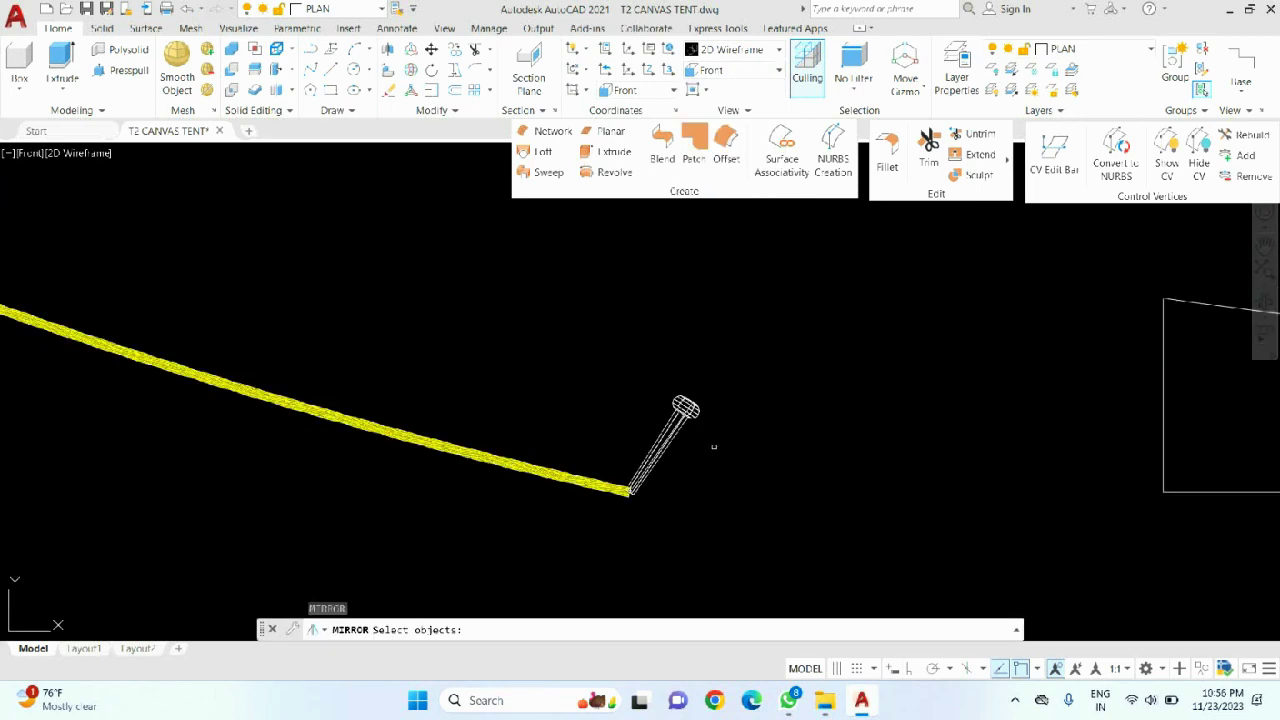
pyautogui.click(720, 414)
pyautogui.click(666, 346)
pyautogui.scroll(-8, 844, 352)
pyautogui.press('Return')
pyautogui.scroll(6, 490, 376)
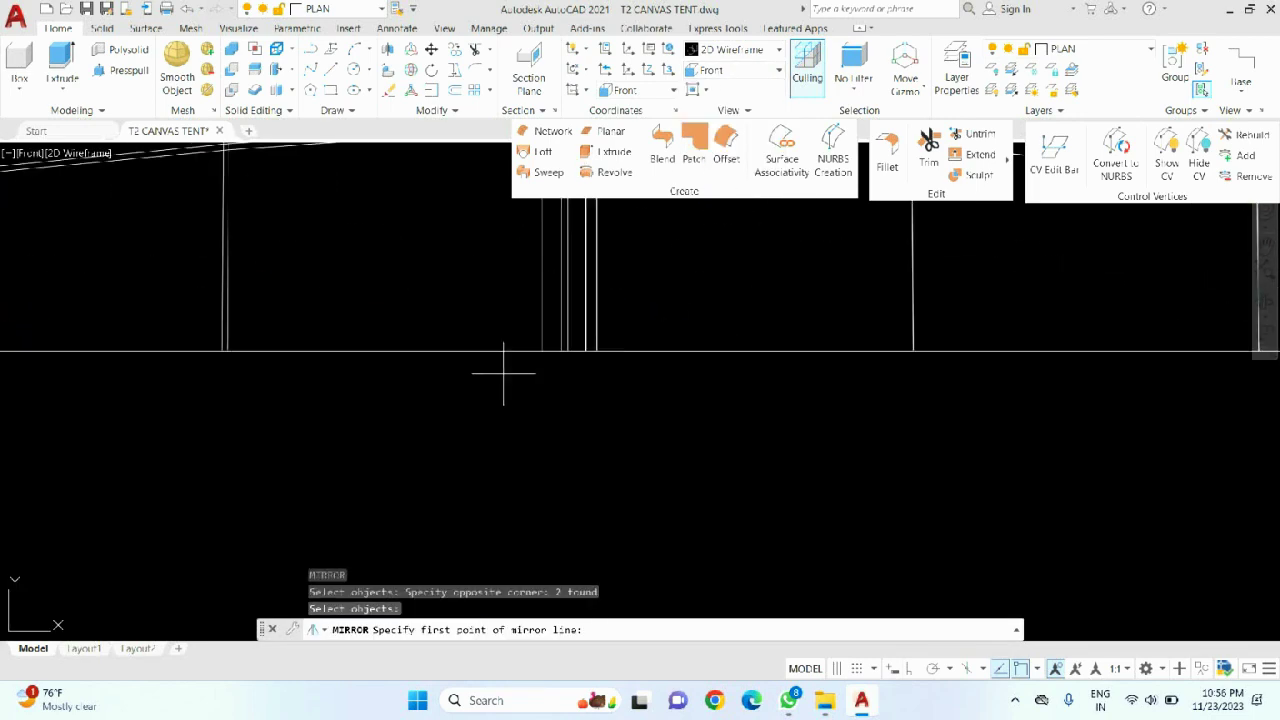
pyautogui.click(565, 352)
pyautogui.scroll(-6, 565, 352)
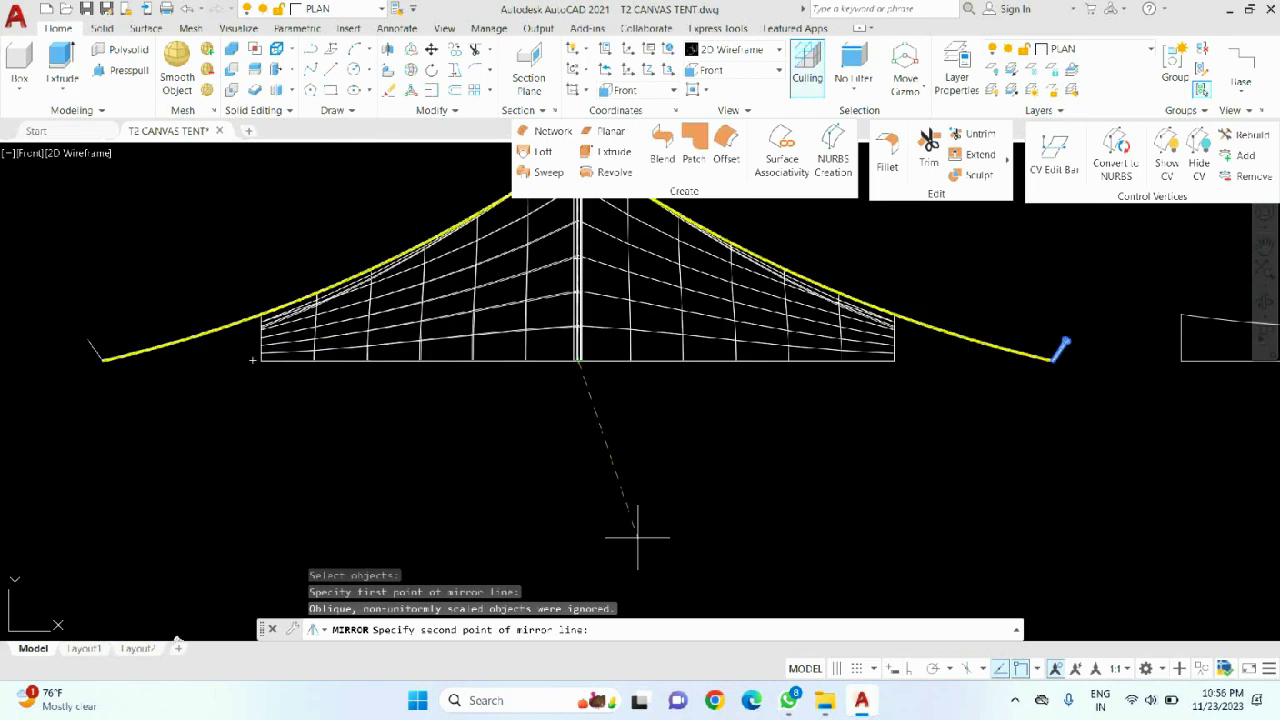
pyautogui.press('F8')
pyautogui.click(529, 420)
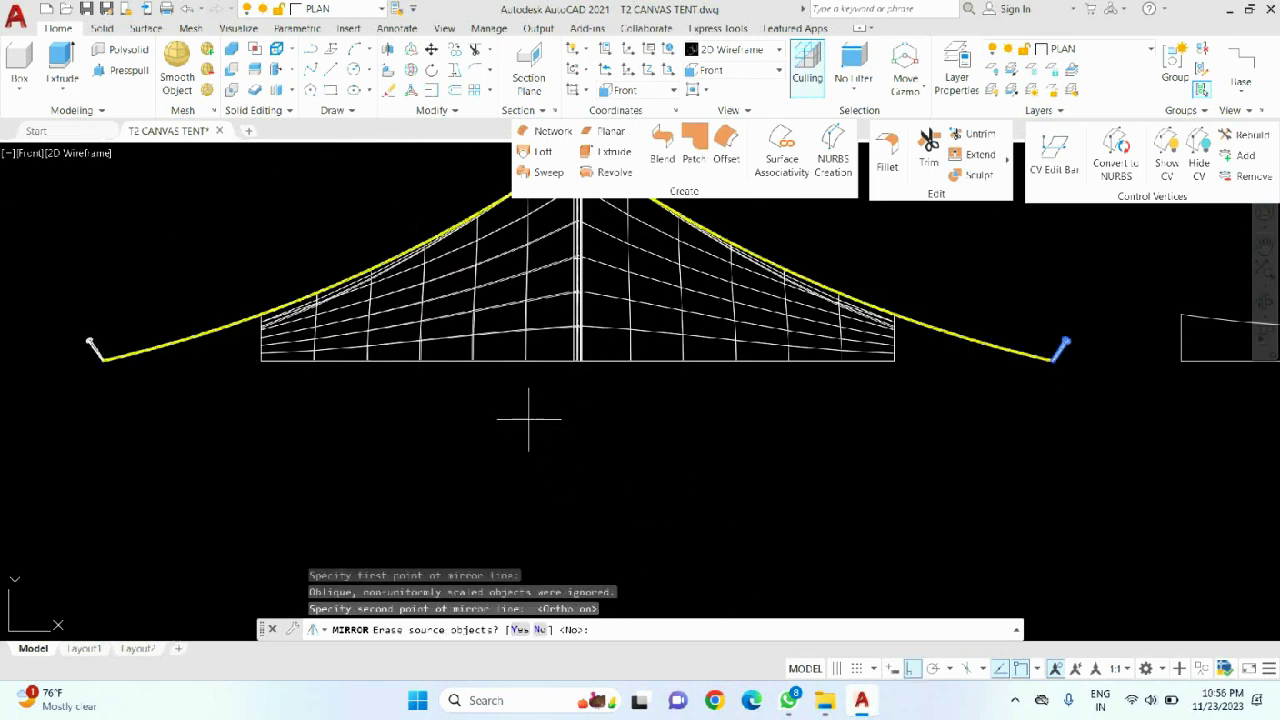
pyautogui.press('Return')
# - Set the SW Isometric view for the whole tent
pyautogui.scroll(-3, 529, 418)
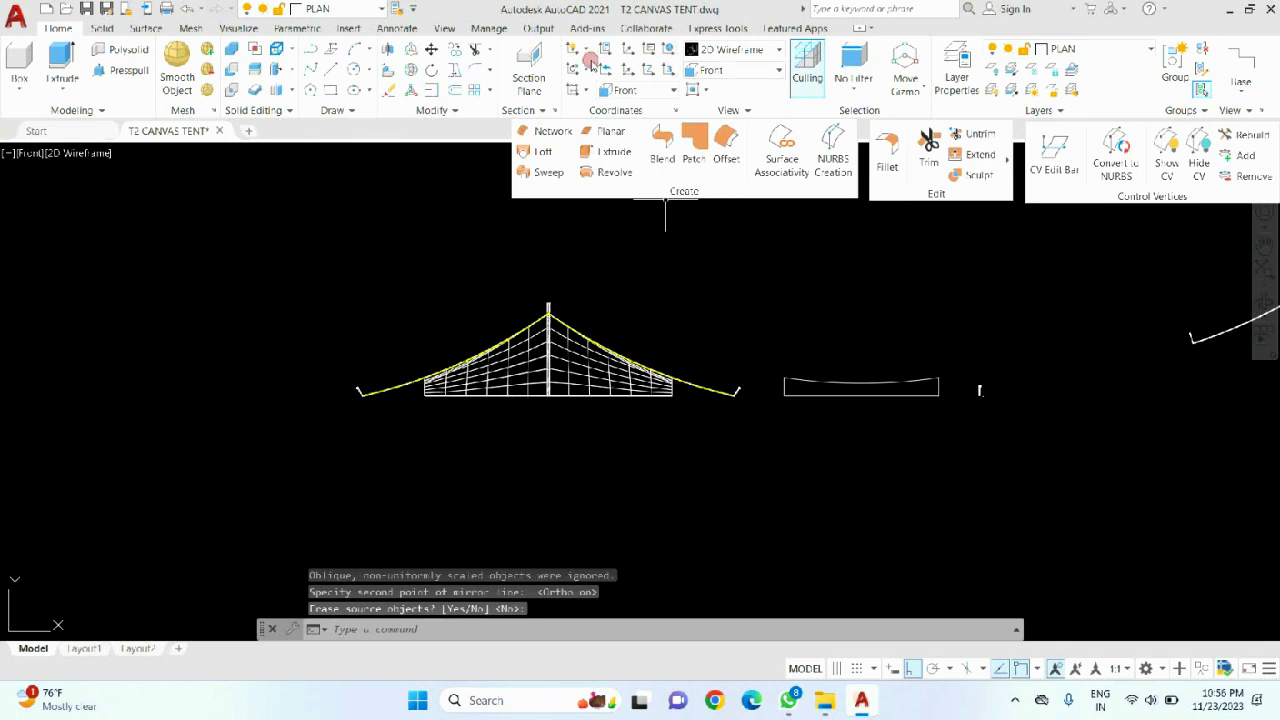
pyautogui.click(733, 70)
pyautogui.click(737, 246)
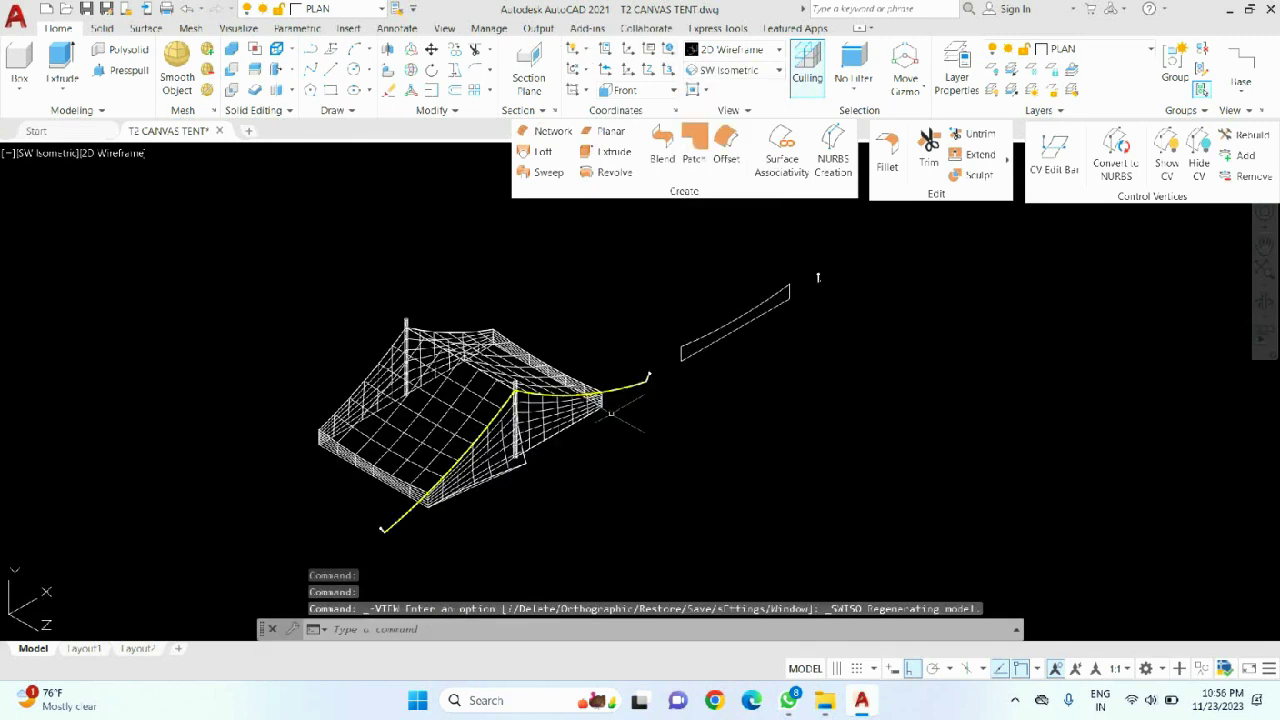
# - Copy both front guy ropes with their pegs to the rear of the tent, from the front wall's base corner to the matching rear corner
pyautogui.write('co')
pyautogui.press('Return')
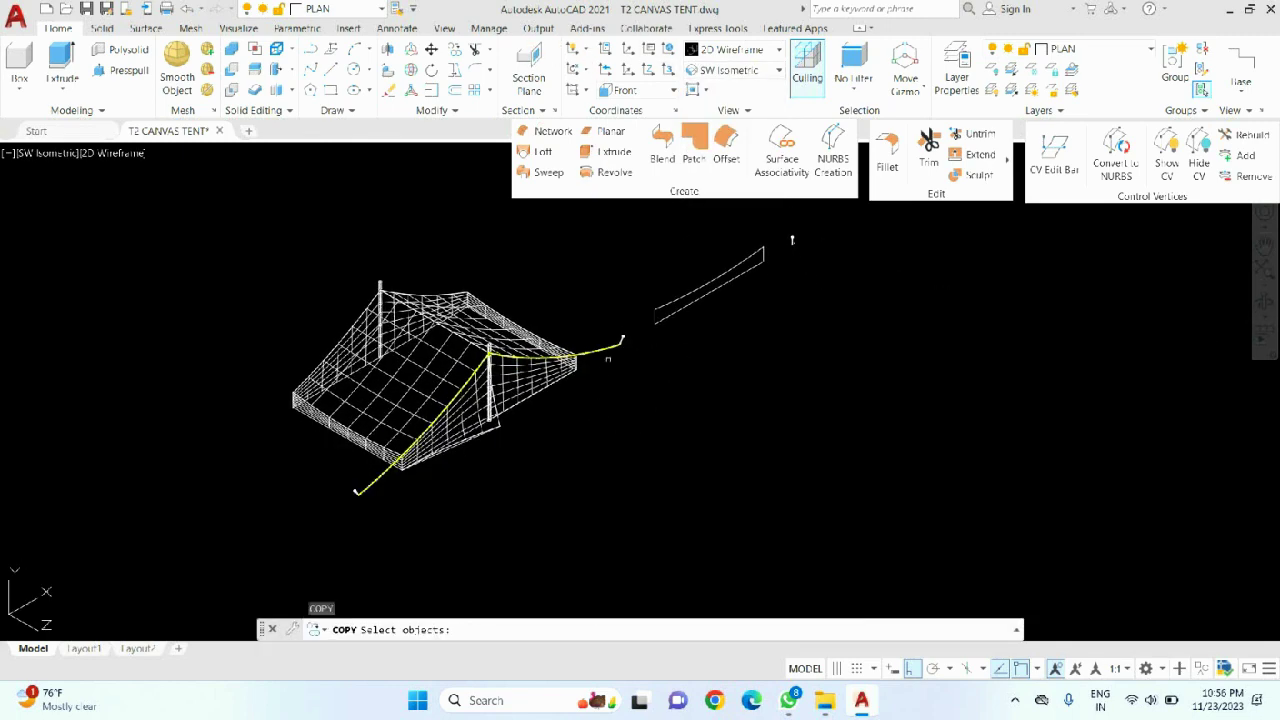
pyautogui.scroll(3, 618, 342)
pyautogui.click(620, 343)
pyautogui.scroll(5, 630, 290)
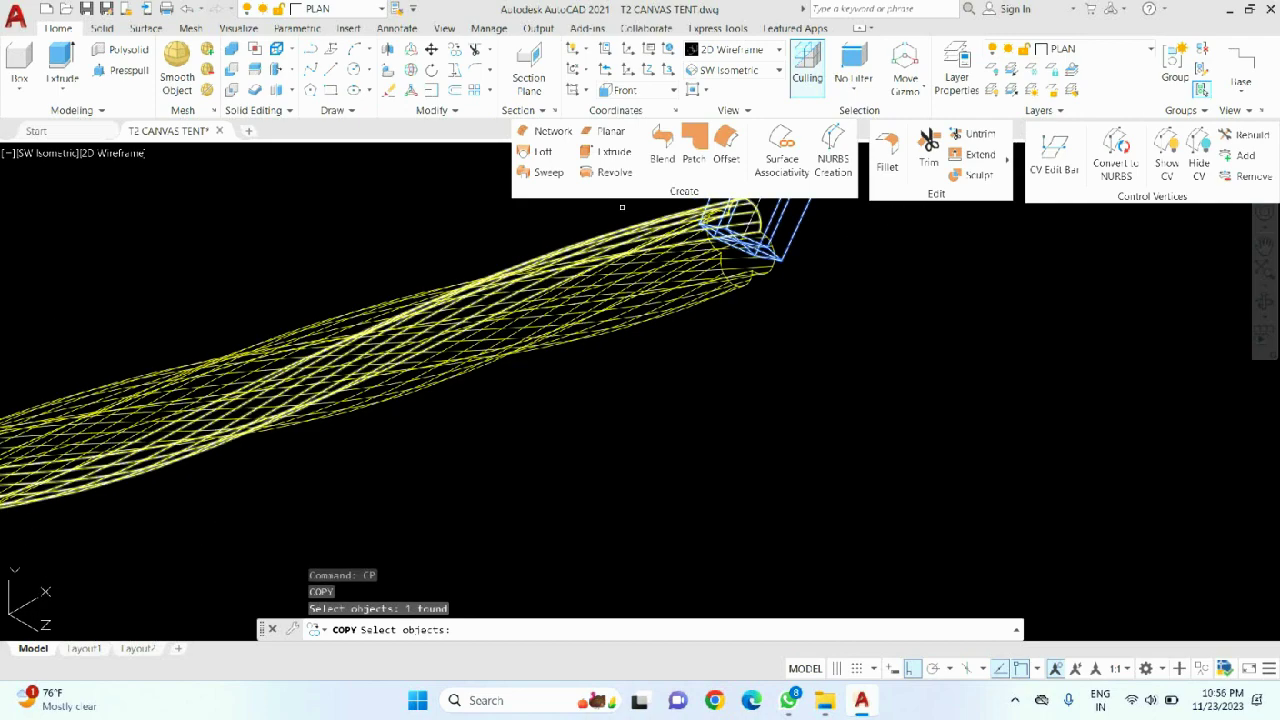
pyautogui.click(590, 310)
pyautogui.click(555, 440)
pyautogui.scroll(-5, 400, 400)
pyautogui.scroll(3, 197, 463)
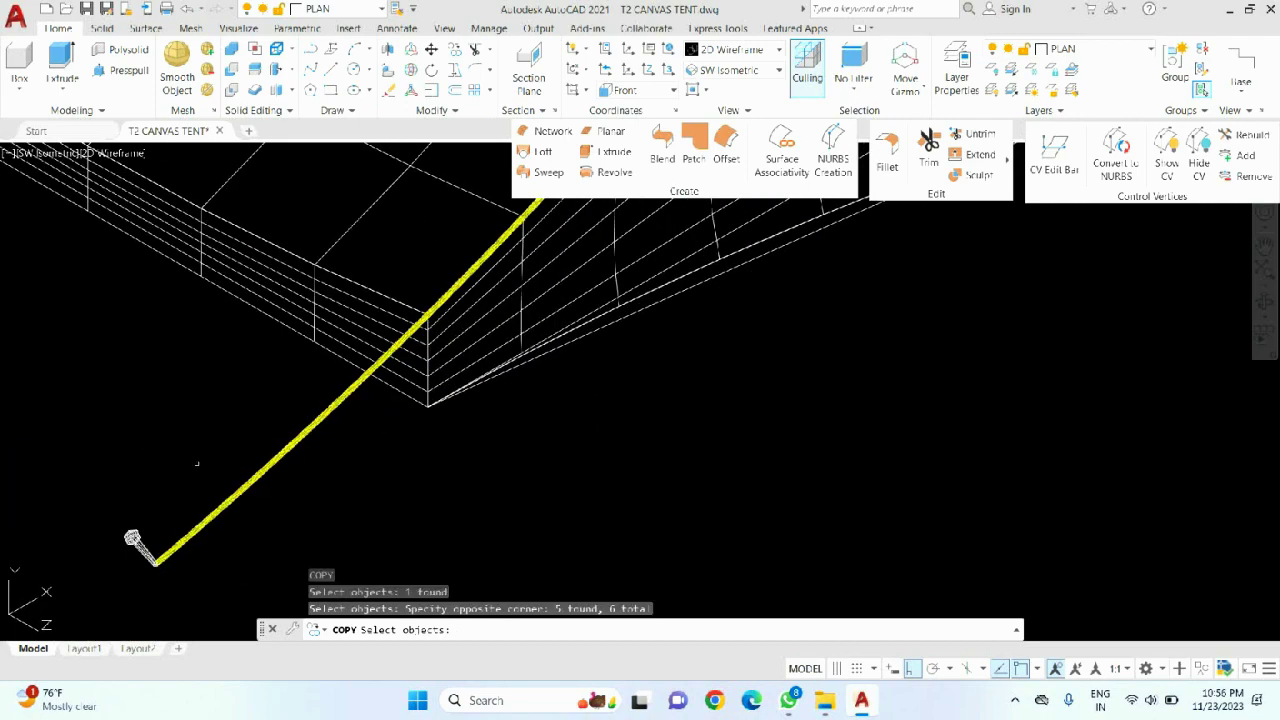
pyautogui.click(197, 463)
pyautogui.click(160, 545)
pyautogui.click(175, 473)
pyautogui.click(86, 602)
pyautogui.scroll(-4, 315, 534)
pyautogui.press('Return')
pyautogui.scroll(2, 362, 486)
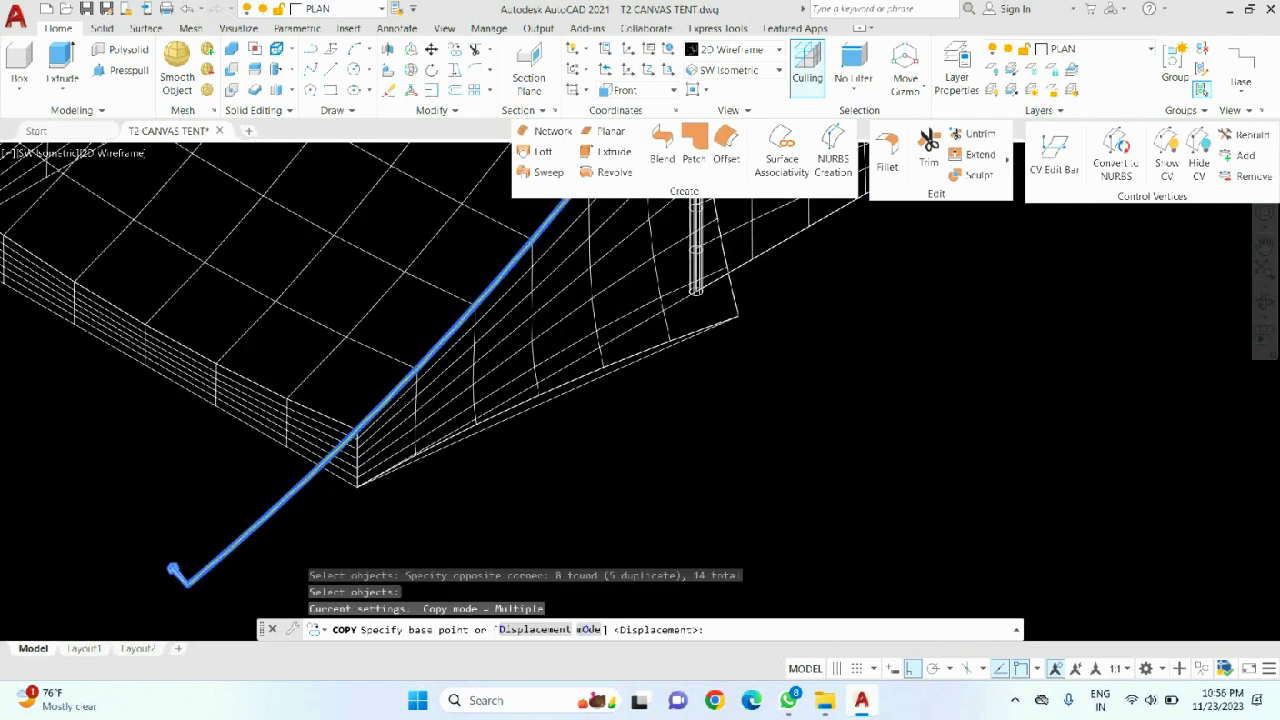
pyautogui.scroll(2, 362, 486)
pyautogui.click(350, 465)
pyautogui.scroll(-4, 409, 457)
pyautogui.scroll(4, 214, 386)
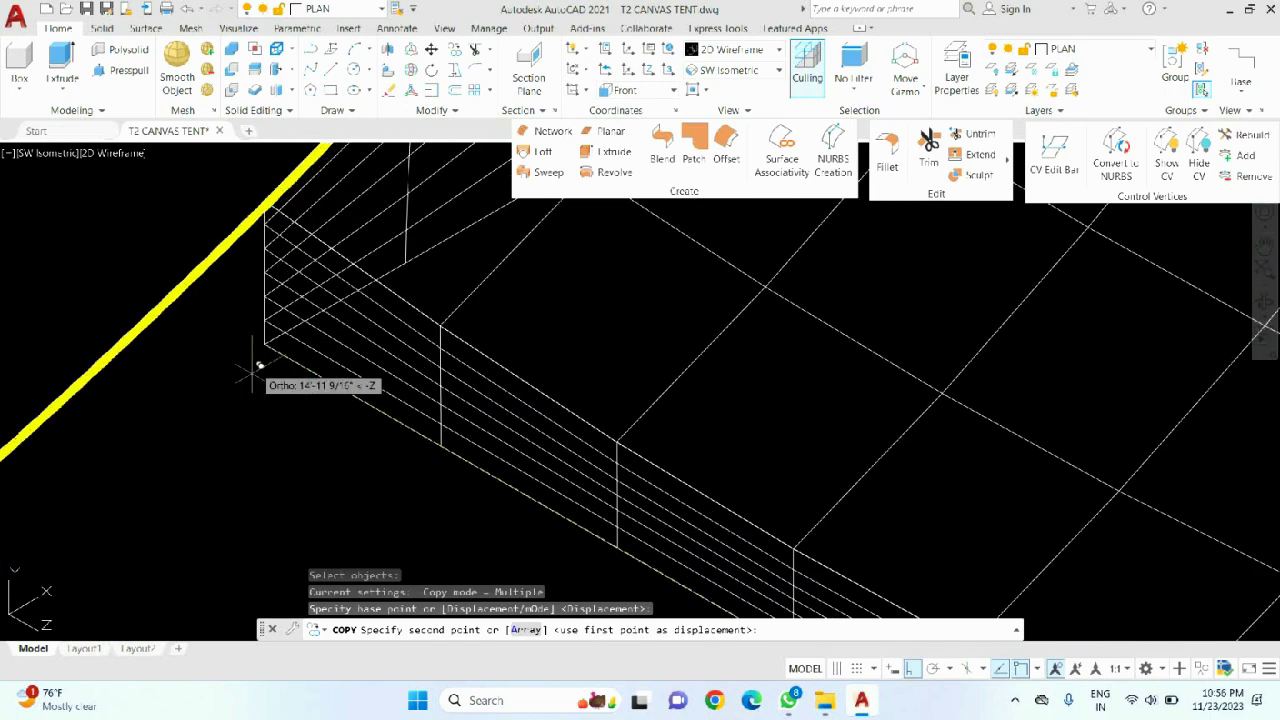
pyautogui.scroll(-4, 260, 340)
pyautogui.click(720, 360)
pyautogui.scroll(-2, 706, 430)
pyautogui.press('Return')
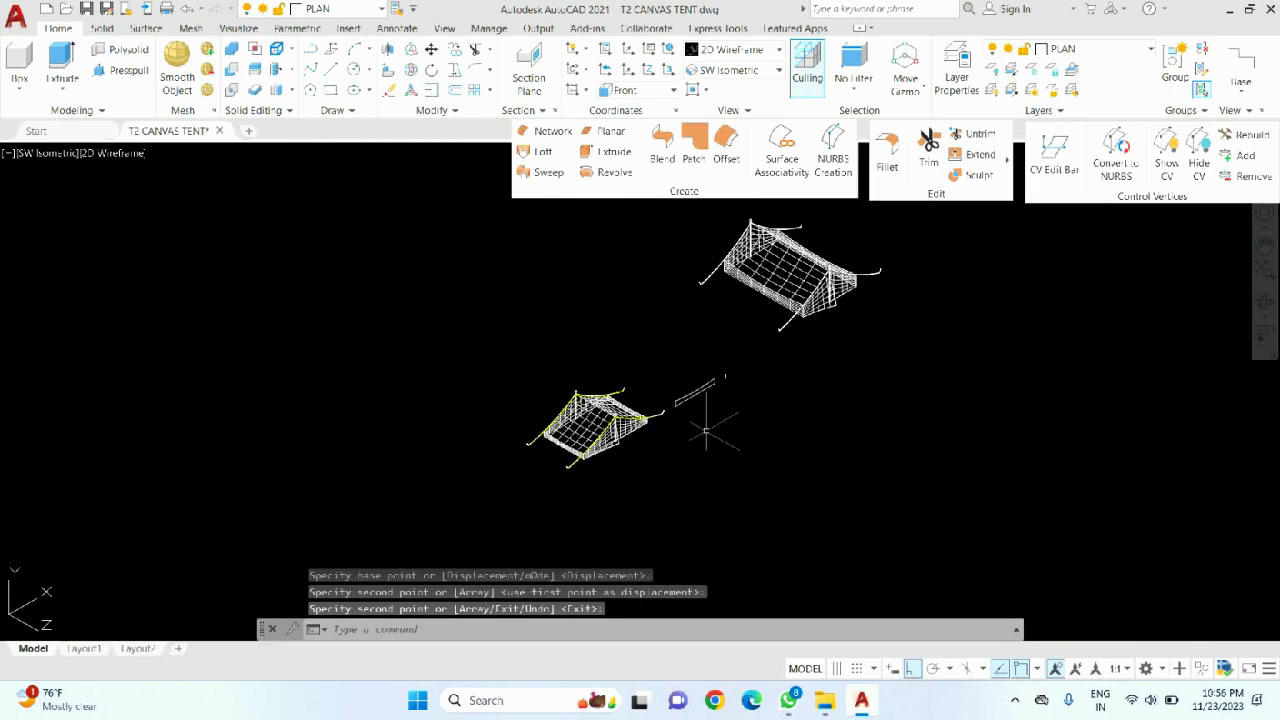
# - Delete the leftover curved strip outline and spare peg beside the tent, along with the remaining short line
pyautogui.click(745, 355)
pyautogui.click(680, 445)
pyautogui.press('Delete')
pyautogui.scroll(4, 677, 428)
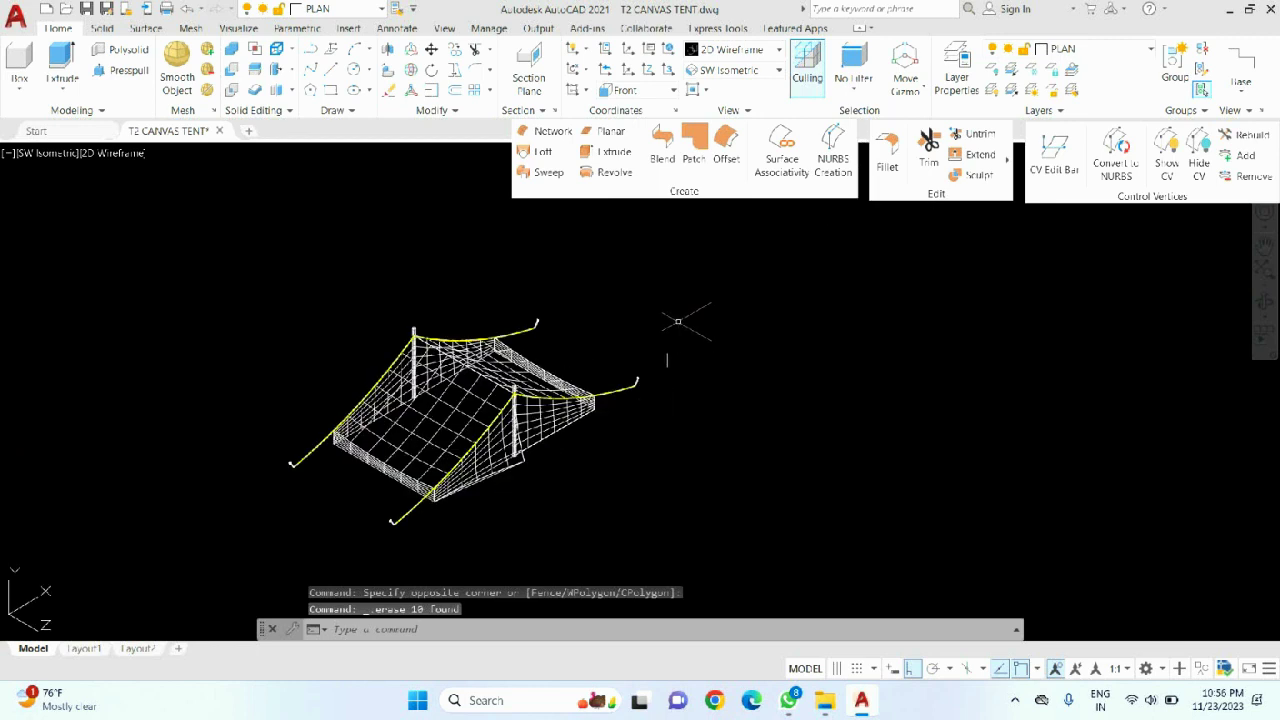
pyautogui.click(678, 321)
pyautogui.click(663, 394)
pyautogui.press('Delete')
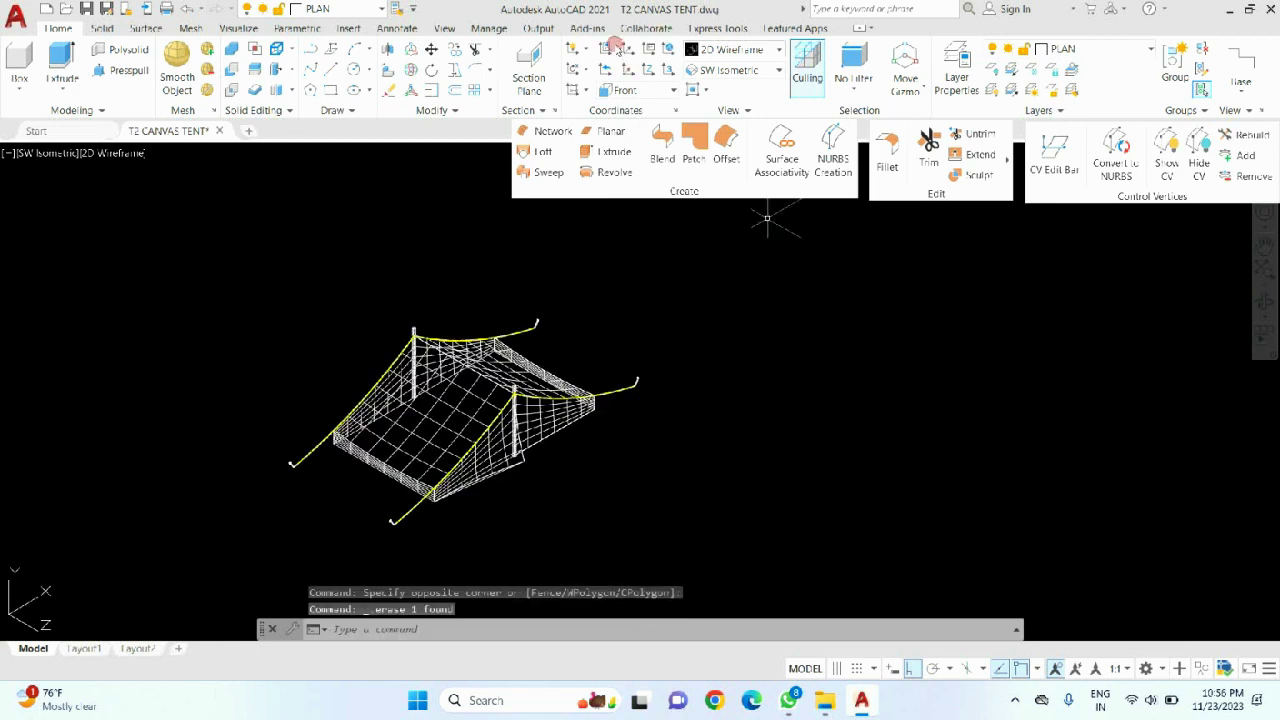
# - Display the model in the Conceptual visual style and examine the tent, guy ropes and pegs from several sides
pyautogui.click(733, 49)
pyautogui.click(785, 130)
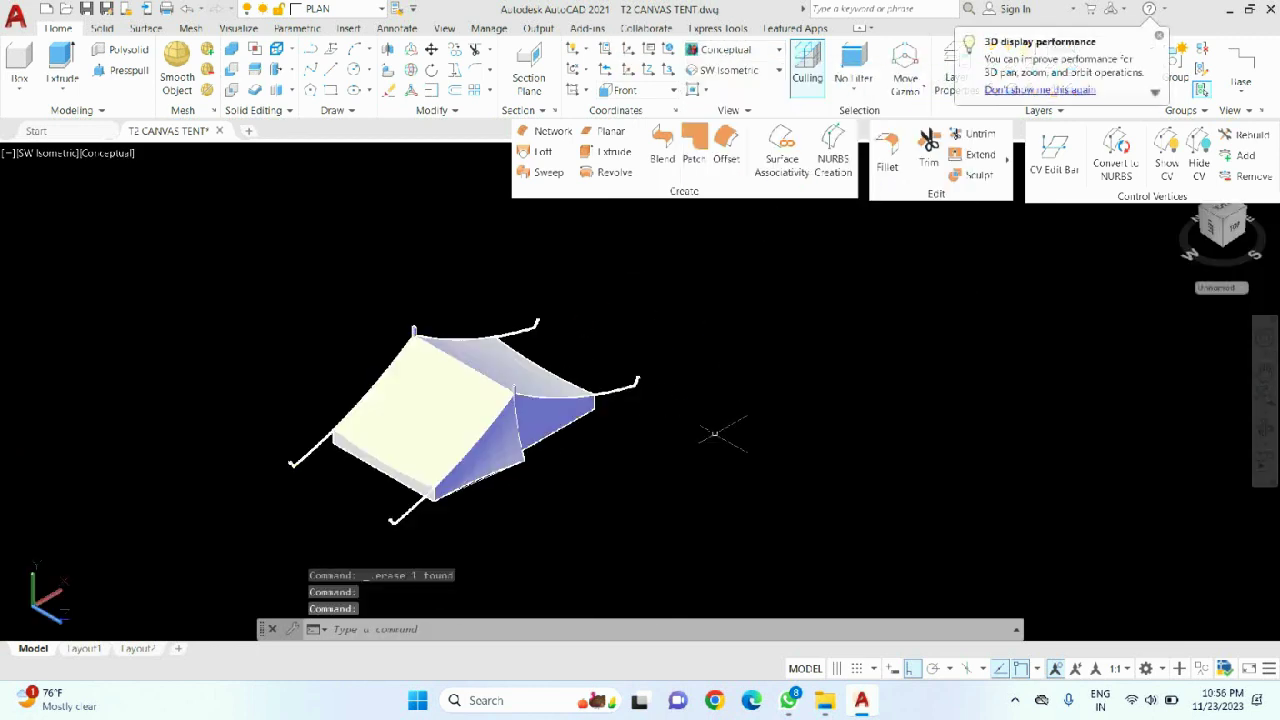
pyautogui.keyDown('shift'); pyautogui.moveTo(566, 347); pyautogui.dragTo(489, 406, button='middle'); pyautogui.keyUp('shift')
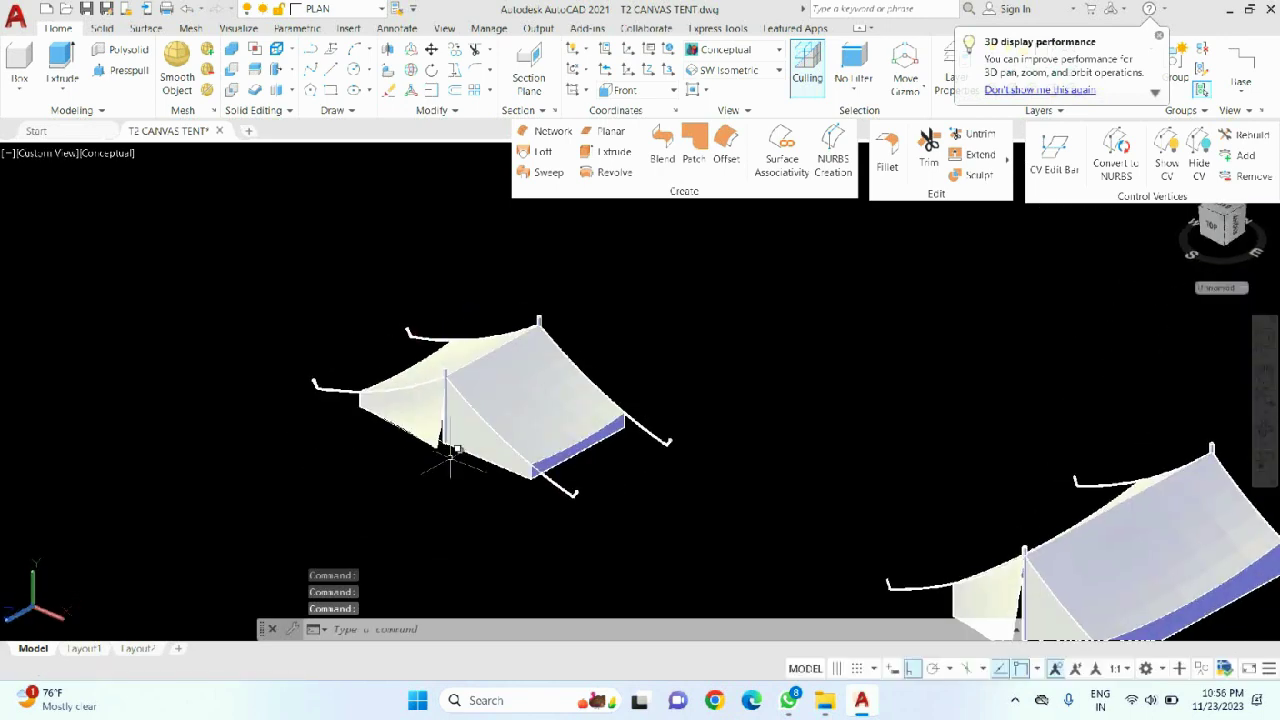
pyautogui.scroll(5, 450, 458)
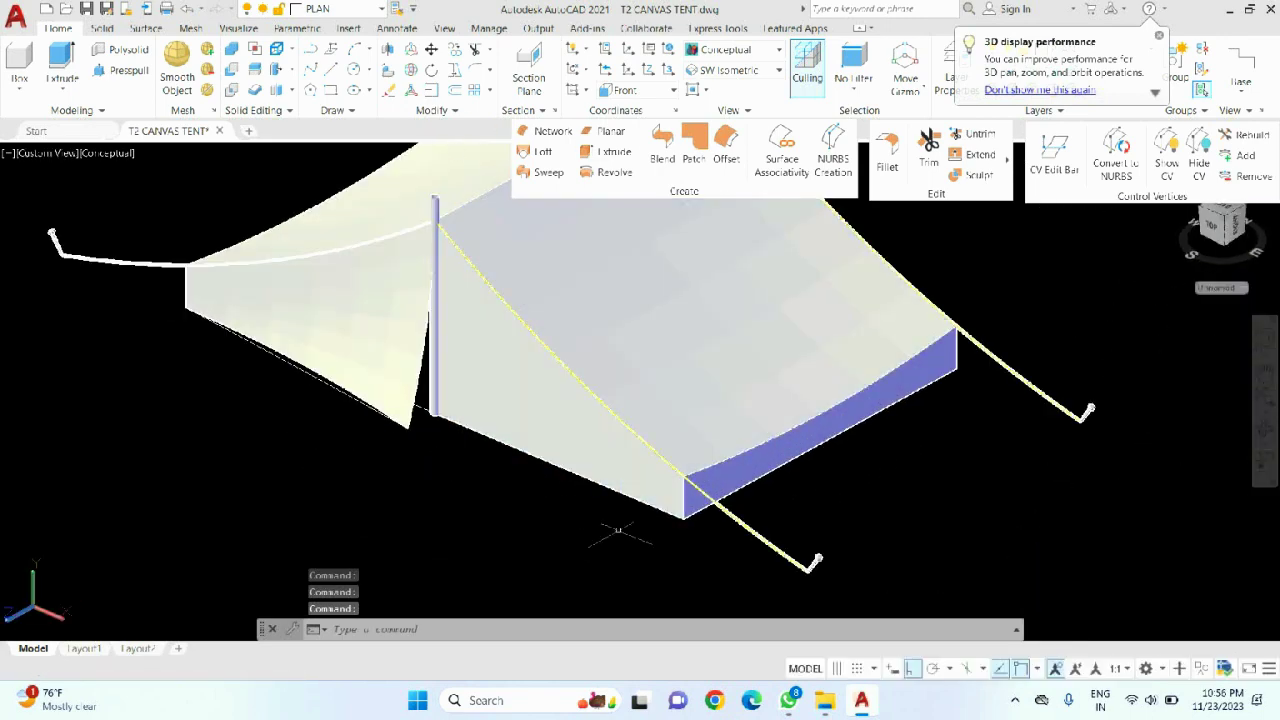
pyautogui.keyDown('shift'); pyautogui.moveTo(610, 533); pyautogui.dragTo(514, 390, button='middle'); pyautogui.keyUp('shift')
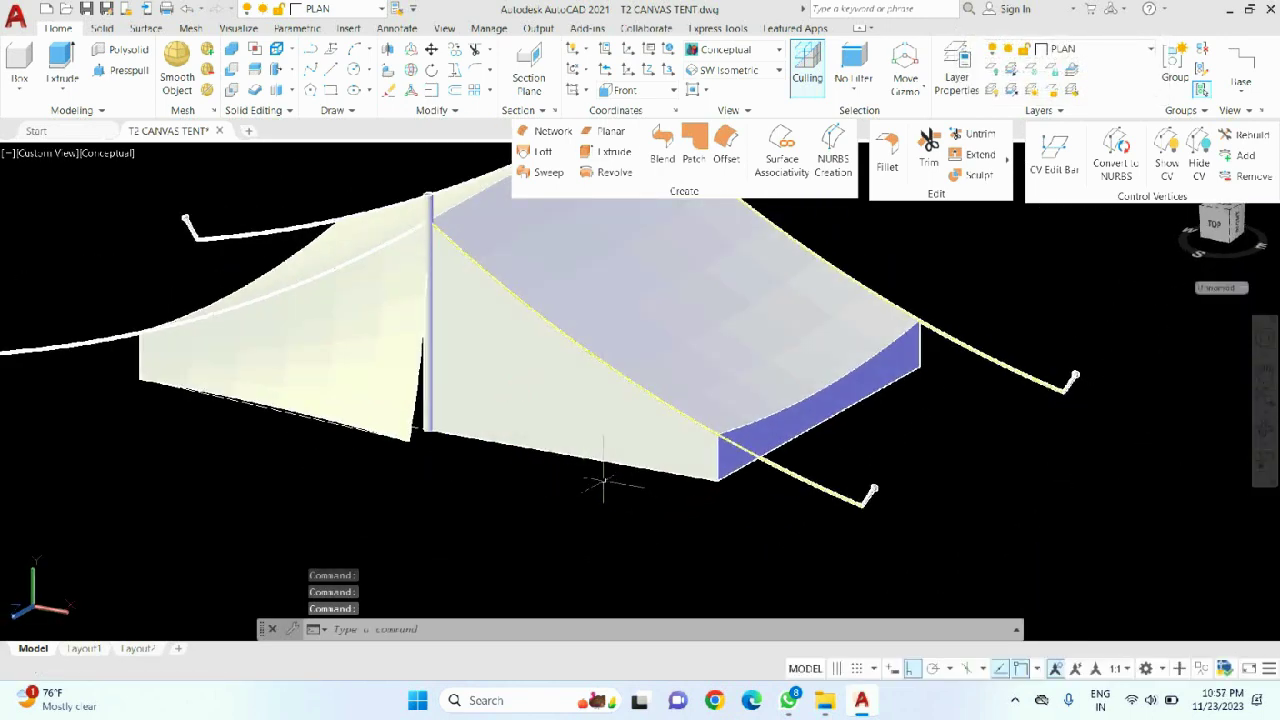
pyautogui.keyDown('shift'); pyautogui.moveTo(680, 515); pyautogui.dragTo(500, 391, button='middle'); pyautogui.keyUp('shift')
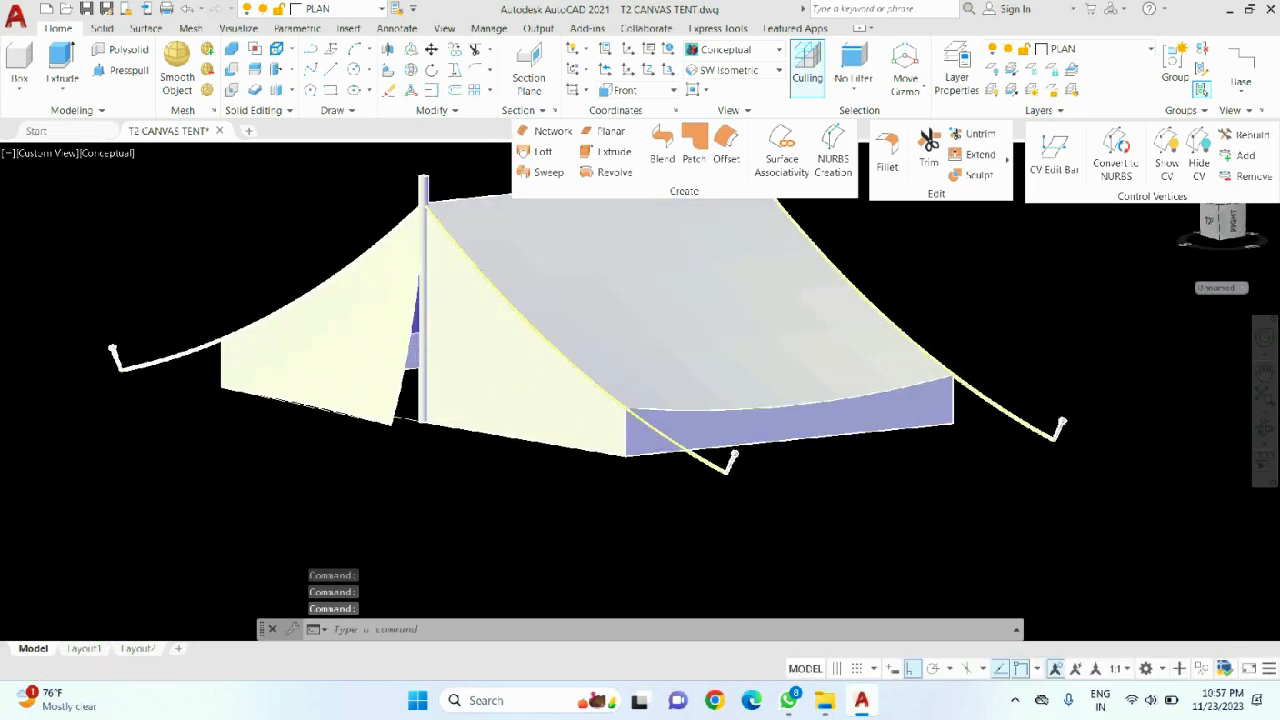
pyautogui.scroll(-3, 423, 388)
pyautogui.moveTo(423, 388)
pyautogui.keyDown('shift'); pyautogui.mouseDown(button='middle')
pyautogui.moveTo(394, 374)
pyautogui.moveTo(400, 390)
pyautogui.mouseUp(button='middle'); pyautogui.keyUp('shift')
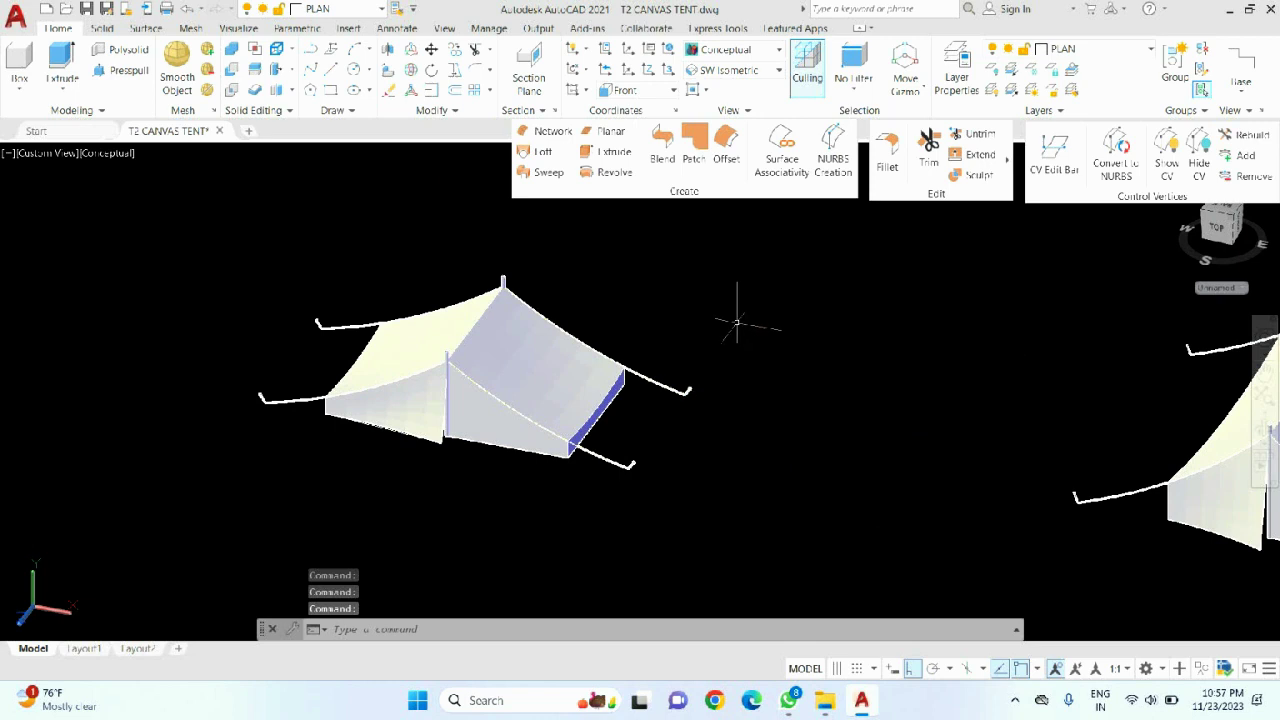